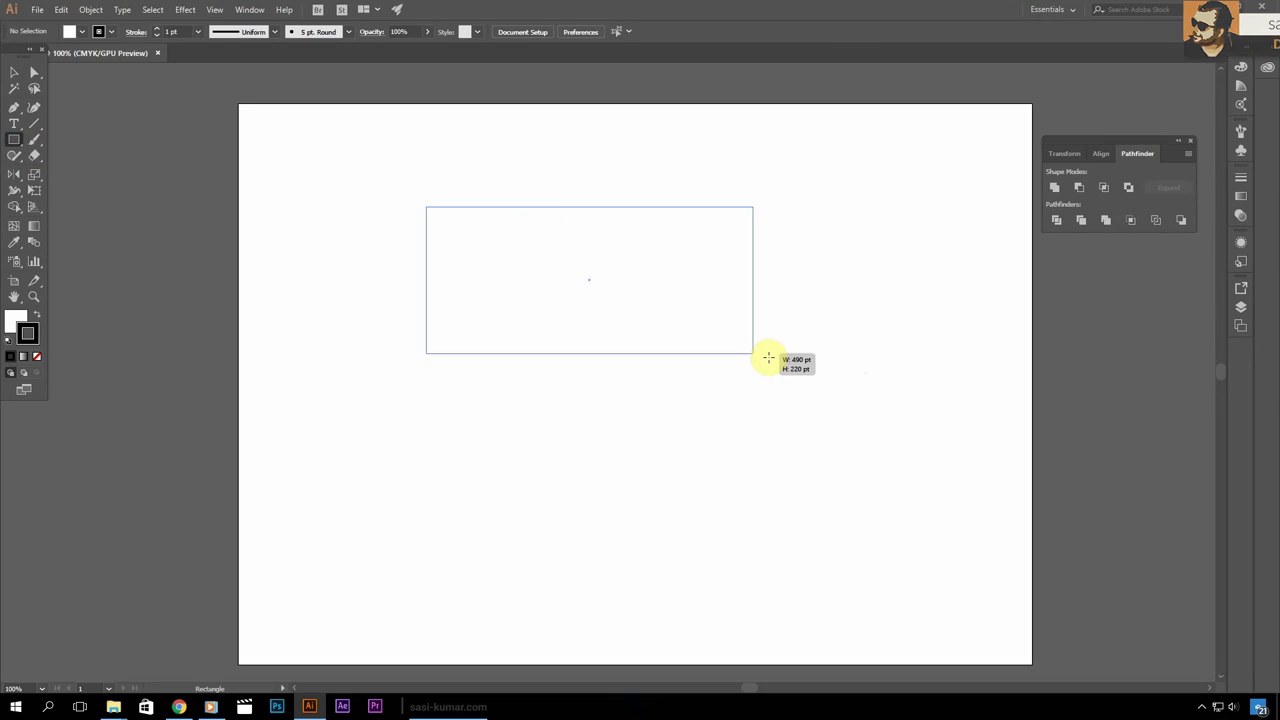
Draw a rectangle frame with a sagging curved top and give it a 15 pt stroke
left_click(166, 284)
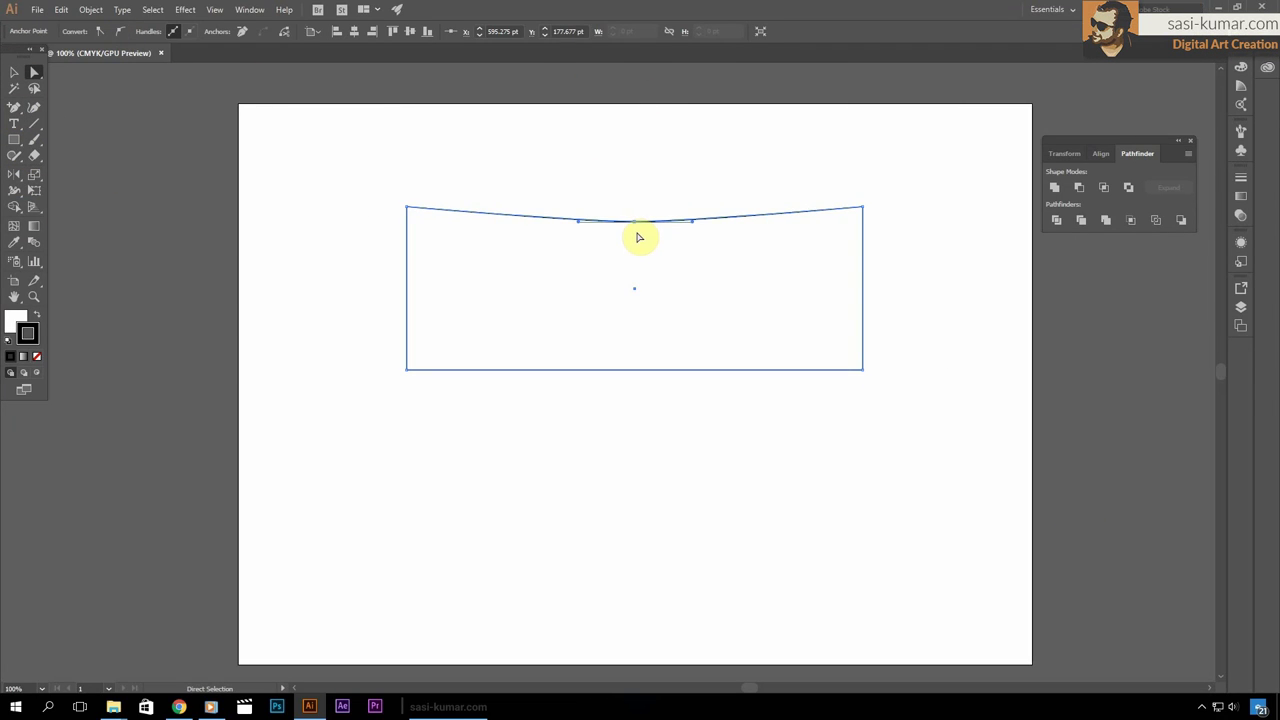
key("v")
left_click(599, 166)
key("v")
left_click(531, 214)
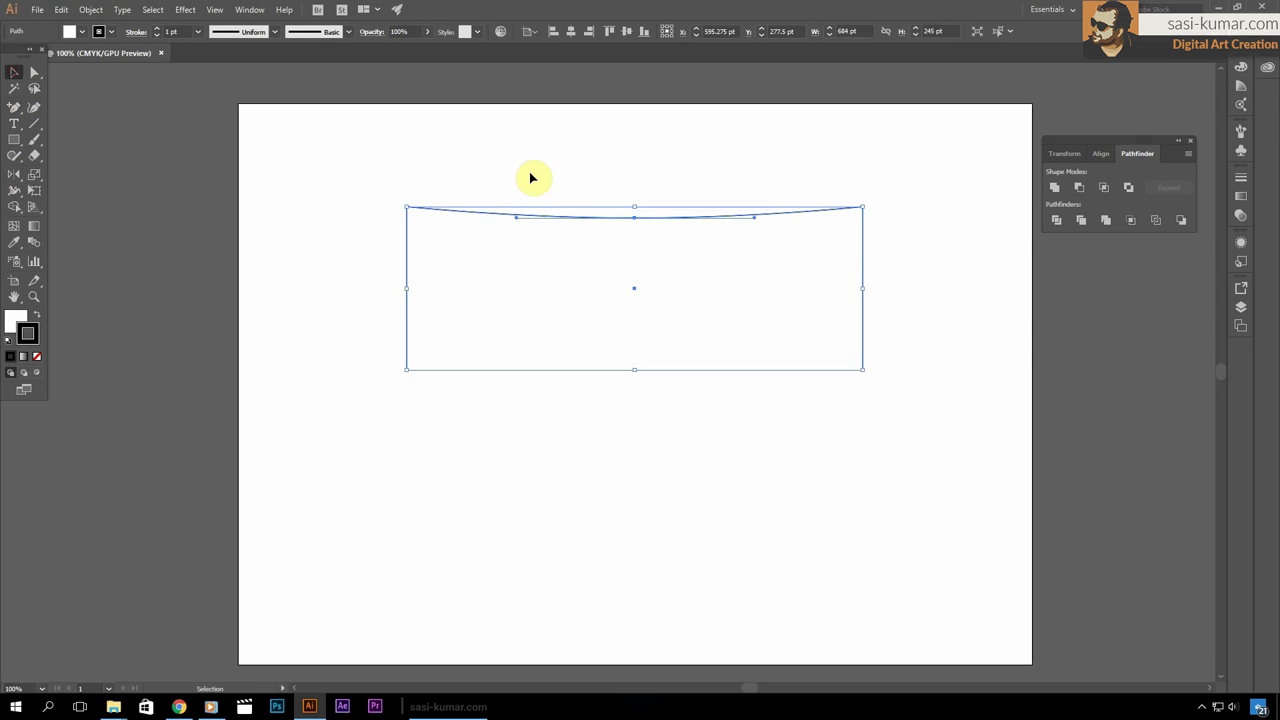
key("Return")
left_click(705, 607)
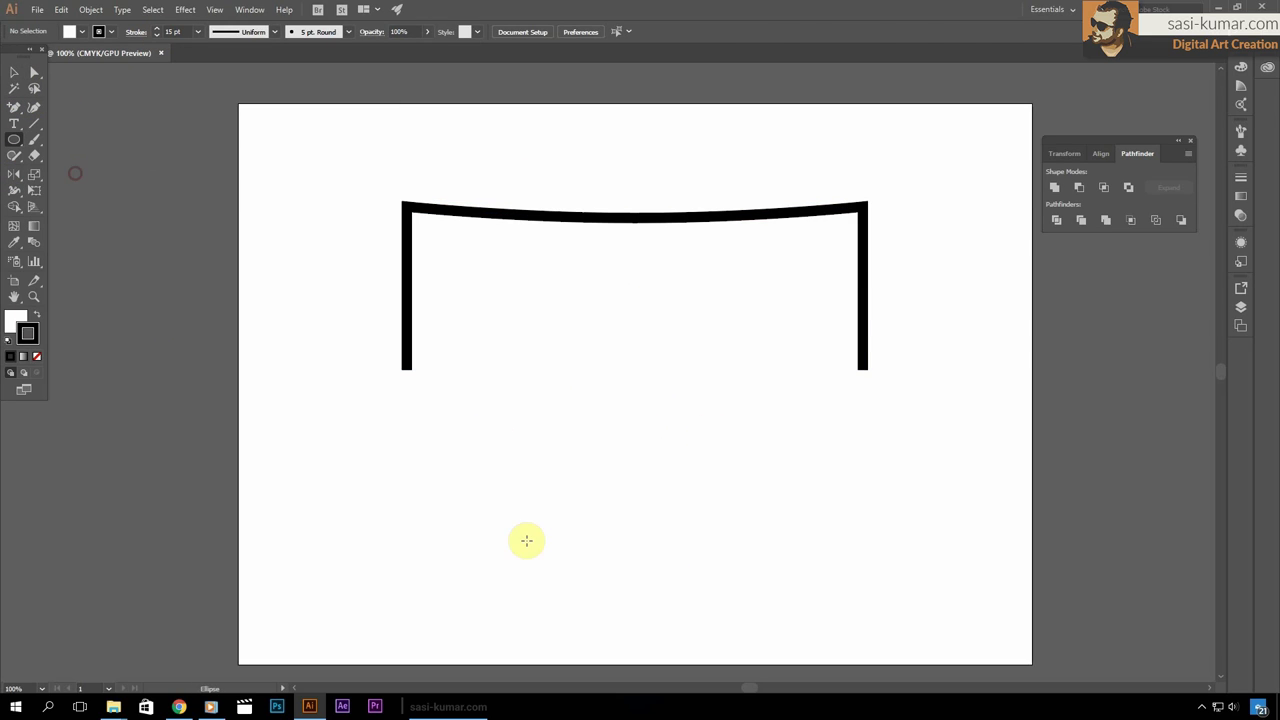
Cut a circle to a half-circle arc and reflect-copy it into a mirrored pair
left_click(638, 462)
key("Delete")
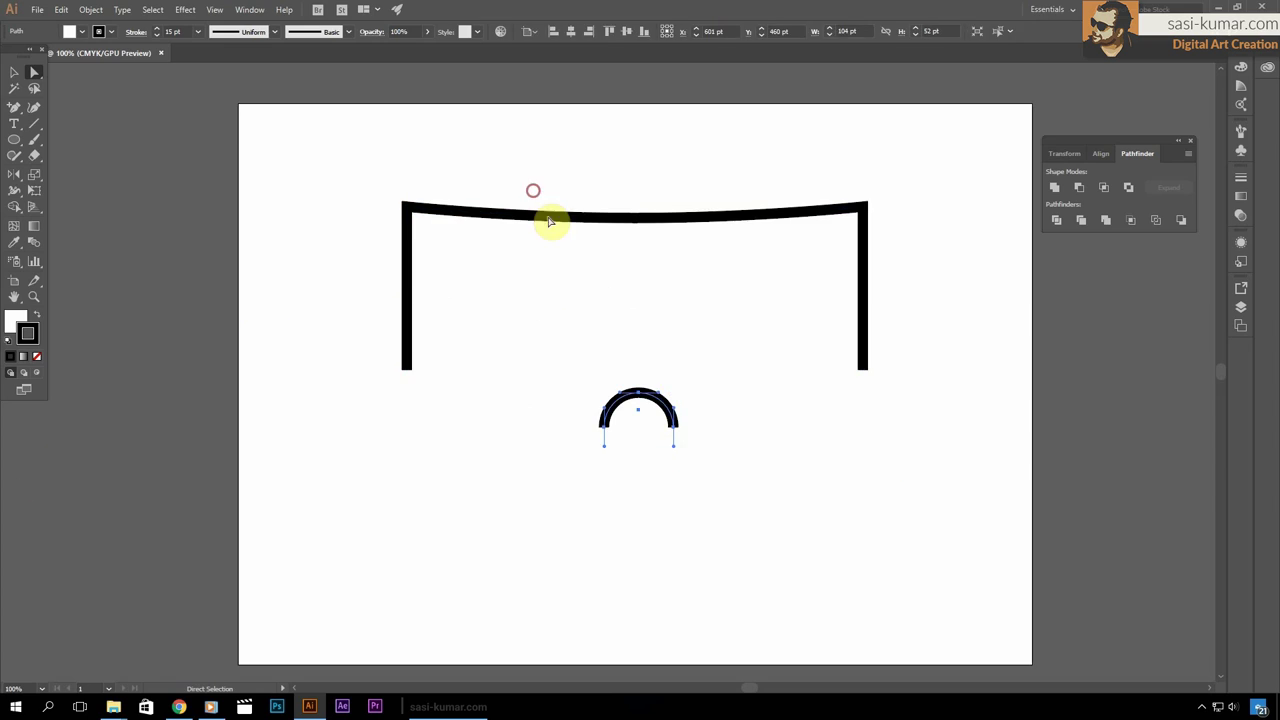
left_click(549, 217)
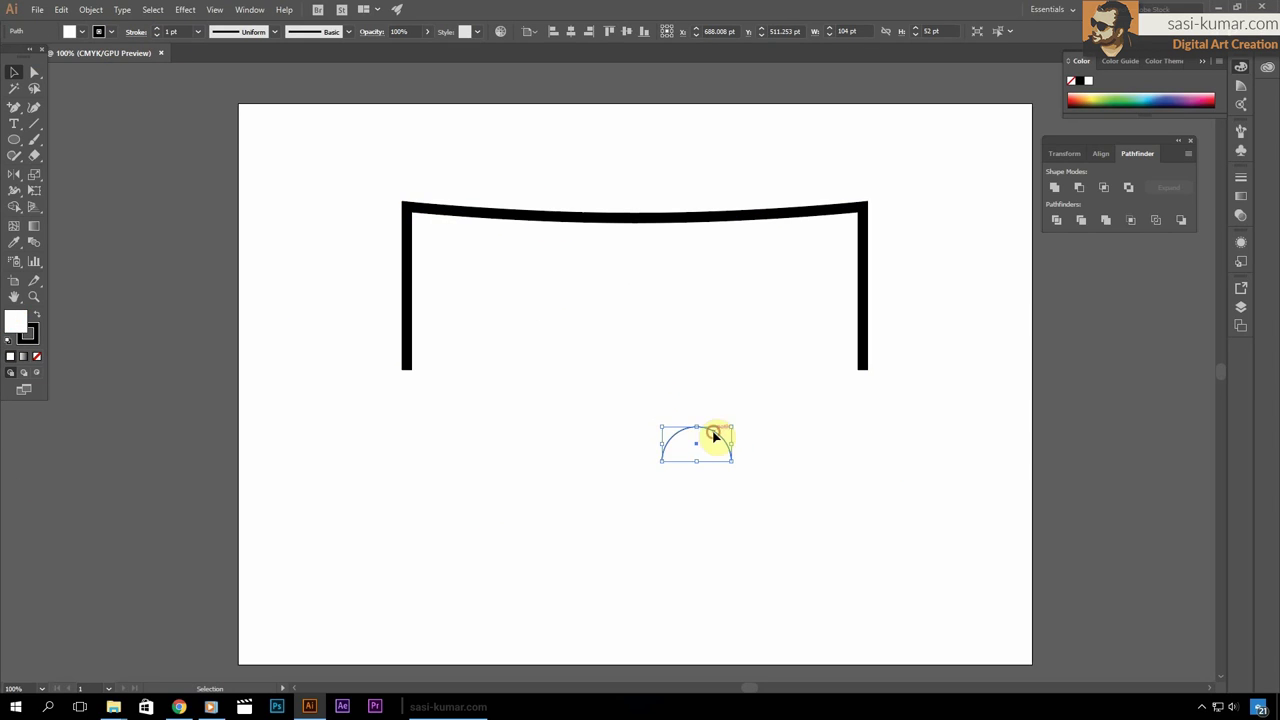
key("o")
key("Return")
left_click(394, 249)
key("Return")
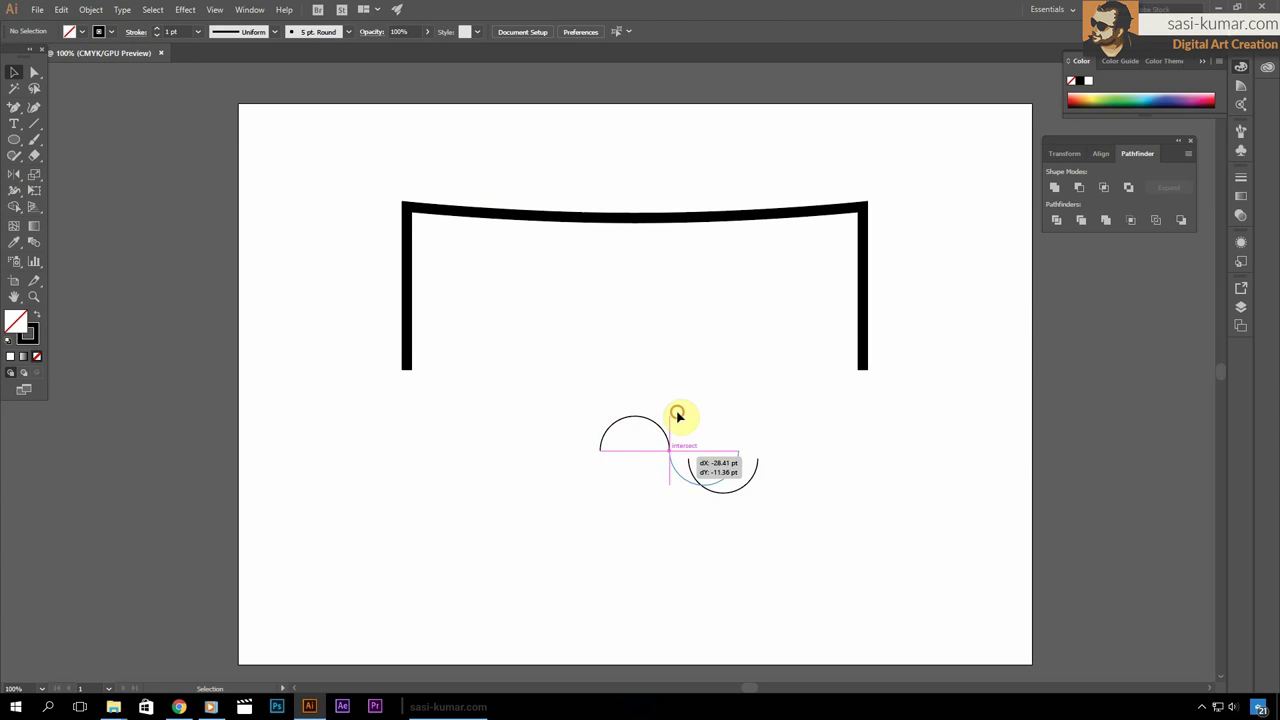
Join the two arcs into one wave and attach a copy to extend it
right_click(650, 430)
left_click(700, 294)
mouse_move(654, 427)
left_mouse_down()
mouse_move(434, 437)
mouse_move(812, 455)
left_mouse_up()
key("a")
left_click(520, 440)
key("v")
left_click_drag(760, 394, 634, 403)
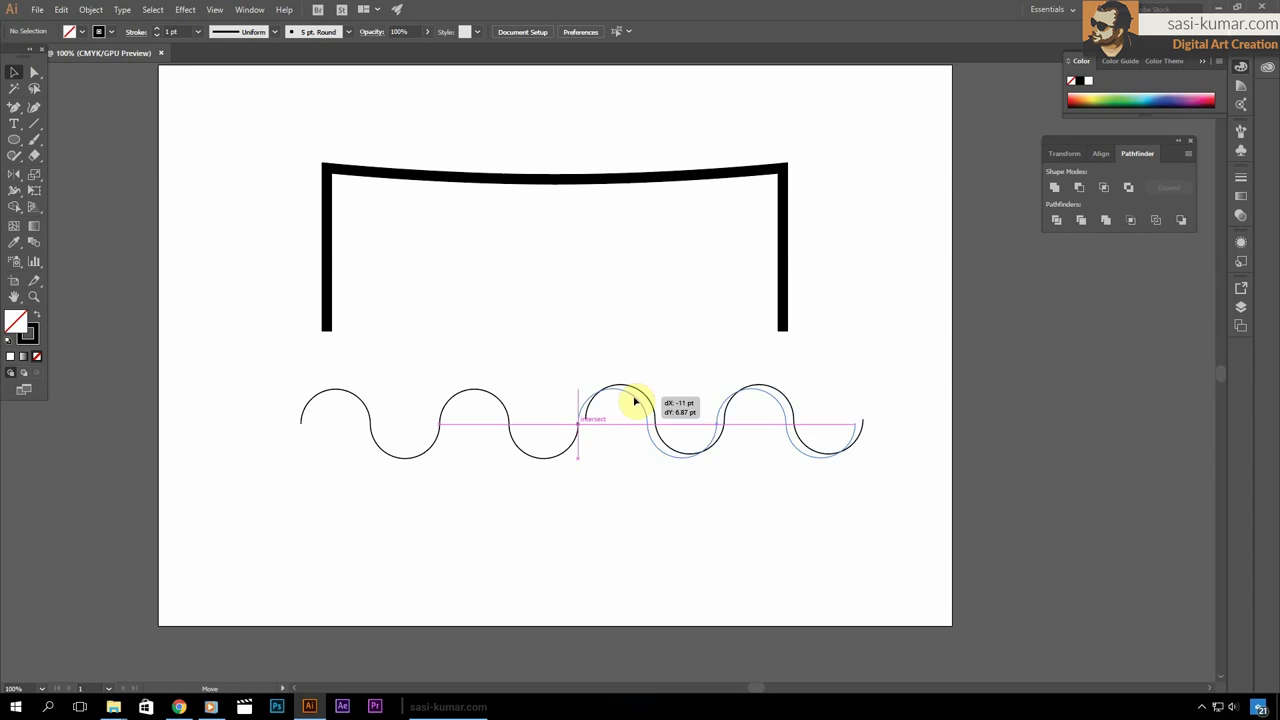
right_click(586, 423)
left_click(590, 505)
Narrow the wave, repeat copies into a long wave, and fit it under the top bar between the legs
left_click_drag(855, 390, 600, 395)
left_click_drag(680, 443, 580, 486)
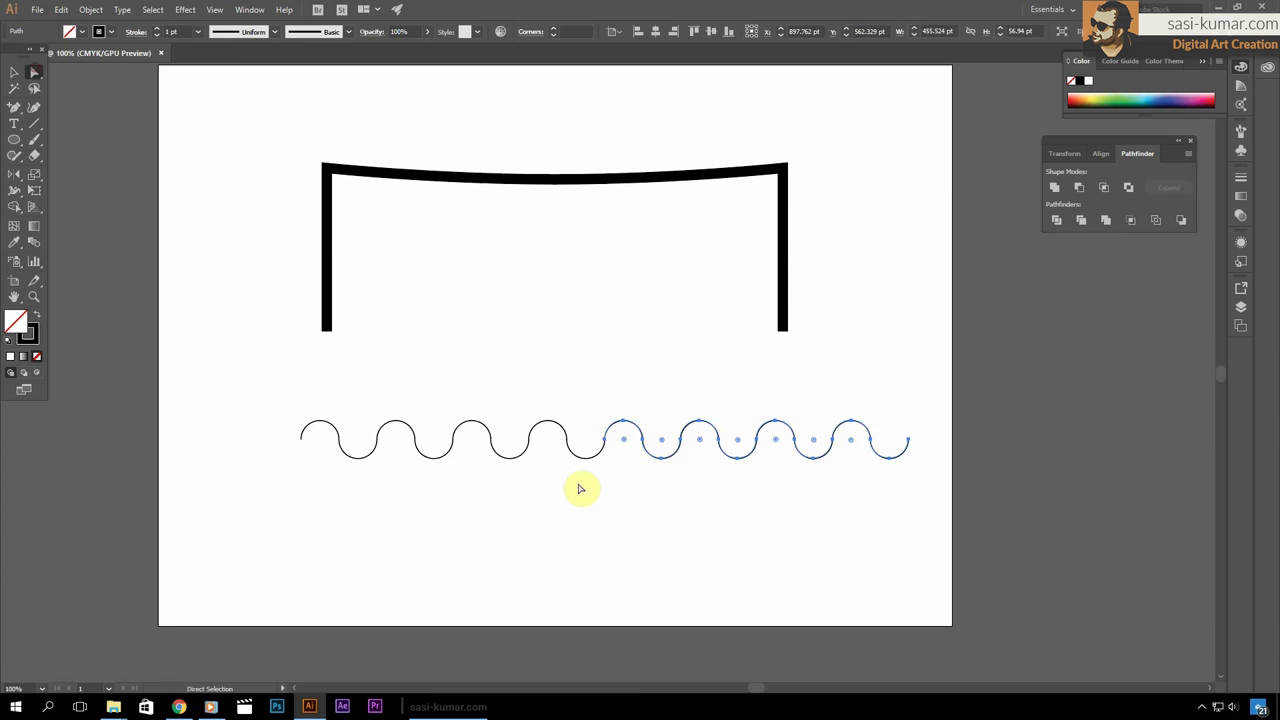
left_click(598, 437)
mouse_move(640, 441)
left_mouse_down()
mouse_move(500, 471)
mouse_move(765, 468)
left_mouse_up()
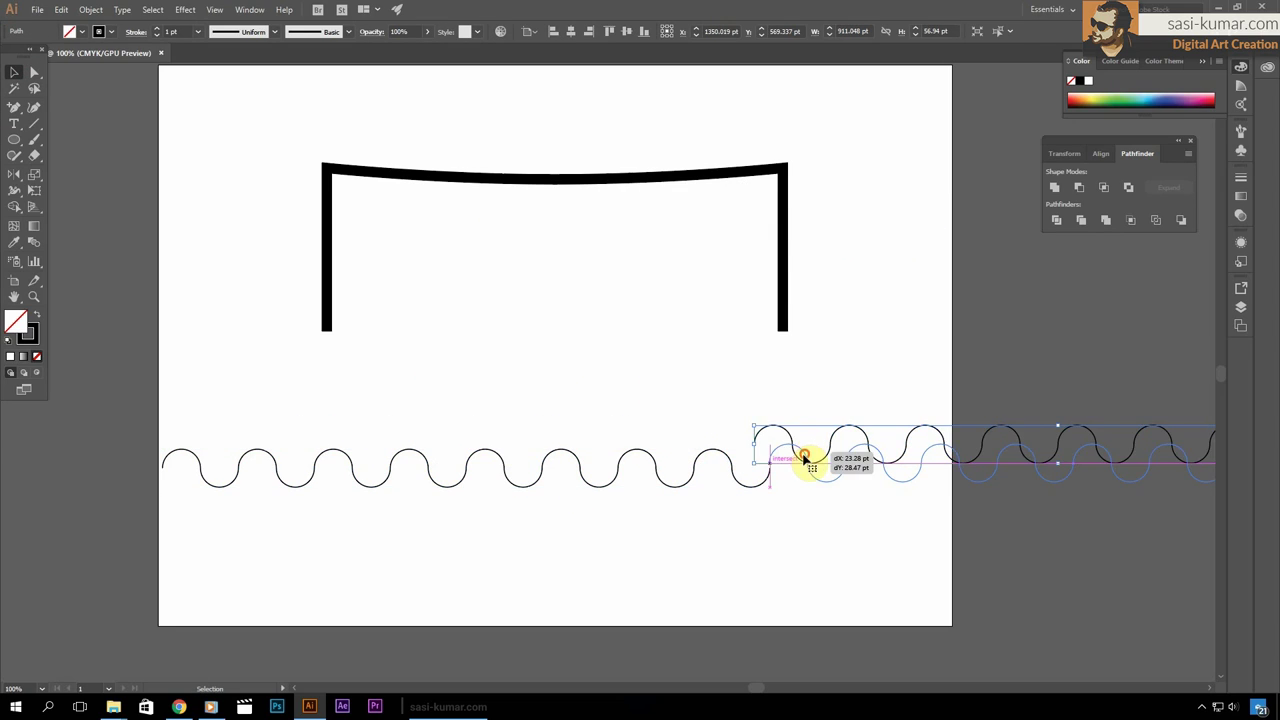
key("a")
left_click(25, 75)
left_click_drag(163, 449, 594, 257)
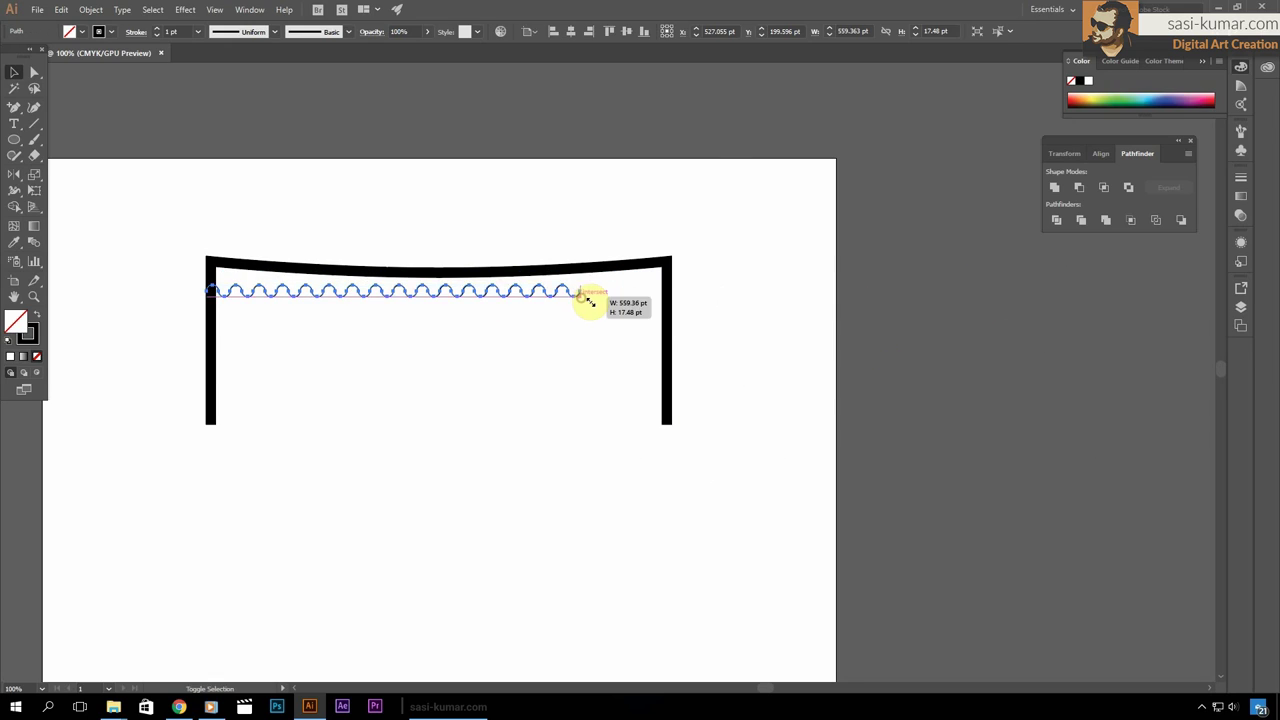
left_click(347, 565)
left_click_drag(985, 298, 663, 296)
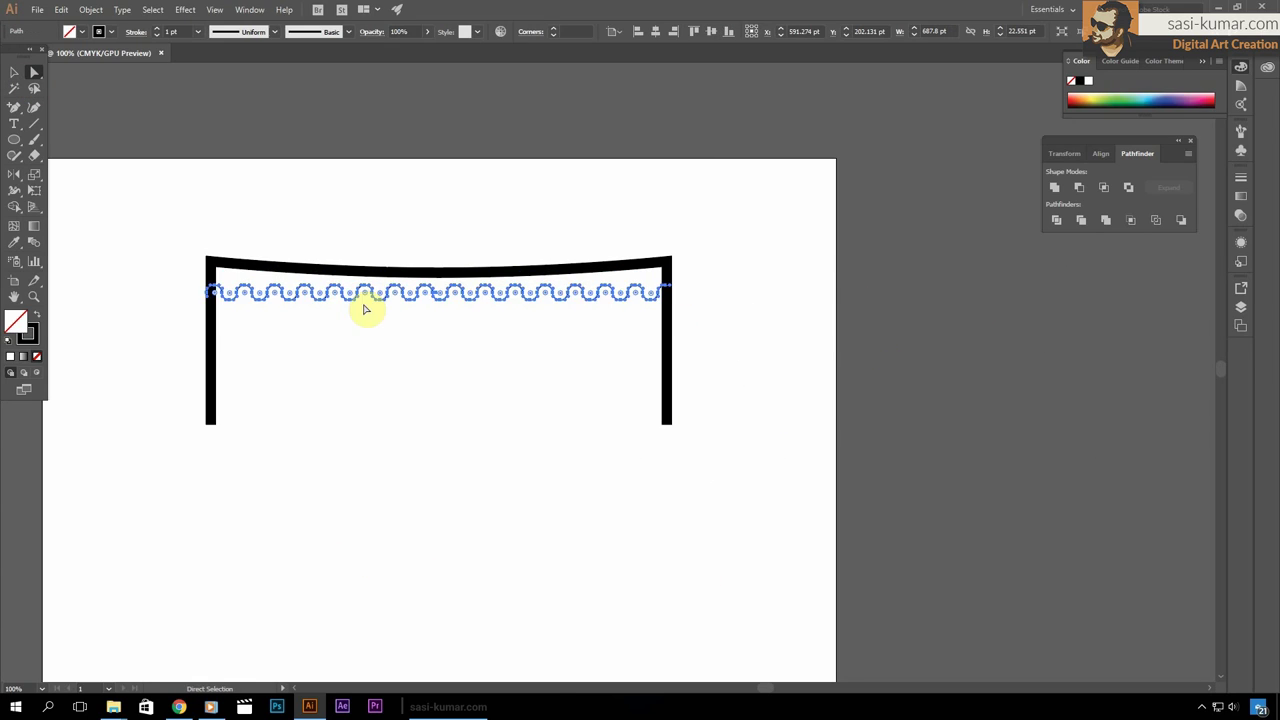
Add points to the wave and swap fill and stroke so the awning becomes solid black
key("ctrl+plus")
key("ctrl+plus")
key("ctrl+minus")
key("ctrl+minus")
double_click(529, 375)
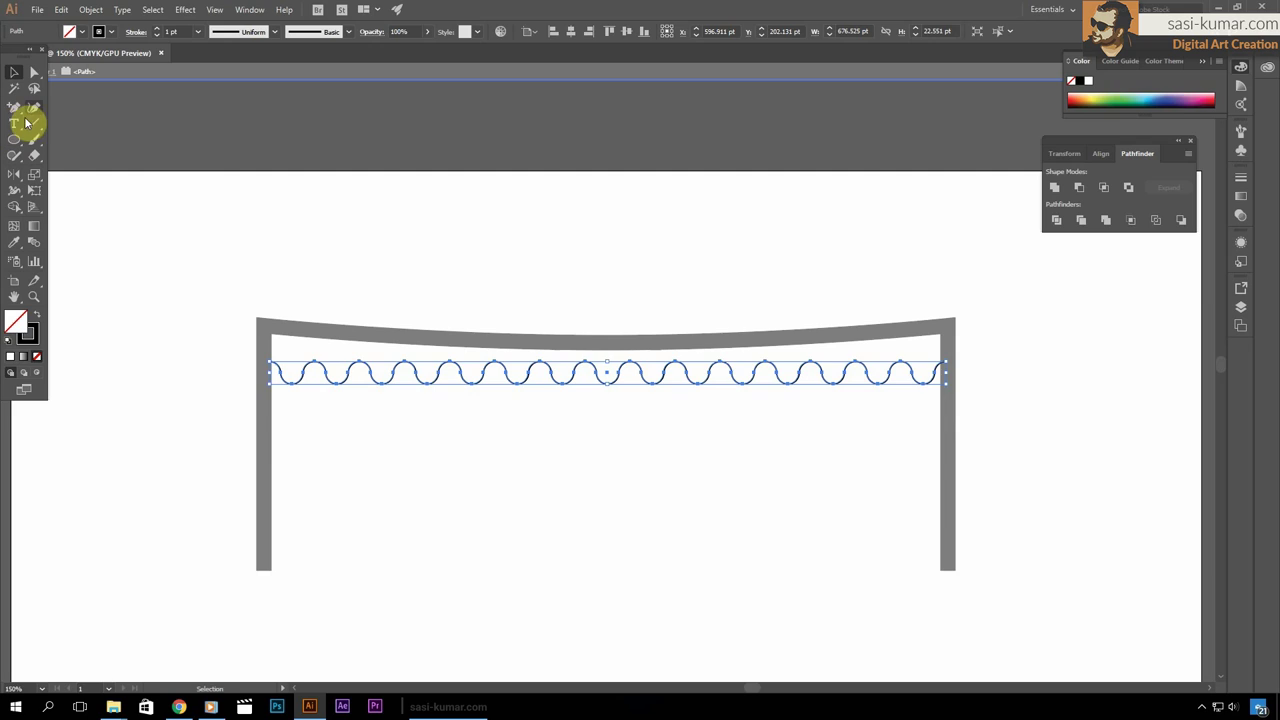
left_click(14, 107)
key("Escape")
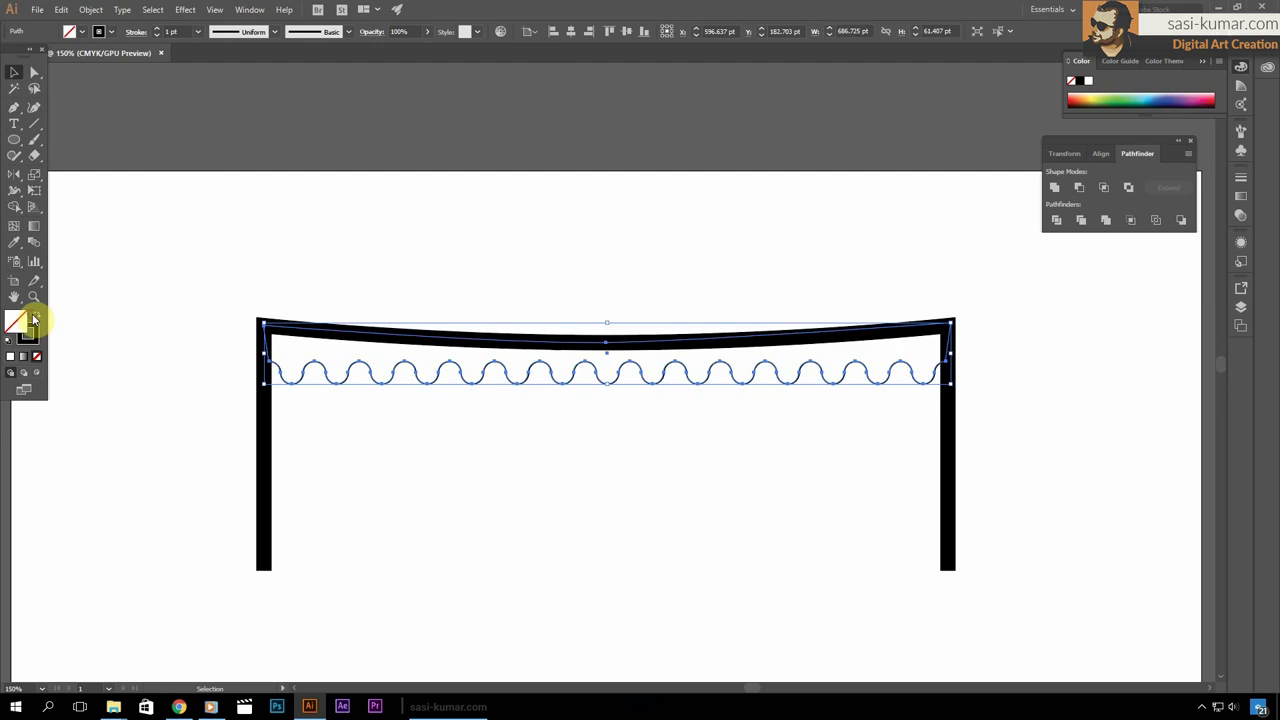
left_click(23, 323)
key("ctrl+a")
key("ctrl+shift+a")
key("ctrl+0")
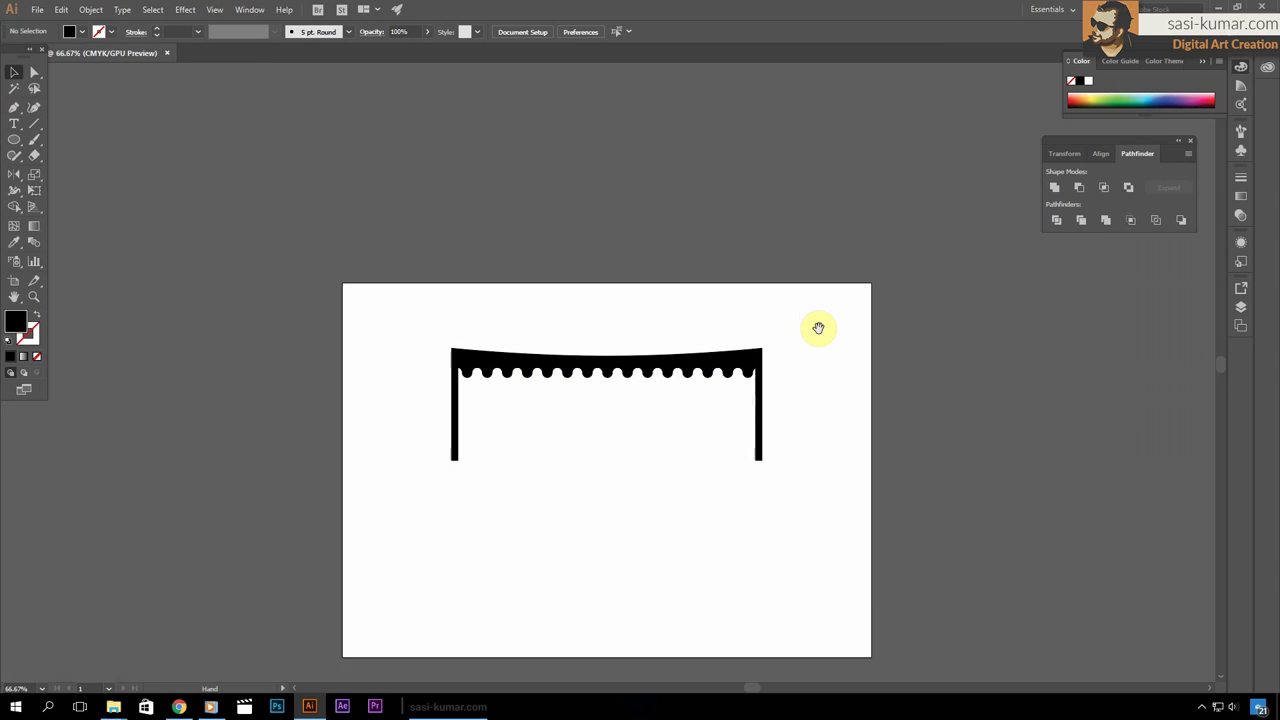
key("ctrl+1")
Draw a thin column under the awning centre and fill its two halves blue-grey
left_click(30, 153)
left_click_drag(580, 292, 594, 435)
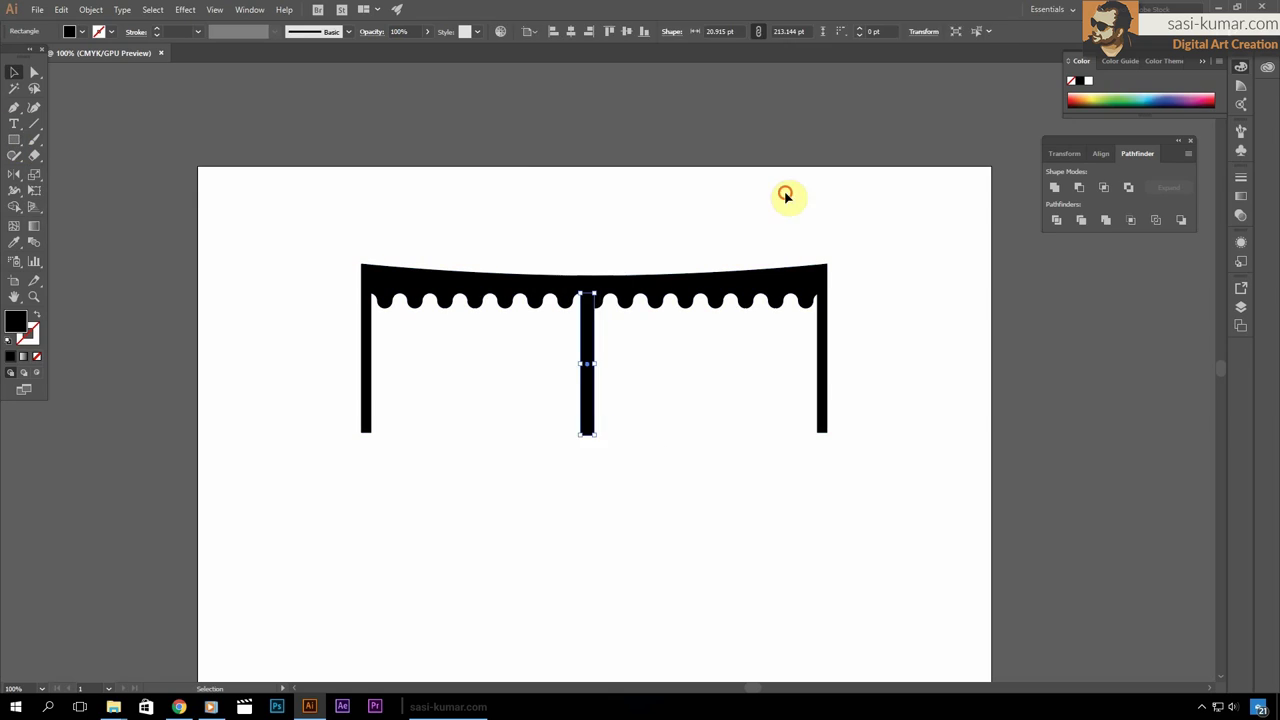
left_click_drag(595, 485, 595, 485)
key("ctrl+plus")
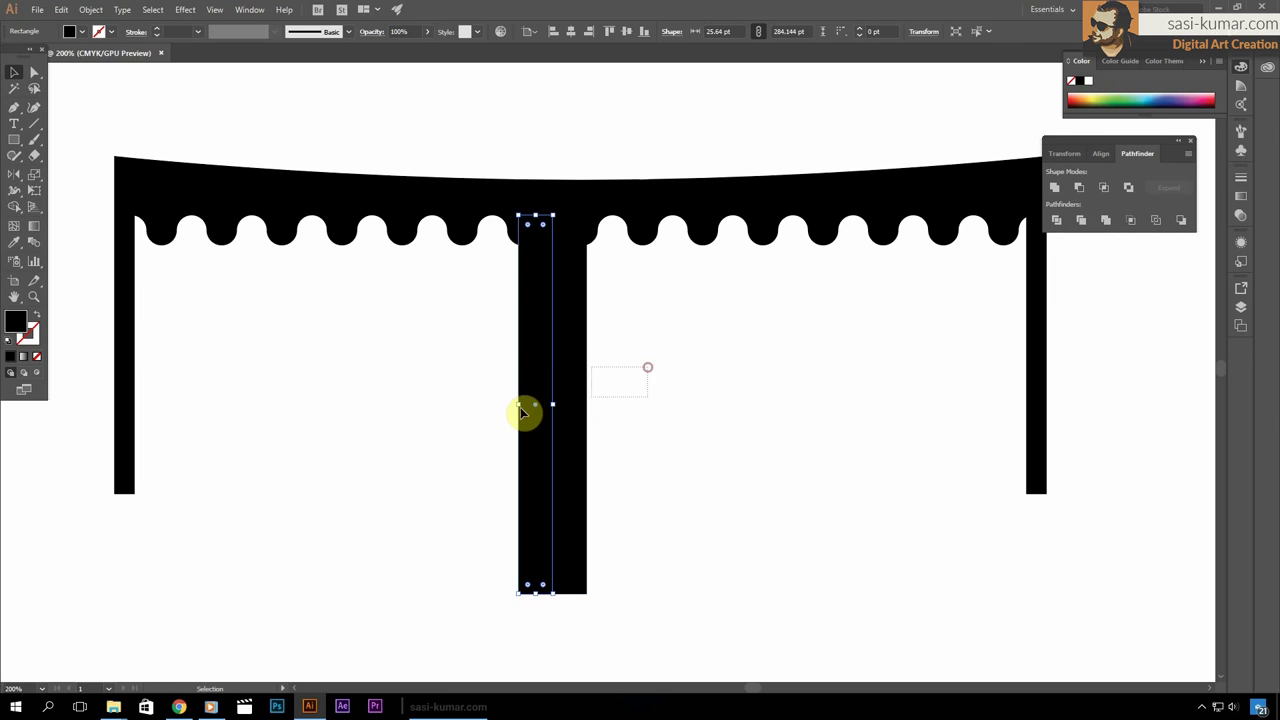
left_click_drag(520, 410, 523, 403)
left_click(645, 353)
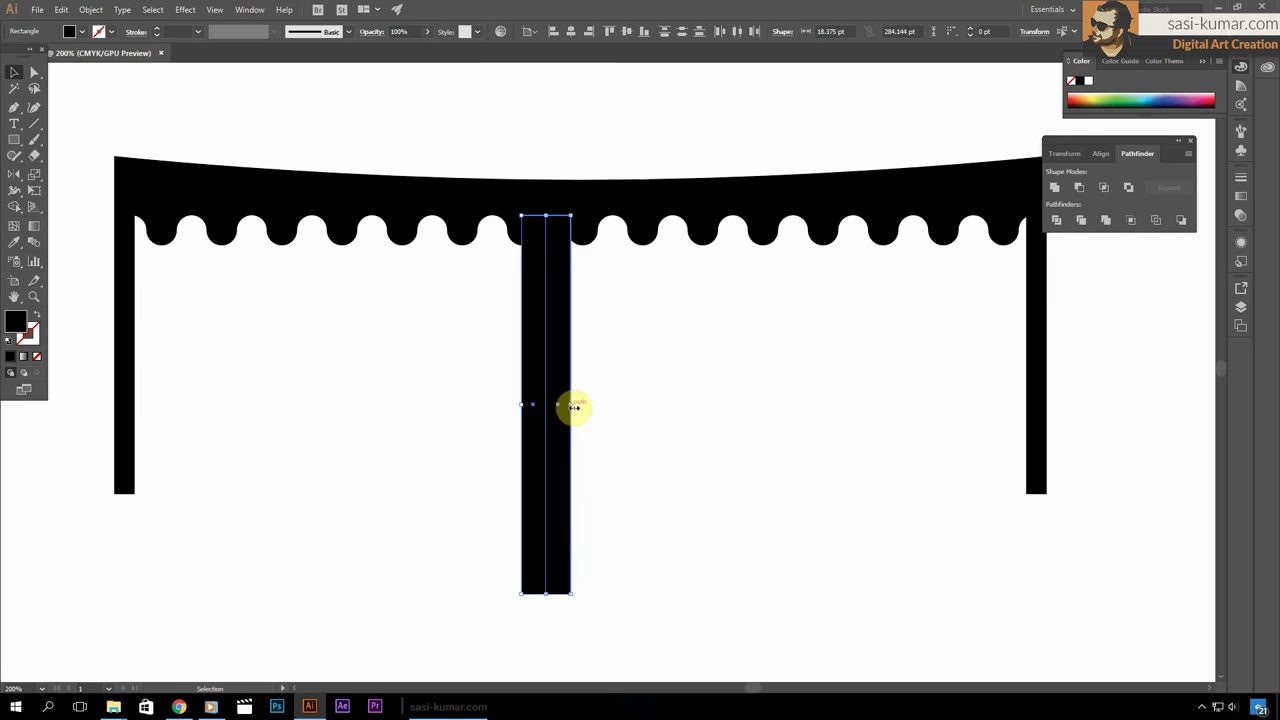
double_click(15, 320)
left_click(841, 170)
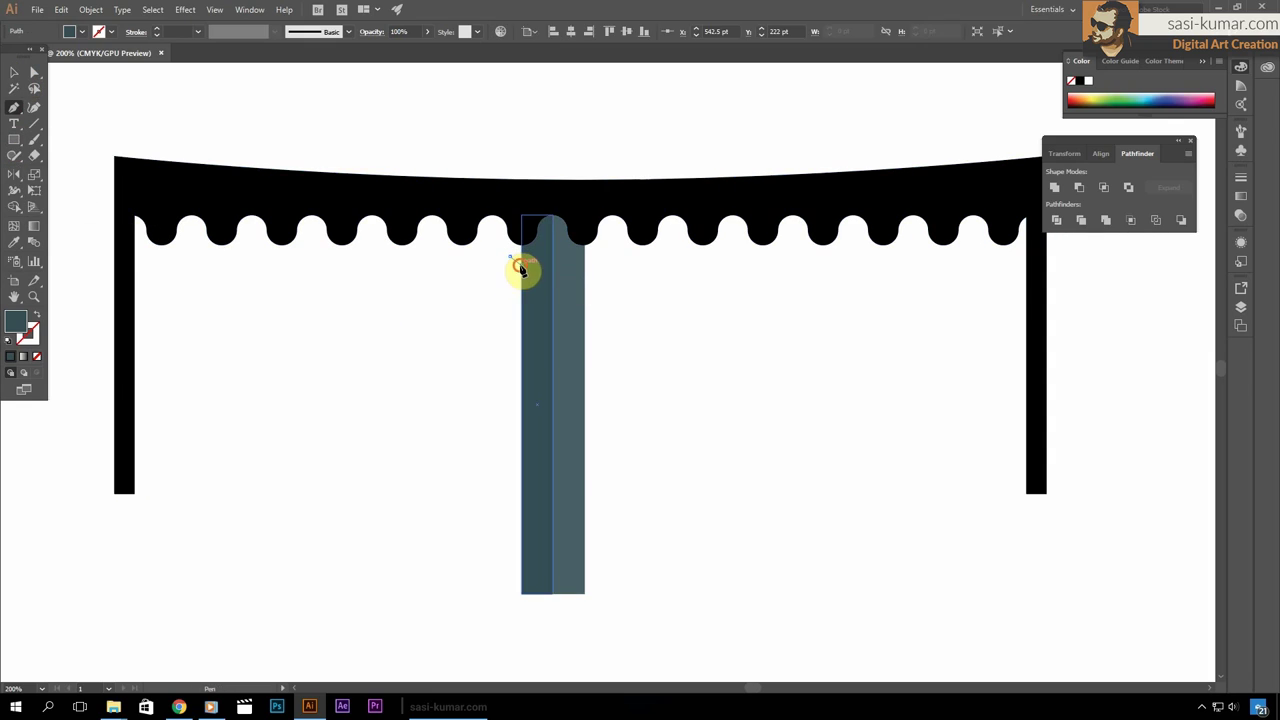
Place a light grey-blue tile arc at the column top and copy it to the bottom
key("ctrl+plus")
left_click_drag(505, 268, 702, 498)
left_click_drag(676, 396, 638, 378)
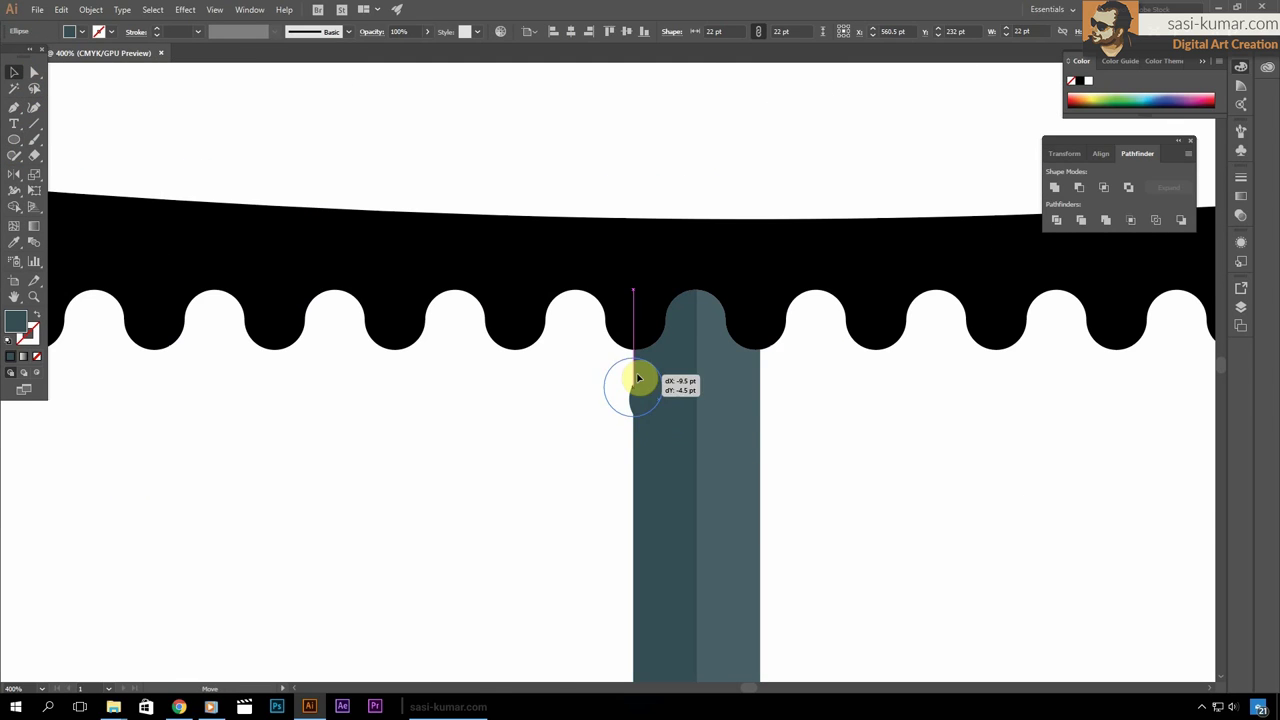
key("ctrl+minus")
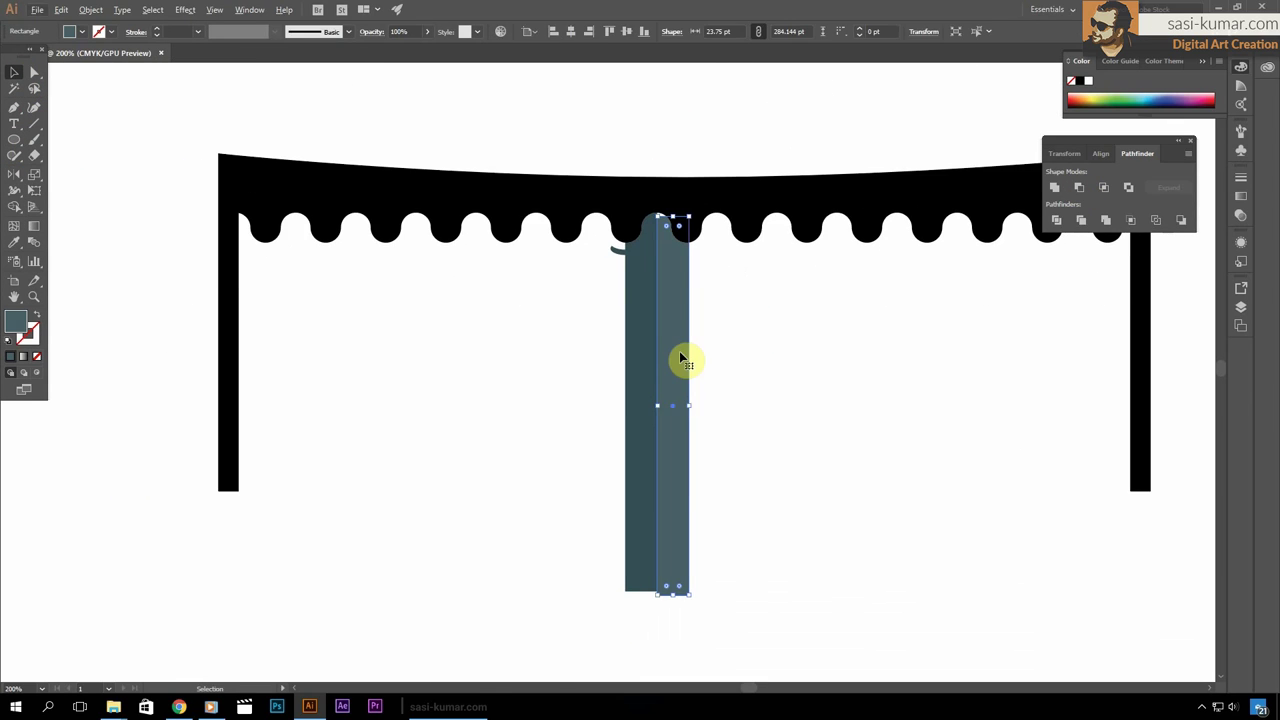
double_click(15, 320)
left_click(849, 172)
left_click_drag(625, 250, 625, 574)
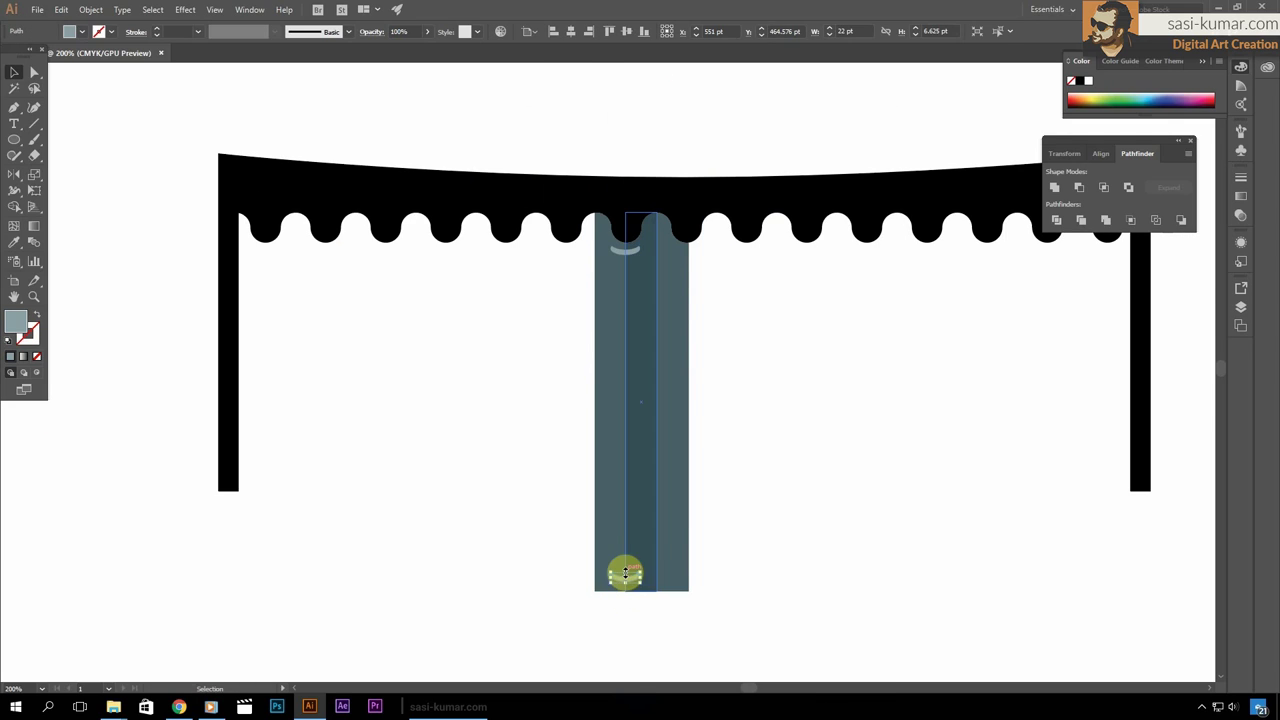
Blend the top and bottom tile arcs into a spaced column and expand it
left_click(624, 267)
key("Return")
left_click(785, 190)
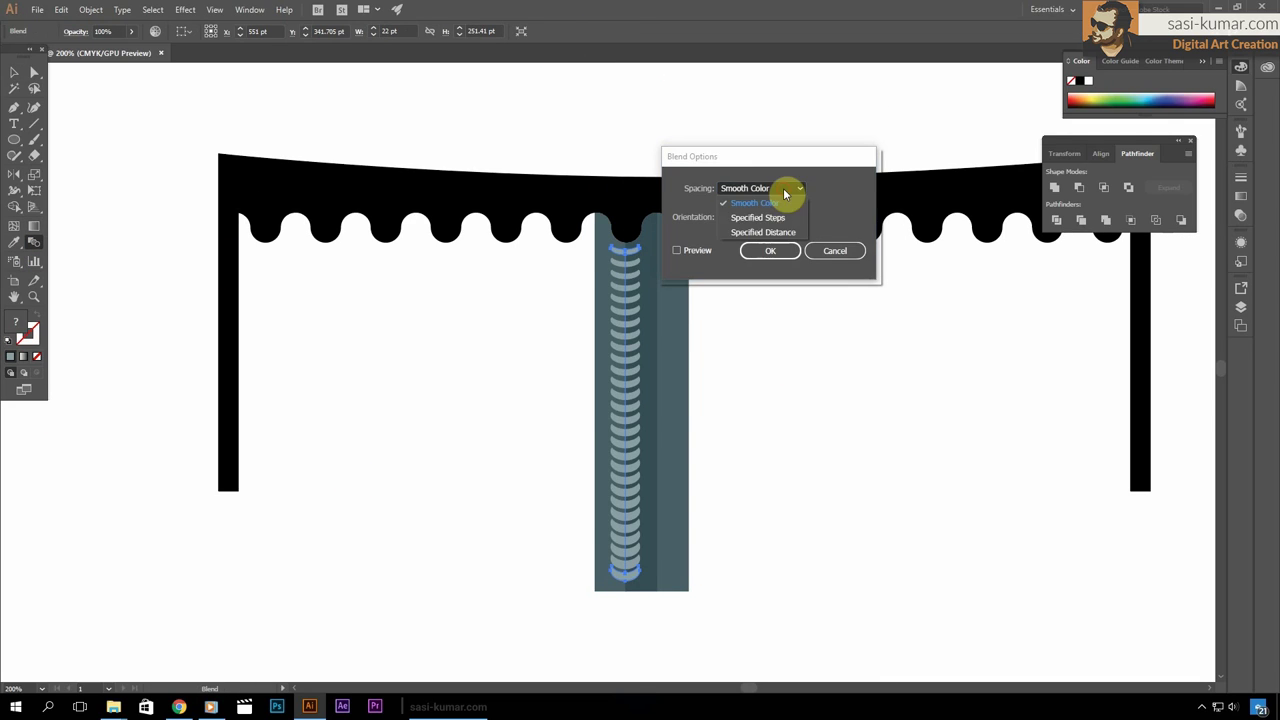
key("Return")
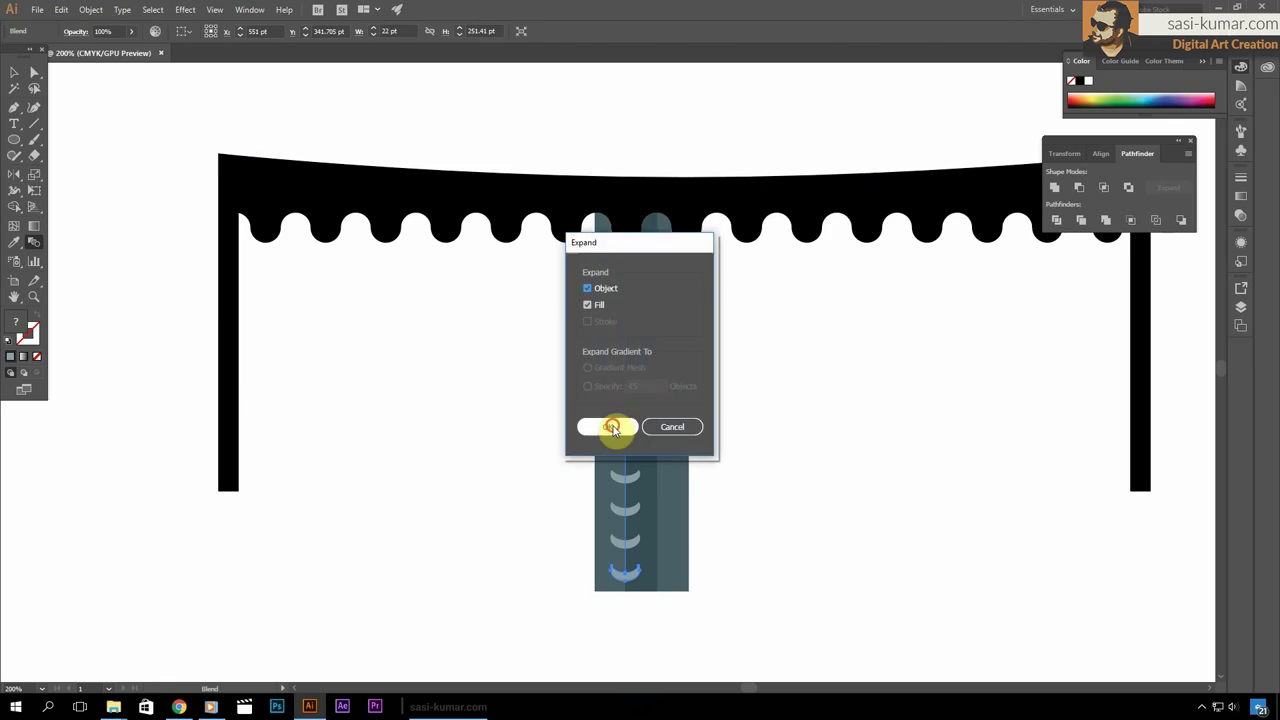
left_click(600, 426)
Copy the tile column onto both posts and blend columns across the whole roof
left_click_drag(621, 266, 264, 266)
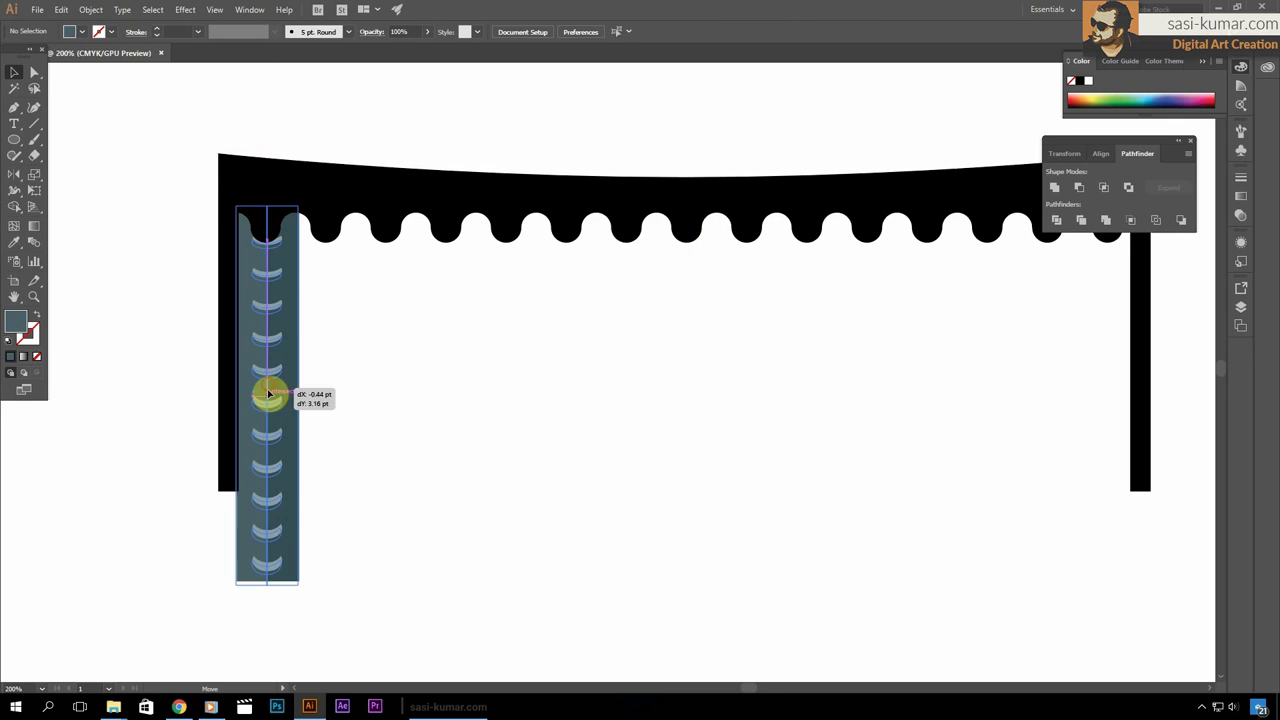
left_click_drag(272, 359, 1104, 342)
key("ctrl+minus")
left_click(214, 423)
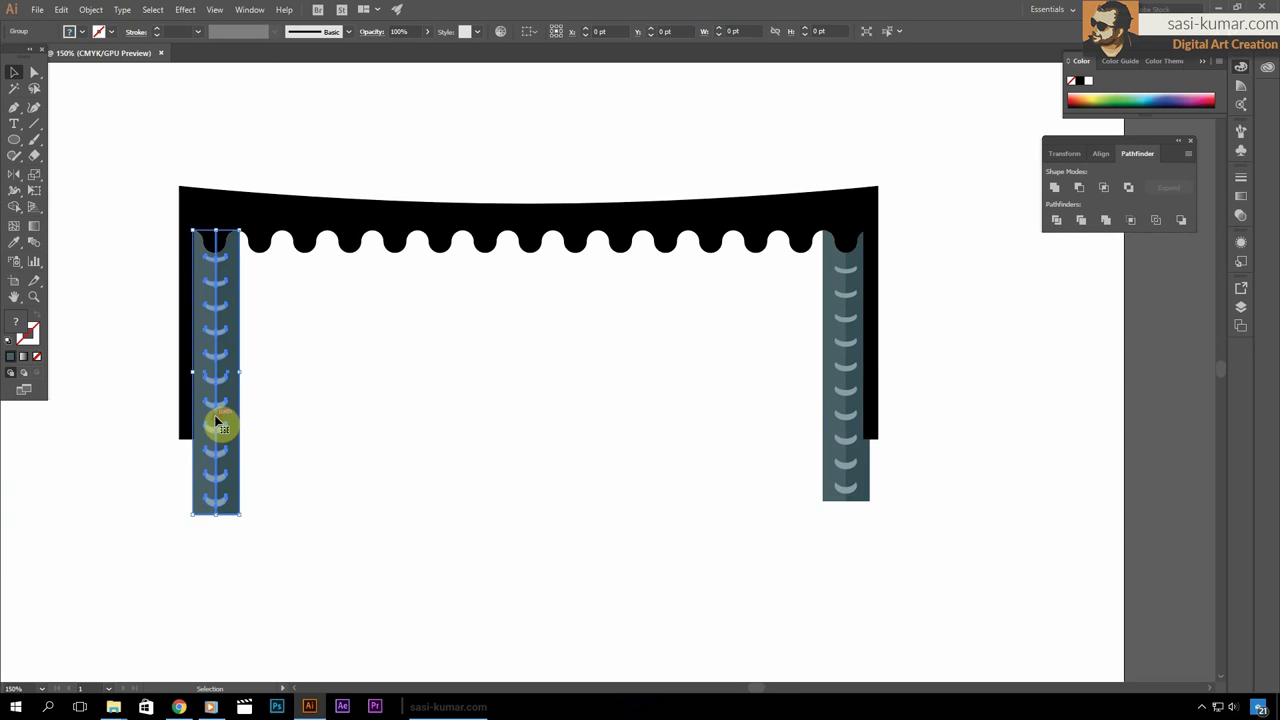
left_click(846, 400, "shift")
key("w")
key("ctrl+alt+b")
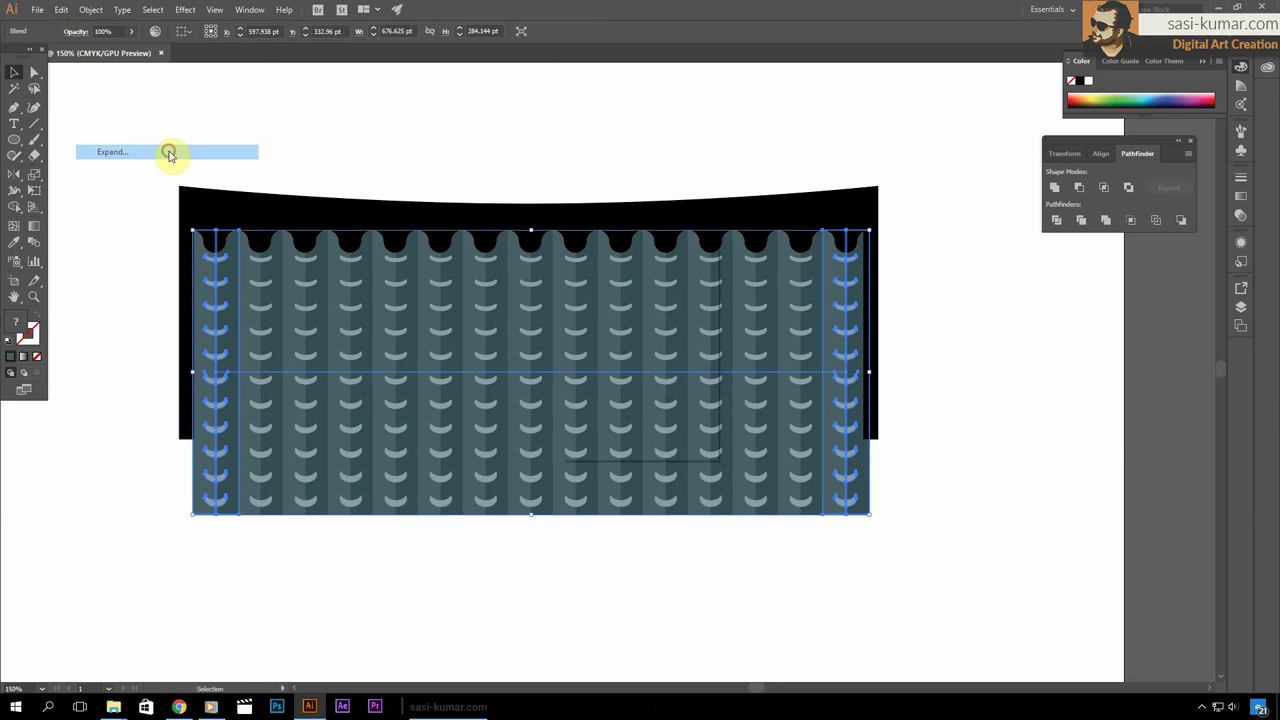
key("v")
left_click(200, 200)
Fill the awning beige and duplicate it below the roof, selecting the copy's leg points
double_click(16, 320)
left_click(563, 191)
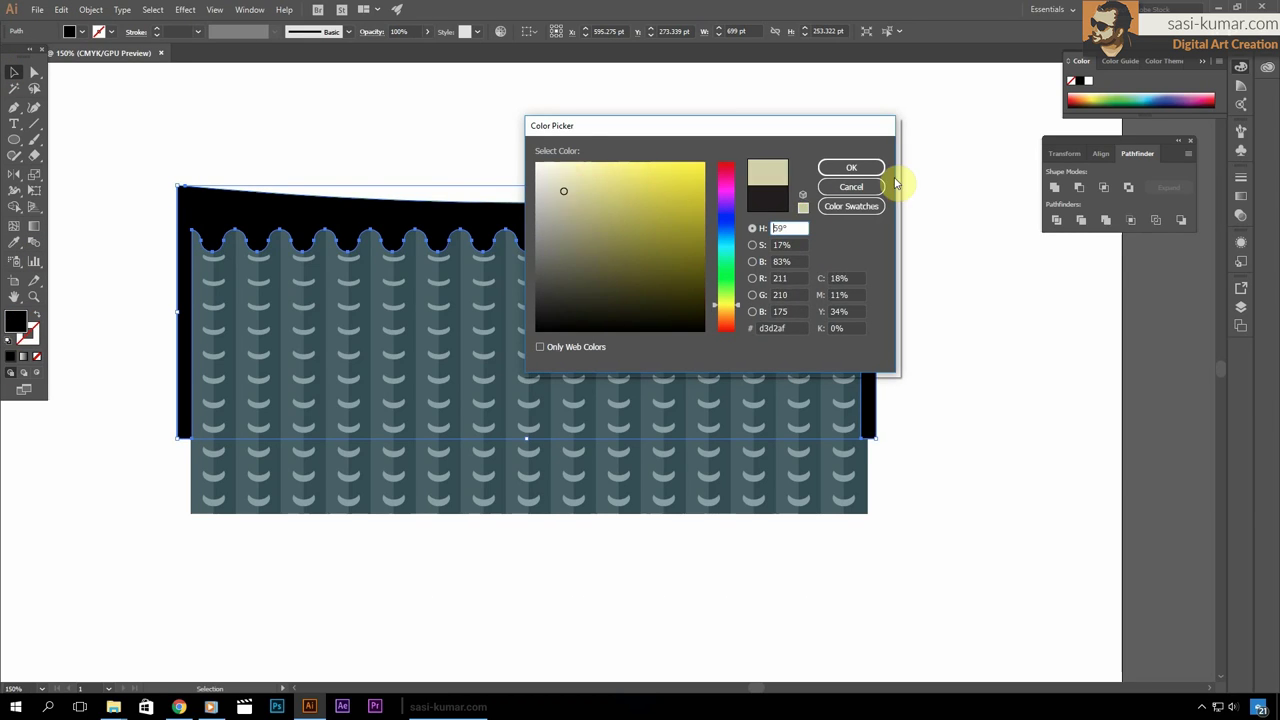
left_click(843, 166)
key("ctrl+shift+a")
key("ctrl+1")
left_click(729, 214)
left_click_drag(729, 214, 729, 457)
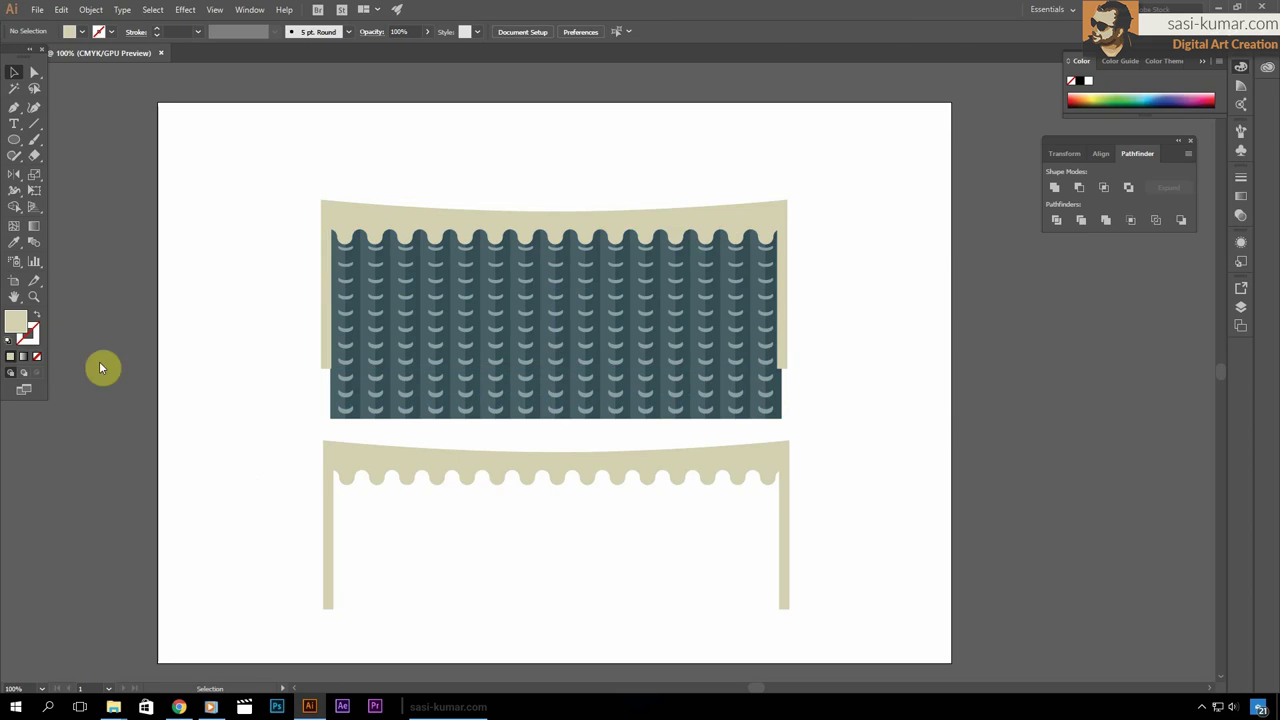
key("a")
left_click_drag(290, 560, 849, 643)
Turn the legless beige copy into a scalloped edge on the roof and move spare tiles aside
key("Delete")
key("shift+x")
key("v")
left_click(651, 484)
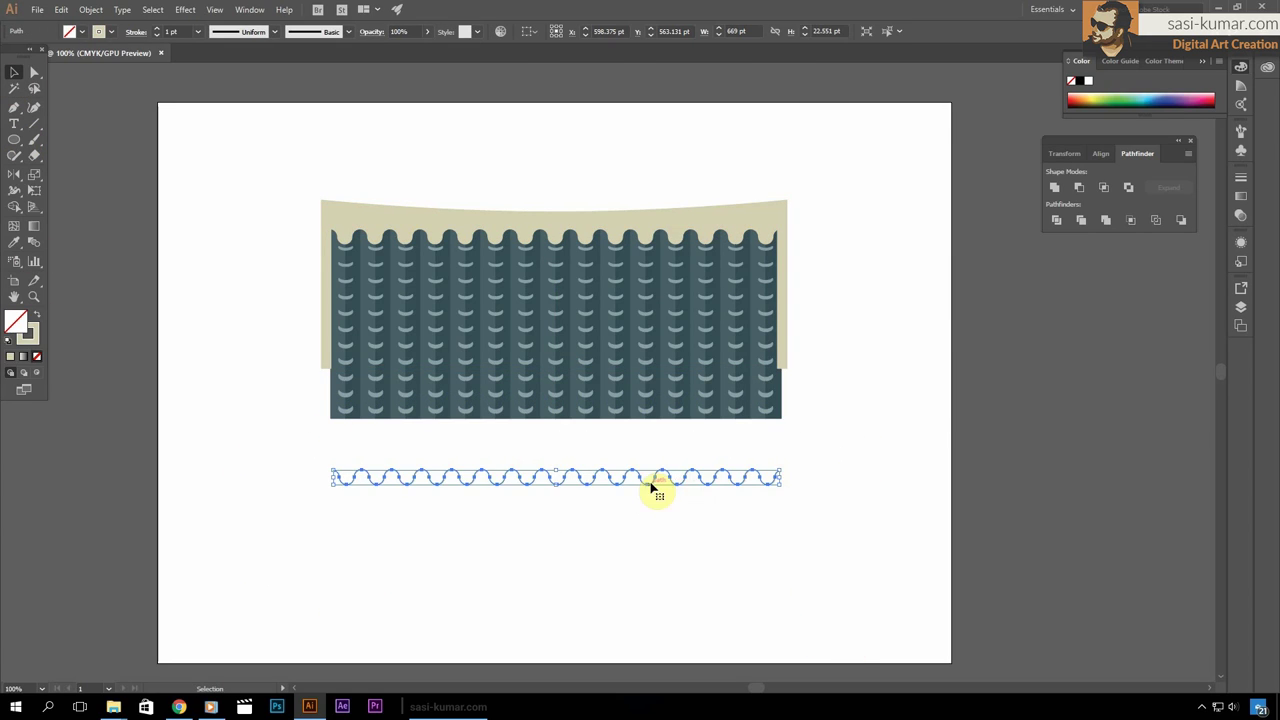
left_click_drag(648, 384, 648, 384)
key("ctrl+plus")
double_click(414, 385)
key("p")
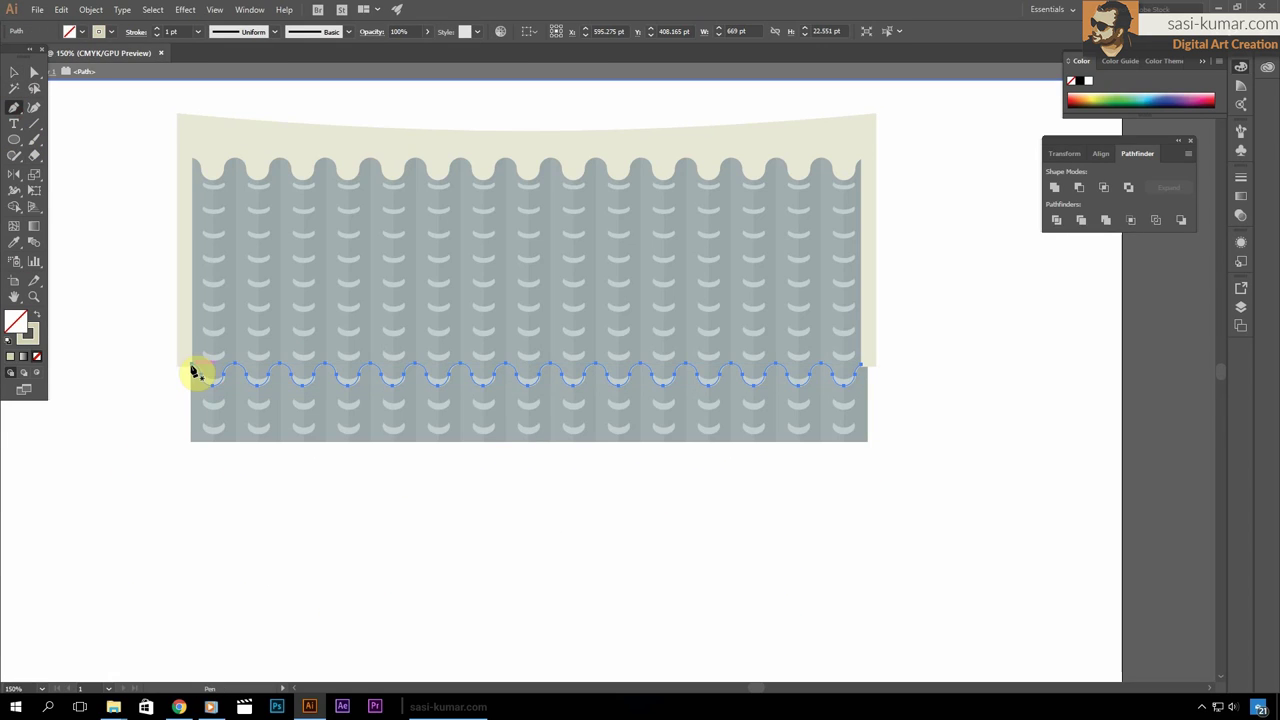
double_click(243, 486)
key("ctrl+minus")
left_click_drag(634, 437, 943, 506)
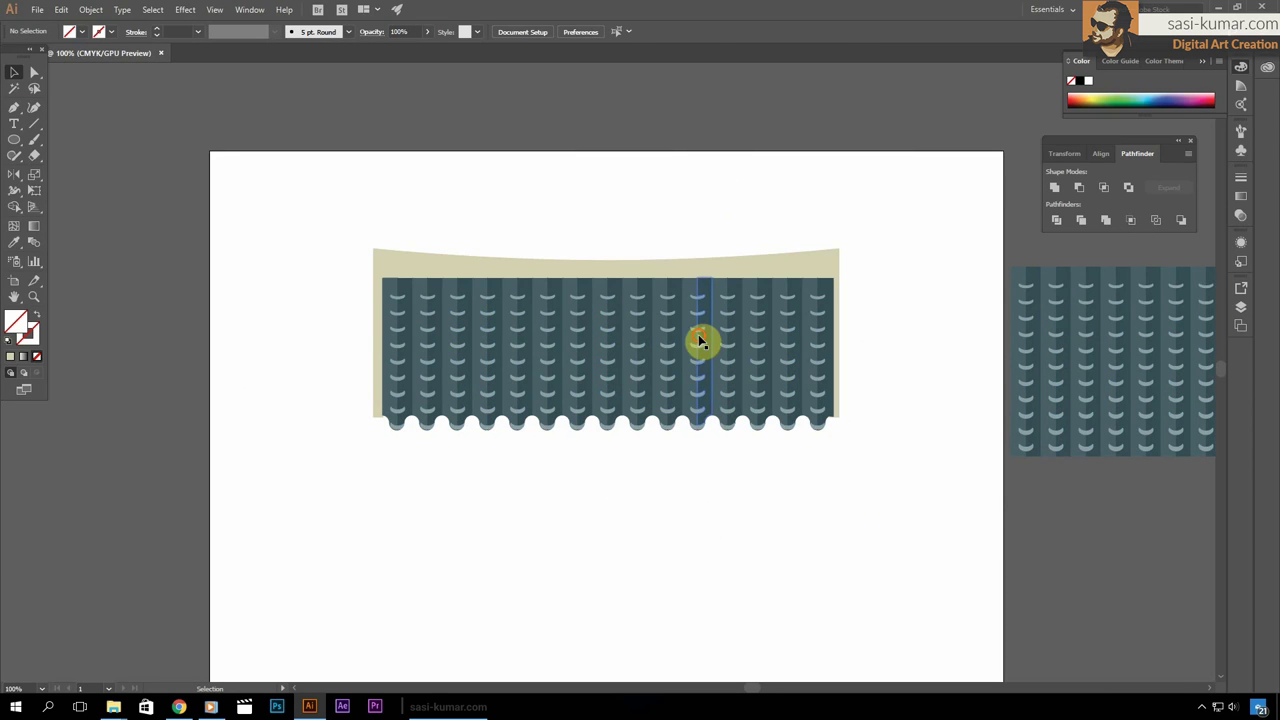
key("ctrl+plus")
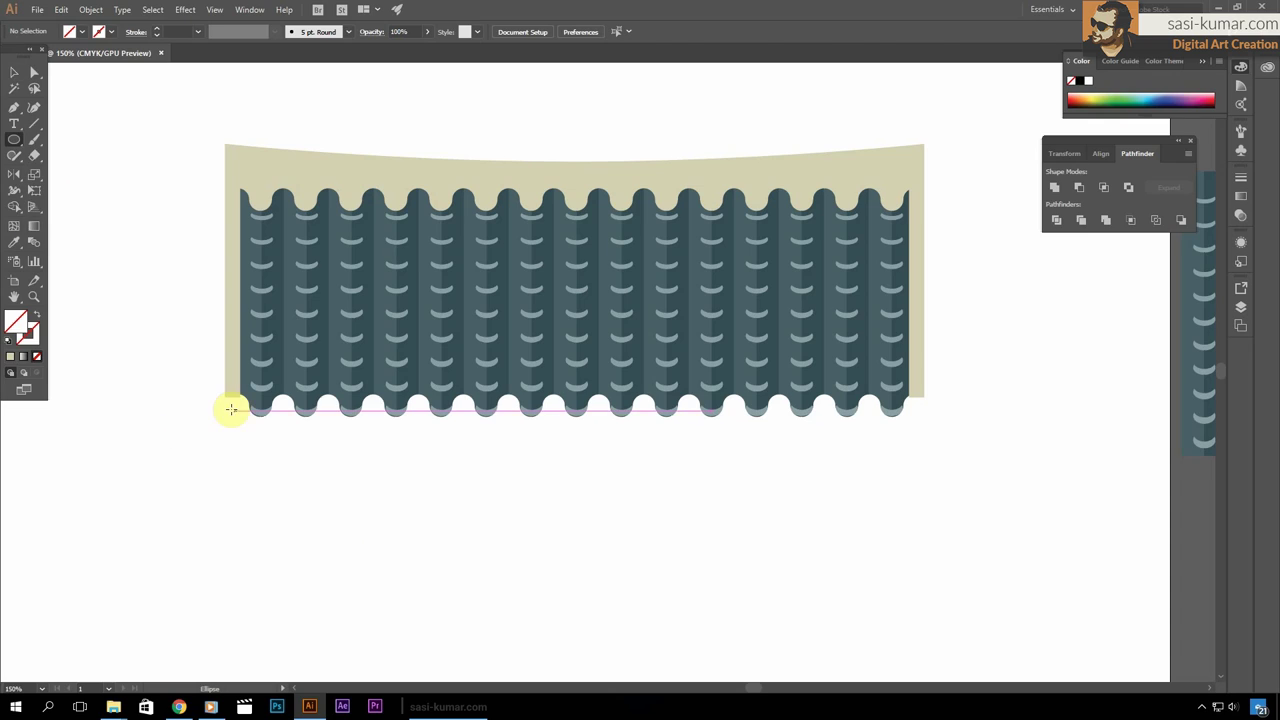
Blend two dark blue-grey circles along the roof's bottom edge with 14 specified steps
left_click(327, 346)
left_click_drag(243, 410, 918, 399)
left_click(230, 405, "shift")
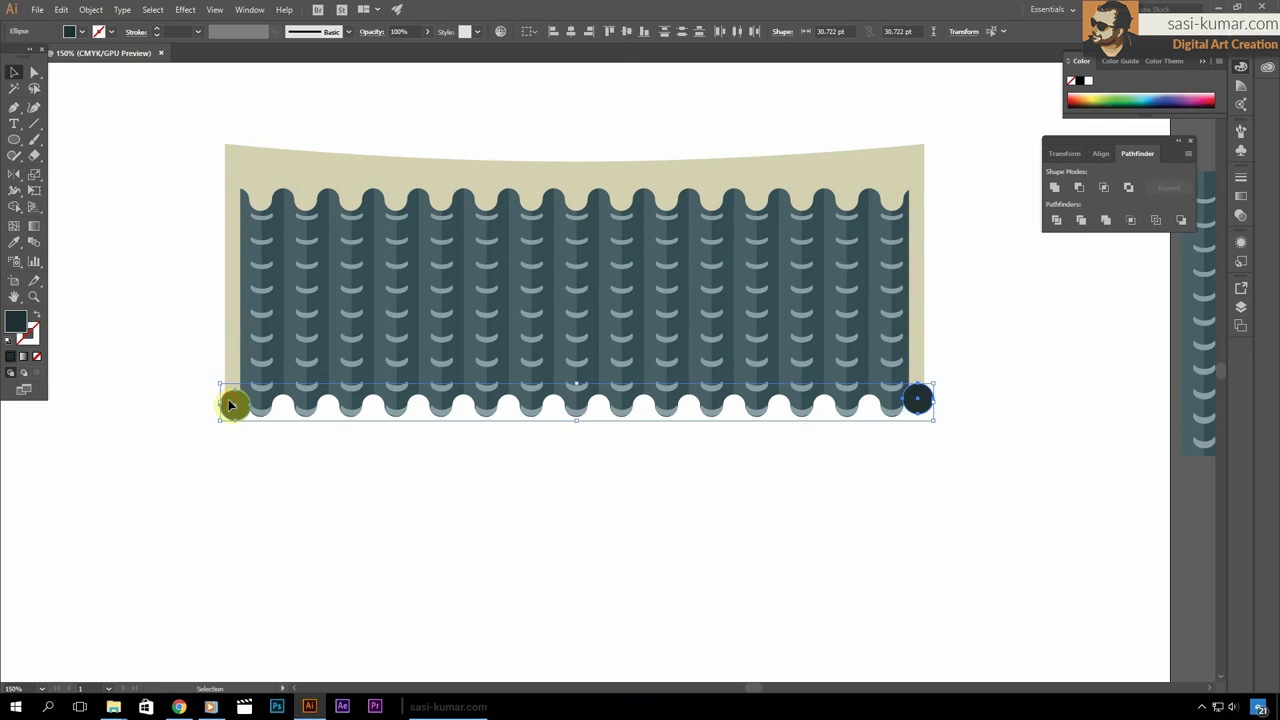
key("ctrl+alt+b")
key("Return")
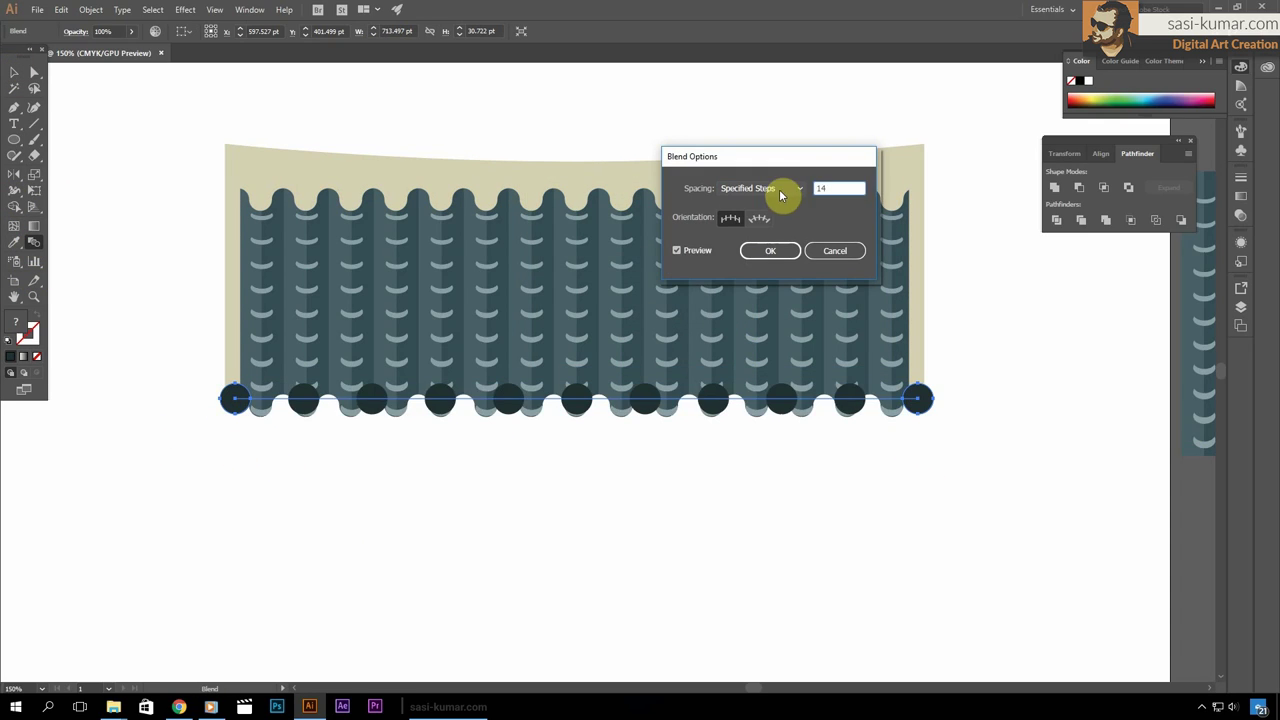
left_click(766, 251)
left_click(90, 9)
key("ctrl+minus")
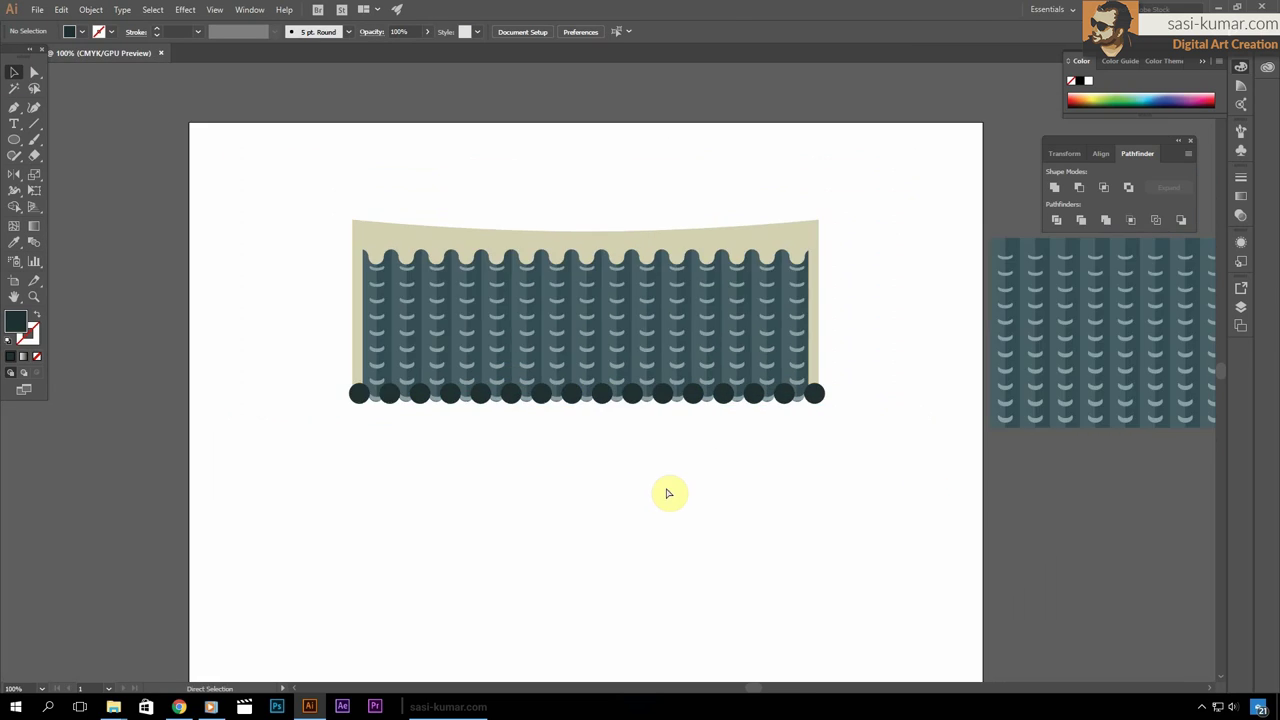
key("ctrl+minus")
left_click_drag(527, 319, 679, 355)
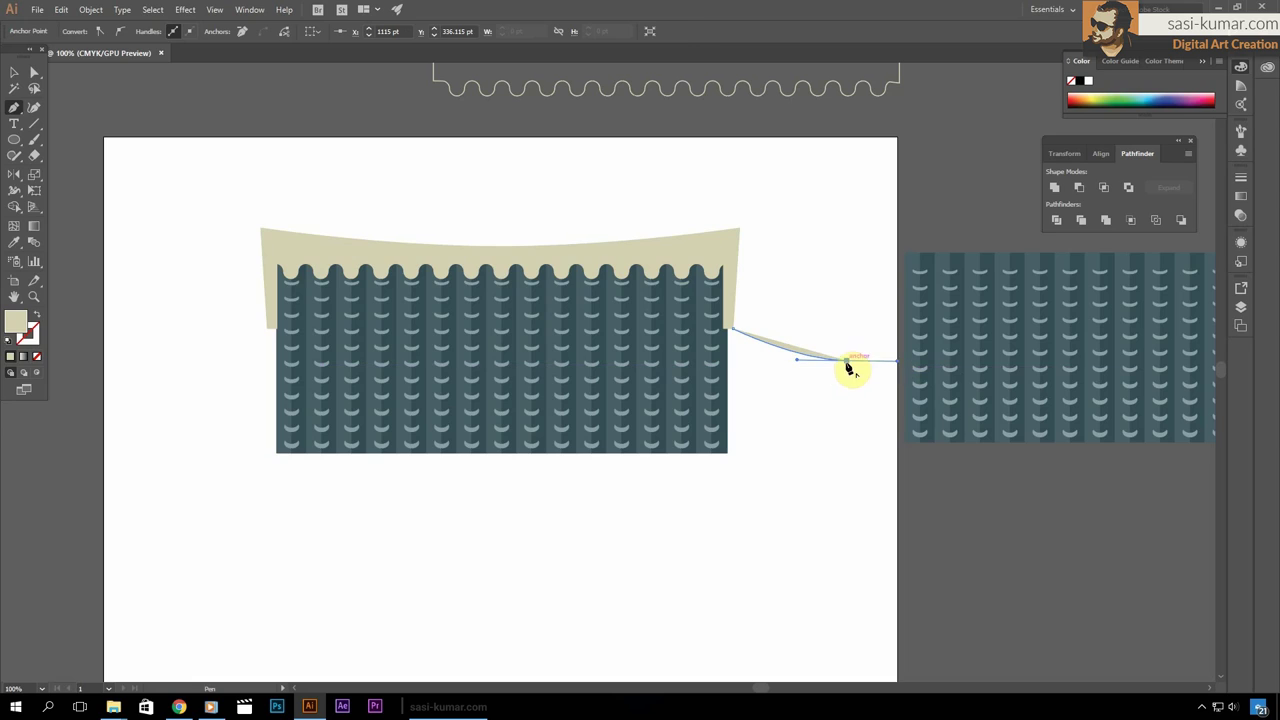
Expand the curve into a beige eave band meeting the roof edge, with extra tile columns beside it
key("shift+x")
left_click(611, 426)
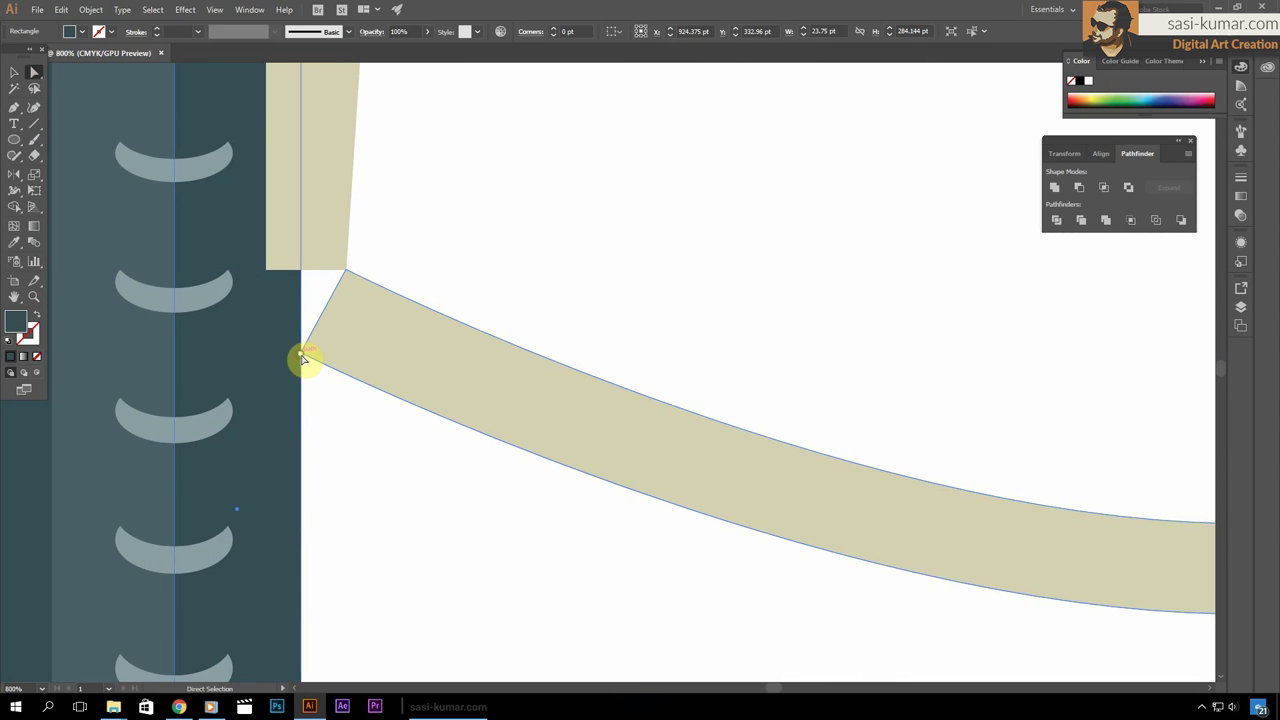
left_click_drag(303, 356, 270, 356)
key("v")
key("ctrl+1")
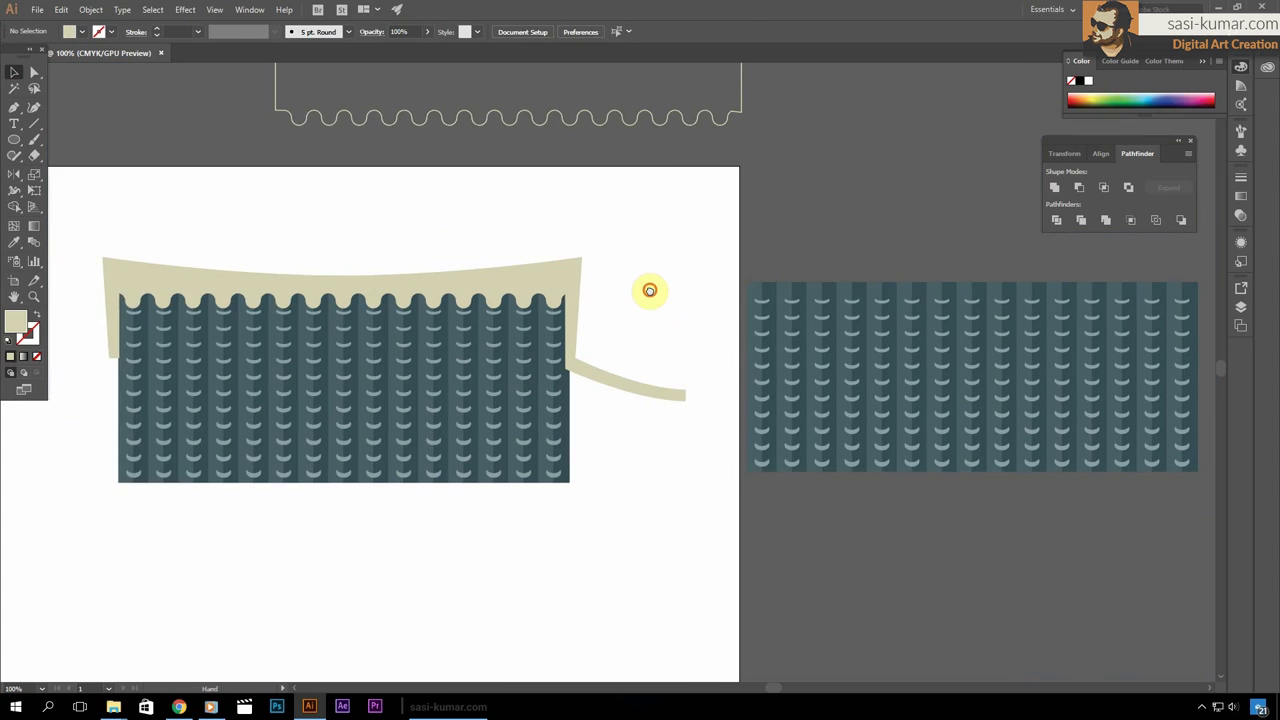
double_click(995, 380)
left_click_drag(960, 400, 786, 391)
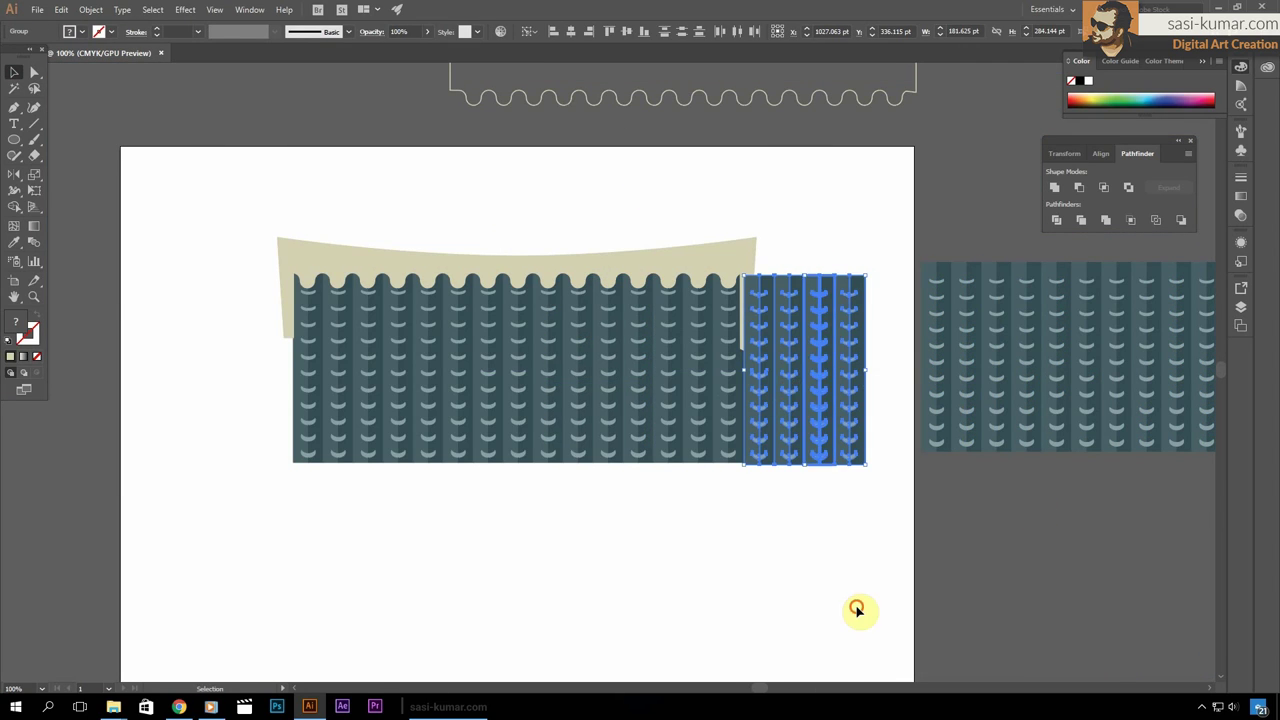
Close the beige eave outline with the Pen and clip the extra tile columns inside it
key("ctrl+plus")
left_click(822, 624)
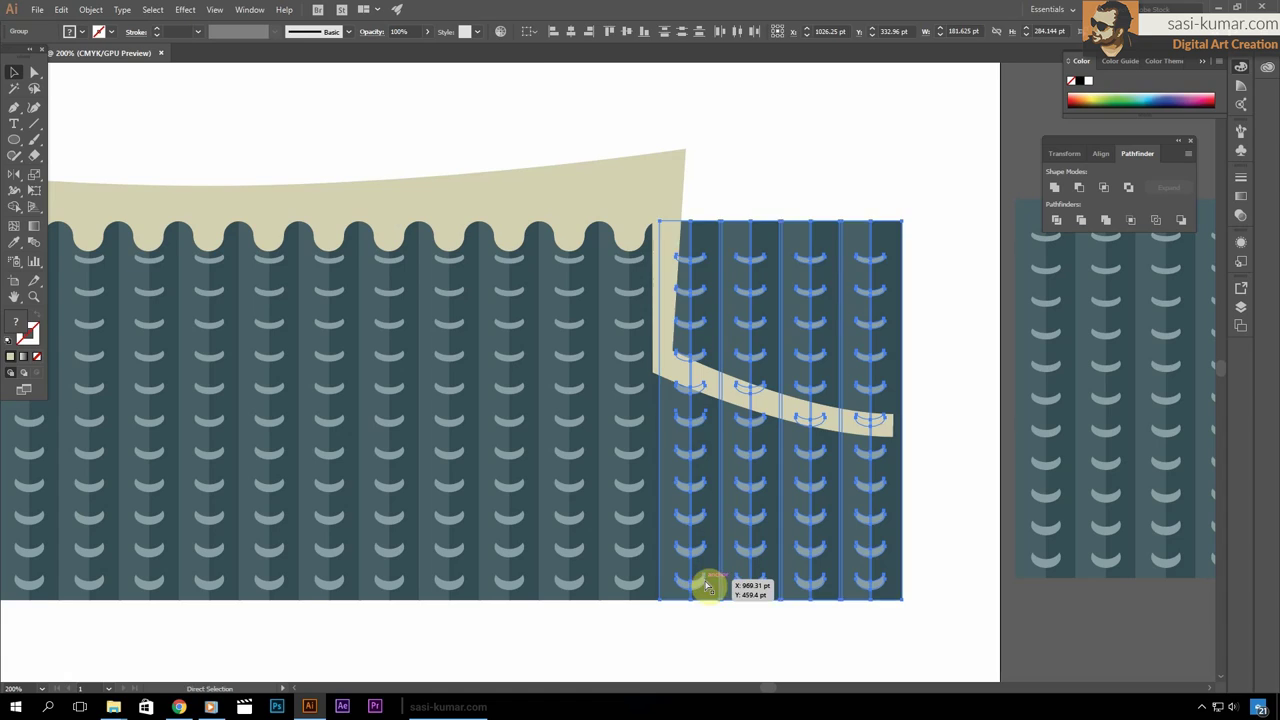
key("p")
left_click(893, 434)
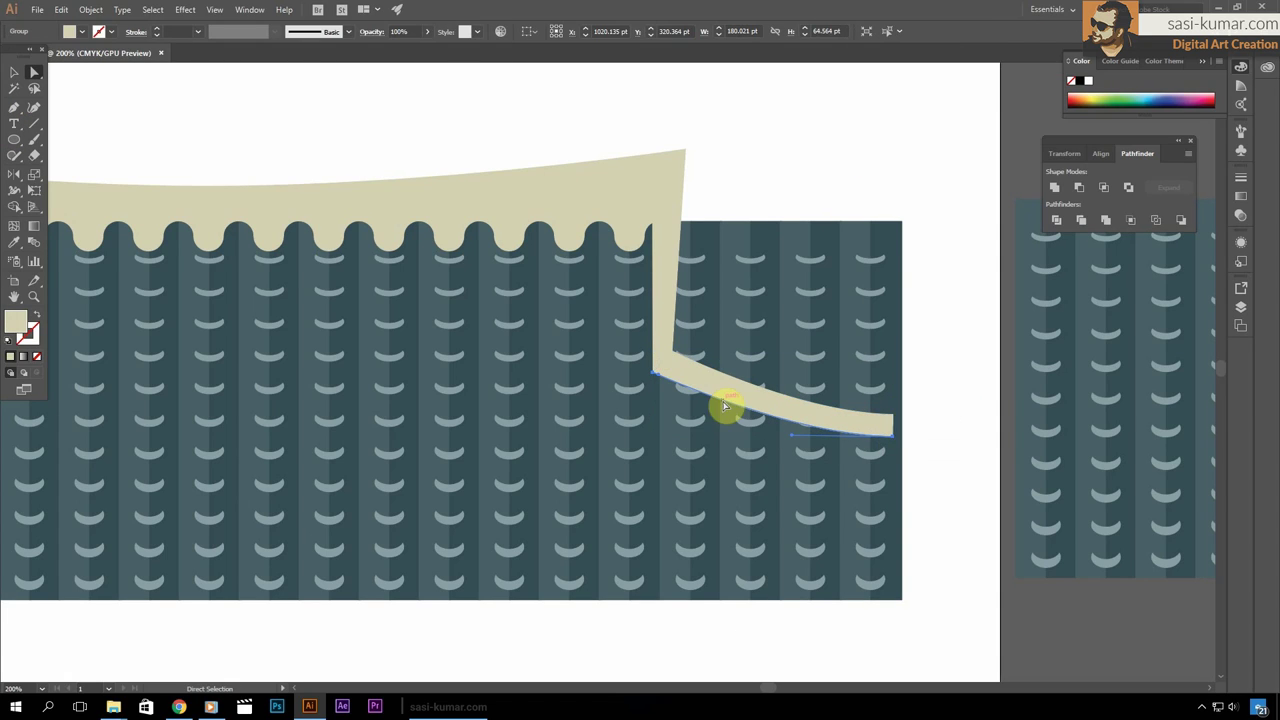
left_click(893, 603)
left_click(661, 606)
left_click(35, 76)
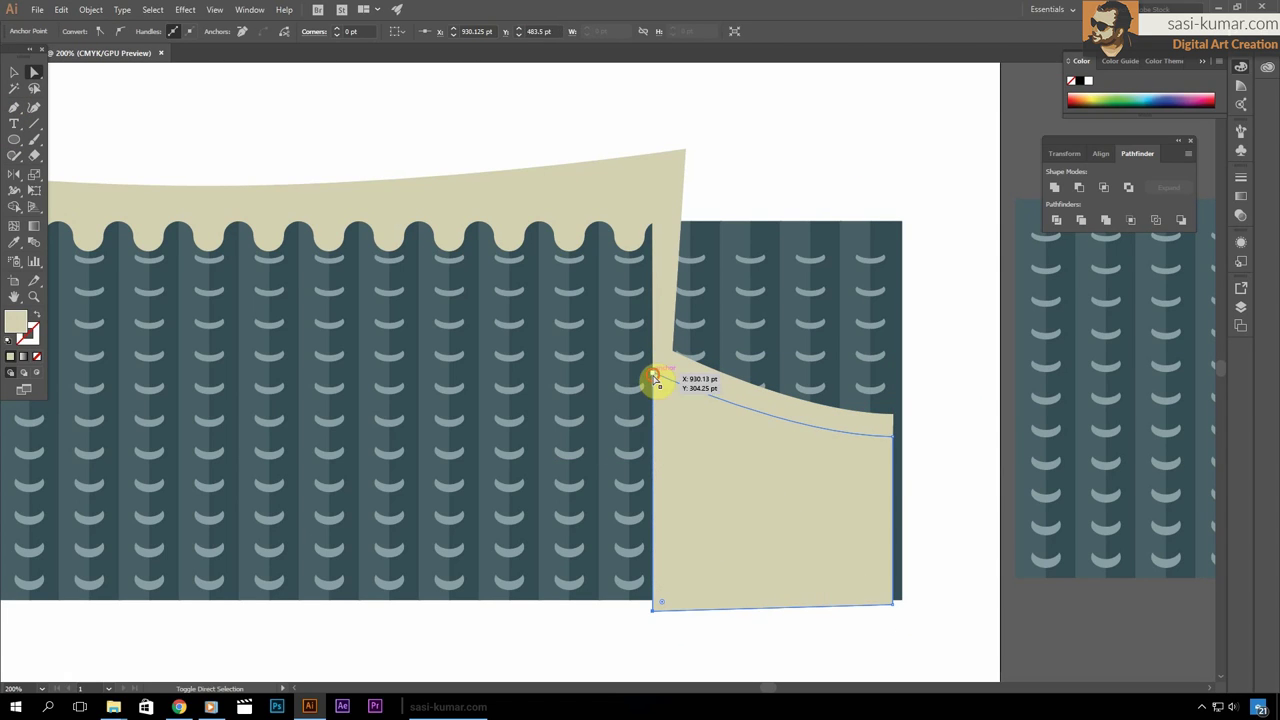
key("ctrl+shift+bracketleft")
left_click(720, 520, "shift")
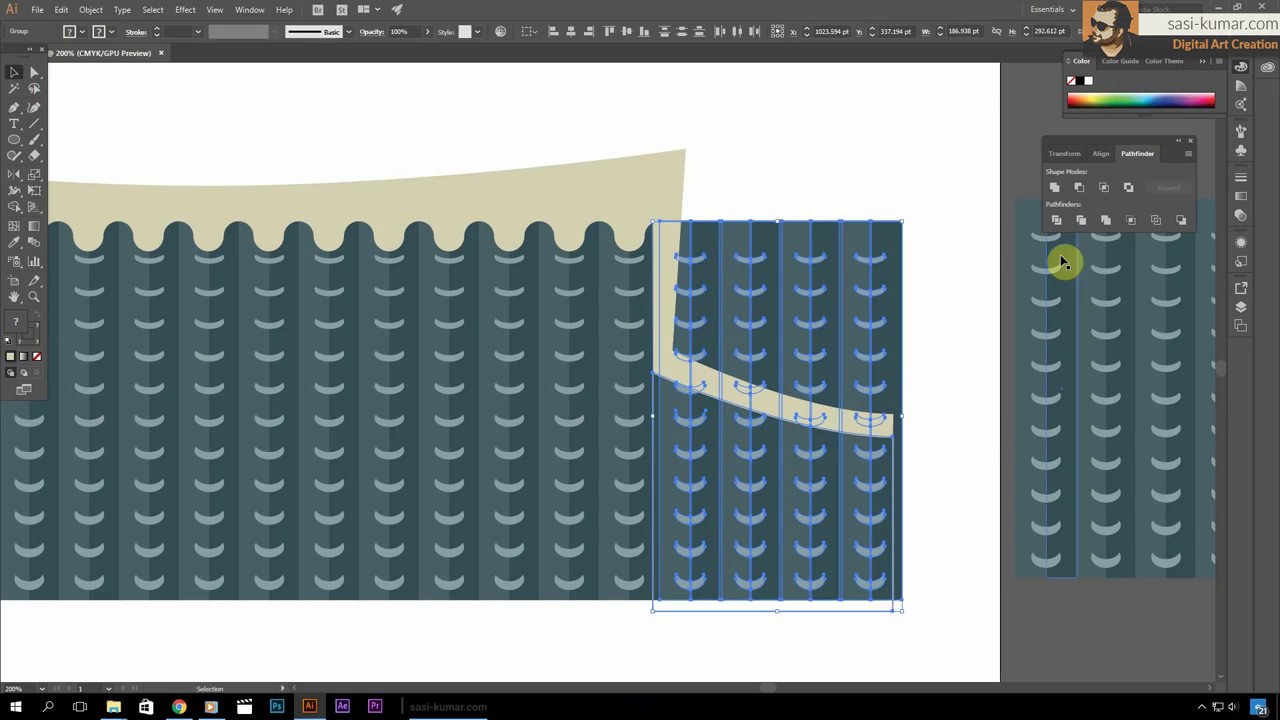
key("ctrl+7")
key("ctrl+shift+a")
scroll(888, 448, "down", 3)
Reflect-copy the right wing to the roof's left end and adjust its beige corner
left_click(870, 420)
double_click(17, 177)
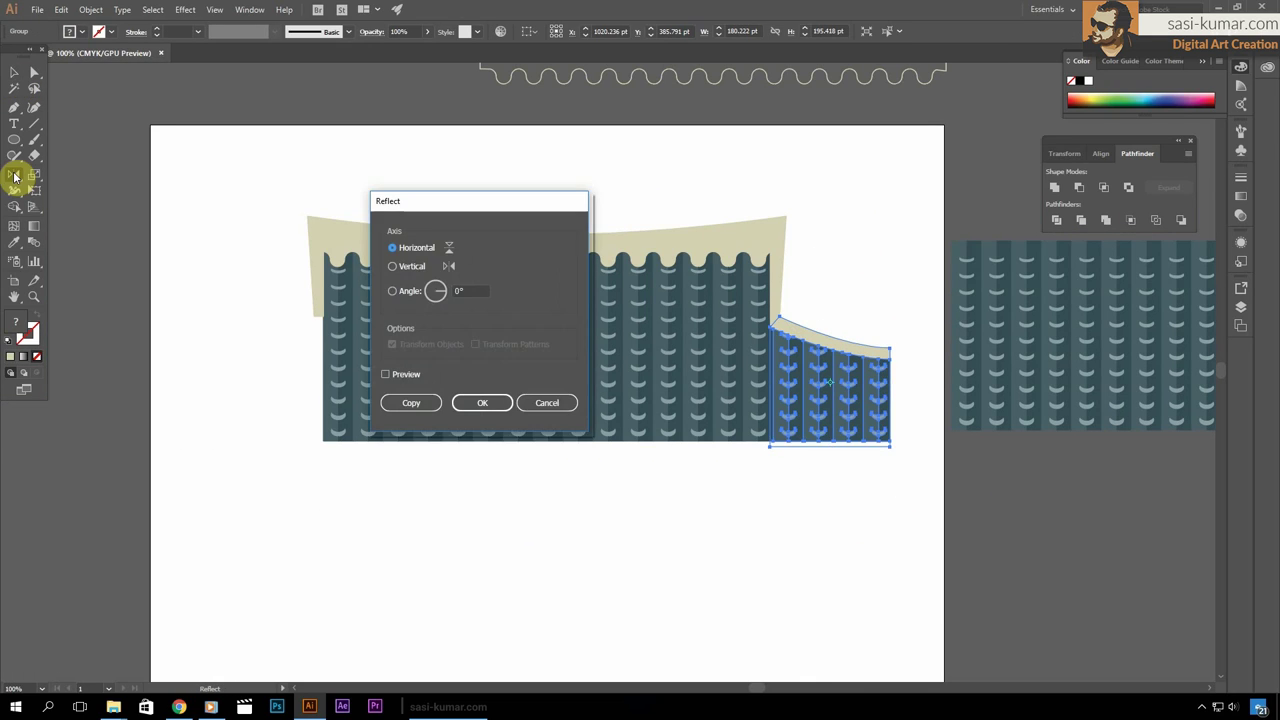
left_click(406, 403)
left_click_drag(860, 420, 290, 420)
scroll(318, 561, "up", 3)
left_click(654, 523)
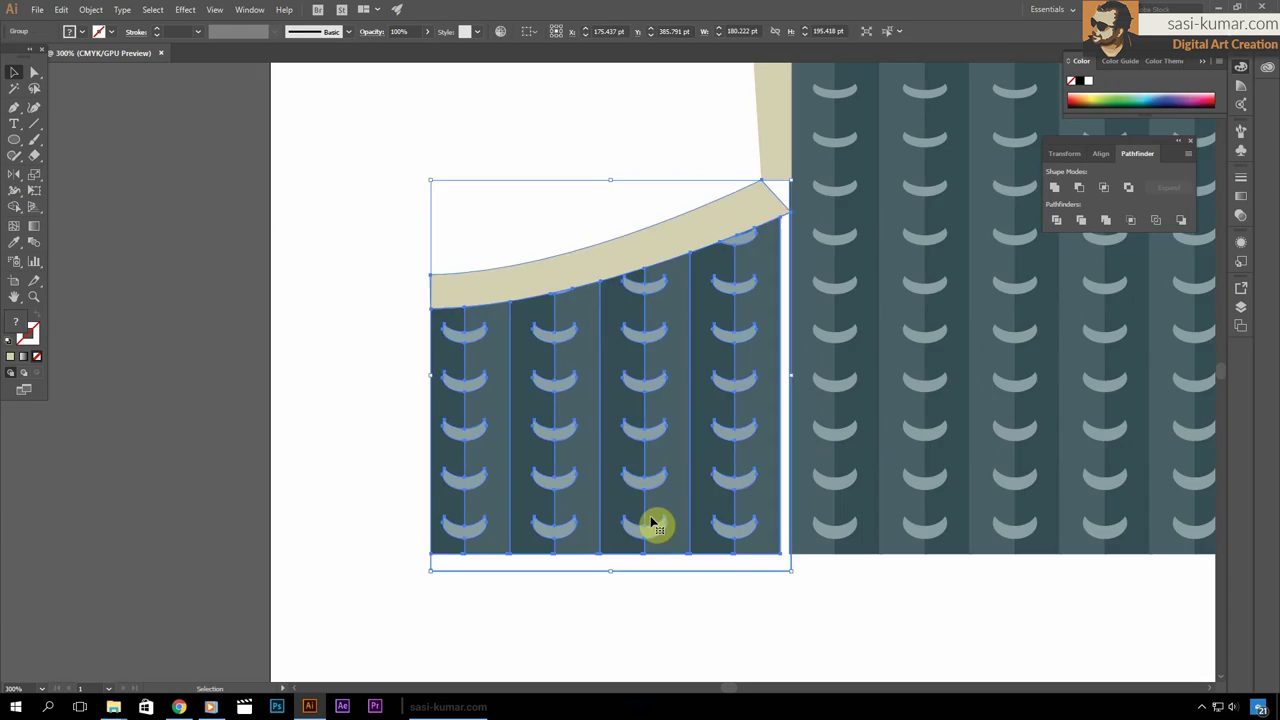
key("a")
left_click(771, 186)
scroll(374, 233, "down", 4)
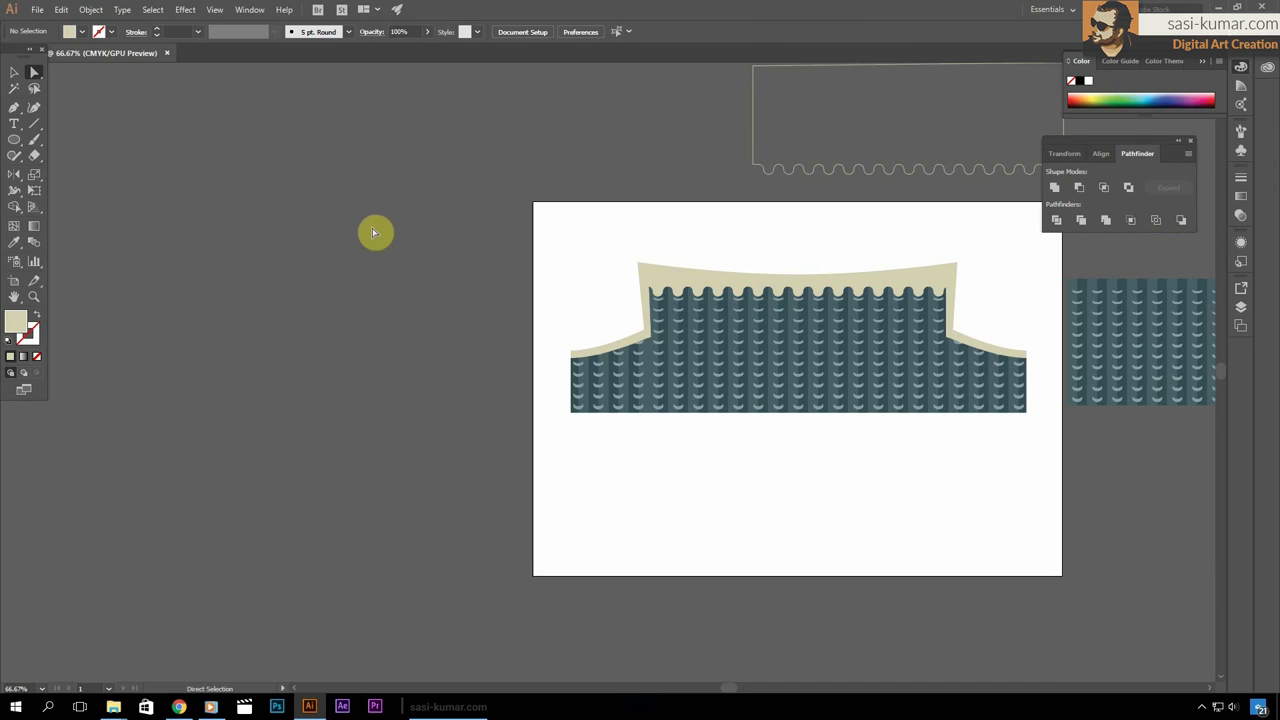
left_click(12, 76)
right_click(803, 334)
left_click(927, 529)
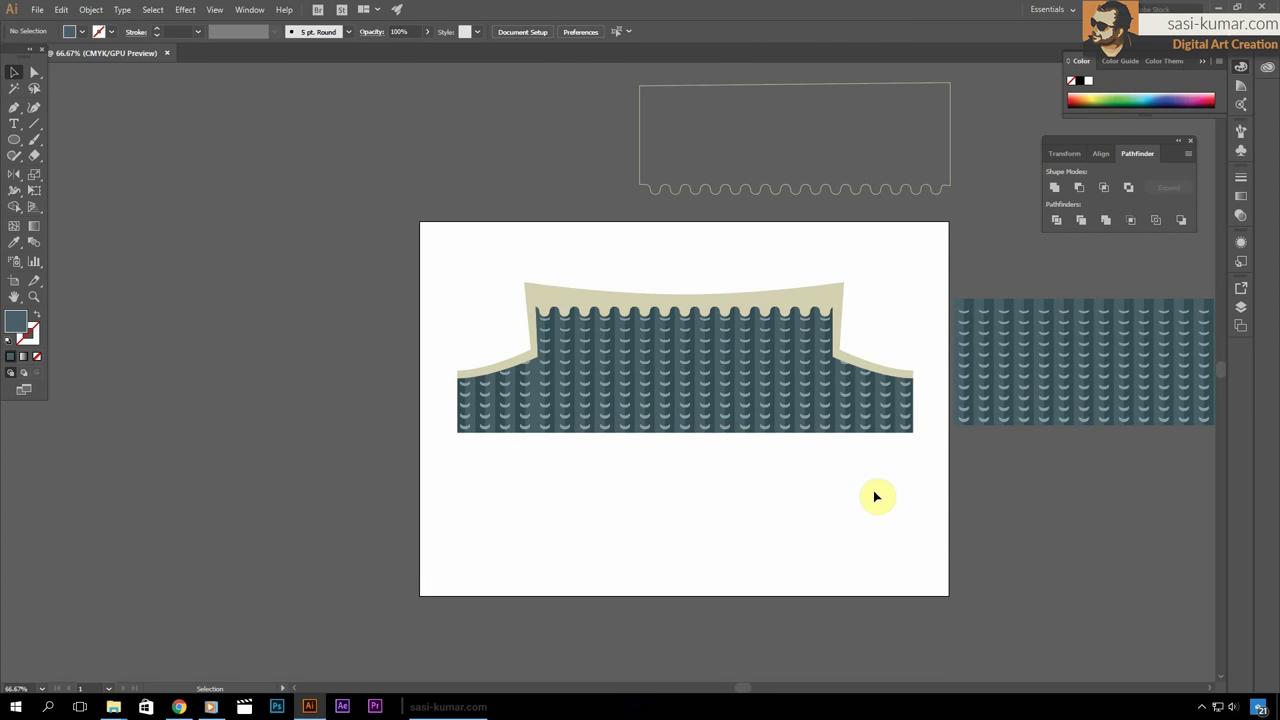
scroll(790, 193, "up", 5)
Cut out a single wave segment with a rectangle and paste a copy below the original
left_click_drag(14, 139, 60, 137)
left_click_drag(302, 135, 371, 201)
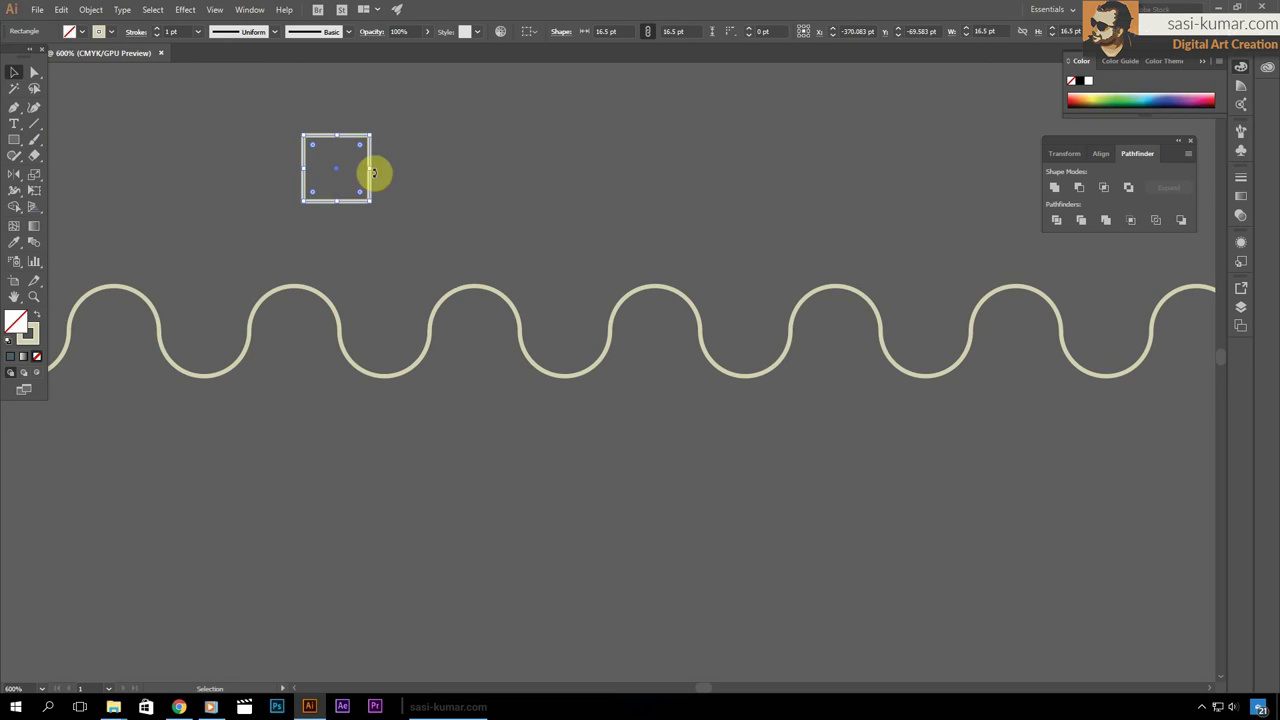
left_click_drag(305, 266, 291, 266)
left_click(296, 289)
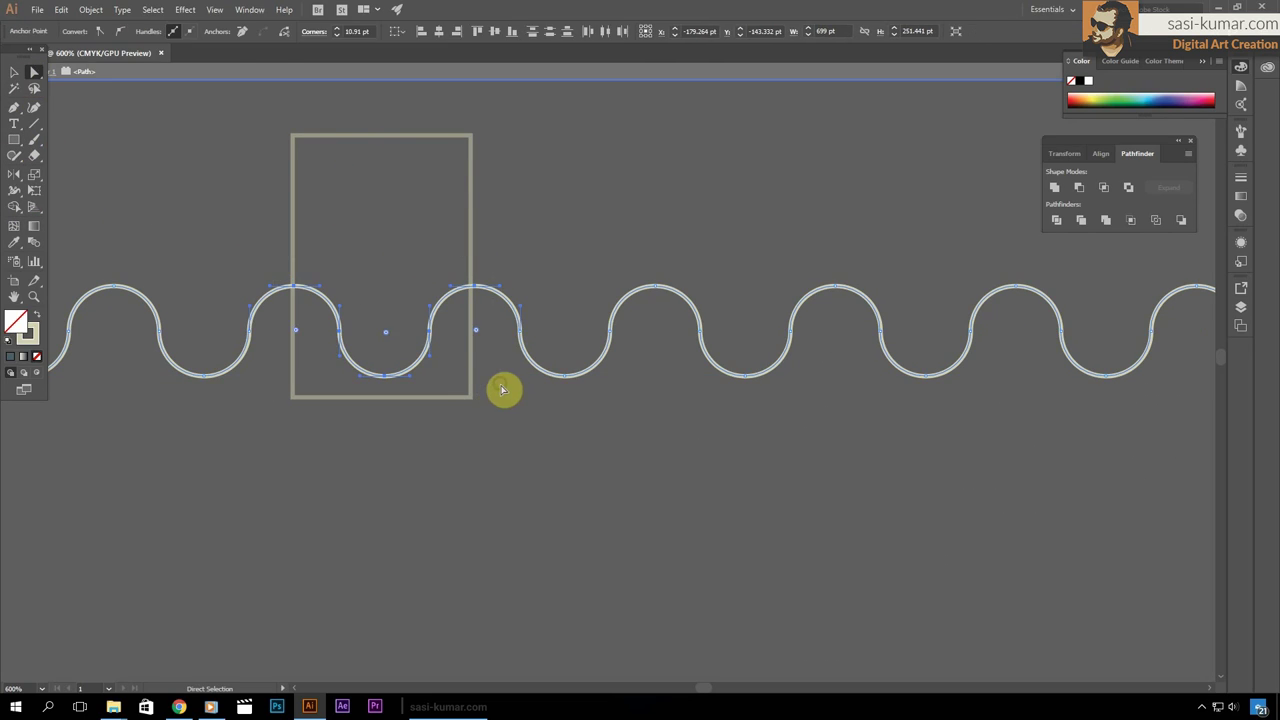
key("ctrl+c")
key("ctrl+v")
left_click_drag(657, 420, 657, 455)
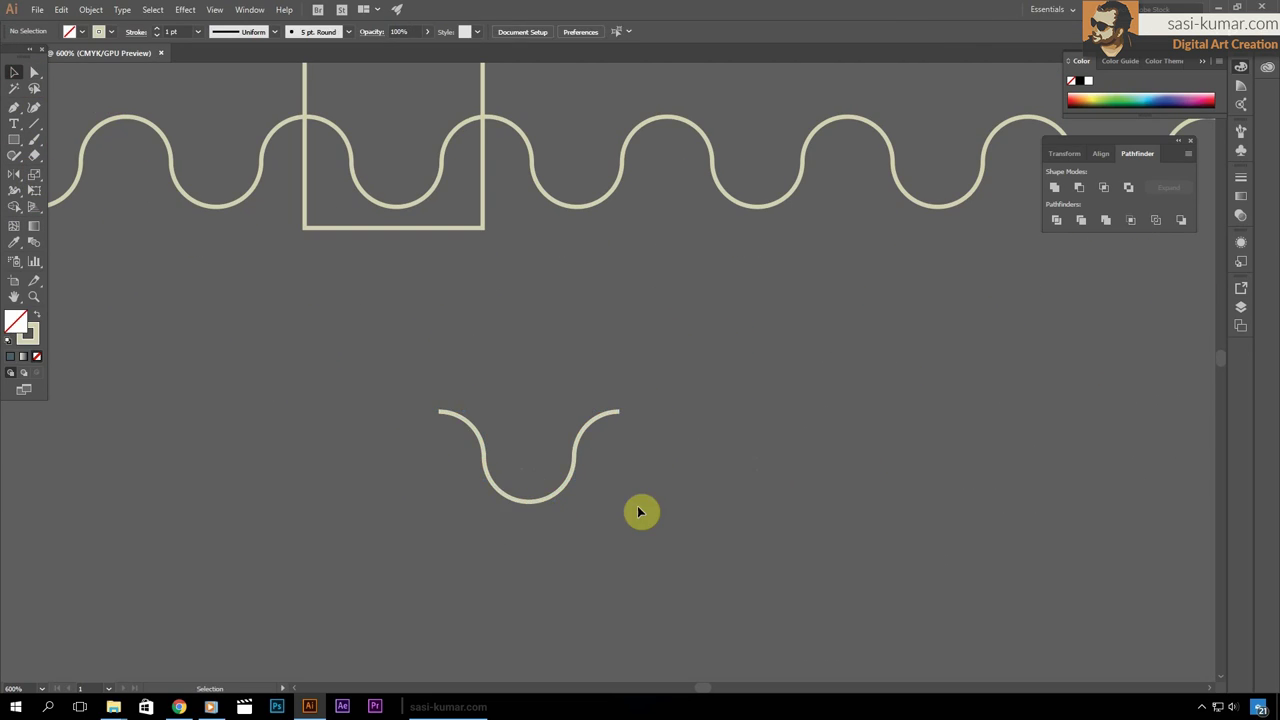
Turn the wave segment into a new pattern brush with default settings
left_click(1241, 130)
left_click(1188, 406)
left_click(600, 446)
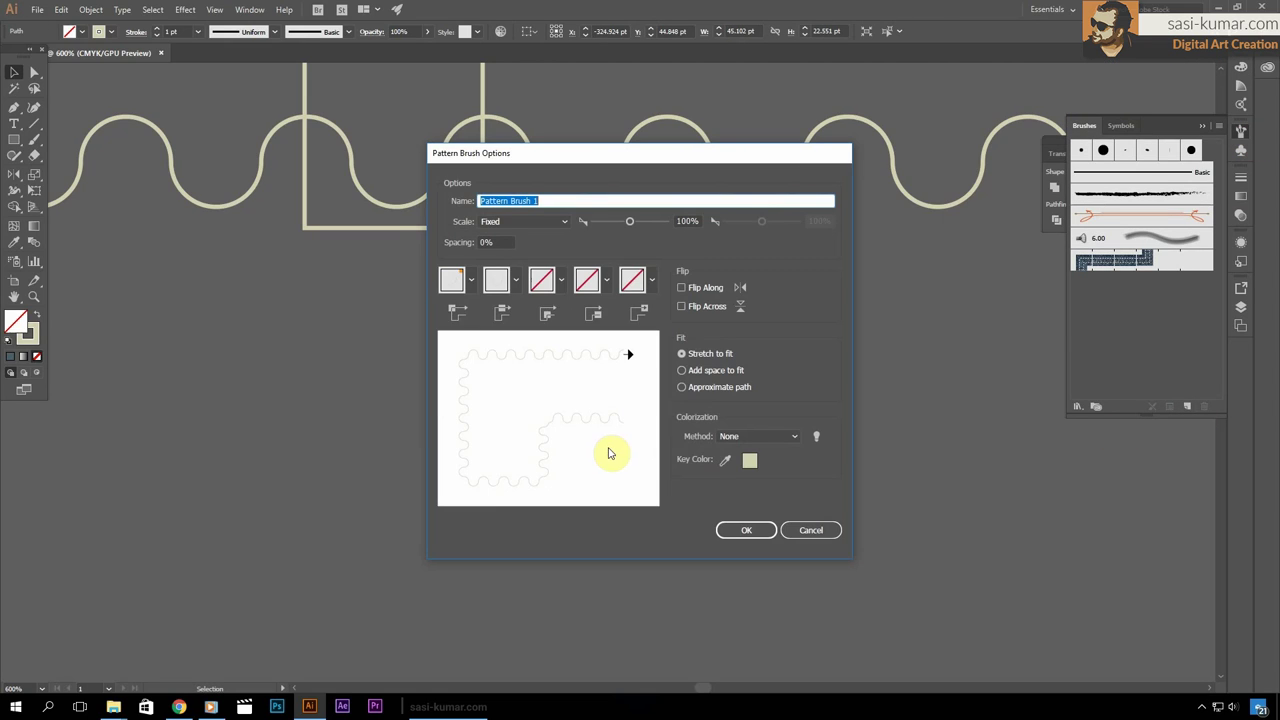
left_click(549, 380)
left_click(737, 531)
key("ctrl+minus")
key("ctrl+1")
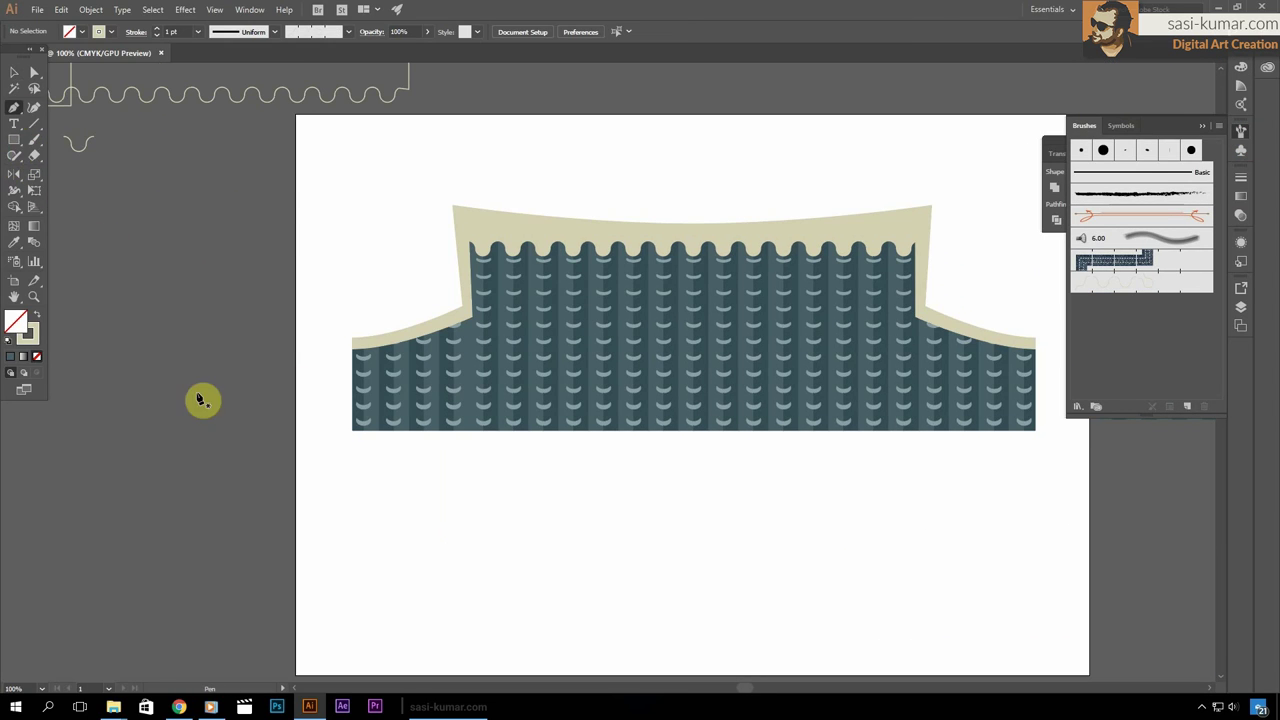
Draw a wide ellipse with a beige outline and move it over the lower roof
key("l")
mouse_move(606, 251)
left_mouse_down()
mouse_move(149, 186)
mouse_move(700, 414)
left_mouse_up()
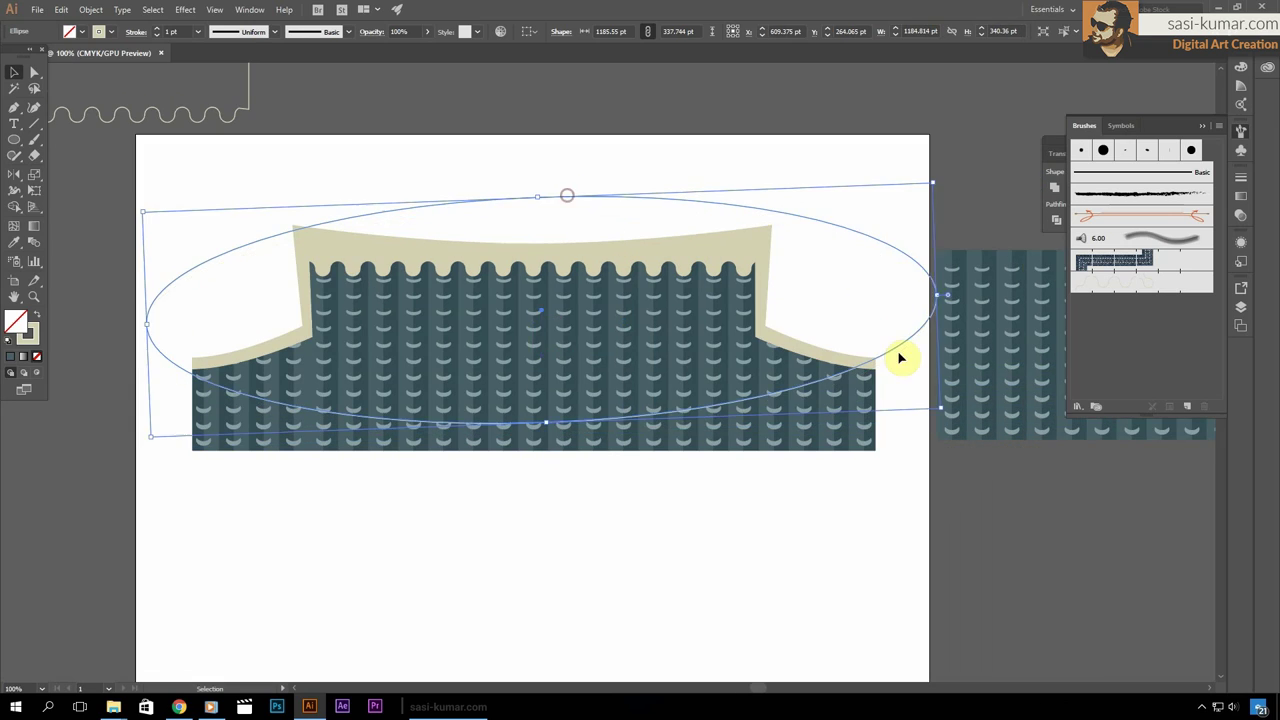
key("ctrl+minus")
left_click(477, 237, "shift")
left_click(1241, 307)
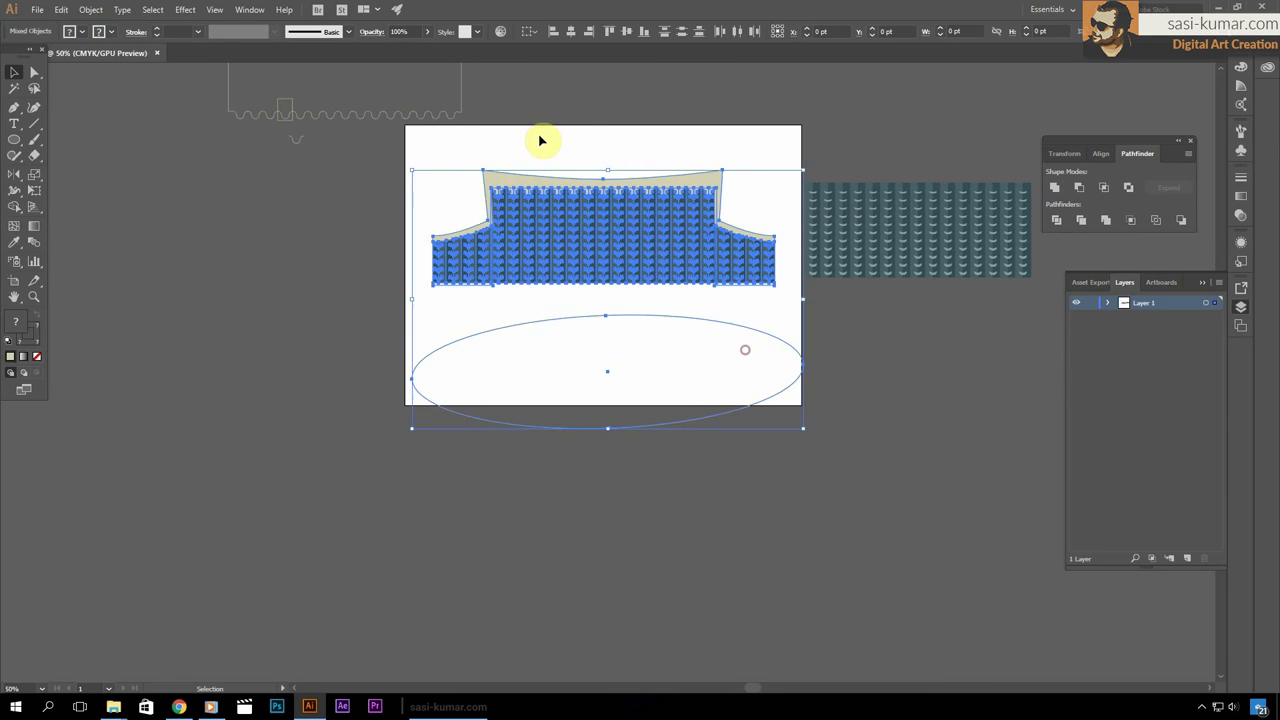
key("ctrl+plus")
left_click_drag(575, 412, 561, 201)
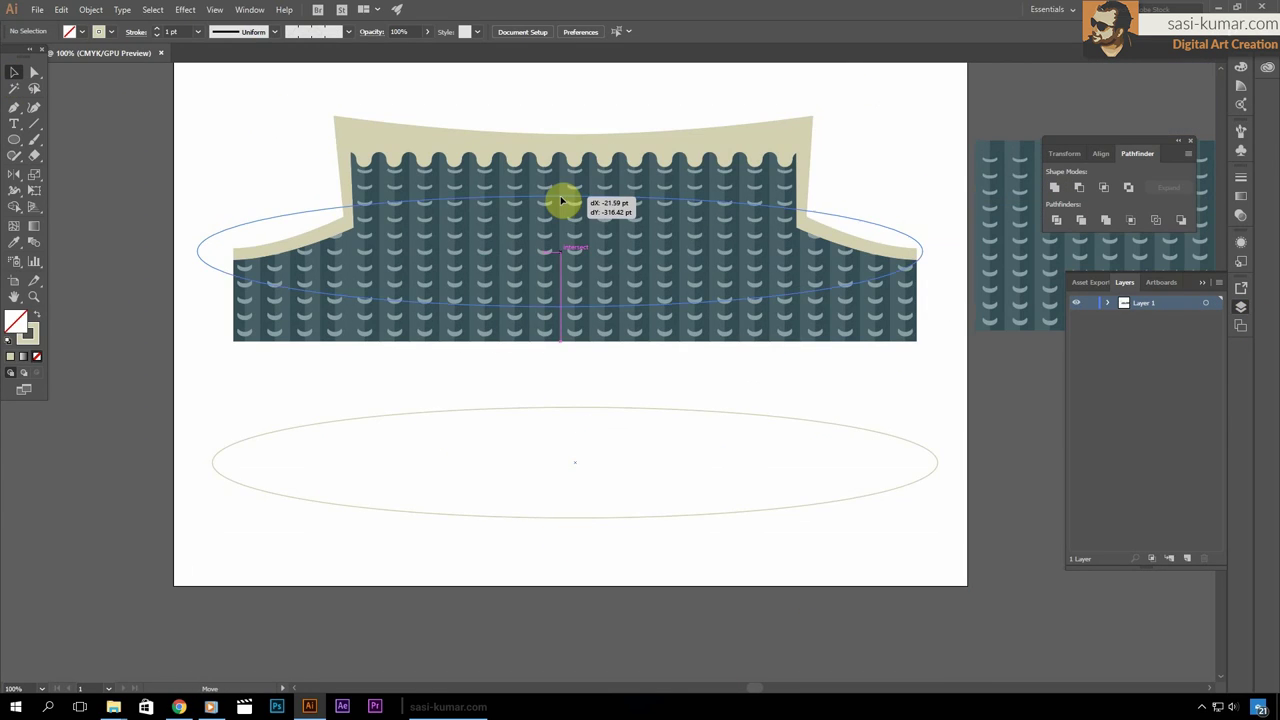
scroll(561, 201, "up", 2)
Edit the ellipse's points in isolation mode, then return to whole-object selection
double_click(909, 321)
key("a")
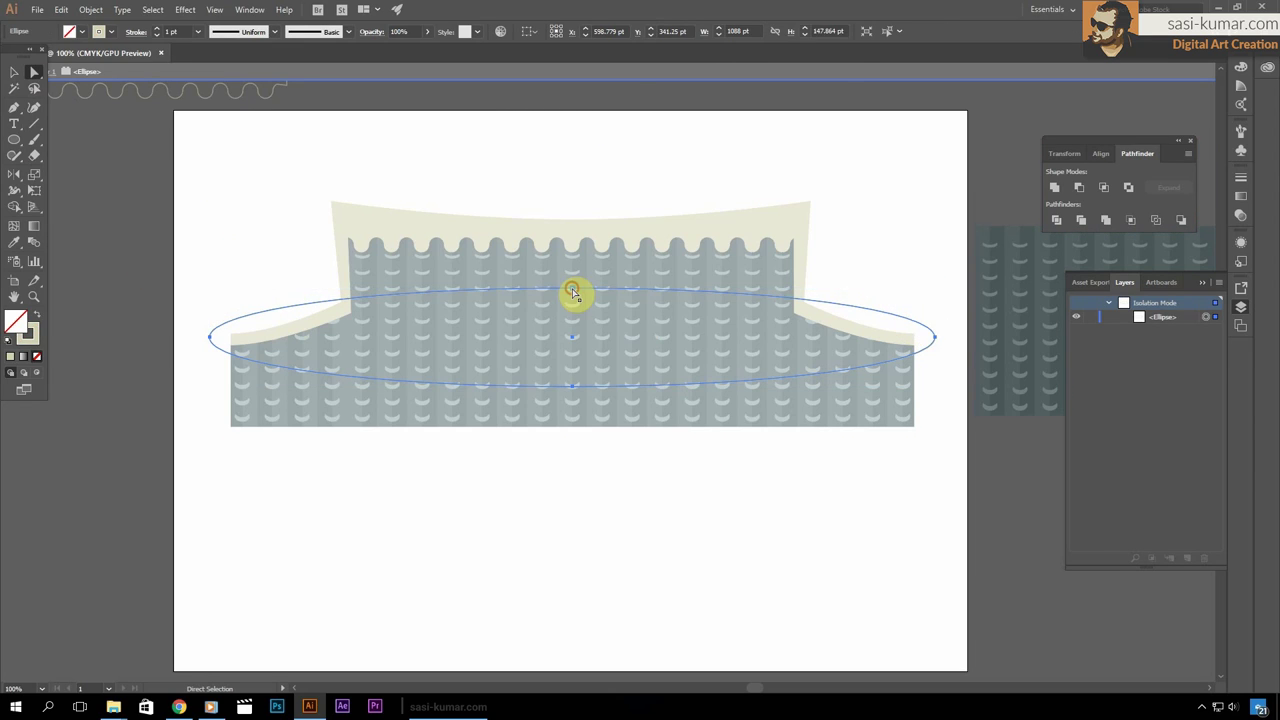
key("v")
key("Escape")
Move the tile group onto the lower roof and cut it along the wave edge
left_click(1236, 129)
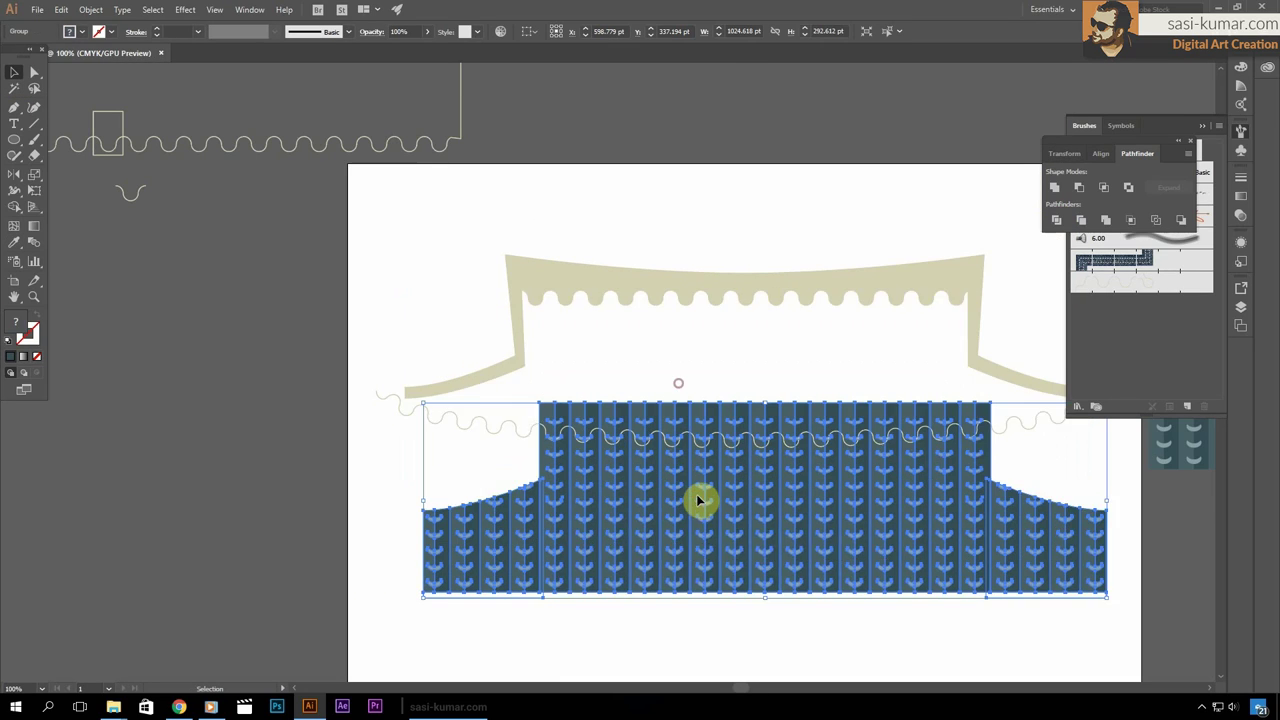
left_click_drag(699, 500, 680, 384)
left_click(1057, 219)
left_click(1089, 523)
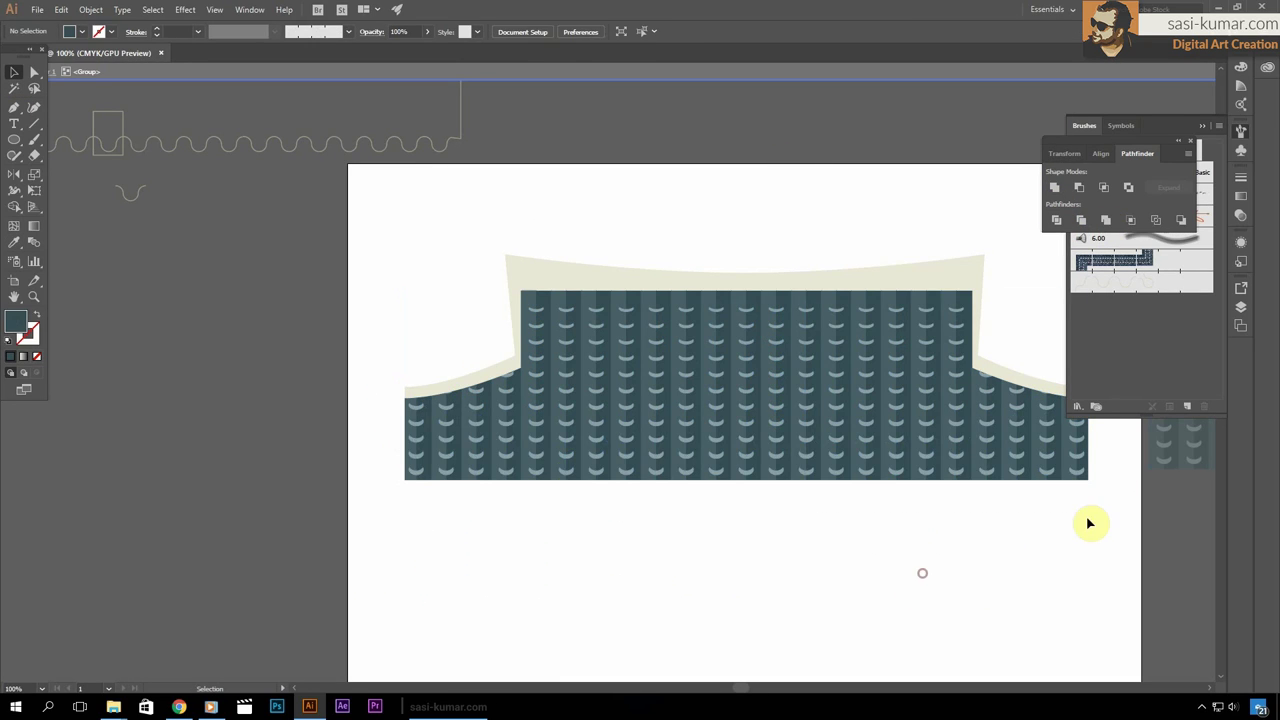
left_click(505, 539)
scroll(500, 440, "up", 3, "alt")
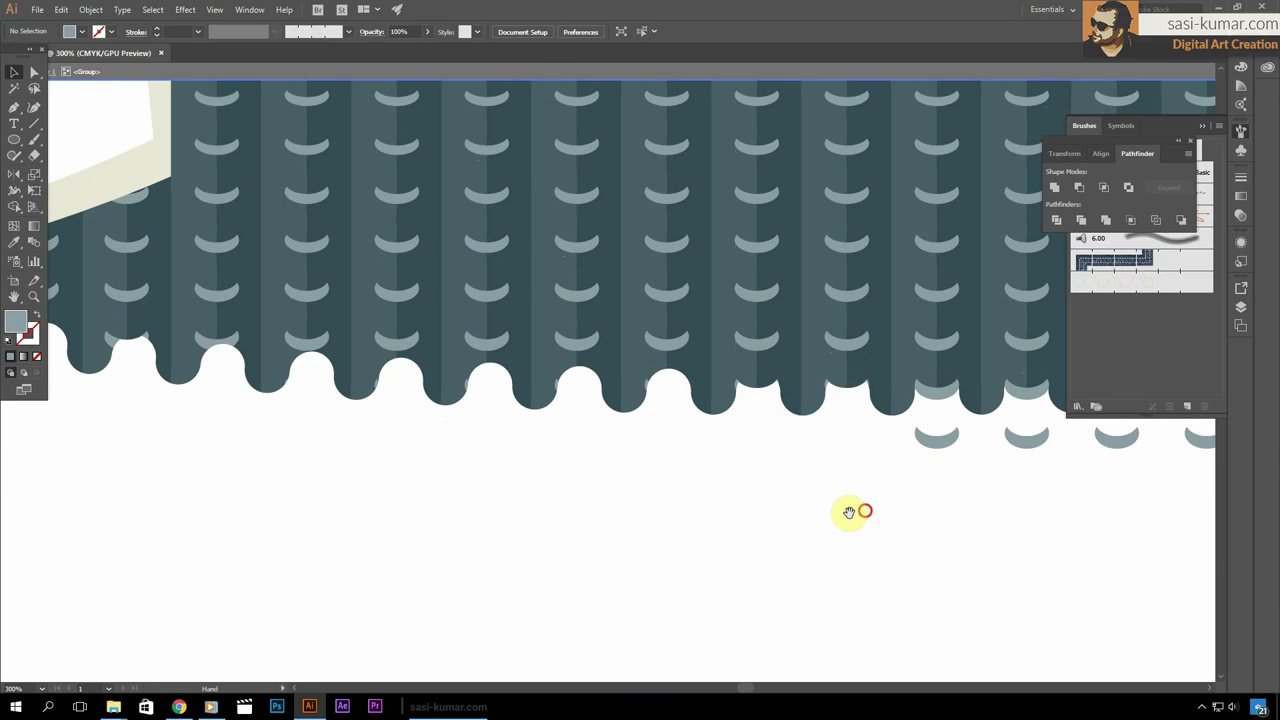
left_click_drag(849, 512, 640, 552)
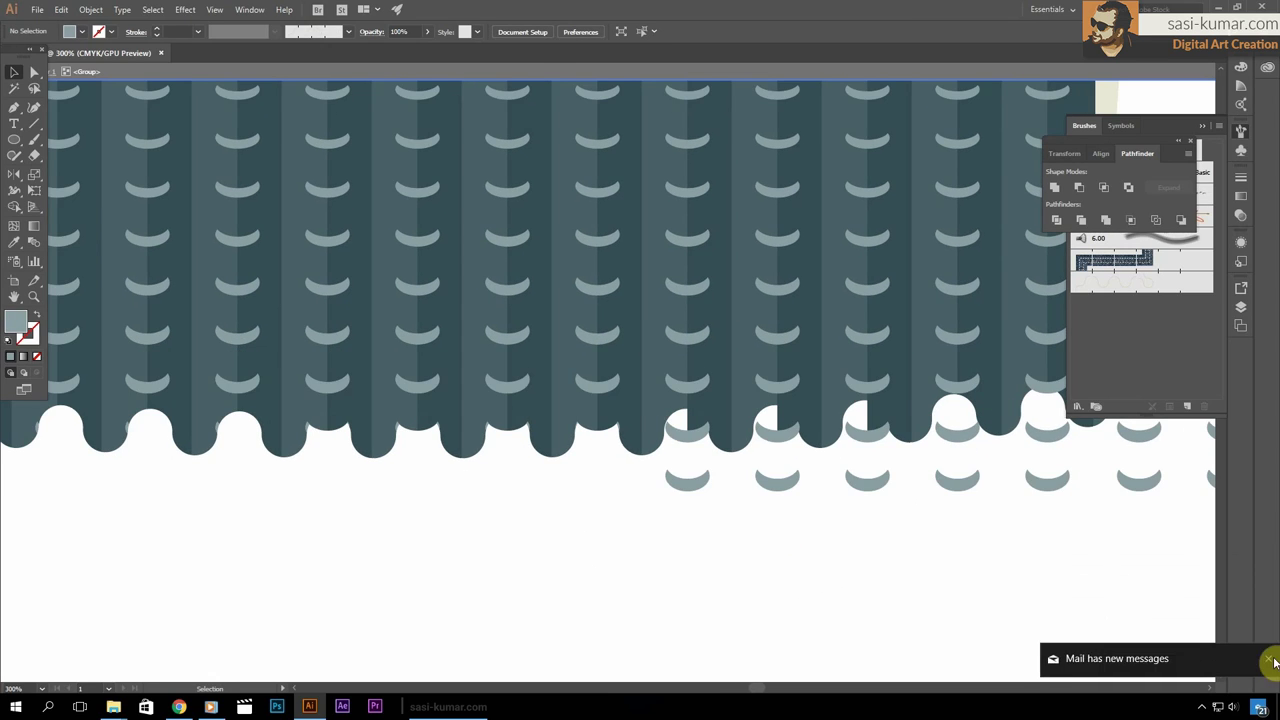
Delete the stray crescent tiles below the scallops and adjust the roof's stacking order
key("Delete")
key("Delete")
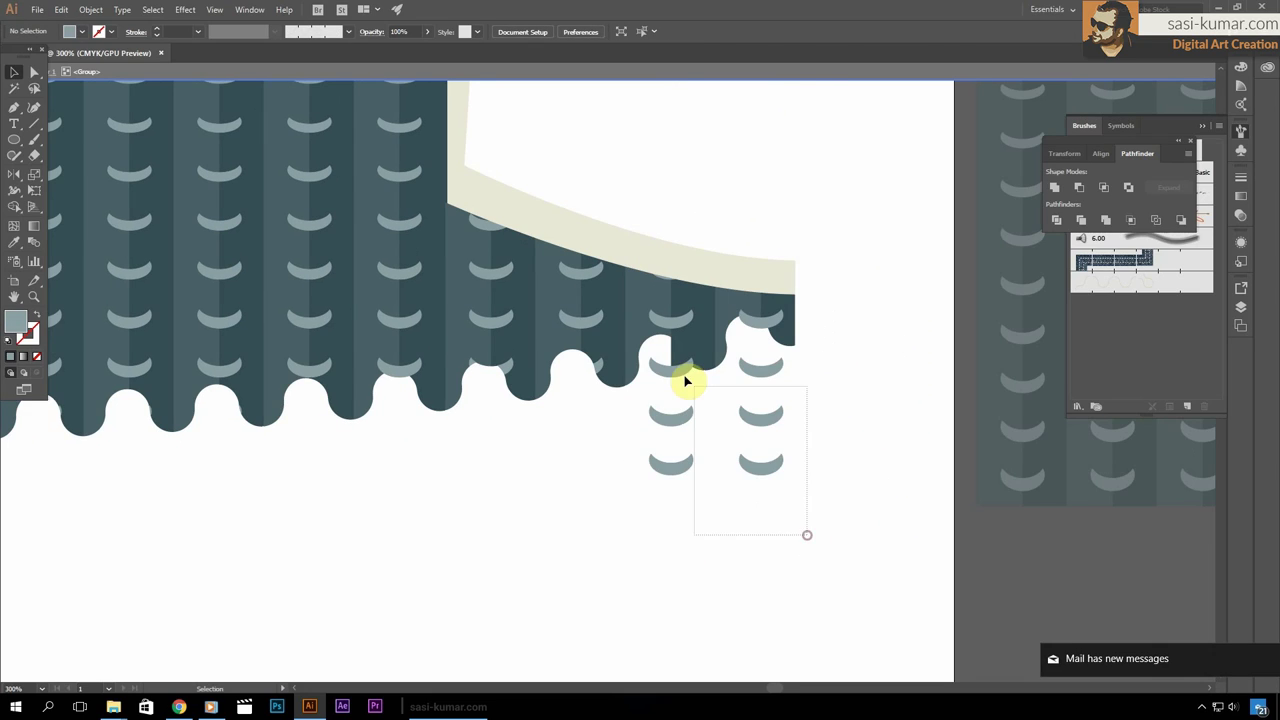
left_click_drag(650, 479, 681, 394)
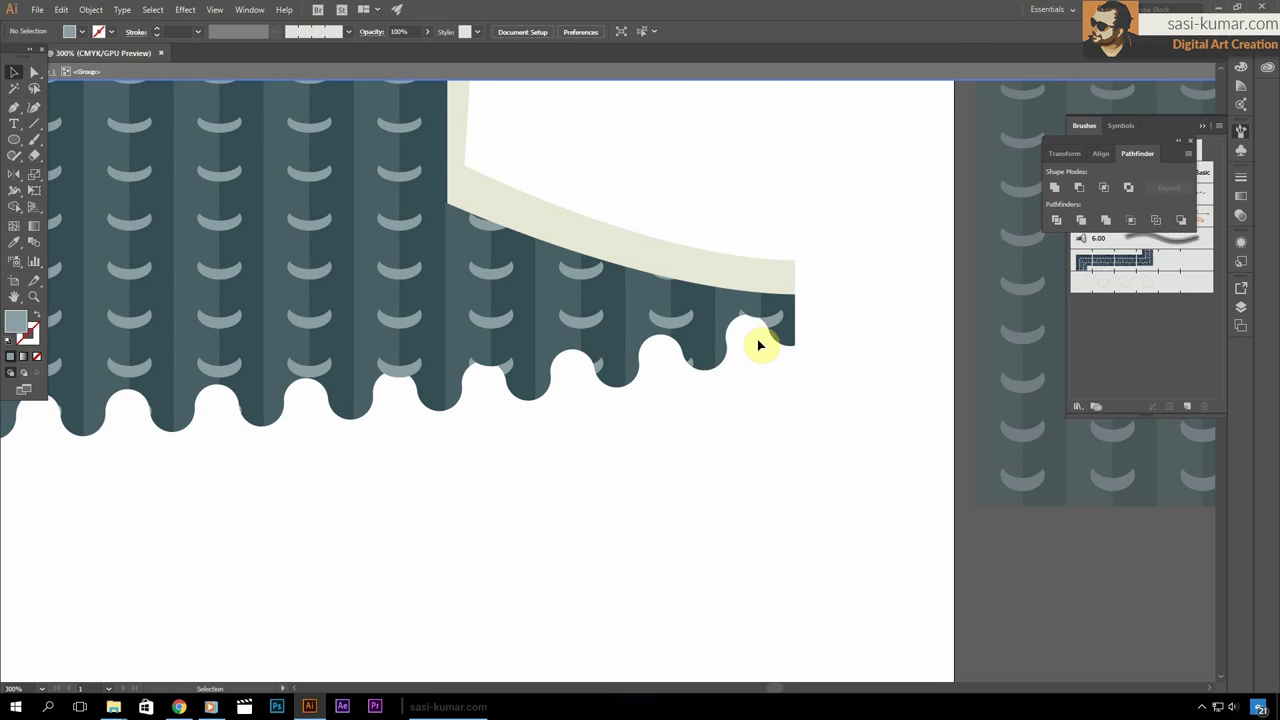
scroll(669, 393, "down", 5)
right_click(737, 280)
left_click(870, 528)
left_click(660, 511)
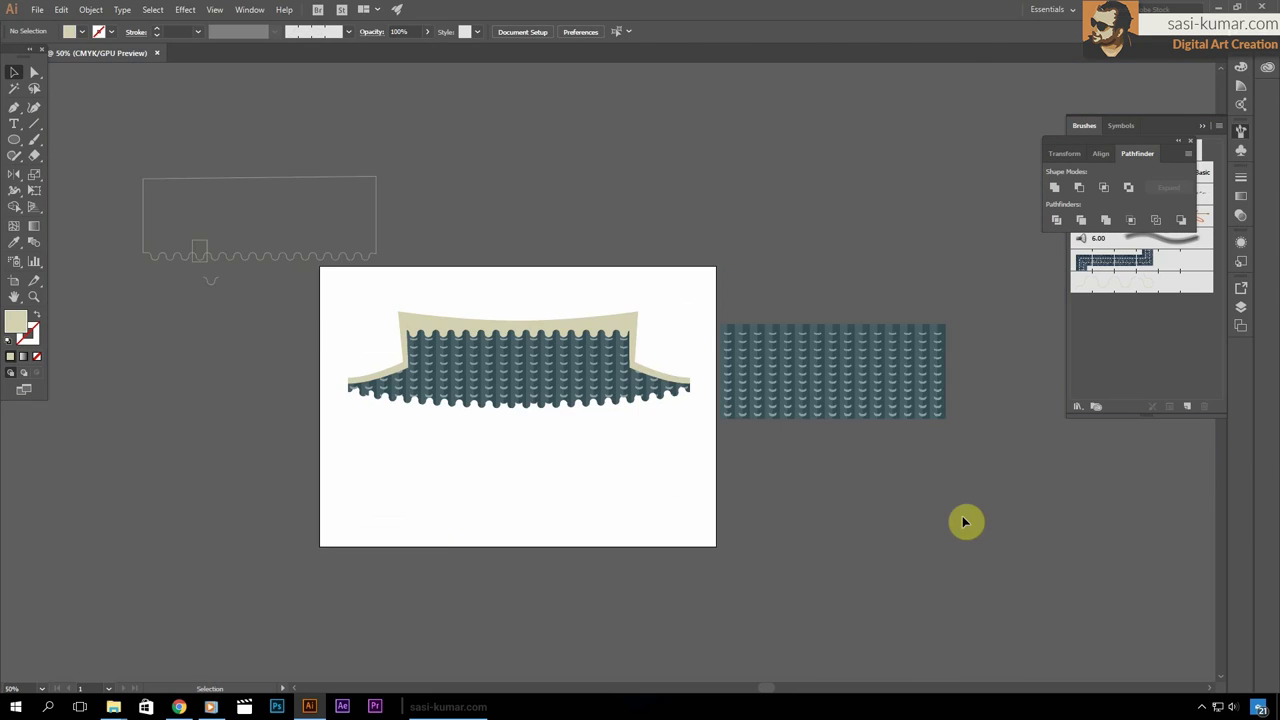
Draw a small dark-filled circle at the scallop edge and copy it to the next scallop
scroll(689, 529, "up", 3)
scroll(386, 426, "down", 2)
key("l")
scroll(420, 503, "up", 4)
left_click_drag(420, 503, 299, 388)
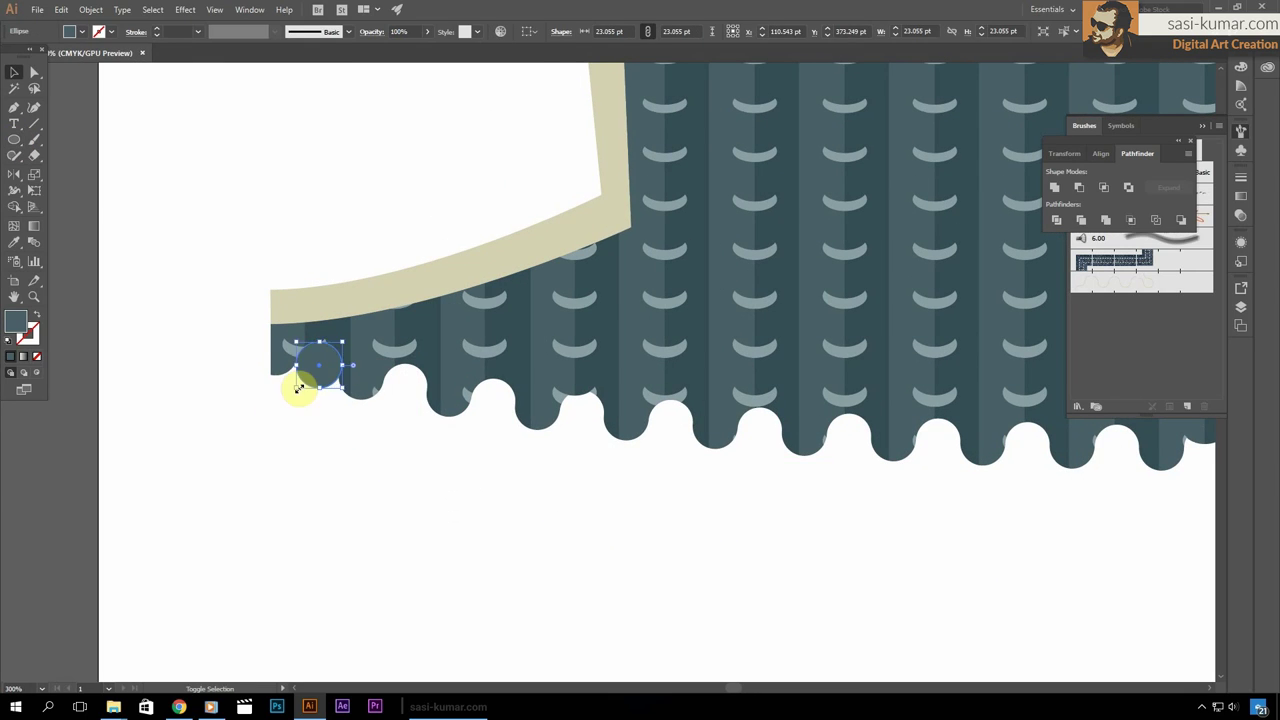
double_click(15, 320)
left_click(849, 166)
left_click_drag(148, 372, 214, 430)
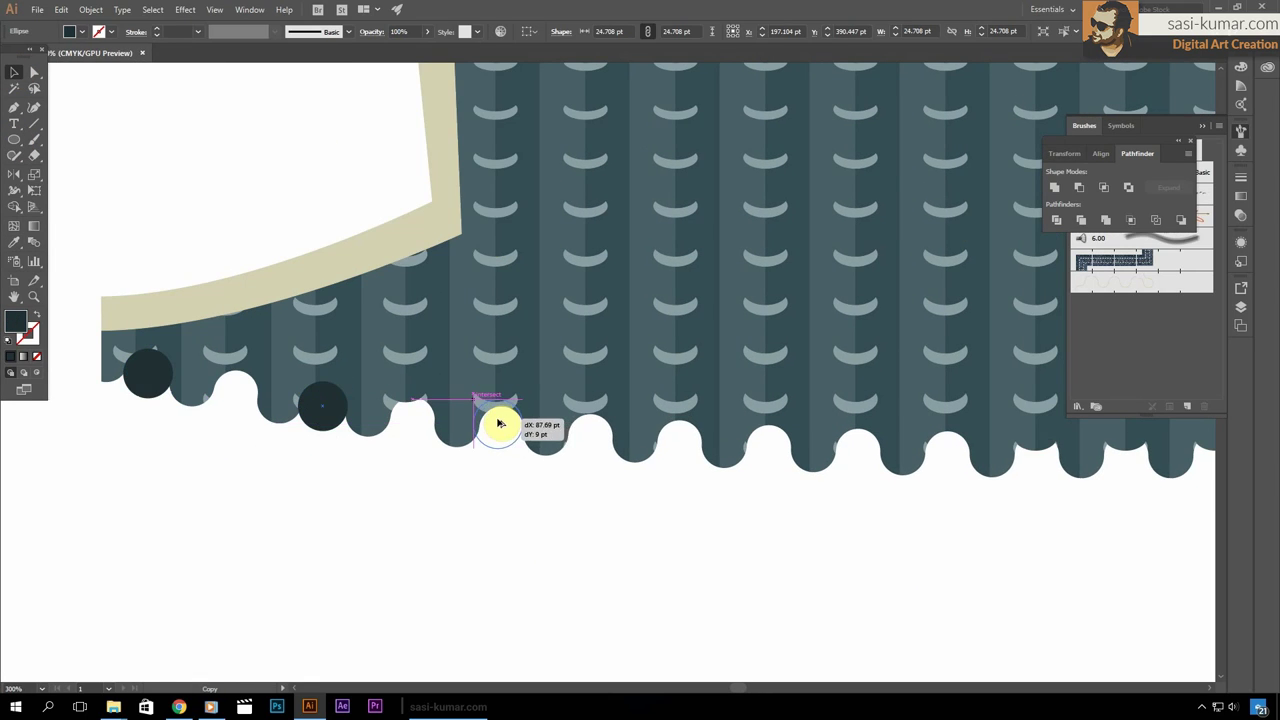
Spread the dark circles along the full scalloped edge
scroll(165, 338, "down", 3)
left_click(165, 338)
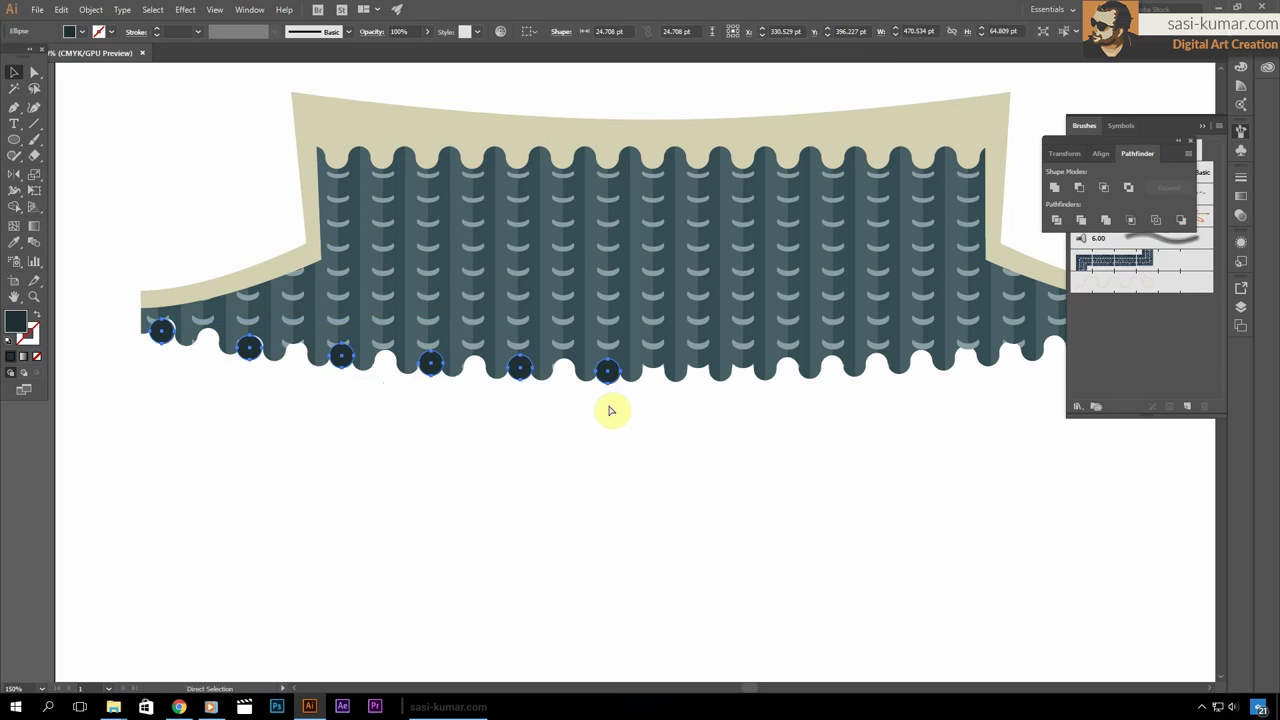
left_click_drag(406, 526, 929, 420)
scroll(529, 537, "up", 3)
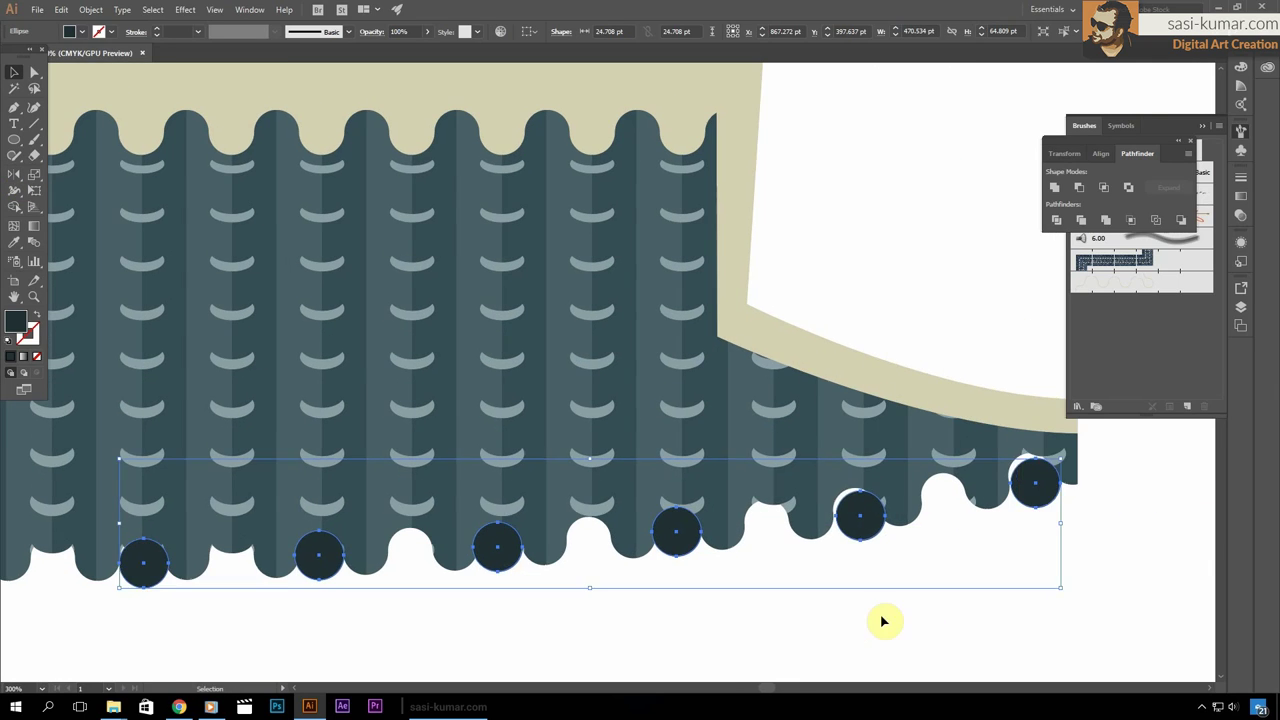
left_click(883, 622)
scroll(771, 508, "down", 4)
Scale the entire roof artwork down around its centre
left_click_drag(771, 508, 306, 371)
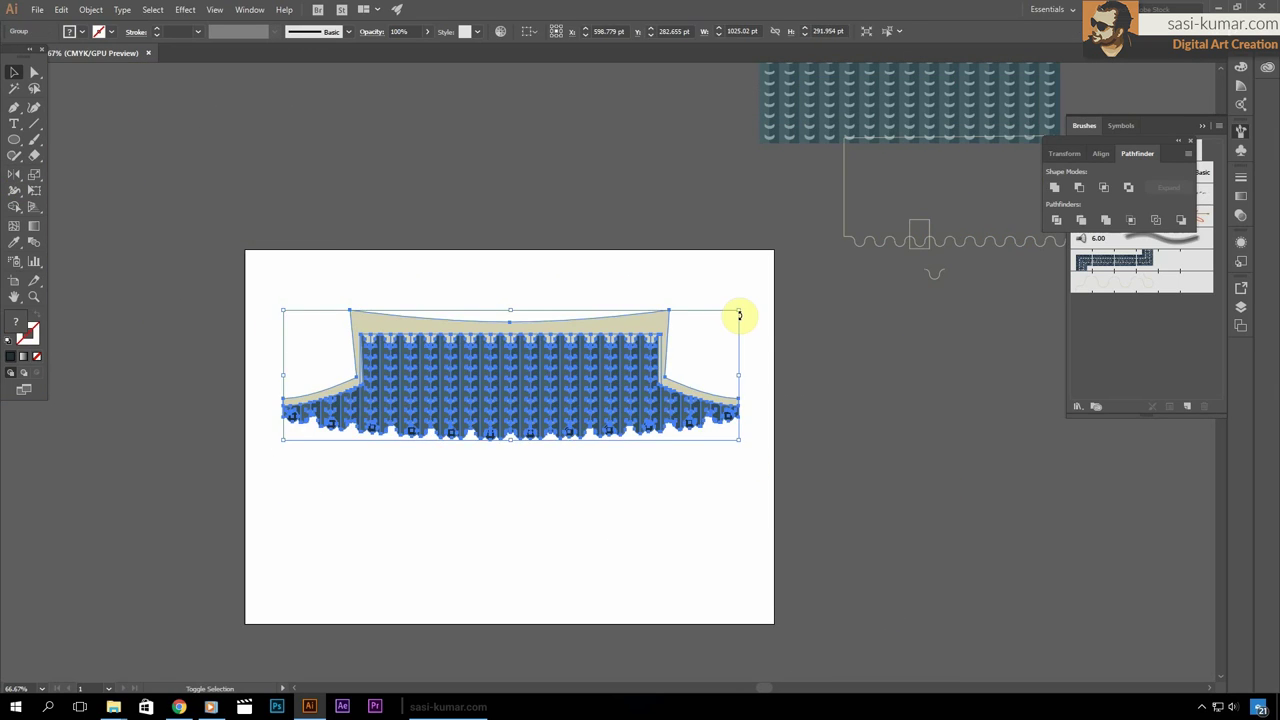
left_click_drag(739, 315, 657, 330)
left_click(618, 160)
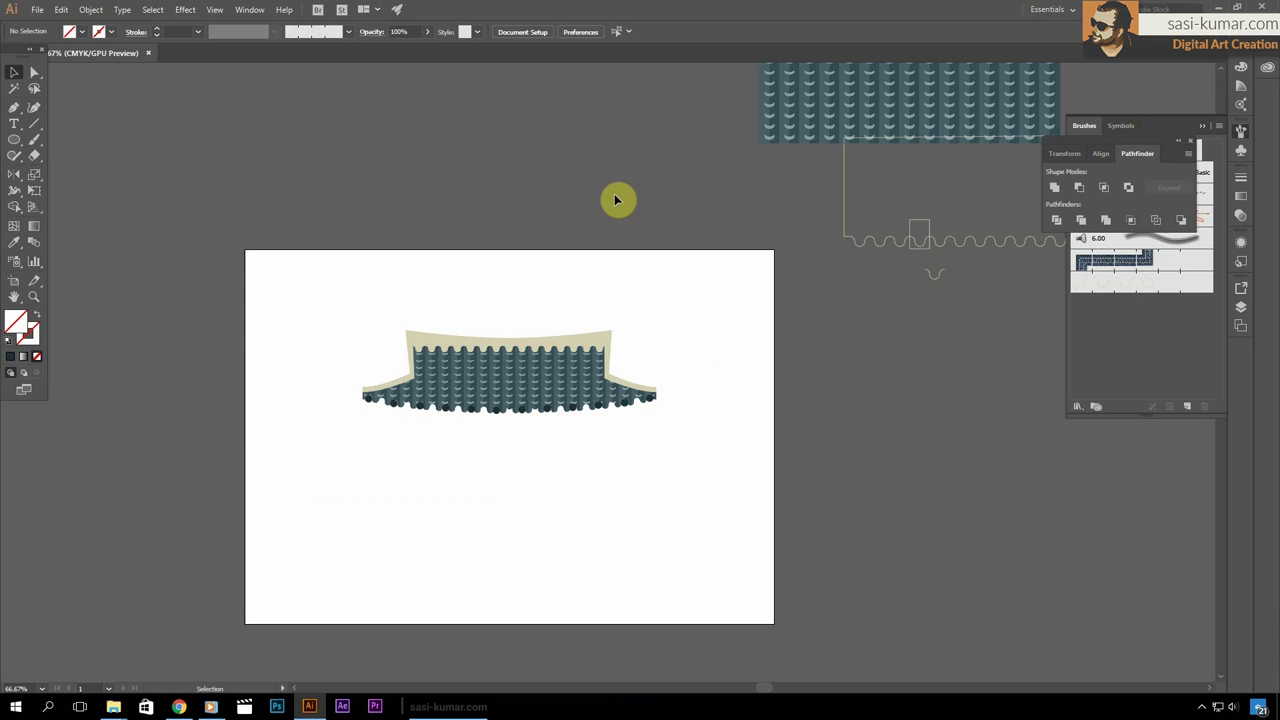
key("ctrl+equal")
key("ctrl+equal")
key("ctrl+equal")
key("ctrl+equal")
Place dark ovals along the right eave up to its tip
left_click_drag(752, 330, 778, 358)
key("i")
left_click(605, 586)
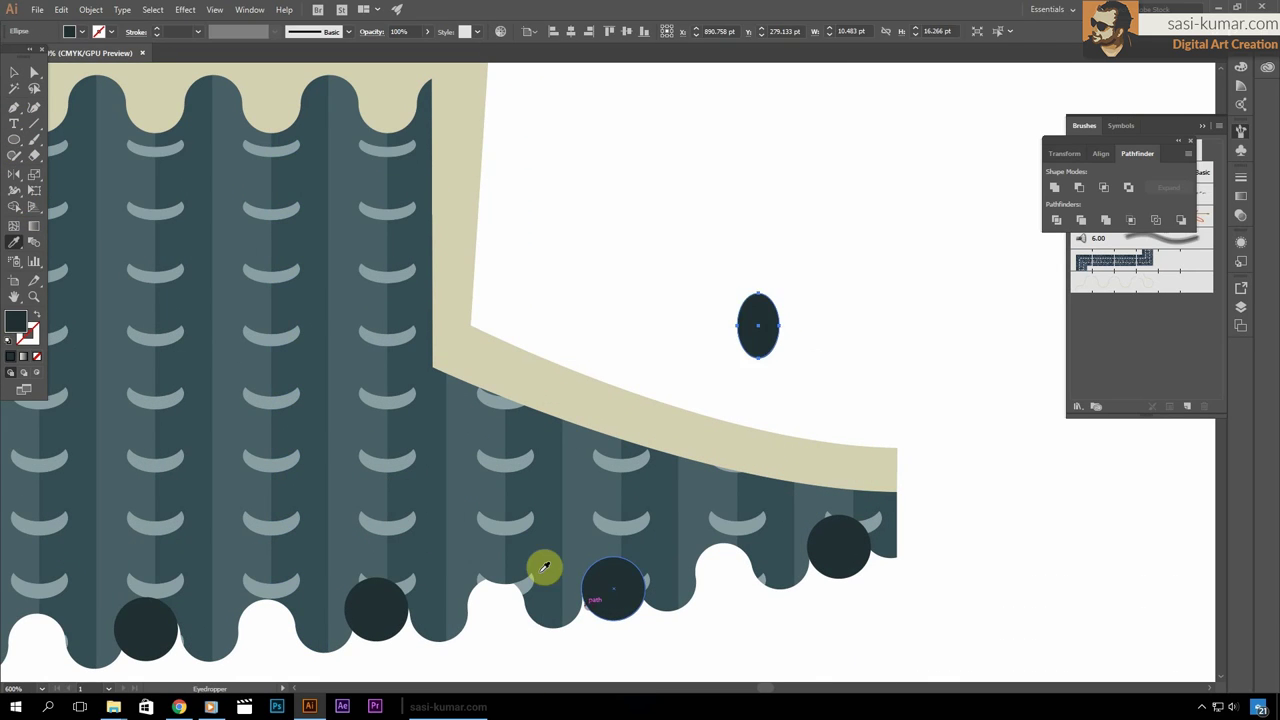
left_click_drag(469, 325, 673, 408)
left_click_drag(866, 444, 907, 449)
left_click(867, 386)
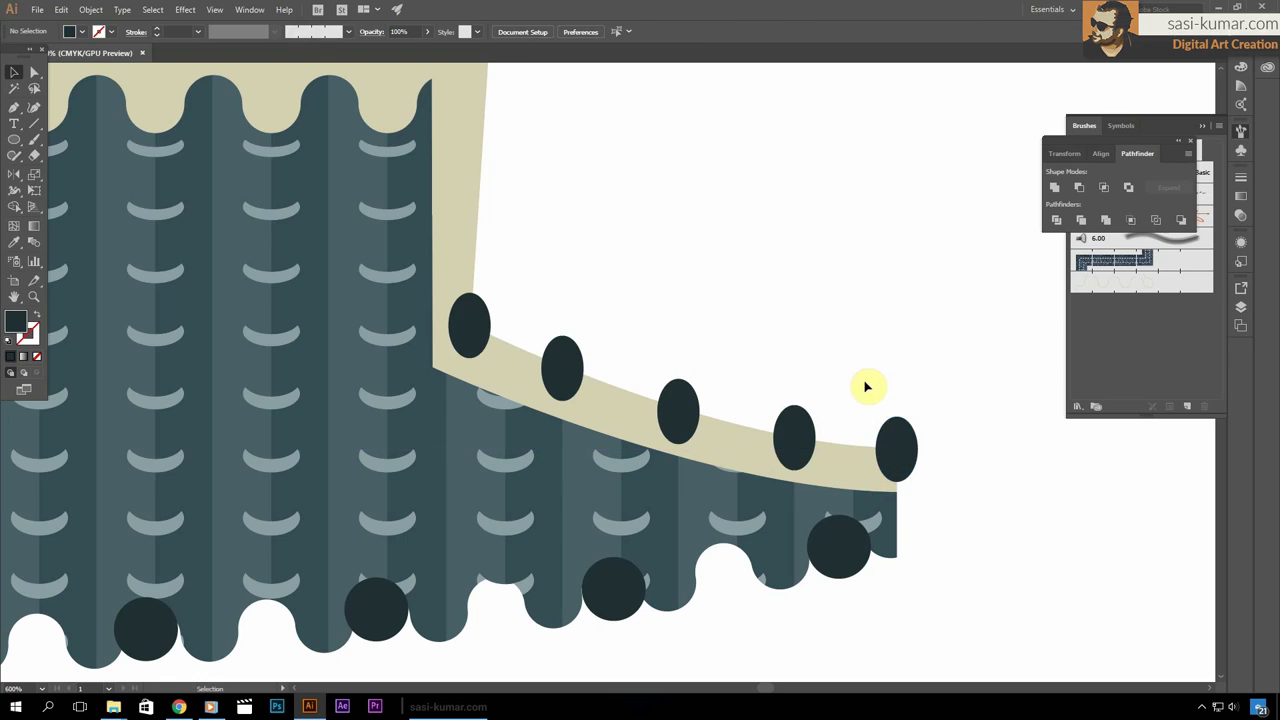
key("ctrl+minus")
Reflect a vertical copy of the ovals onto the left eave
key("ctrl+minus")
key("ctrl+minus")
right_click(831, 371)
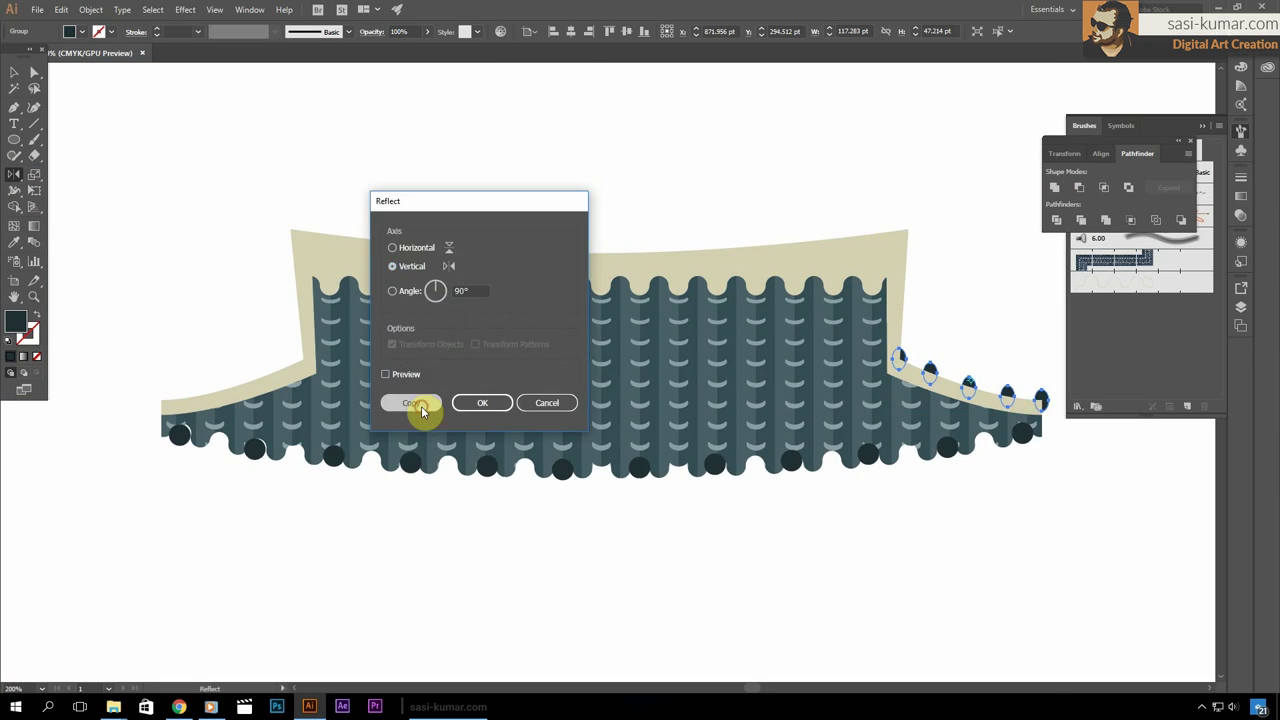
left_click(423, 403)
left_click_drag(1010, 375, 275, 375)
key("ctrl+minus")
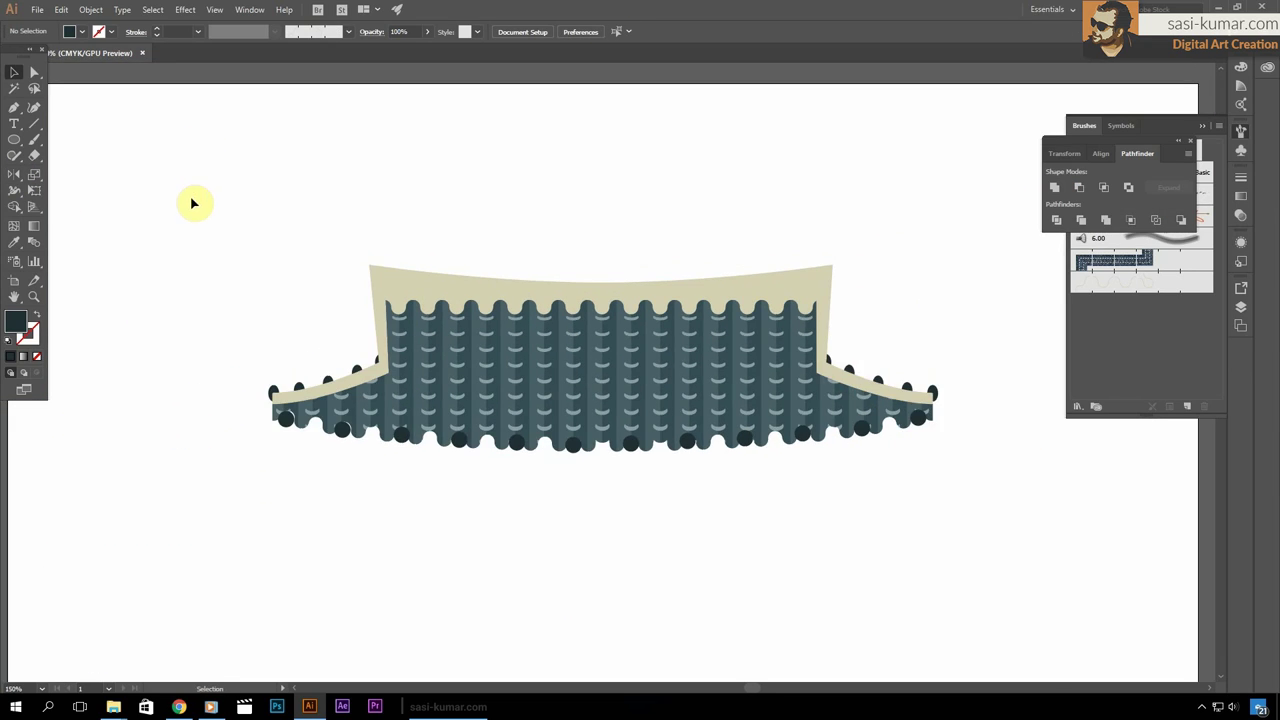
key("ctrl+minus")
scroll(531, 431, "down", 1)
scroll(531, 431, "down", 2)
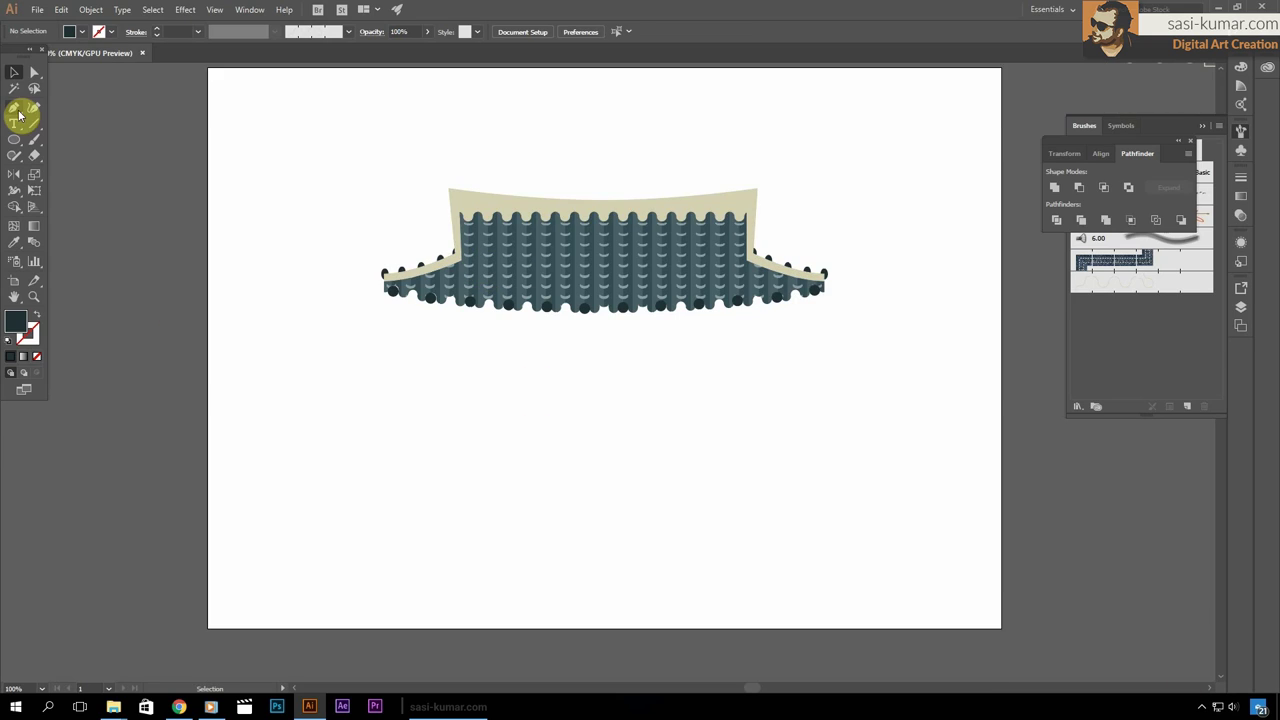
Draw an upswept curved horn at the ridge's right end with the Pen tool
left_click(18, 112)
key("ctrl+plus")
key("ctrl+plus")
key("ctrl+plus")
left_click(480, 316)
left_click_drag(587, 204, 598, 160)
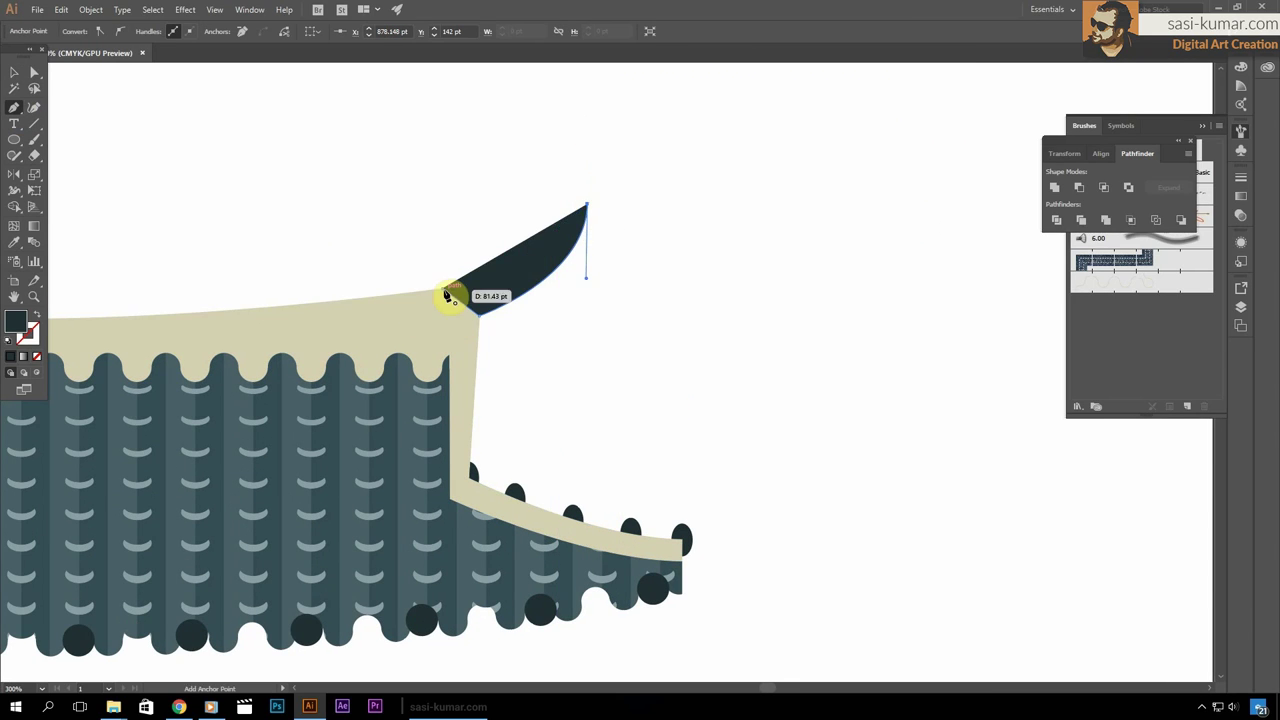
left_click_drag(14, 139, 51, 139)
Add three dark rounded-rectangle stripes rotated to follow the horn
key("ctrl+plus")
key("ctrl+plus")
key("ctrl+plus")
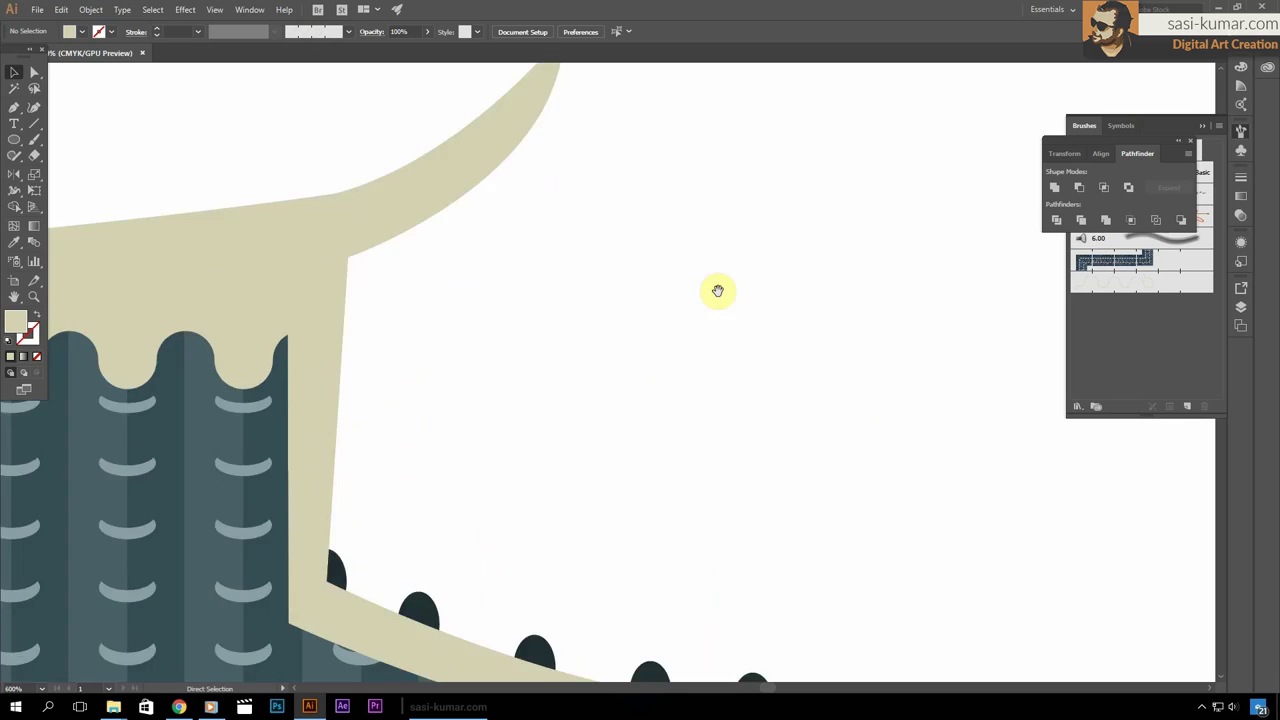
left_click_drag(810, 266, 575, 256)
double_click(14, 175)
left_click(641, 328)
left_click(716, 350)
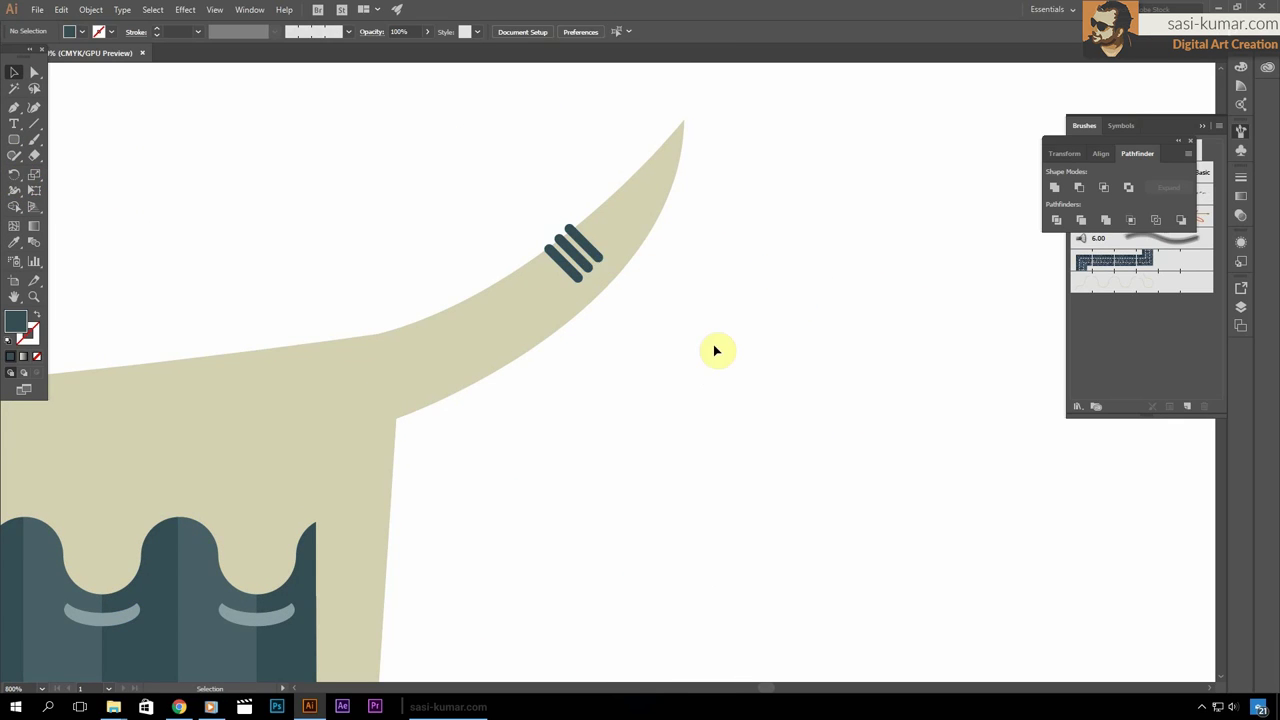
Group the horn together with its three stripes
left_click(610, 257, "shift")
key("ctrl+g")
left_click(837, 329)
key("ctrl+minus")
key("ctrl+minus")
key("ctrl+minus")
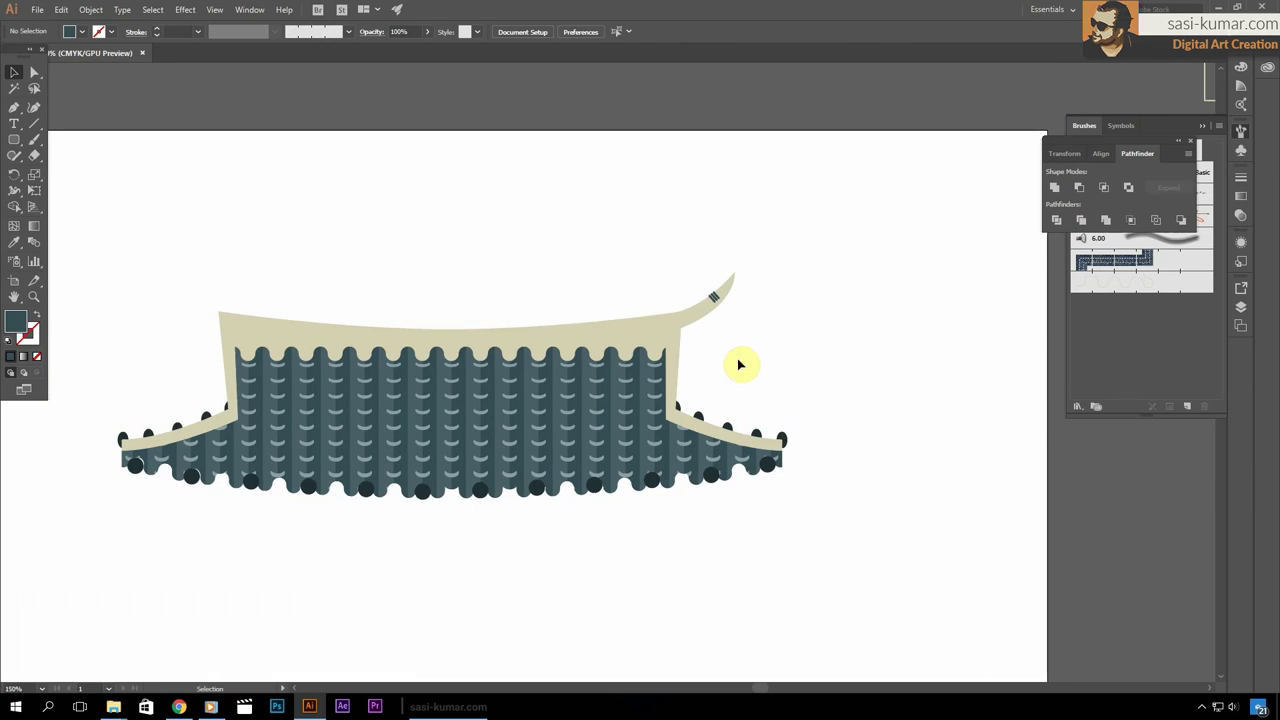
Reflect a copy of the horn group onto the roof's left end
left_click(705, 295)
double_click(20, 180)
left_click(411, 401)
left_click_drag(723, 328, 223, 328)
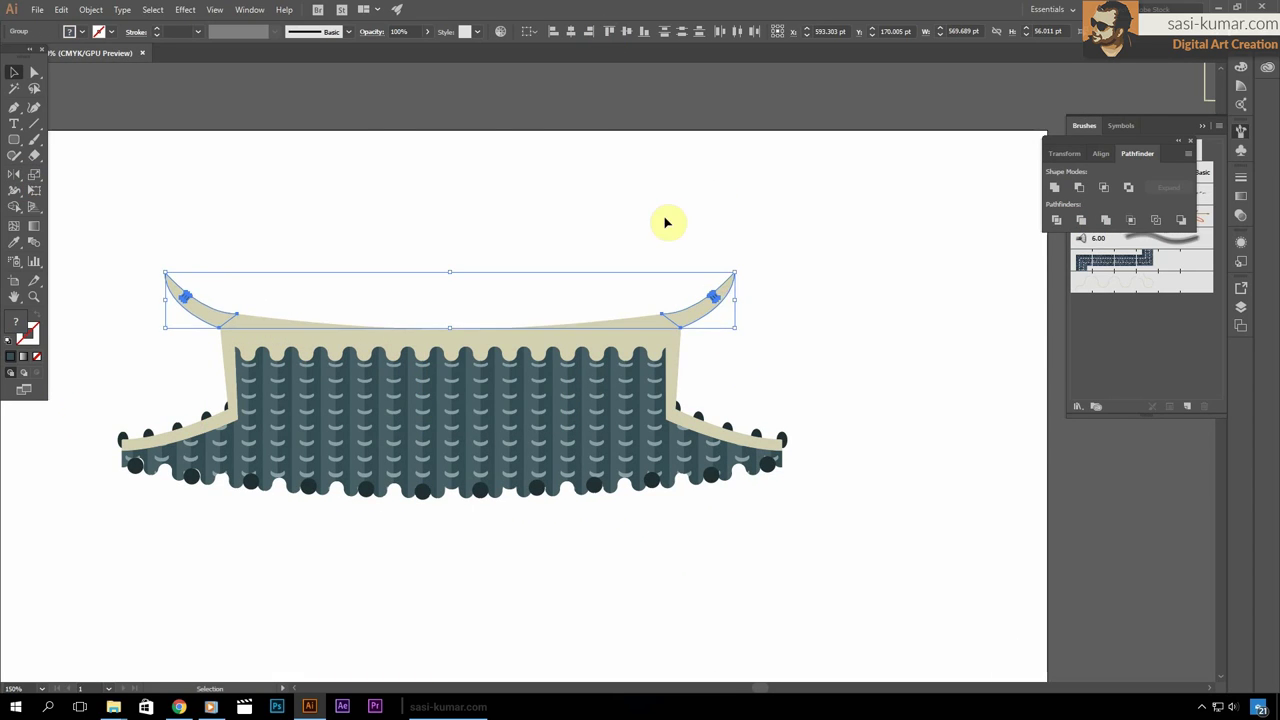
scroll(149, 329, "up", 2)
scroll(774, 400, "down", 2)
scroll(882, 567, "down", 1)
left_click(882, 567)
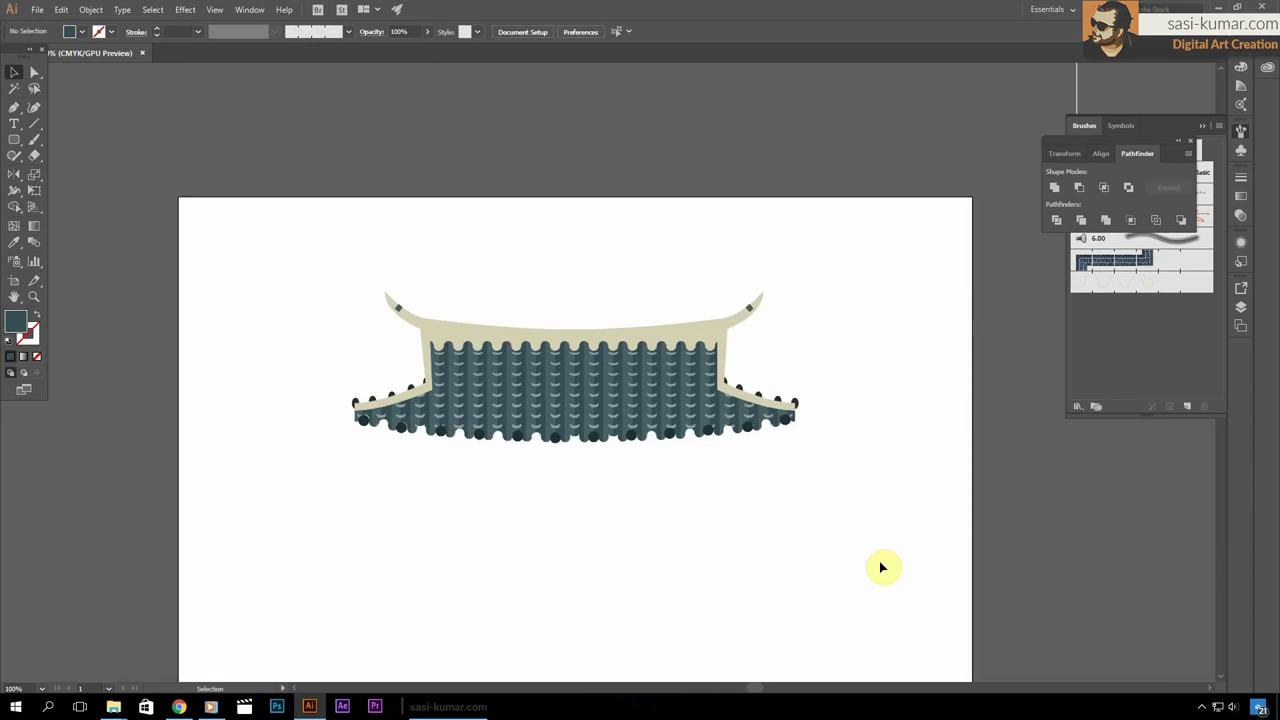
left_click(580, 390)
Shrink the roof slightly and draw a long beam rectangle below it
left_click_drag(791, 294, 760, 305)
left_click(619, 124)
key("ctrl+minus")
left_click(14, 139)
left_click_drag(477, 405, 643, 433)
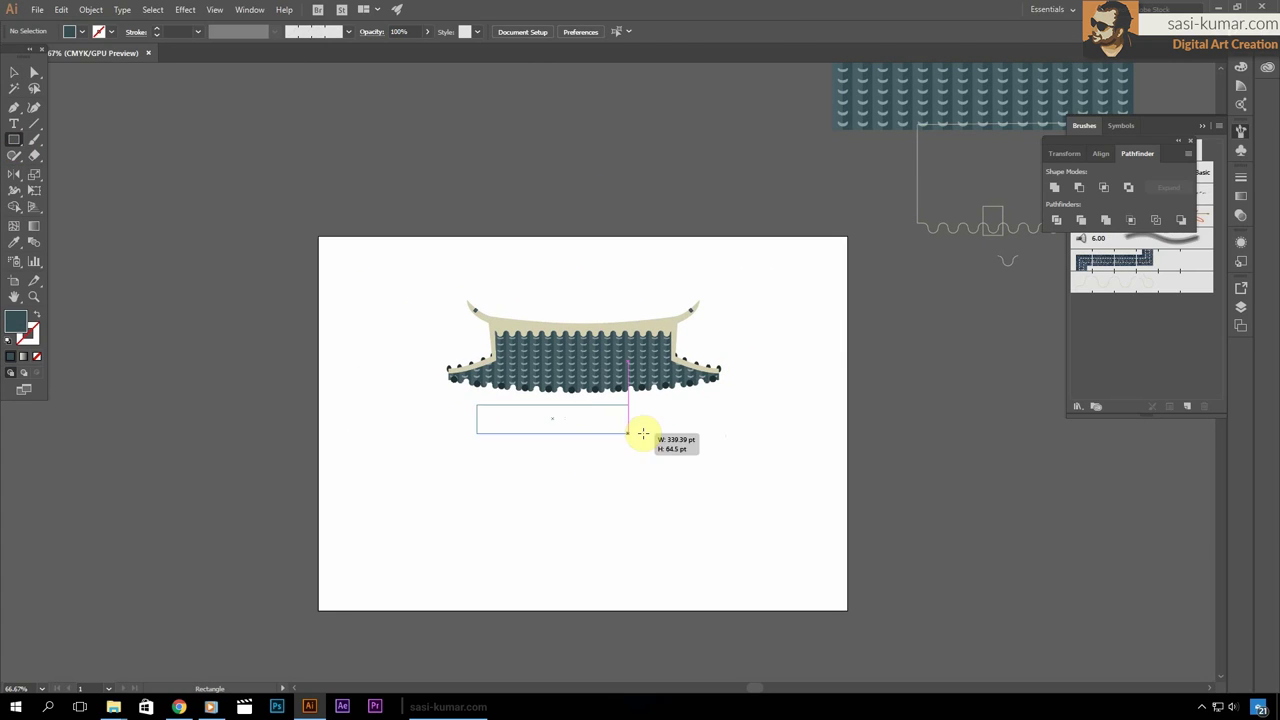
key("ctrl+plus")
key("ctrl+plus")
key("ctrl+minus")
key("ctrl+minus")
key("v")
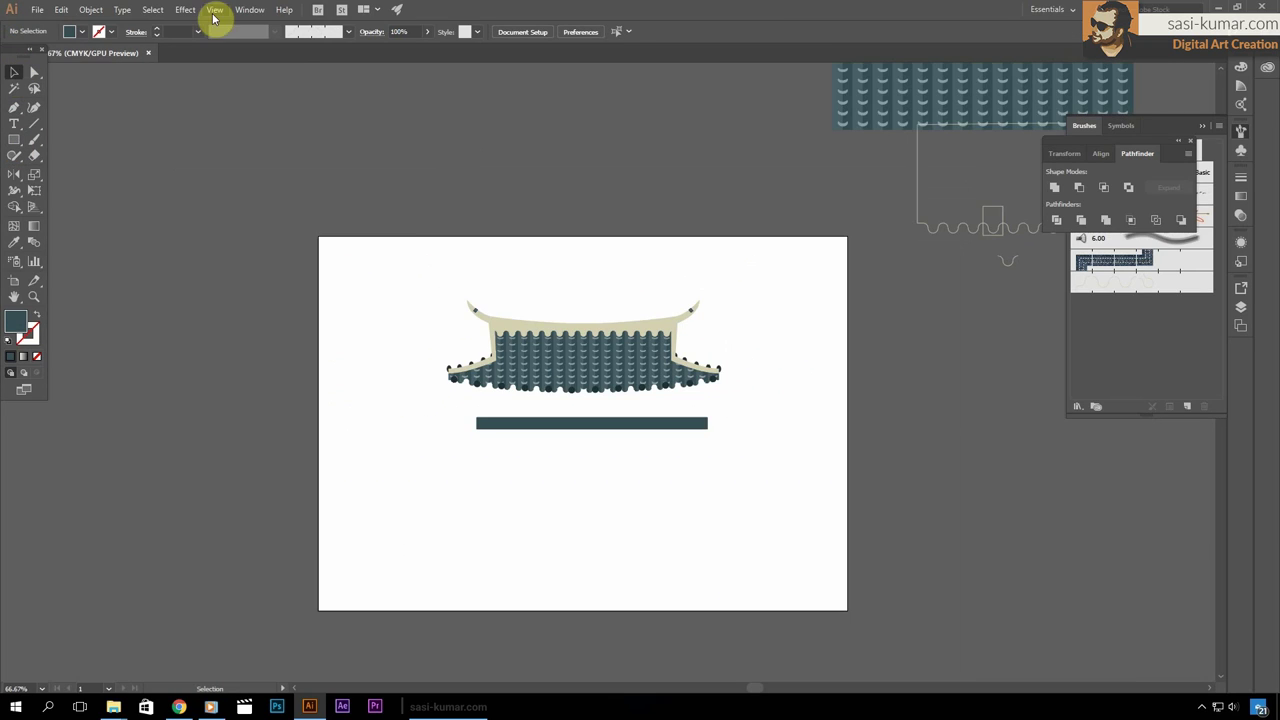
Centre the beam under the roof using a vertical ruler guide
left_click(214, 9)
left_click(470, 306)
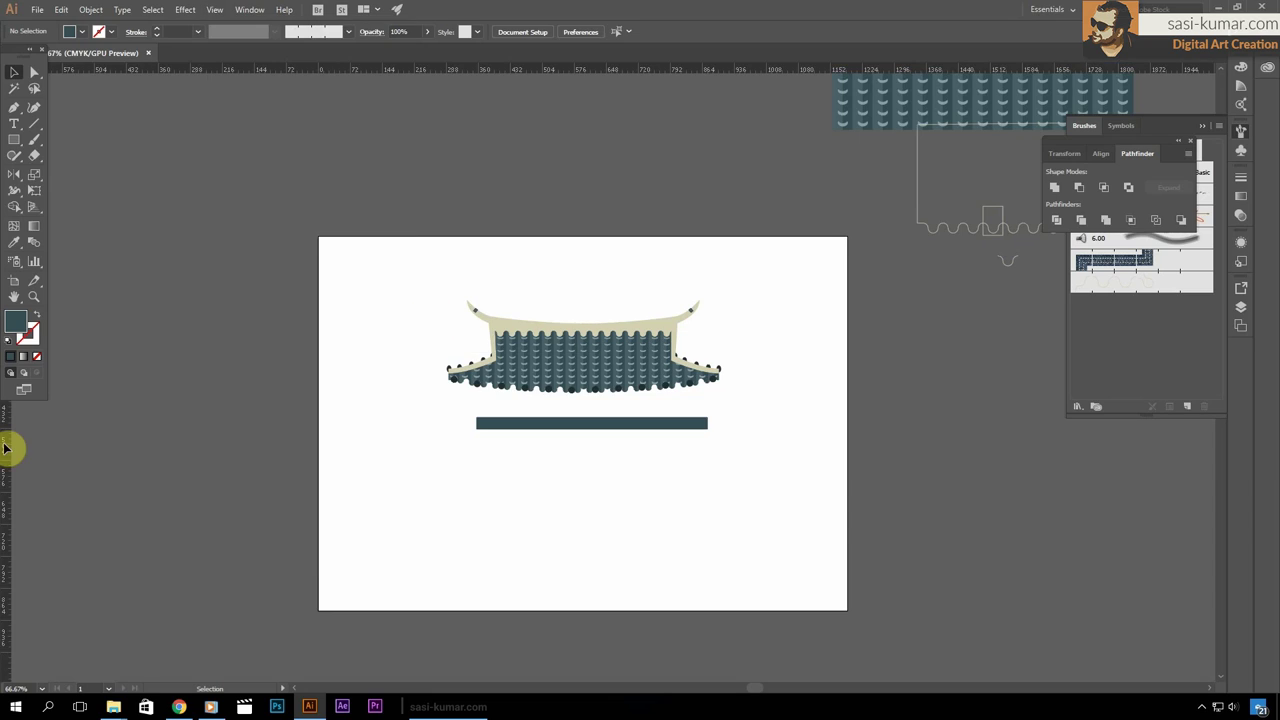
key("ctrl+1")
left_click_drag(5, 448, 583, 257)
right_click(580, 108)
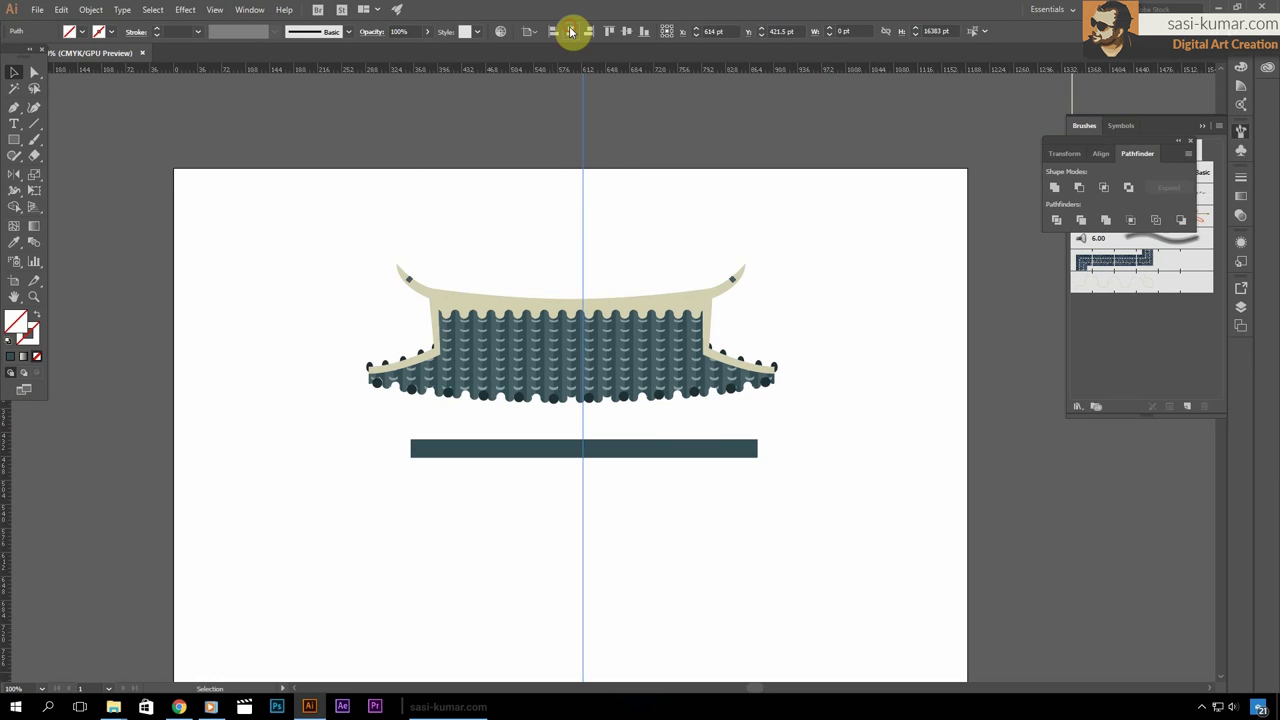
left_click(571, 126)
Add a middle anchor to the beam and nudge it down to bow it
key("ctrl+=")
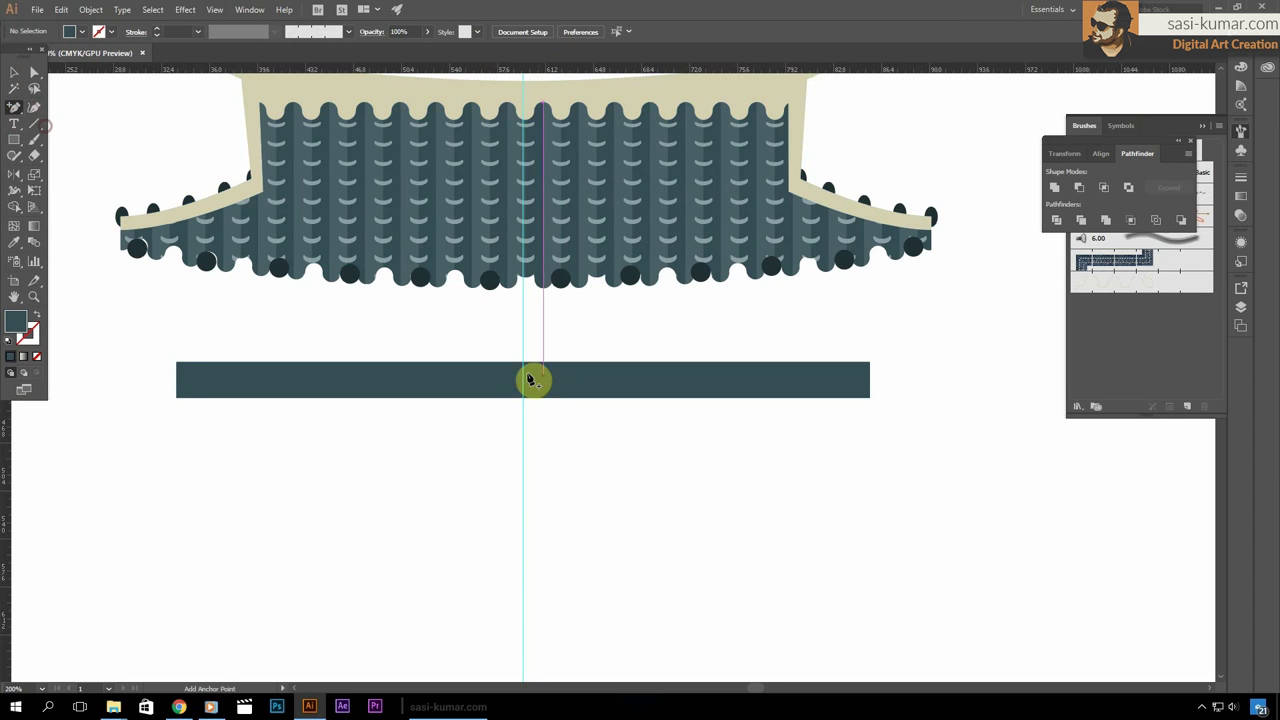
left_click(530, 379)
key("a")
key("Down")
key("Down")
key("Down")
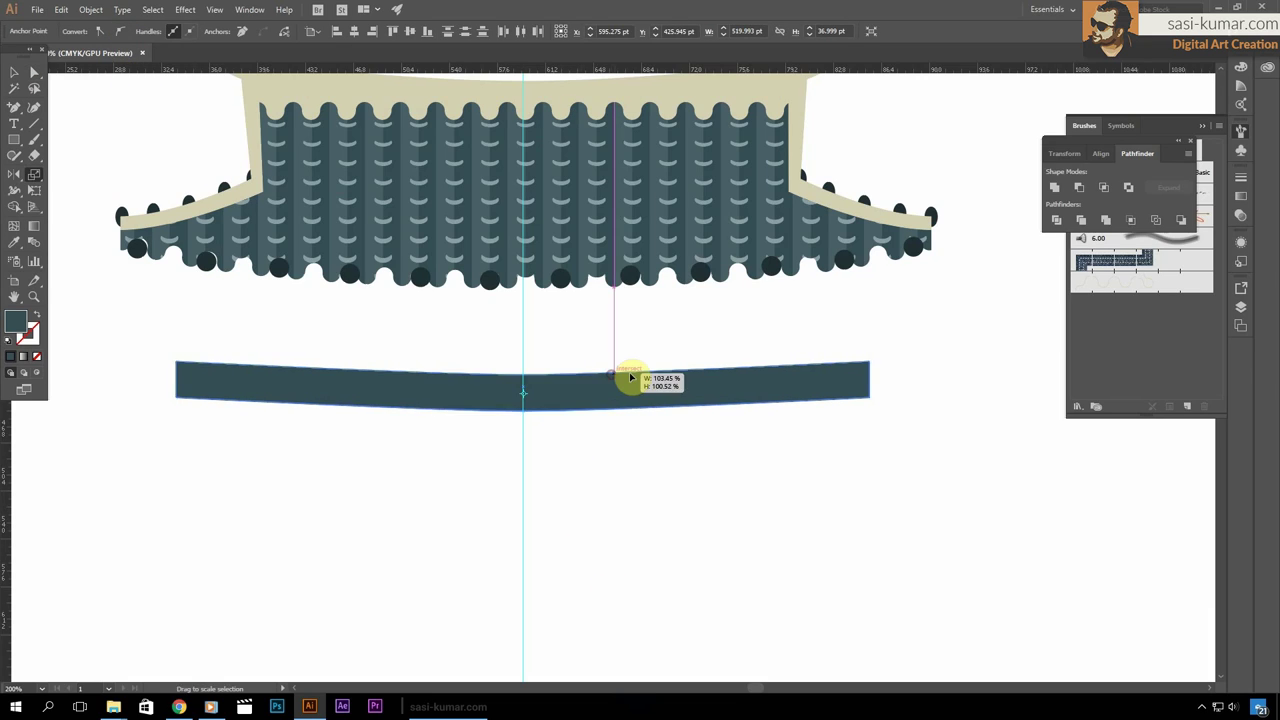
left_click(623, 591)
Move the curved beam under the roof and widen it to span the roof
left_click_drag(1014, 463, 149, 114)
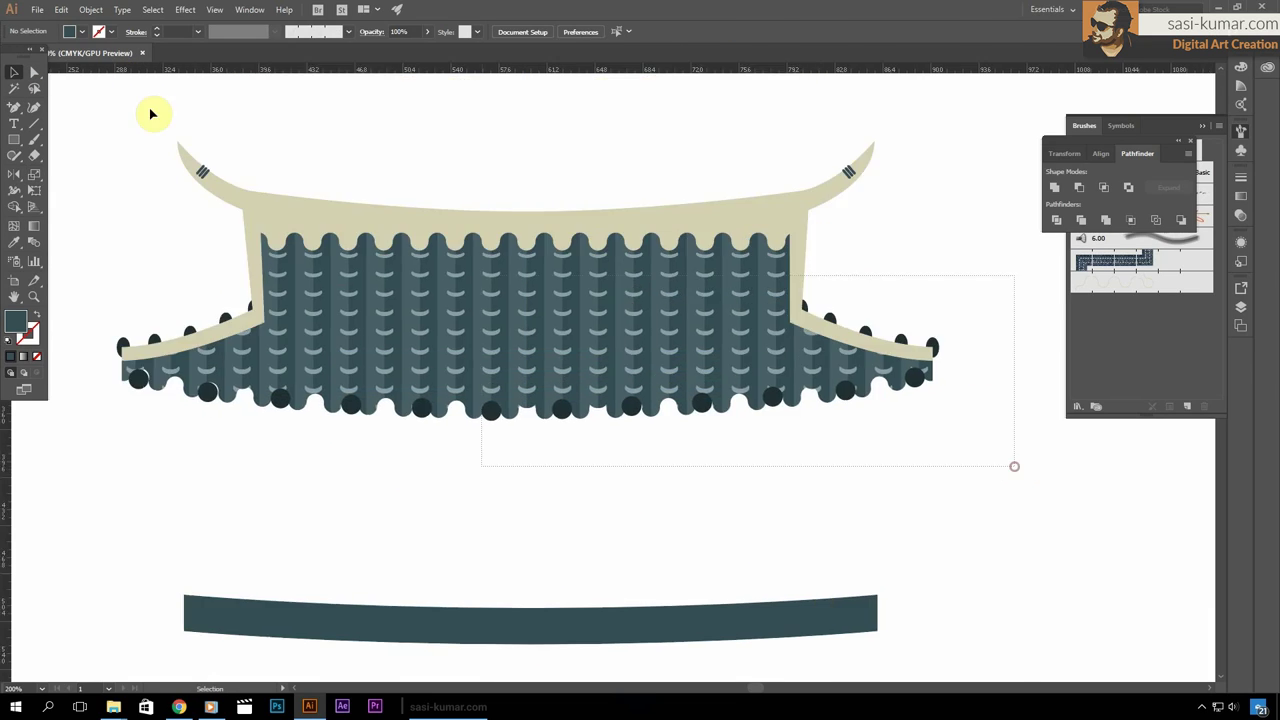
key("ctrl+minus")
left_click(1260, 234)
left_click(1241, 307)
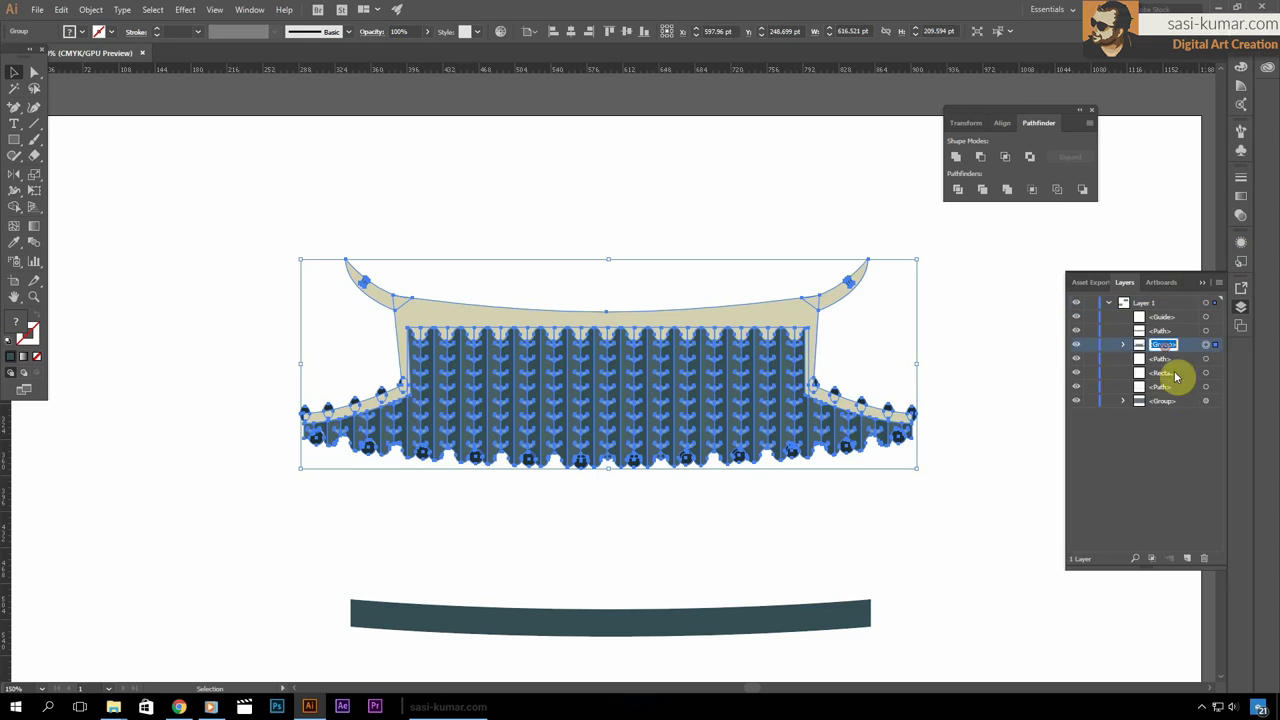
left_click(634, 615)
scroll(634, 623, "down", 1)
left_click_drag(585, 565, 571, 406)
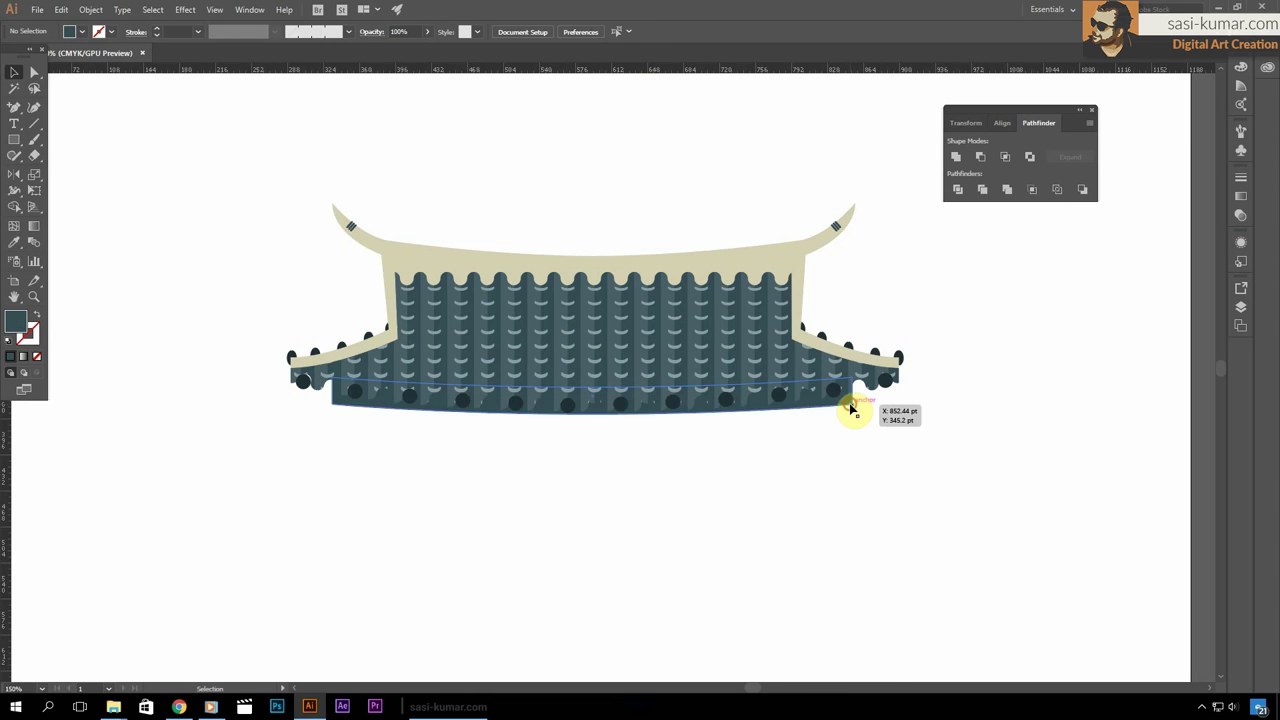
left_click_drag(858, 420, 899, 423)
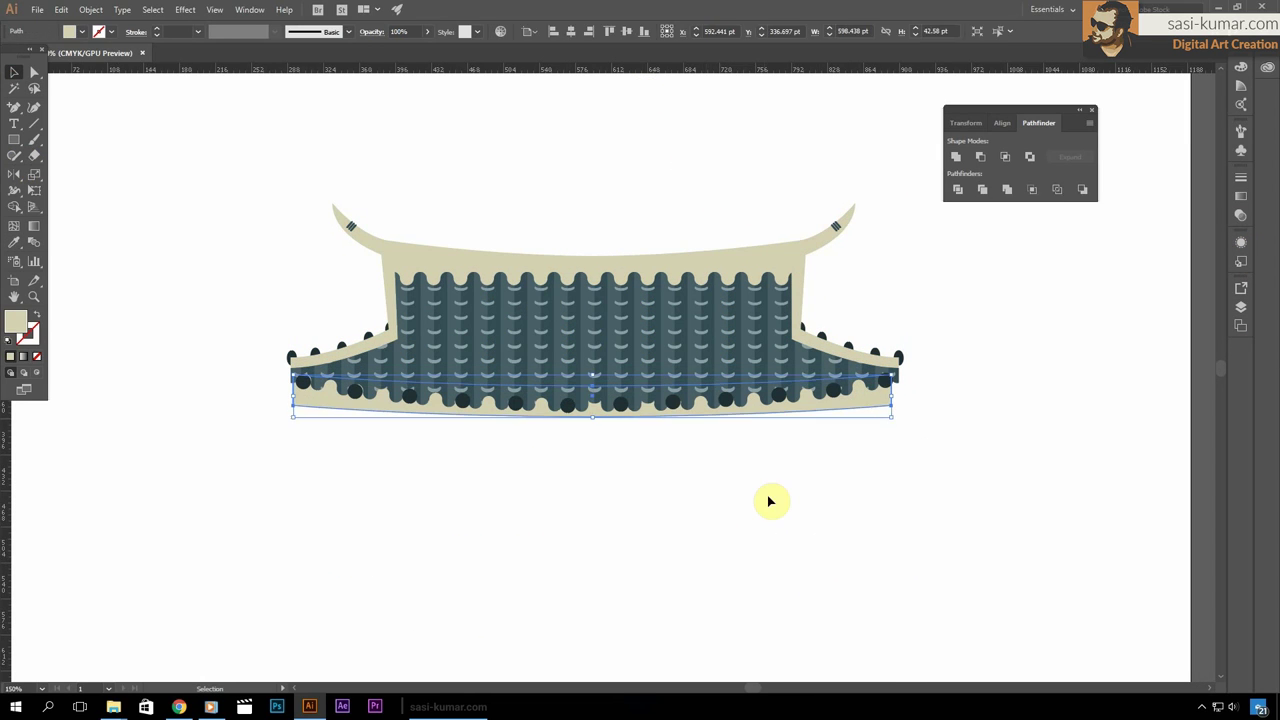
Colour the eave bar dark red, split it along a curve, and make the upper part lighter red
left_click_drag(730, 331, 726, 167)
left_click(600, 282)
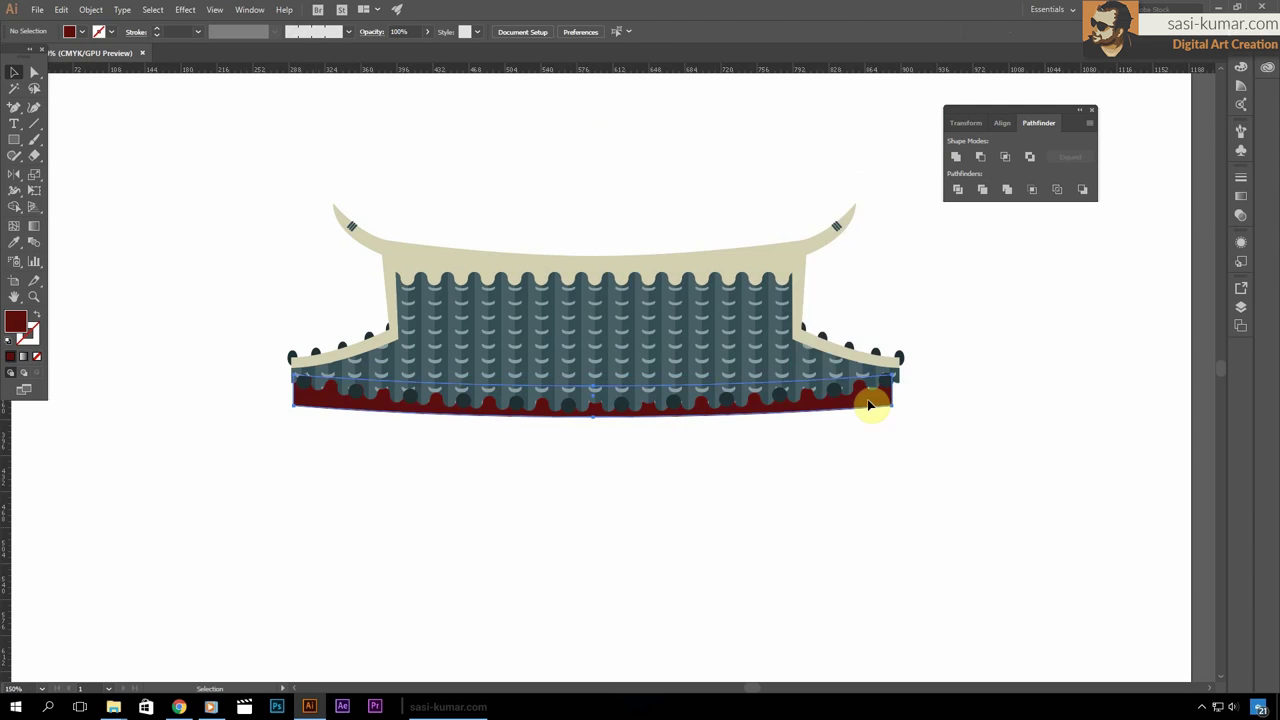
left_click(14, 107)
left_click(274, 376)
left_click_drag(901, 391, 990, 305)
left_click(957, 189)
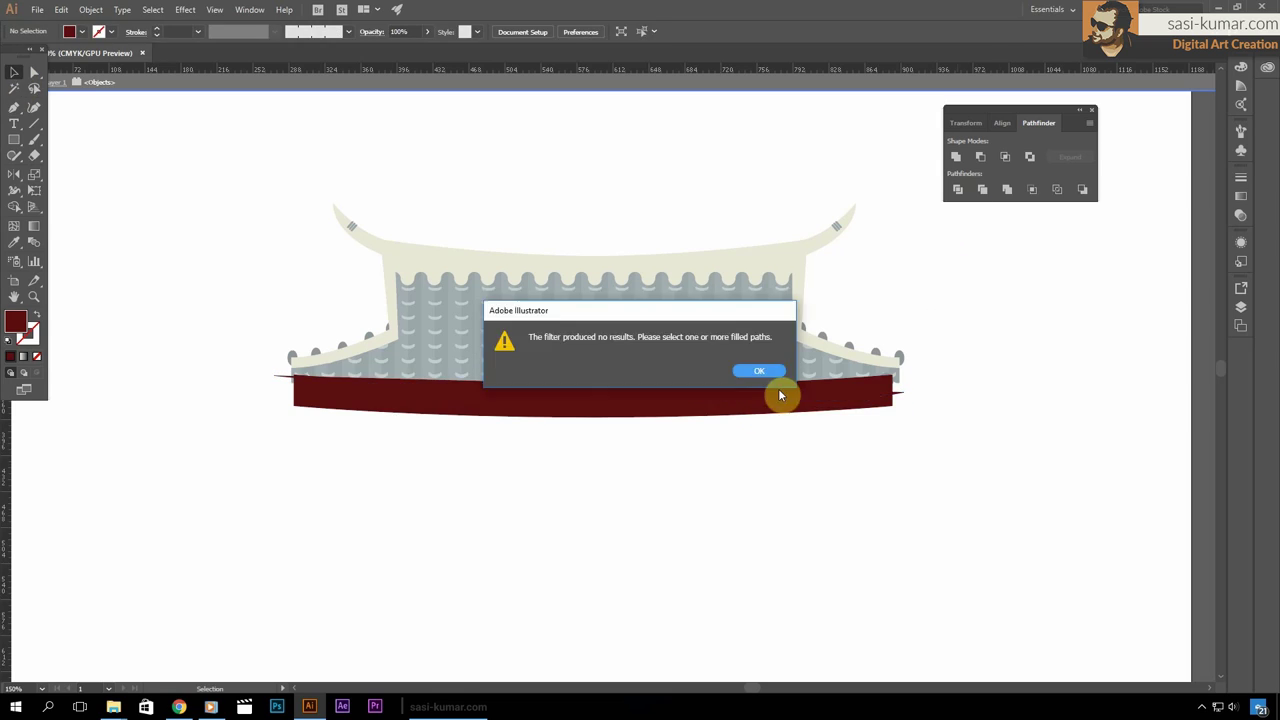
left_click(777, 391)
key("v")
left_click(523, 415)
double_click(15, 320)
key("Return")
left_click(660, 145)
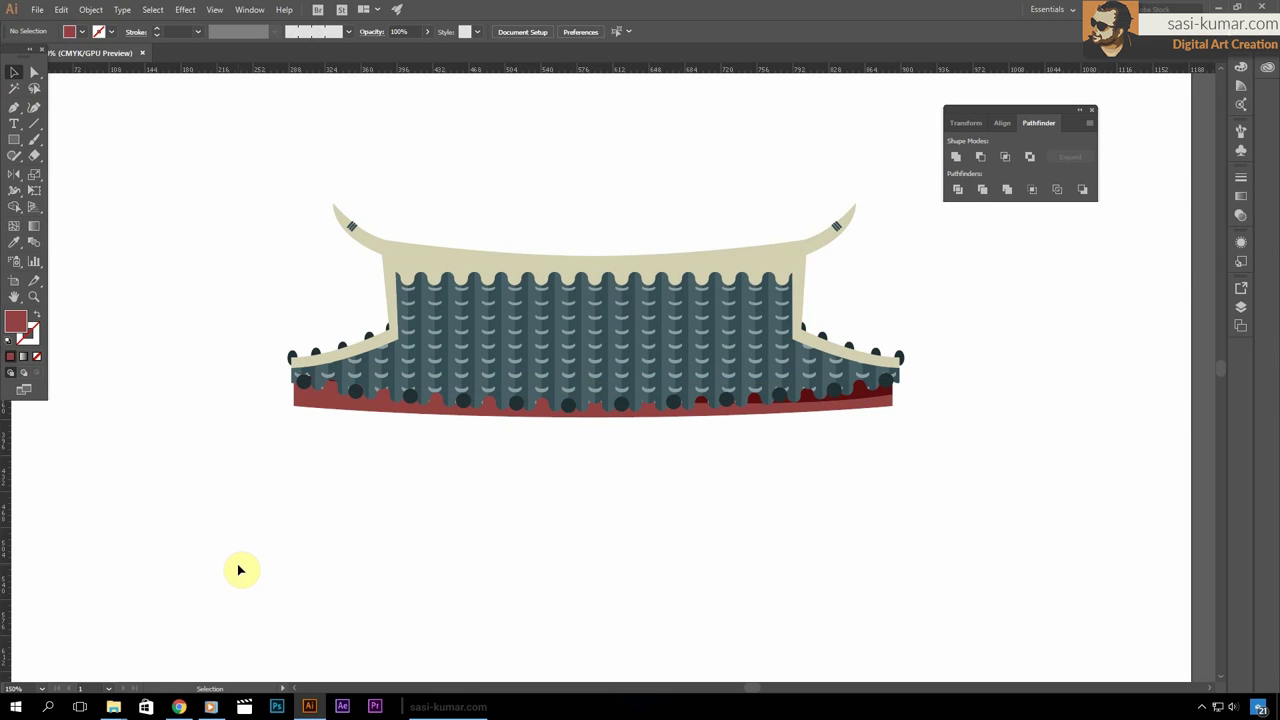
Draw a lighter red beam rectangle below the eave bar with an anchor on its bottom edge
left_click_drag(323, 408, 884, 436)
key("ctrl+z")
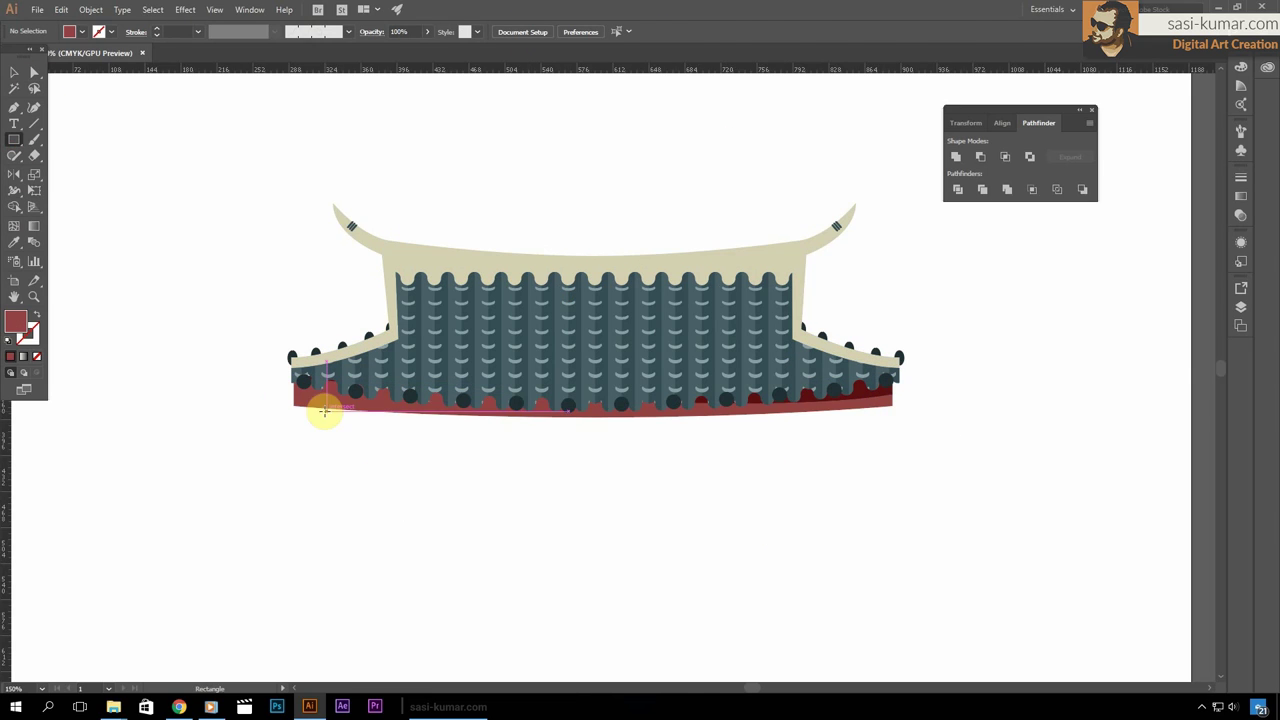
key("v")
mouse_move(323, 408)
left_mouse_down()
mouse_move(857, 455)
mouse_move(879, 443)
left_mouse_up()
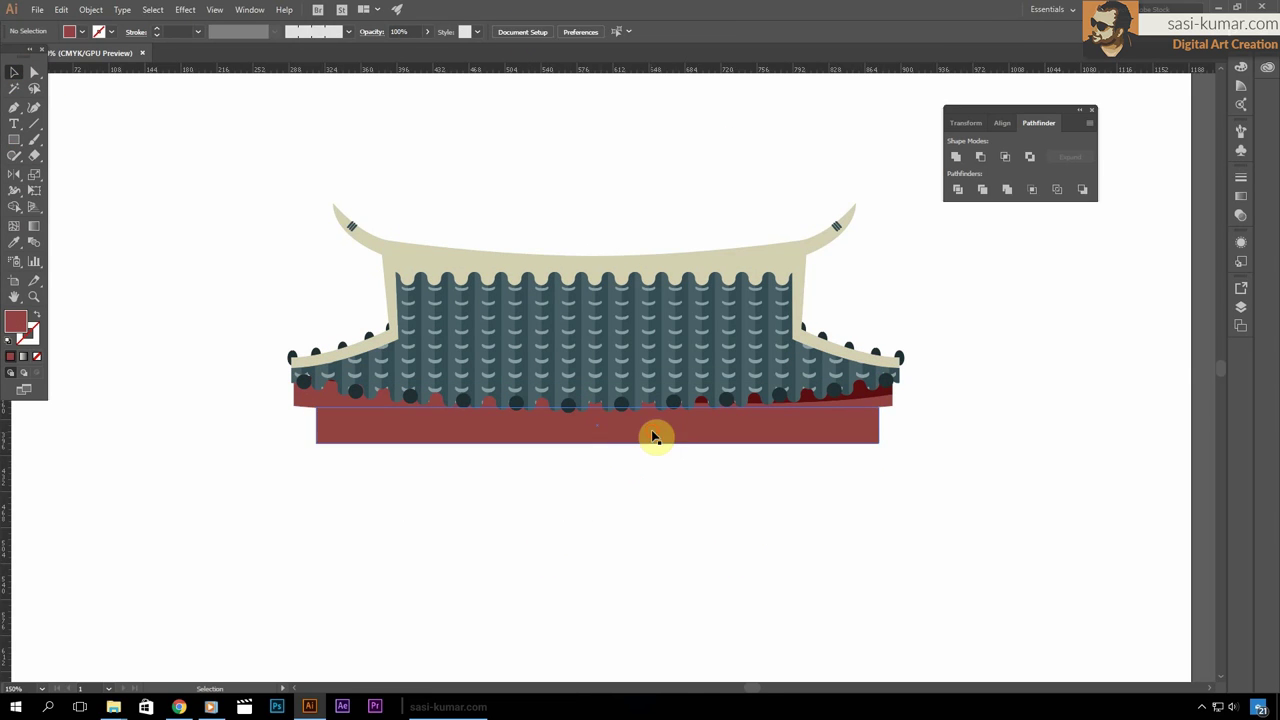
left_click_drag(600, 407, 600, 393)
double_click(15, 320)
left_click(850, 167)
left_click(600, 190)
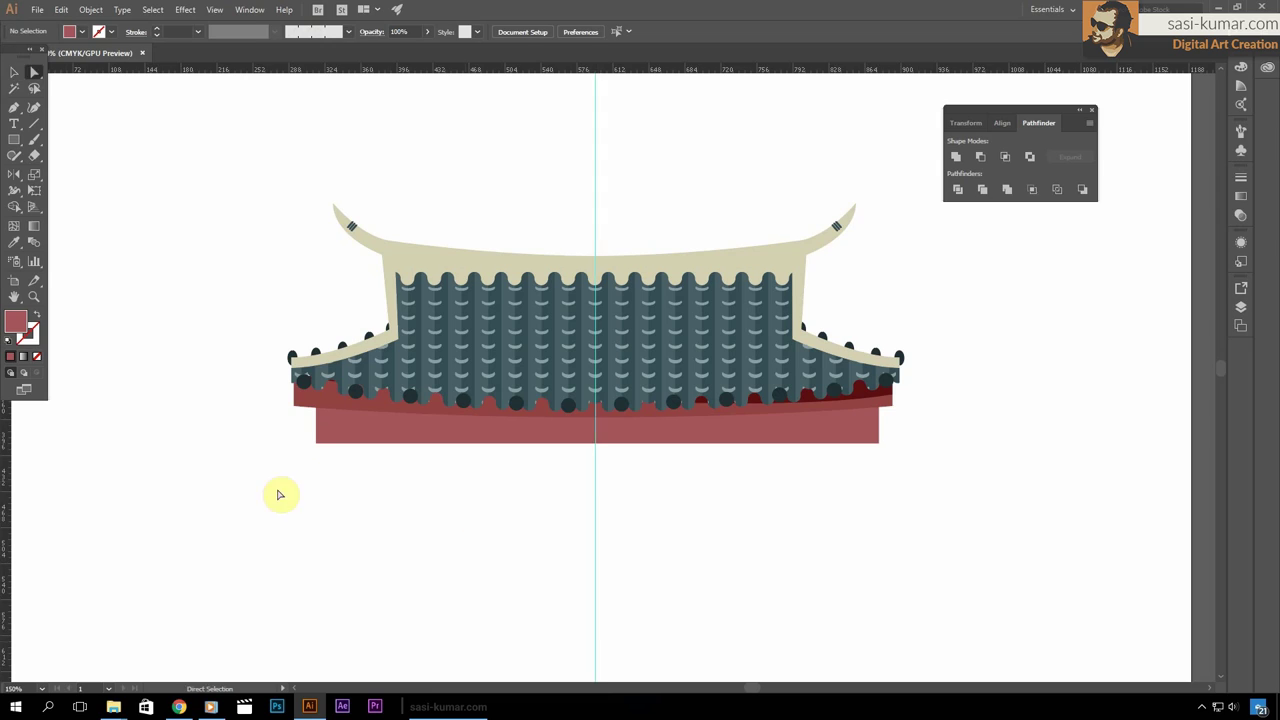
key("p")
left_click(596, 443)
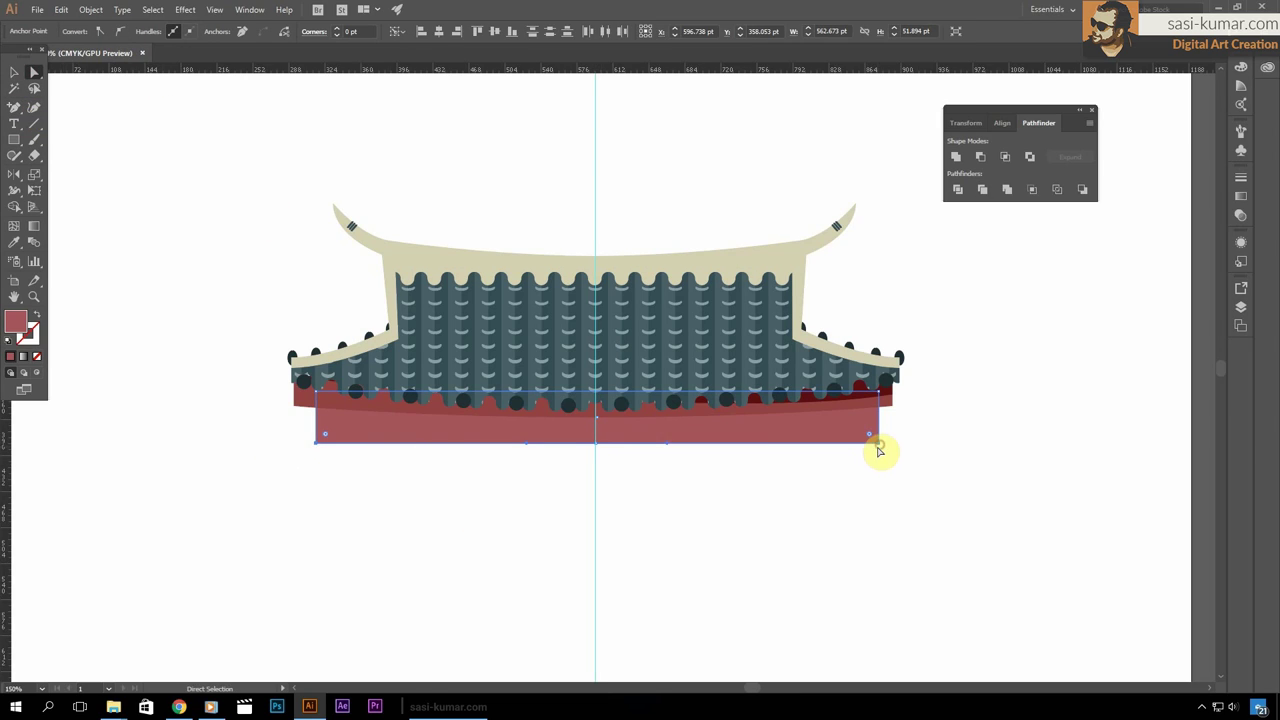
left_click(12, 73)
Add a thin teal band rectangle beneath the red beam
key("ctrl+1")
left_click(217, 241)
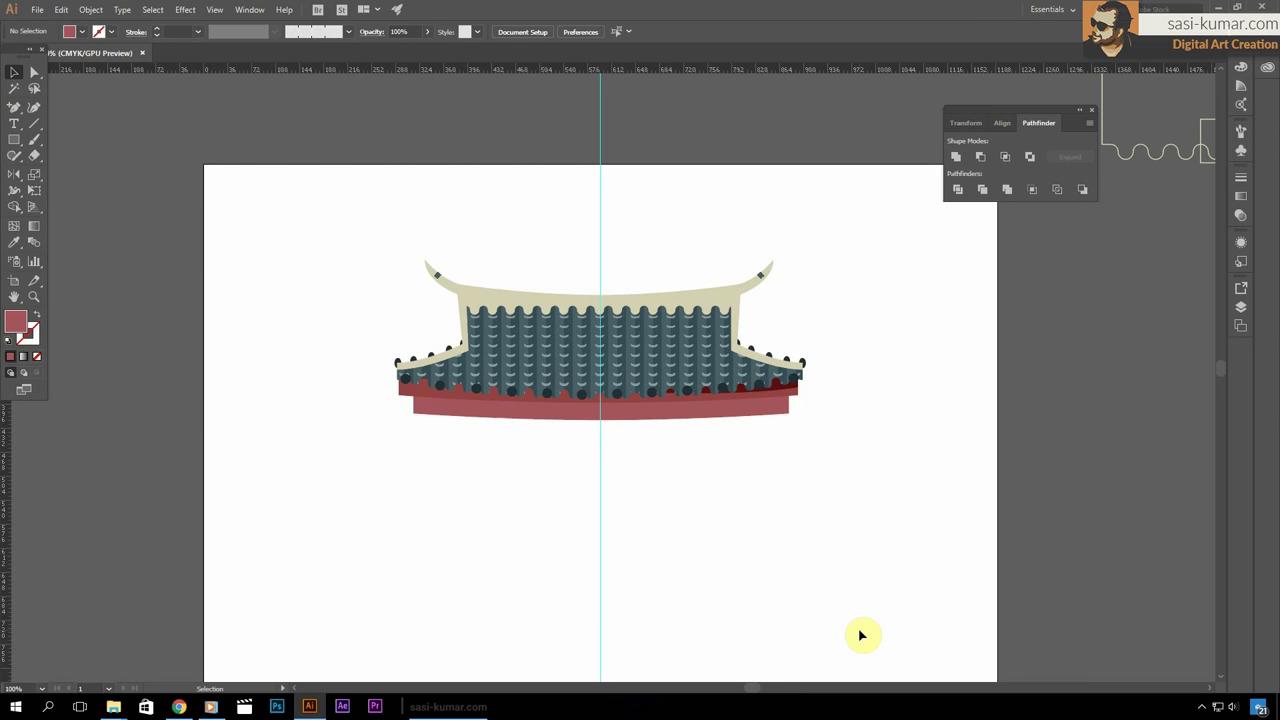
left_click_drag(779, 428, 779, 428)
left_click(14, 72)
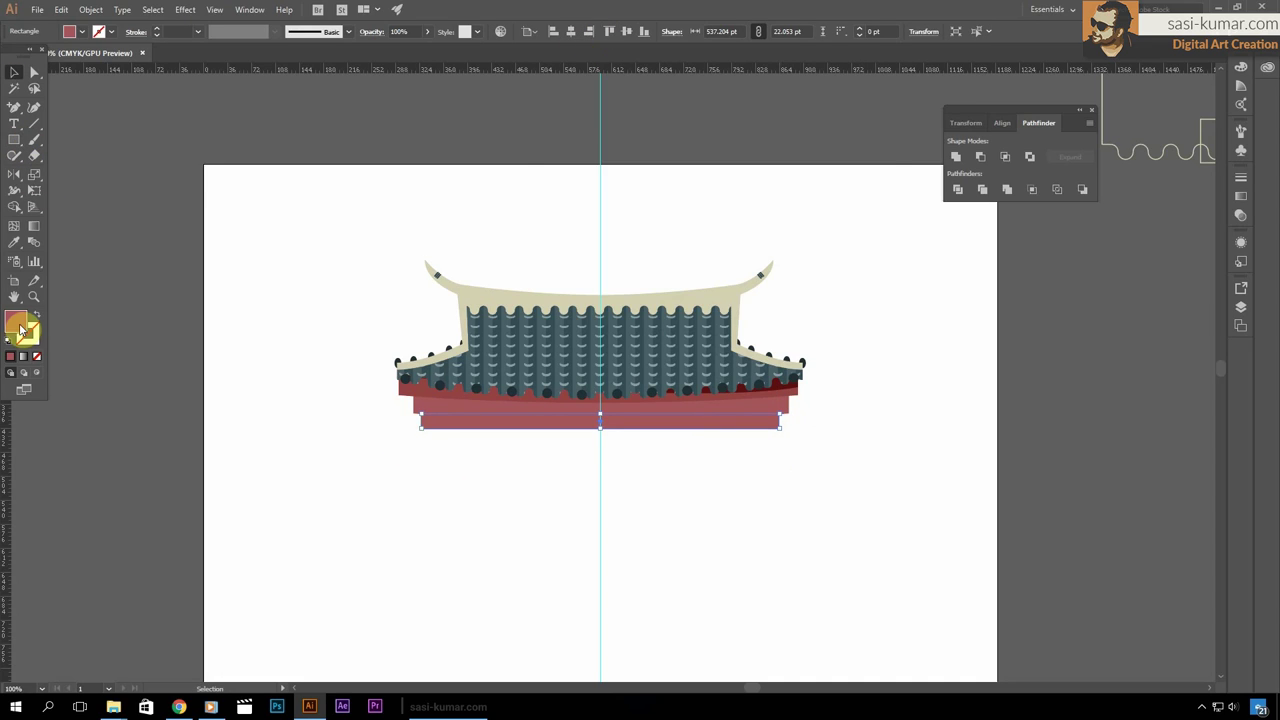
double_click(15, 321)
left_click(849, 166)
left_click(698, 484)
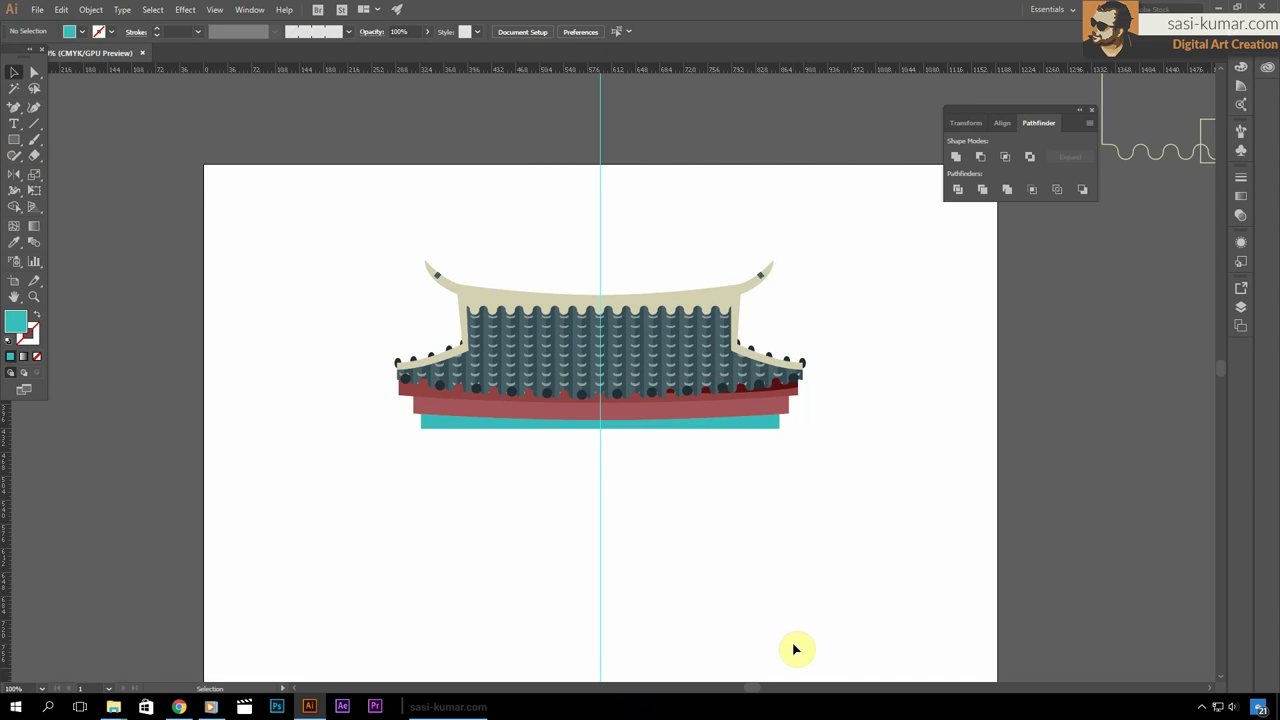
scroll(796, 650, "down", 2)
key("m")
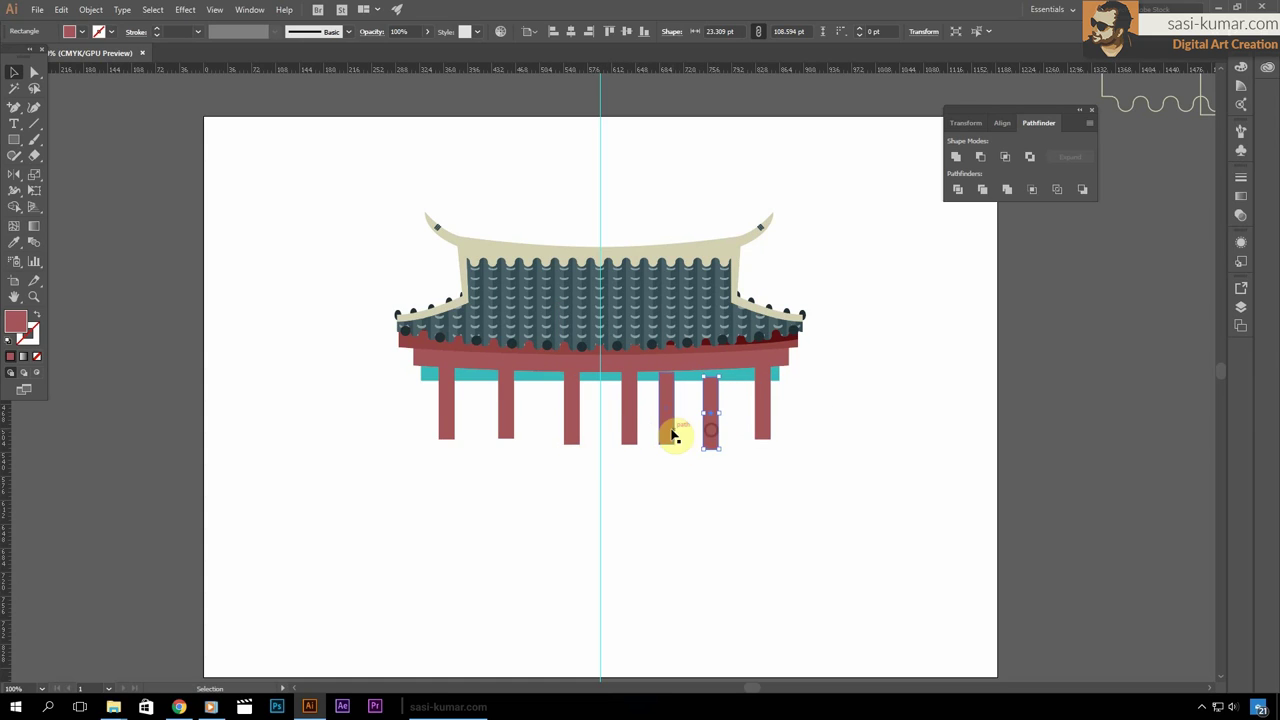
Space the six pillars evenly and add a slanted shading strip to the first pillar
left_click(675, 435, "shift")
left_click(528, 31)
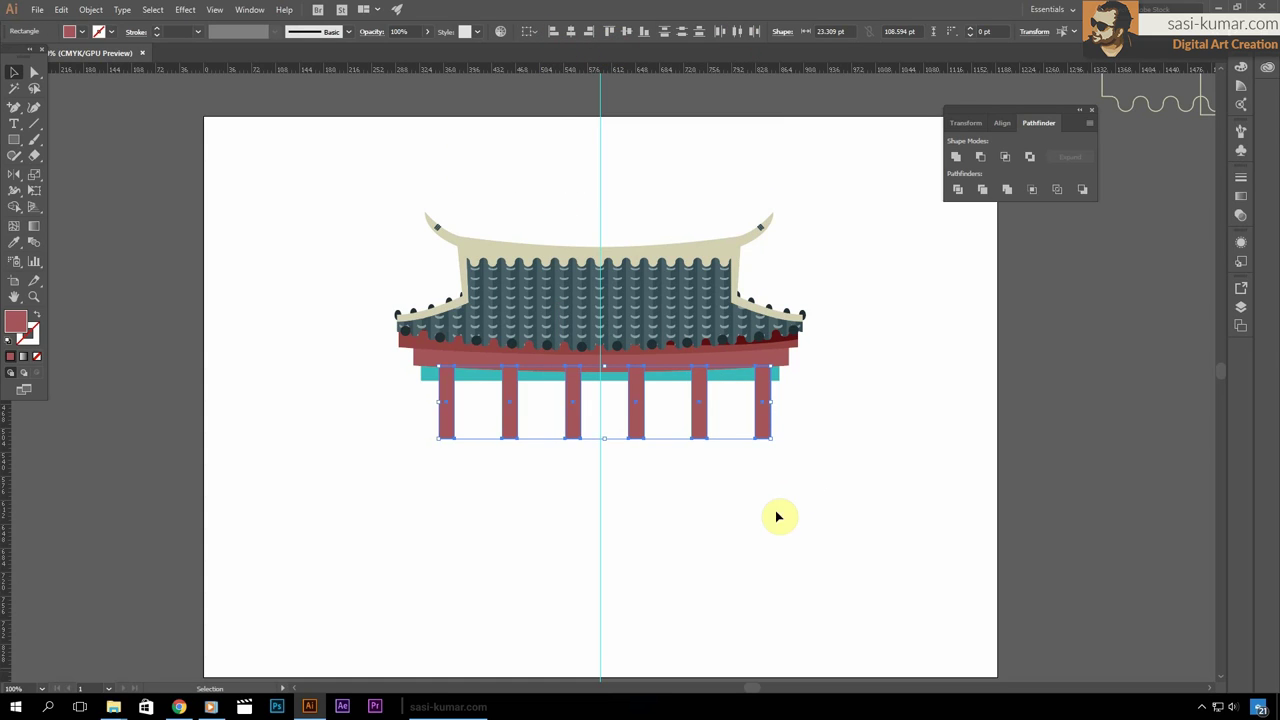
scroll(393, 391, "up", 3, "alt")
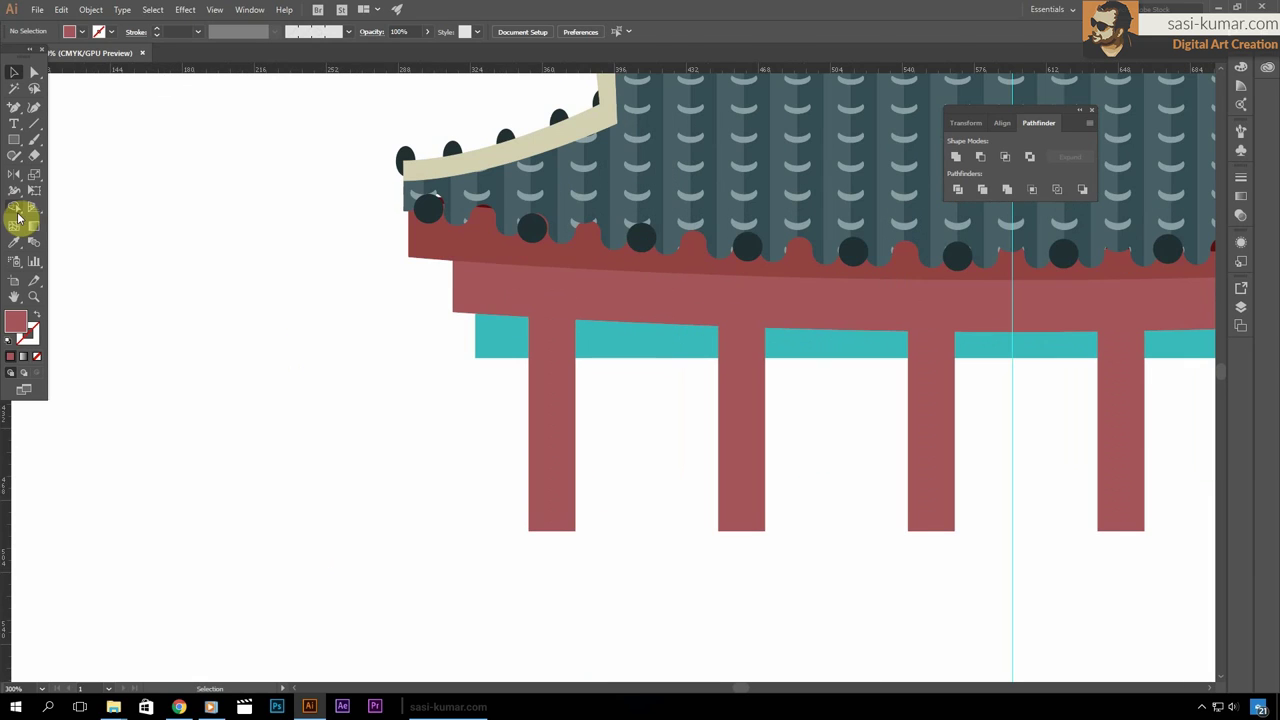
left_click_drag(517, 531, 509, 531)
left_click(23, 189)
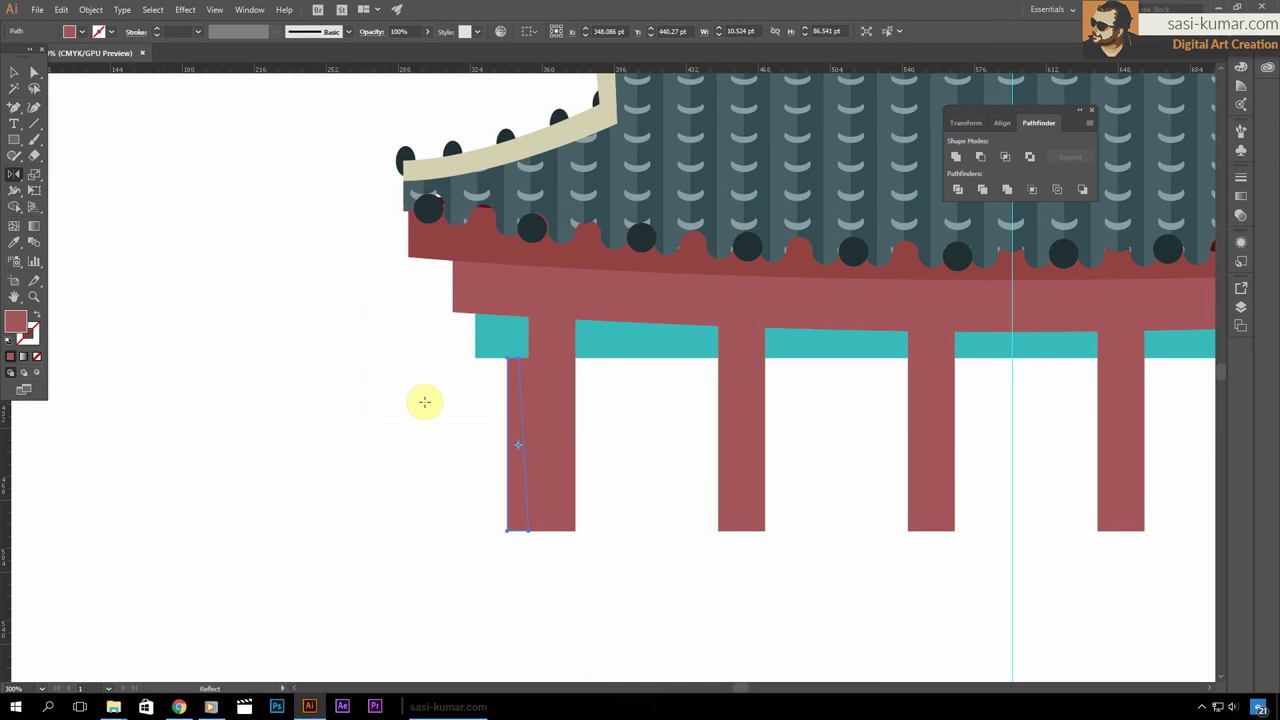
left_click_drag(423, 400, 668, 474)
Mirror the tapered shading and Alt-drag copies onto all remaining pillars
key("ctrl+minus")
key("ctrl+minus")
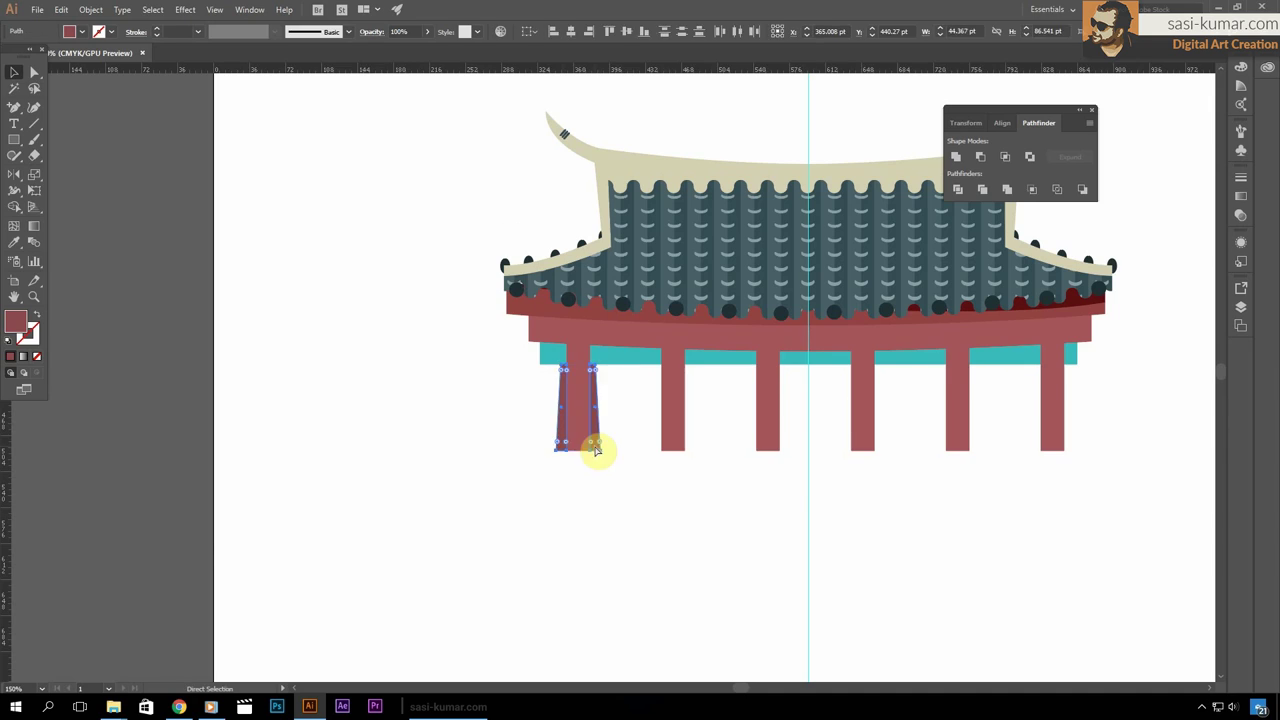
left_click_drag(594, 443, 690, 443, "alt")
left_click_drag(680, 450, 774, 452, "alt")
left_click_drag(772, 456, 872, 444, "alt")
key("ctrl+d")
scroll(1086, 534, "up", 2, "alt")
left_click_drag(330, 505, 785, 477)
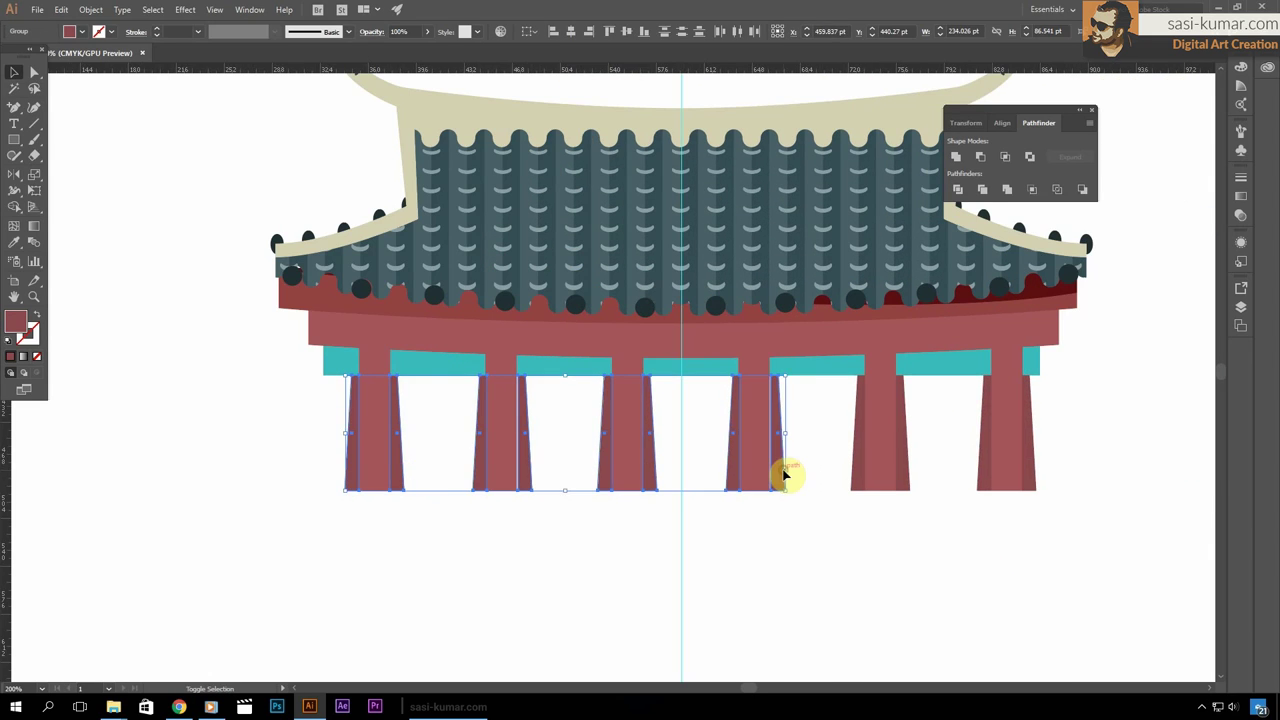
left_click(750, 582)
key("ctrl+1")
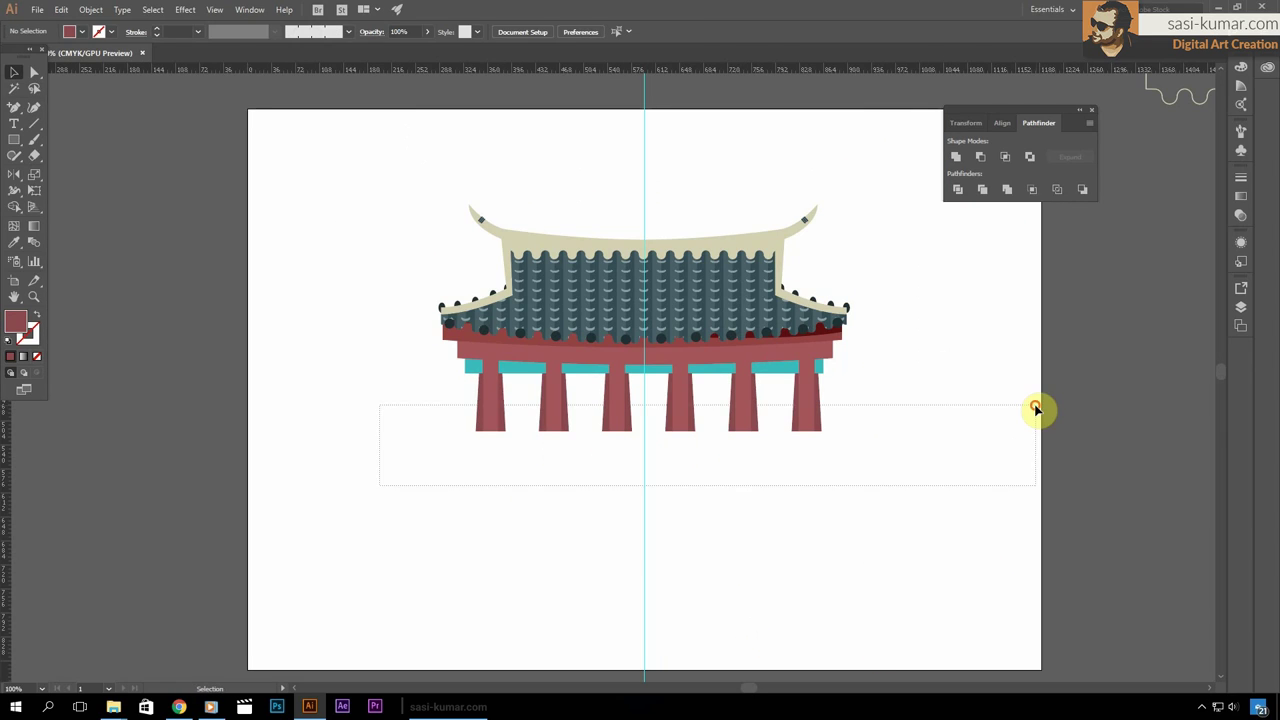
Recolour the red beam above the pillars a darker red
key("ctrl+a")
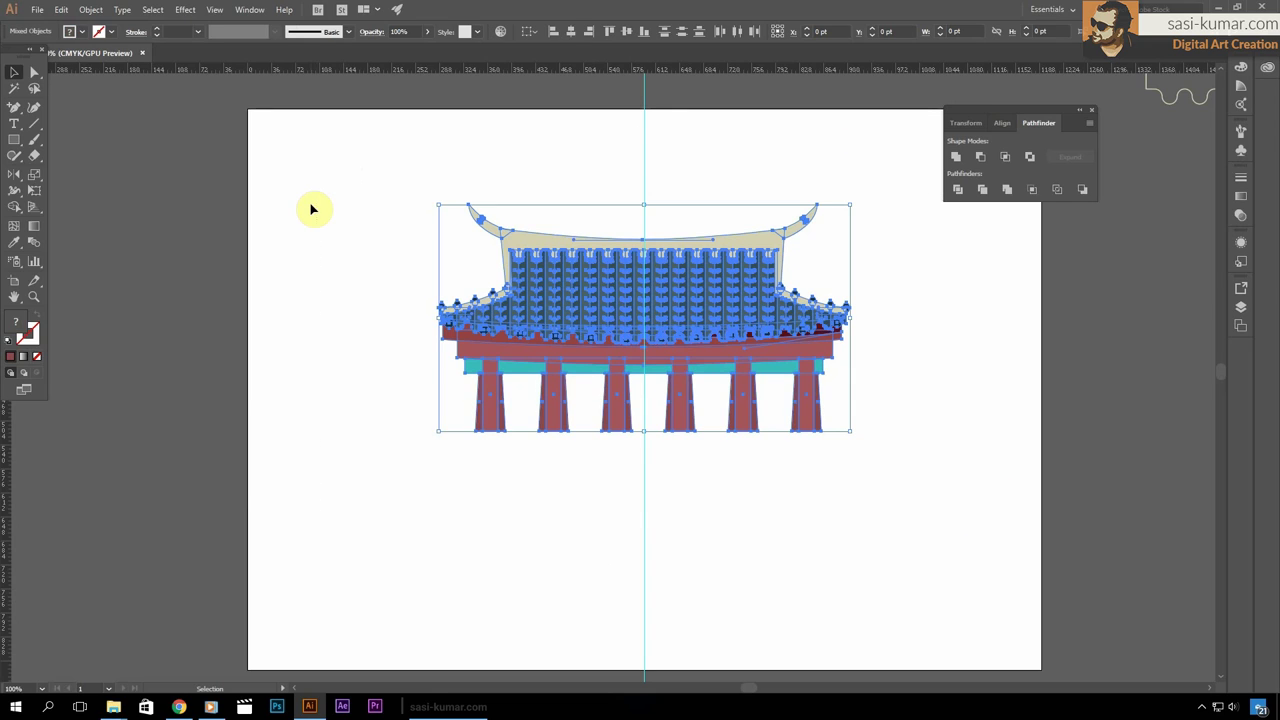
left_click(366, 175)
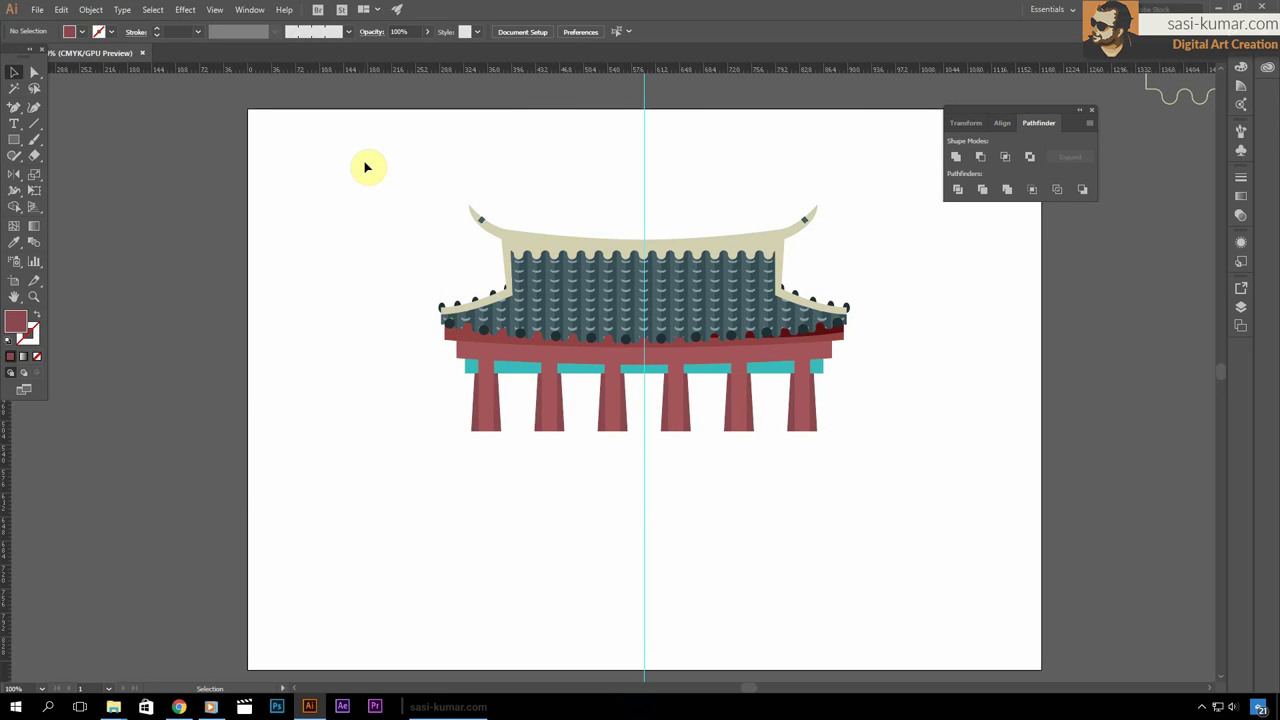
double_click(765, 375)
key("p")
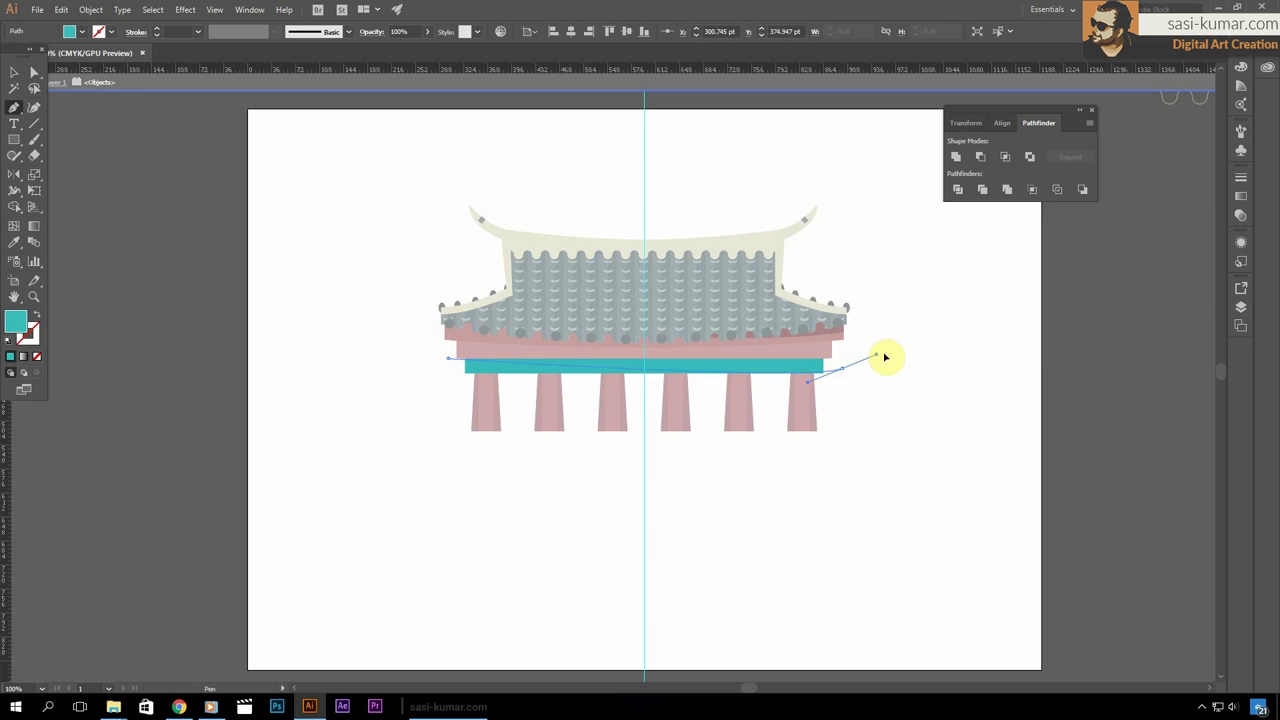
left_click(17, 75)
double_click(16, 322)
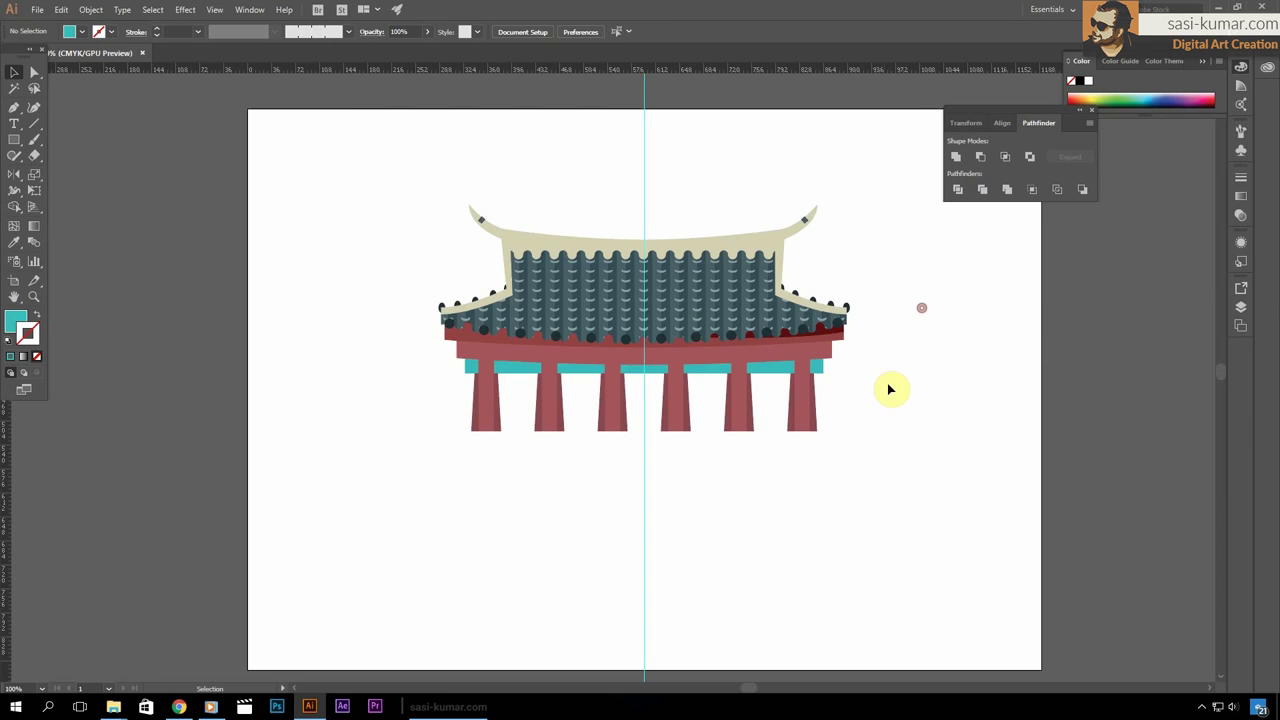
key("Return")
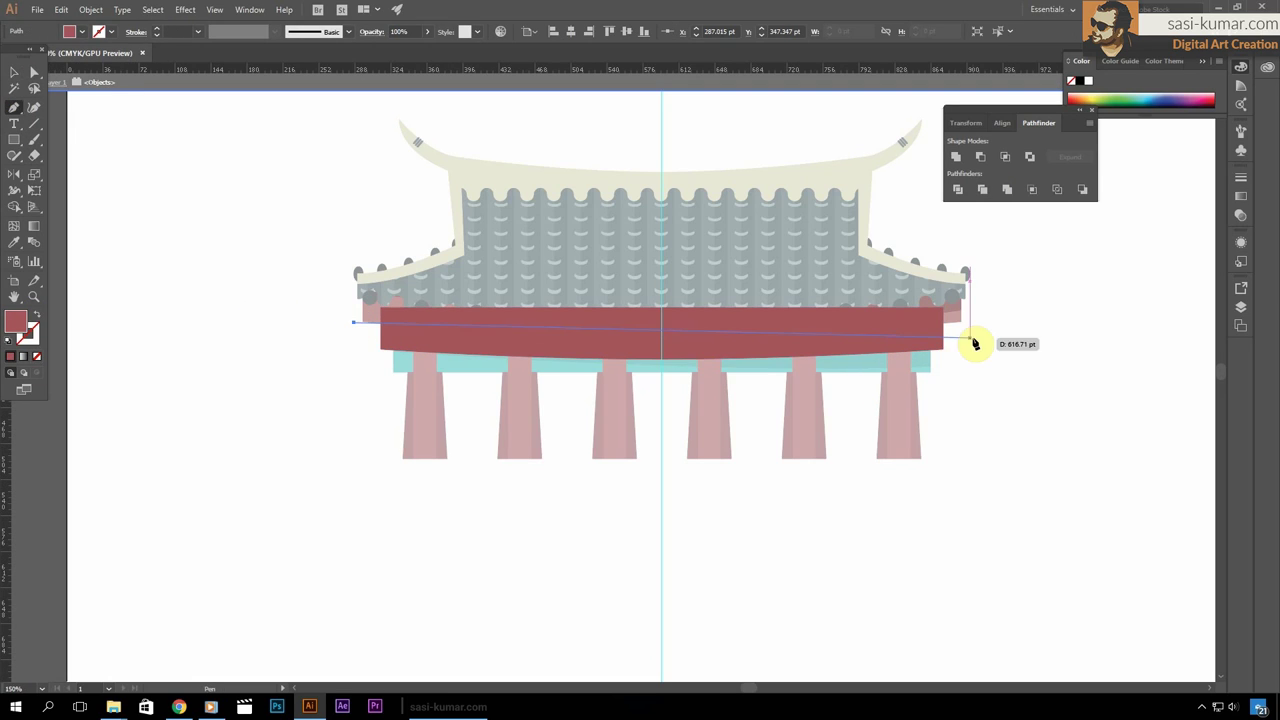
key("Escape")
key("v")
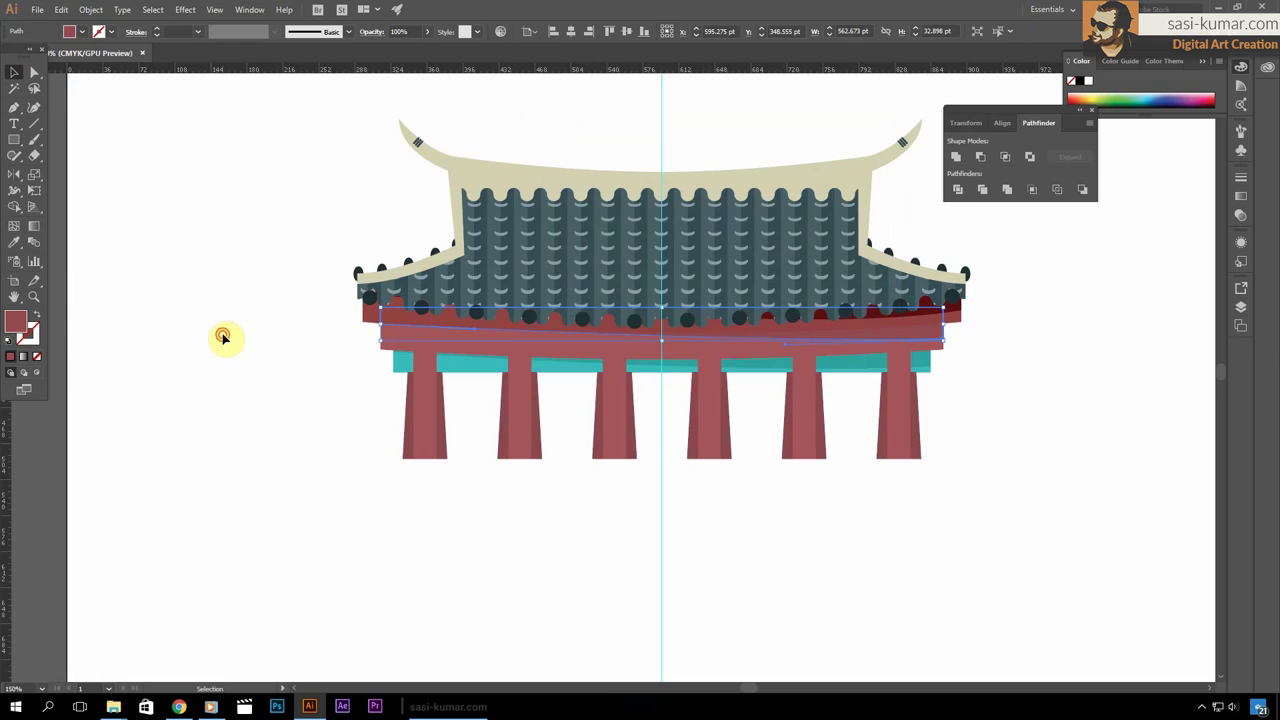
double_click(16, 322)
left_click(848, 166)
key("ctrl+1")
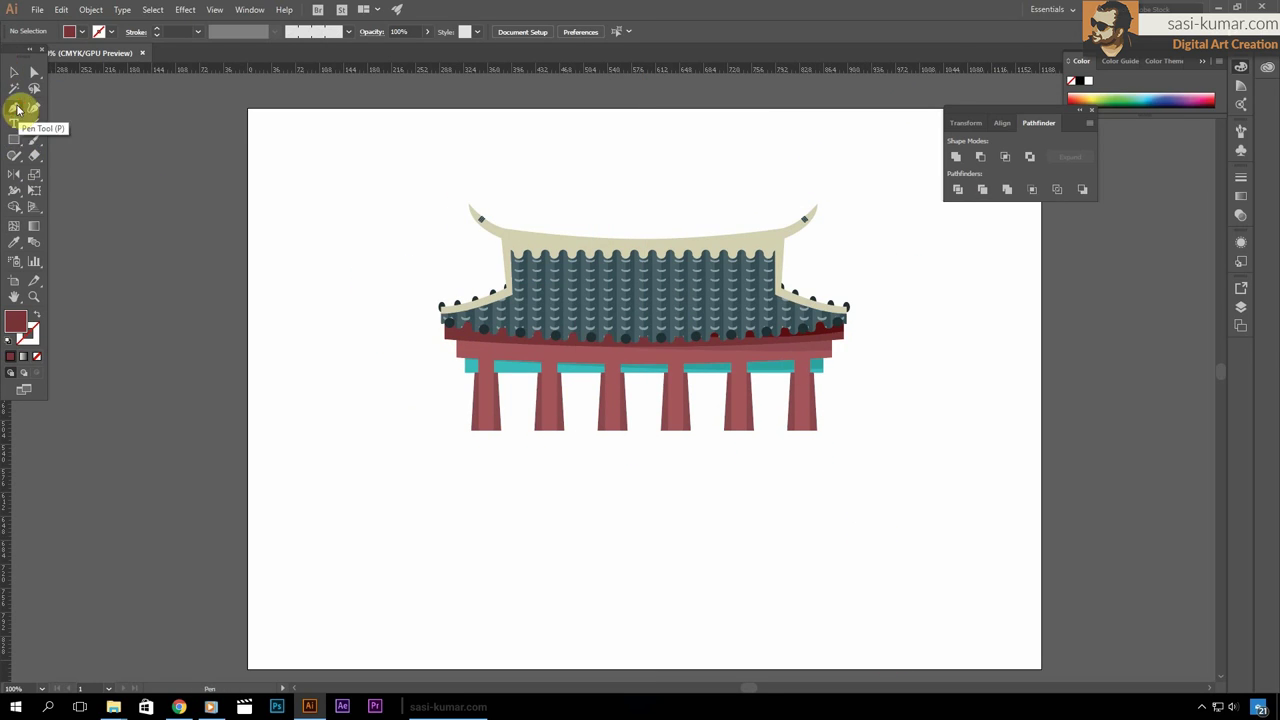
Draw a dark red wall panel between pillars with a teal door rectangle on it
left_click(16, 110)
key("ctrl+plus")
left_click(391, 394)
left_click(460, 494)
left_click(391, 394)
key("ctrl+plus")
key("ctrl+plus")
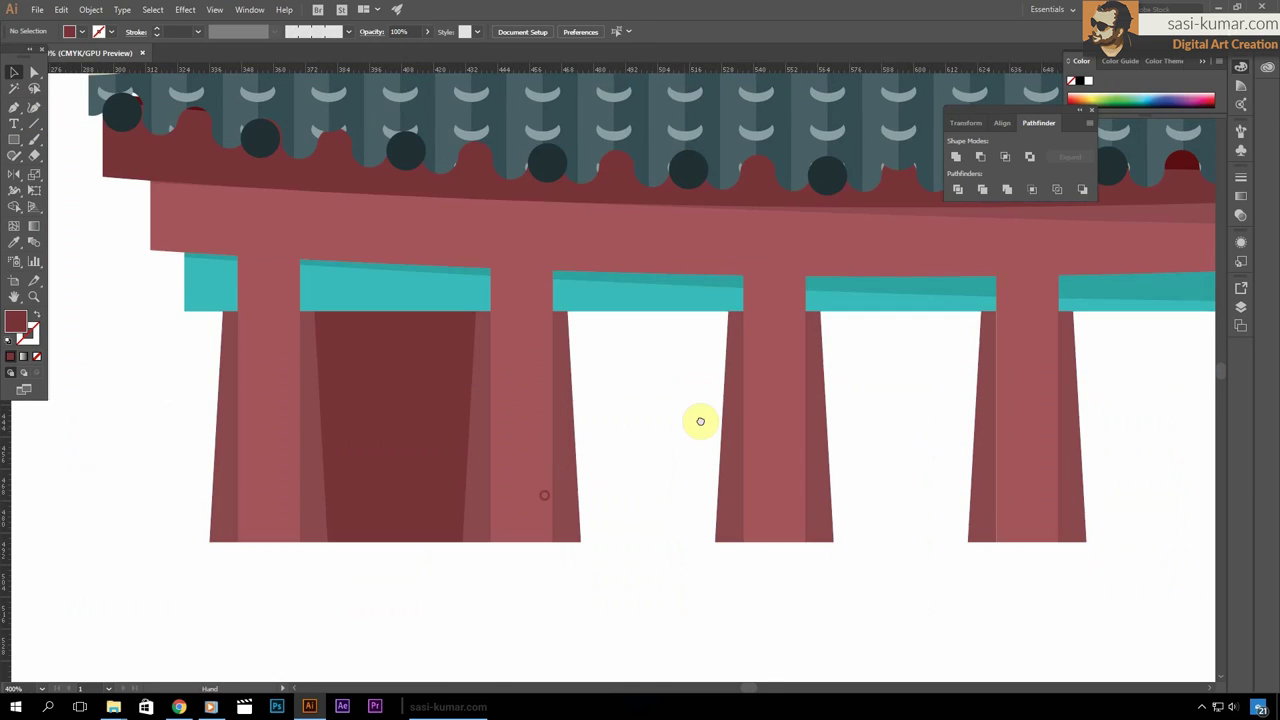
left_click_drag(700, 421, 716, 411)
key("m")
left_click_drag(357, 333, 459, 492)
left_click(372, 271)
key("v")
left_click_drag(383, 641, 593, 581)
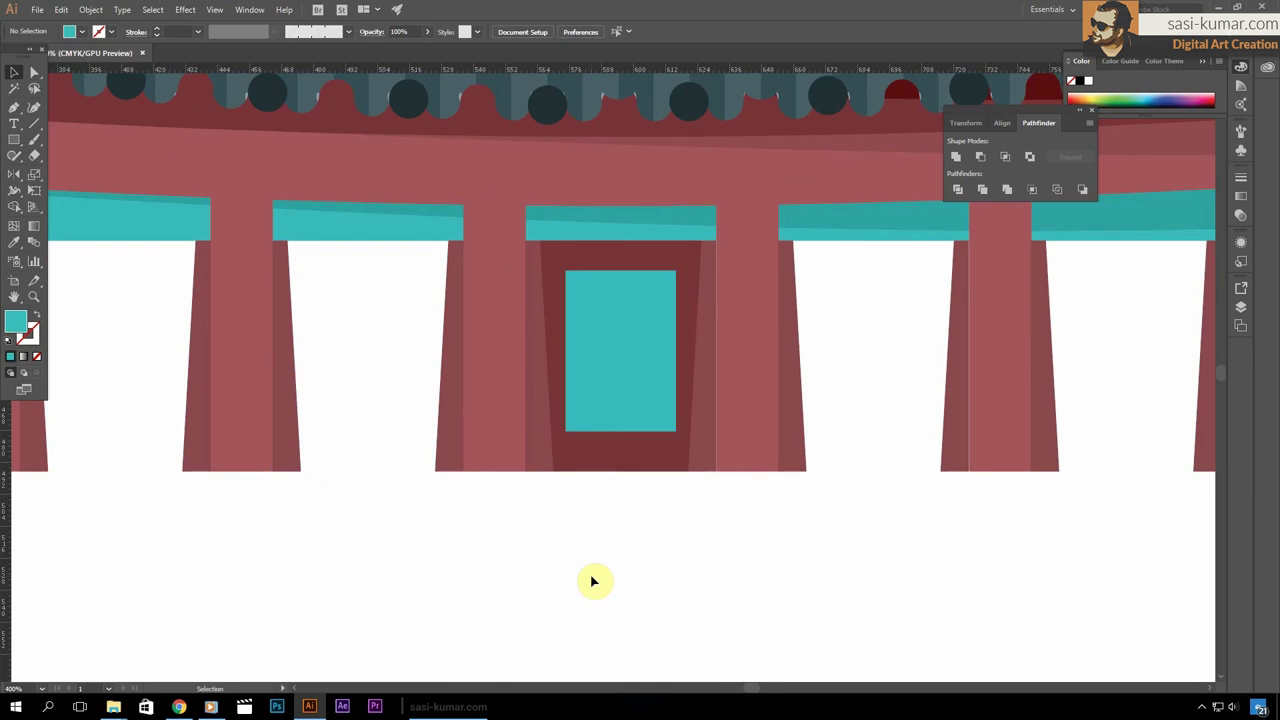
key("ctrl+minus")
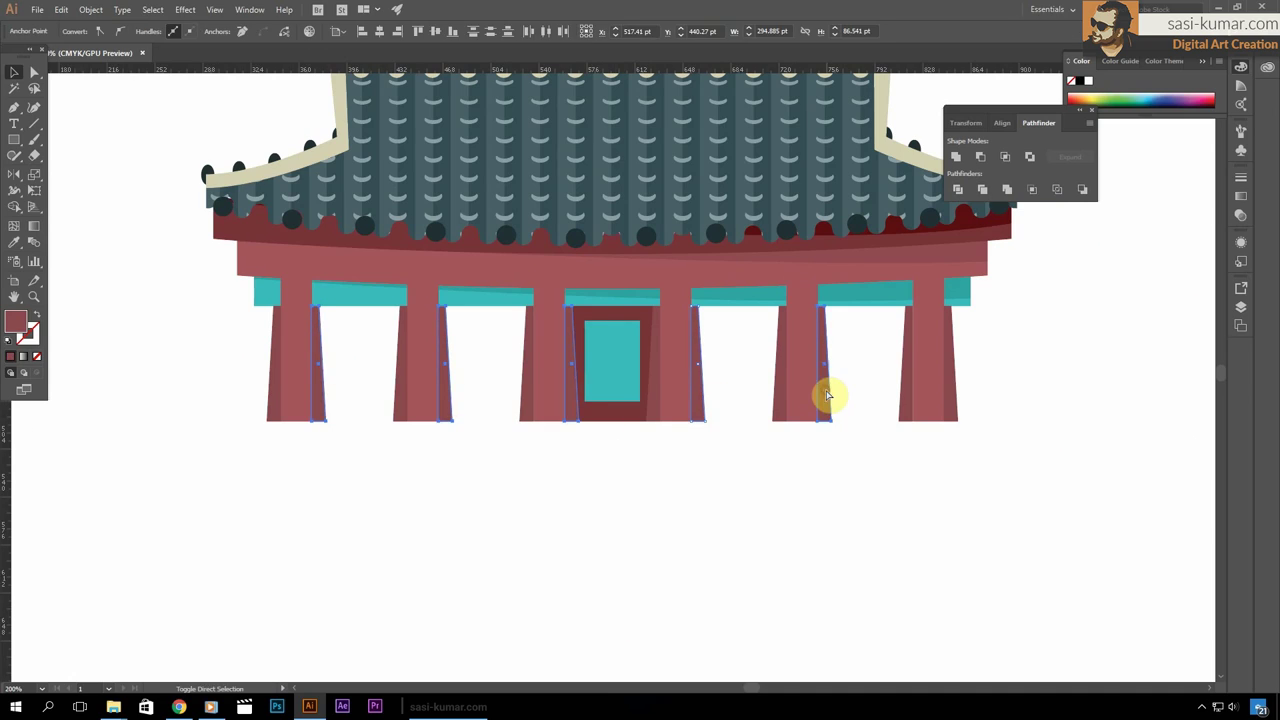
Recolour the pillar shadows and place a teal window rectangle in the central panel
double_click(15, 320)
left_click(849, 163)
key("ctrl+plus")
key("ctrl+plus")
key("ctrl+plus")
left_click_drag(129, 184, 104, 162)
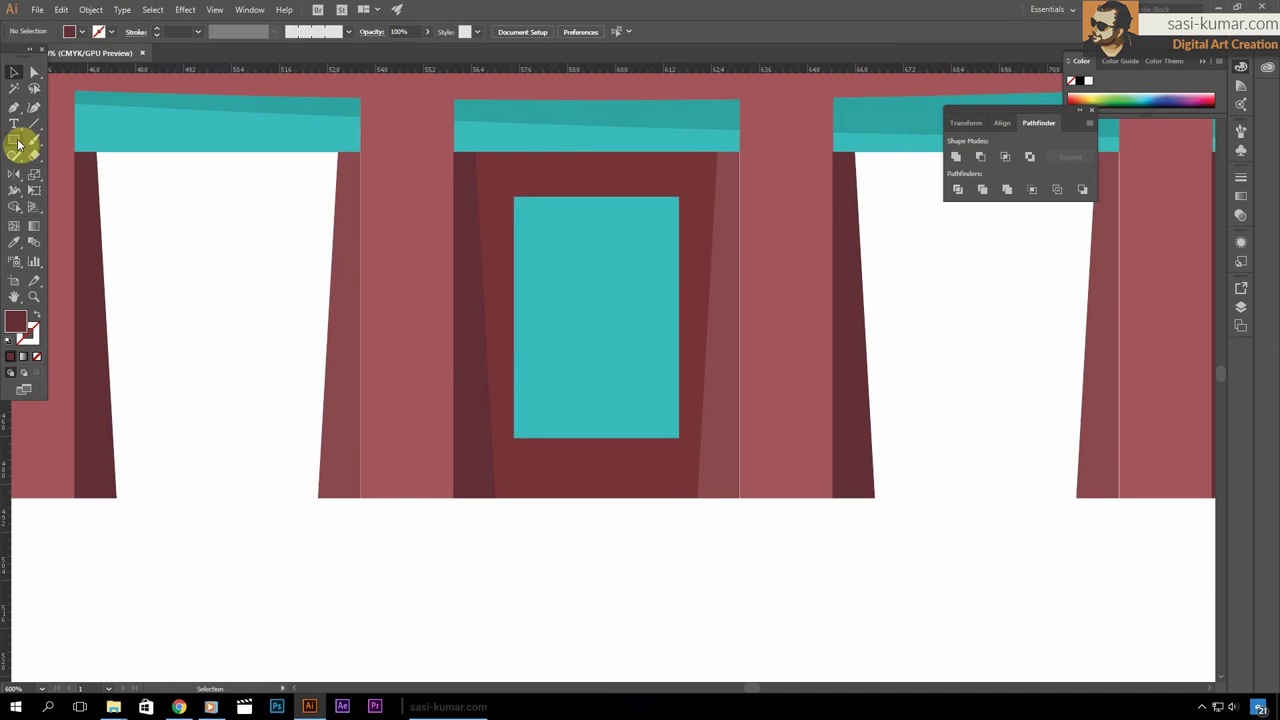
left_click_drag(660, 420, 677, 437)
key("v")
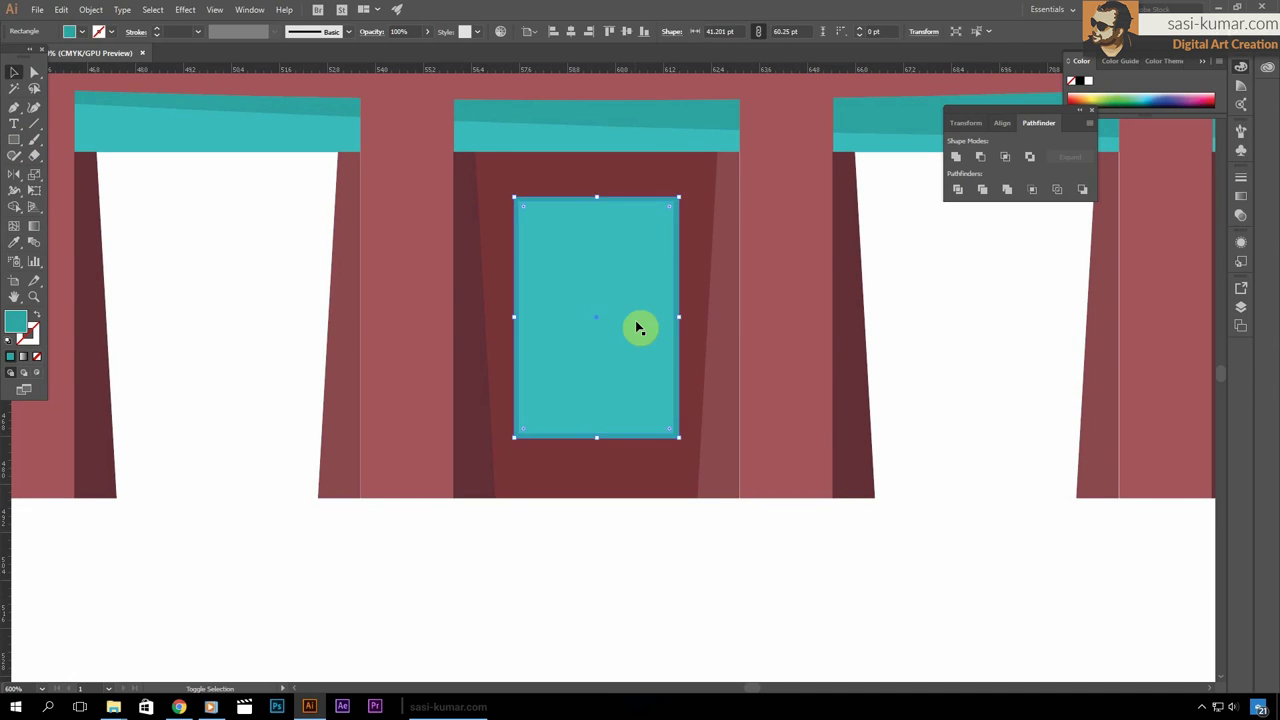
left_click_drag(605, 290, 605, 218)
Fill the window with horizontal stripes from a 16-step blend of two lines, expanded
double_click(605, 218)
key("ctrl+plus")
left_click_drag(547, 182, 560, 317)
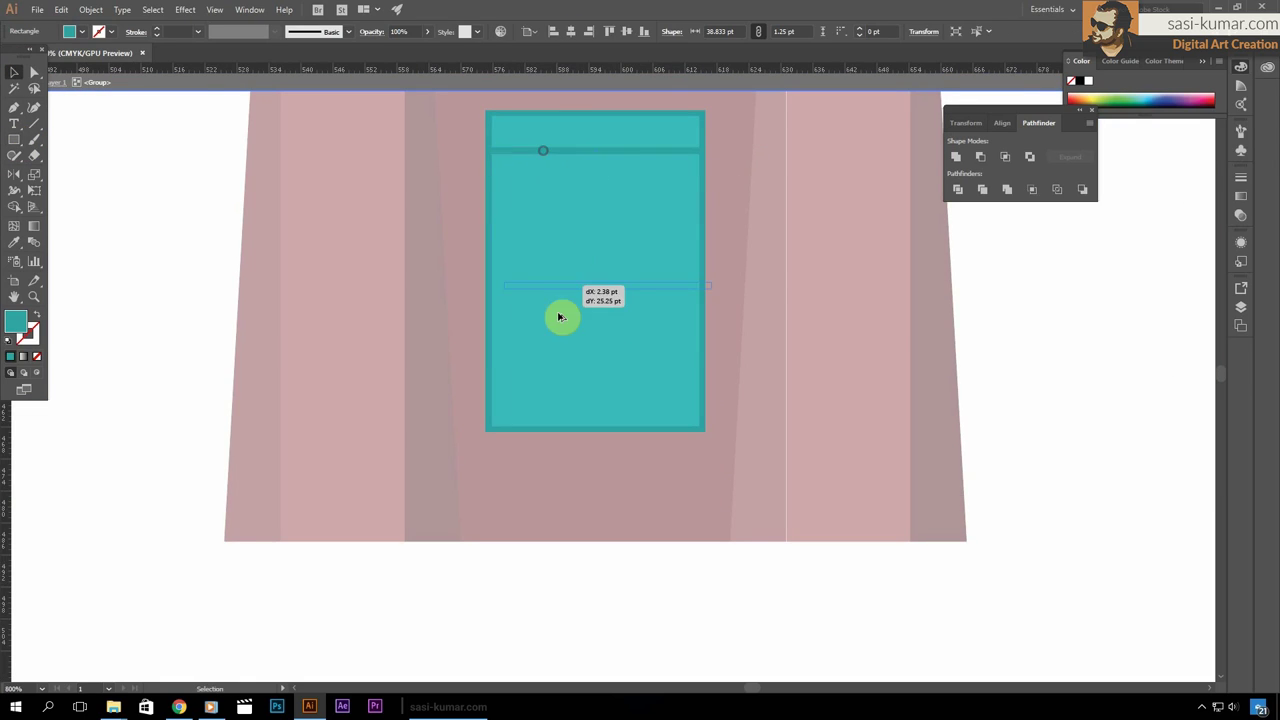
key("ctrl+alt+b")
left_click(770, 189)
left_click(800, 209)
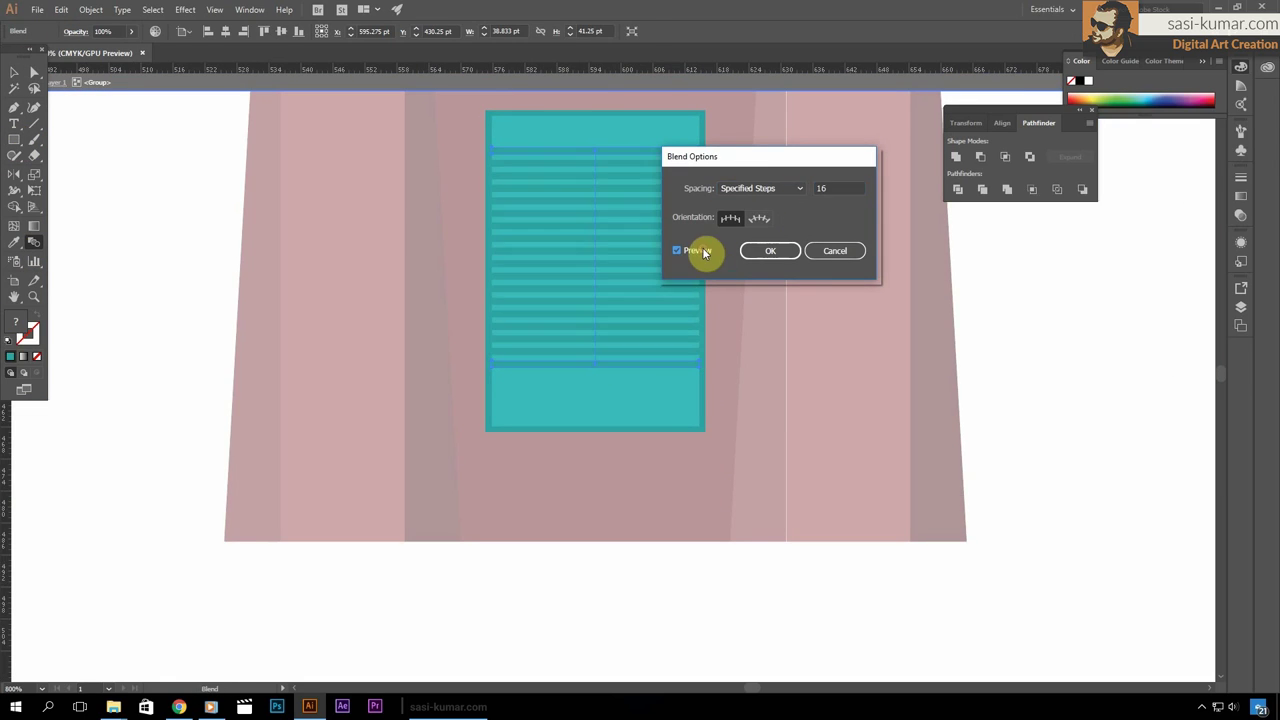
left_click(766, 251)
key("Return")
Add thin vertical bars across the striped window
key("m")
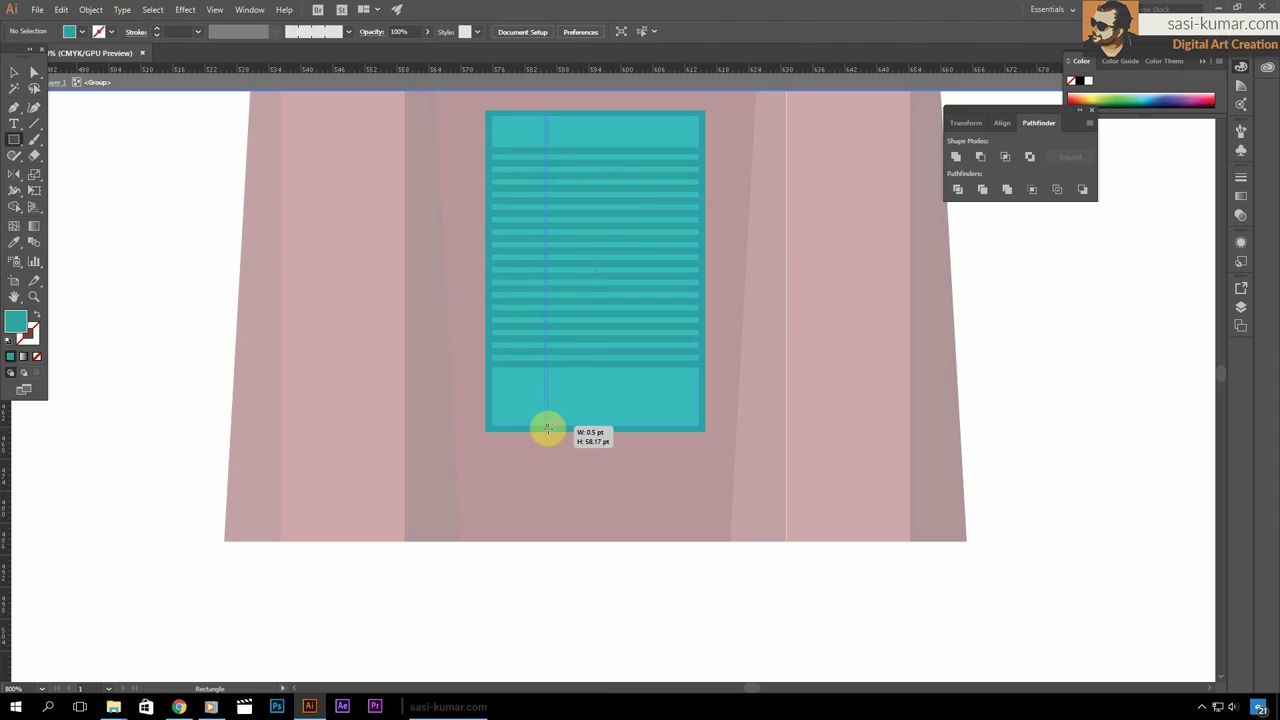
left_click_drag(547, 428, 547, 430)
key("v")
left_click_drag(546, 128, 647, 128)
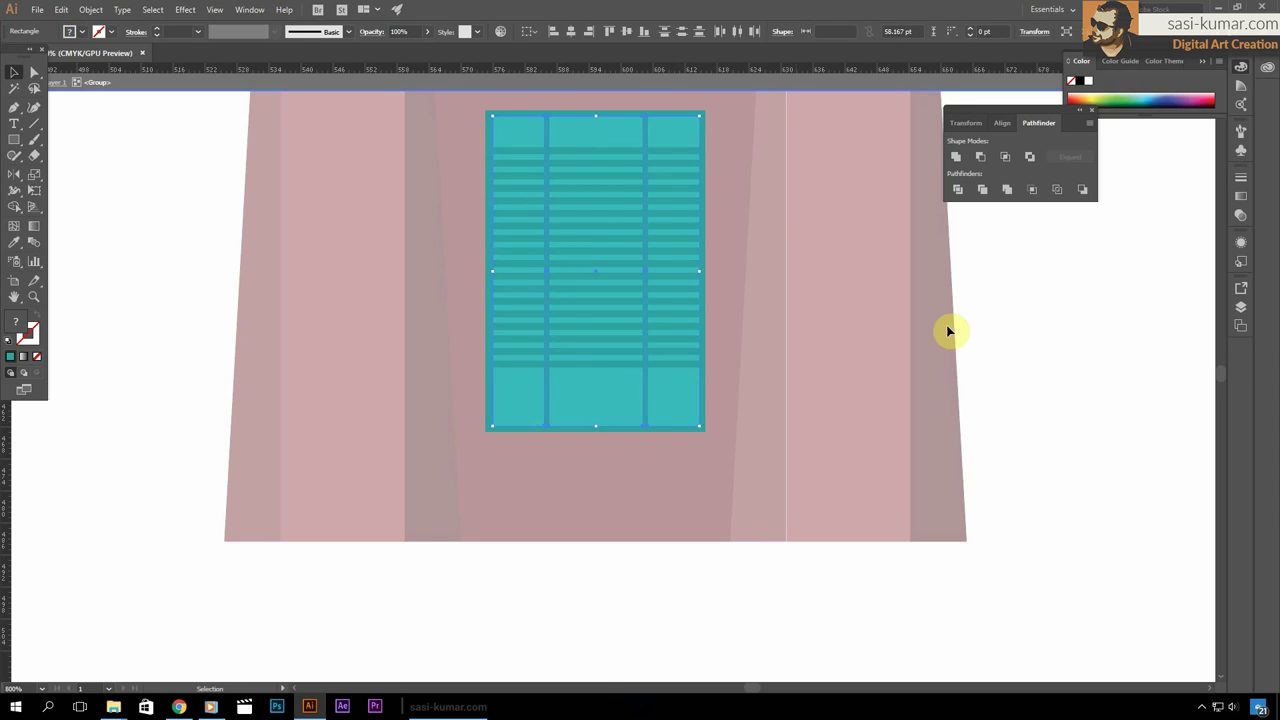
left_click(634, 371)
key("ctrl+minus")
left_click(589, 373)
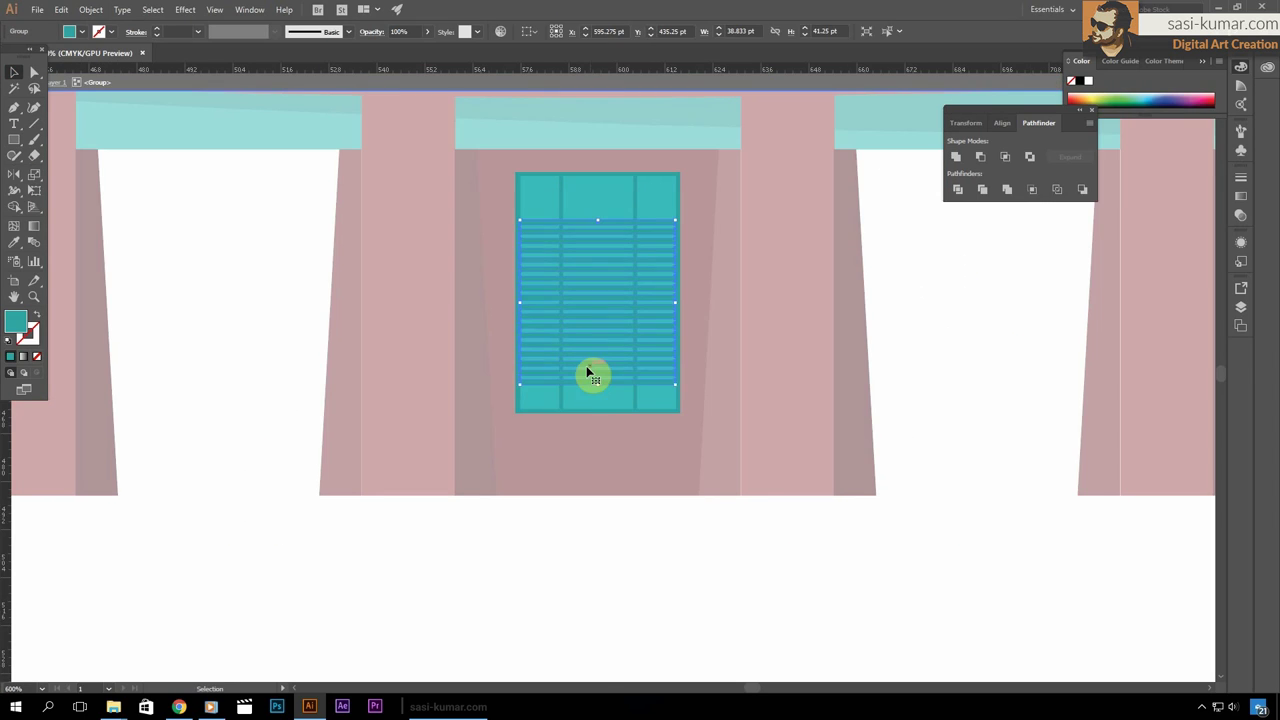
double_click(1014, 409)
Pen a 25% light teal glare shape over the window
left_click(678, 428)
left_click(598, 428)
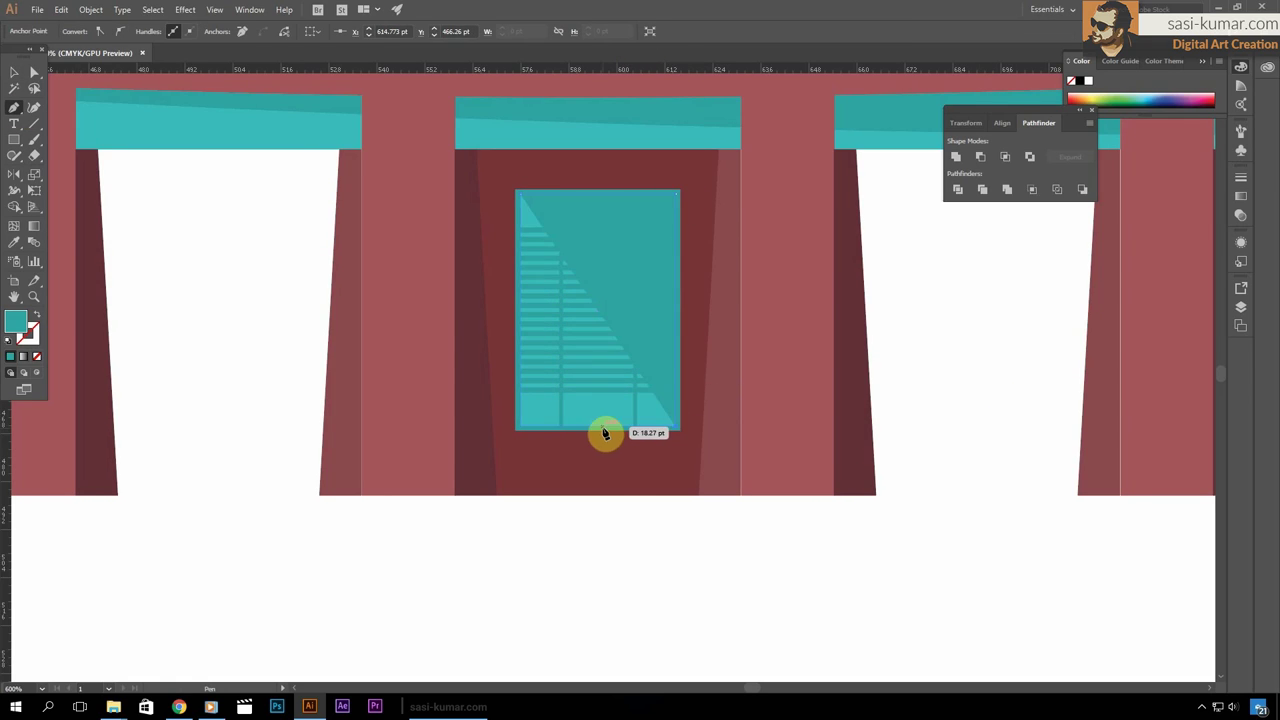
left_click(520, 193)
double_click(15, 320)
left_click(843, 183)
key("v")
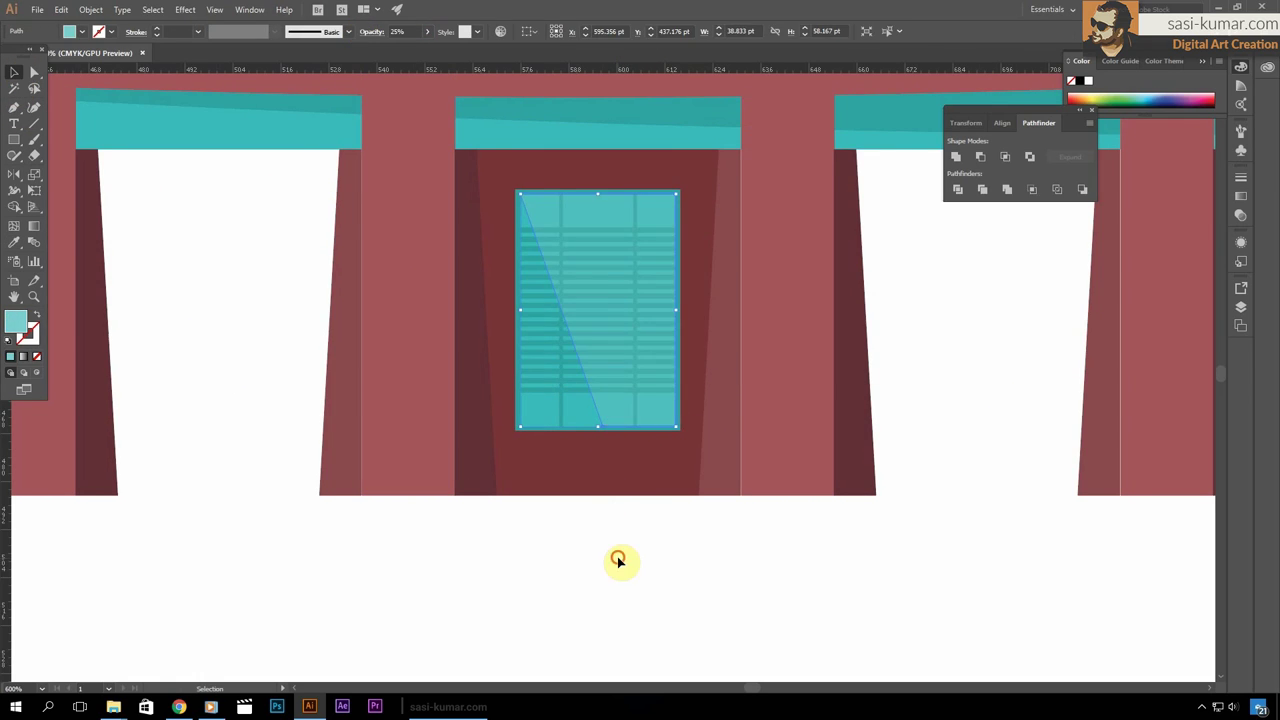
key("ctrl+minus")
key("ctrl+minus")
key("ctrl+minus")
left_click(652, 496)
Alt-drag copies of the window into the other wall bays and position them
left_click_drag(608, 345, 862, 355)
left_click(441, 523)
scroll(441, 523, "up", 5)
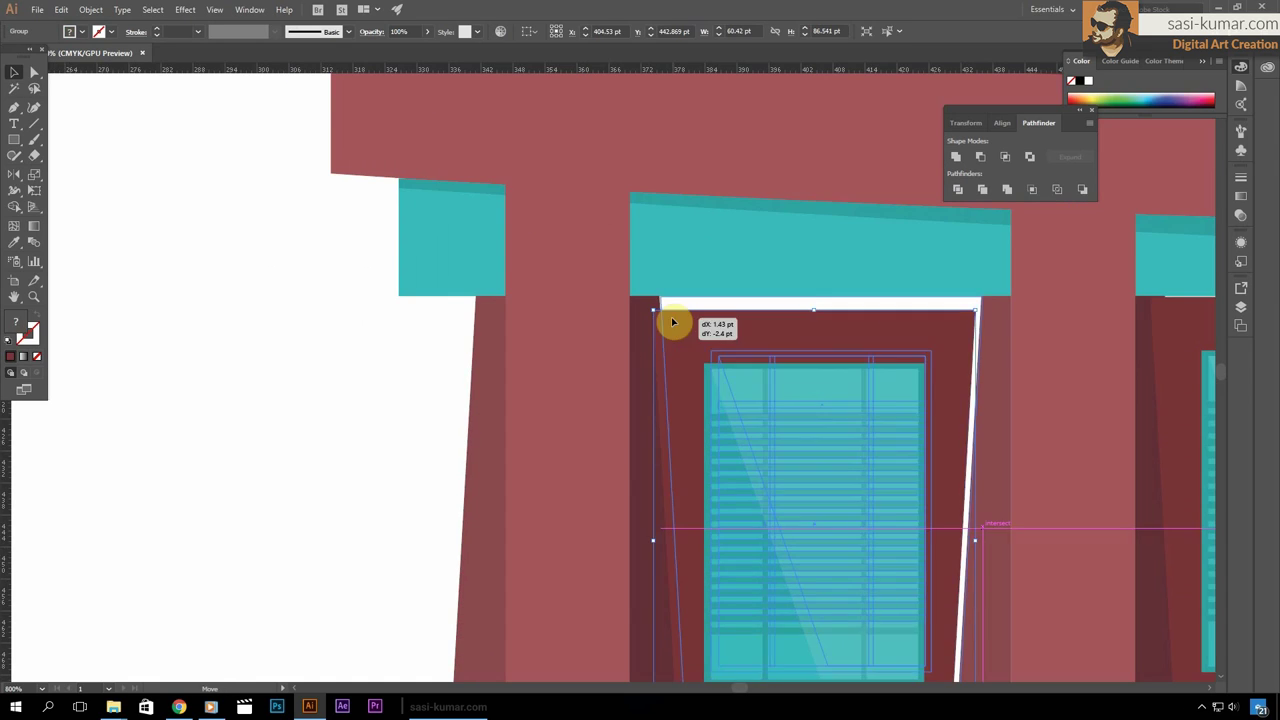
left_click_drag(674, 322, 686, 343)
scroll(686, 343, "up", 3)
left_click_drag(523, 357, 515, 381)
scroll(820, 171, "down", 2)
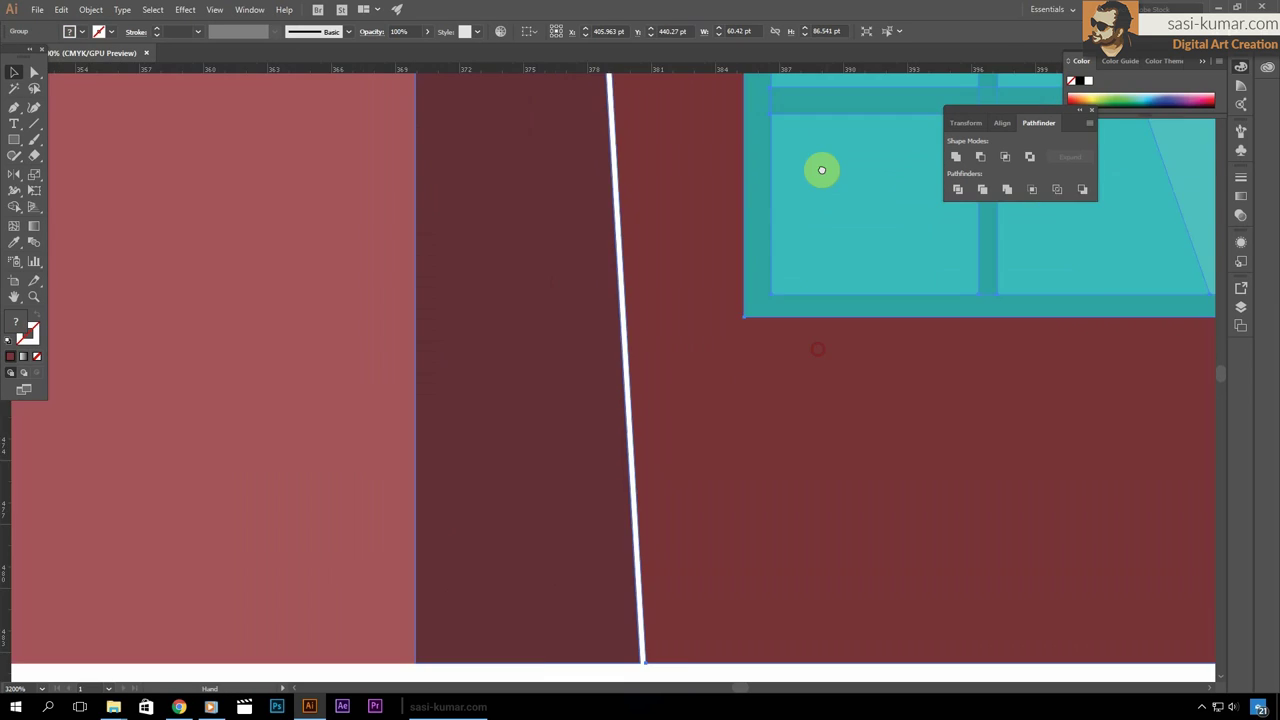
scroll(809, 614, "down", 2)
scroll(557, 323, "down", 3)
left_click(765, 580)
Adjust the bay frame edge and fit the whole artboard in view
scroll(1006, 340, "up", 5)
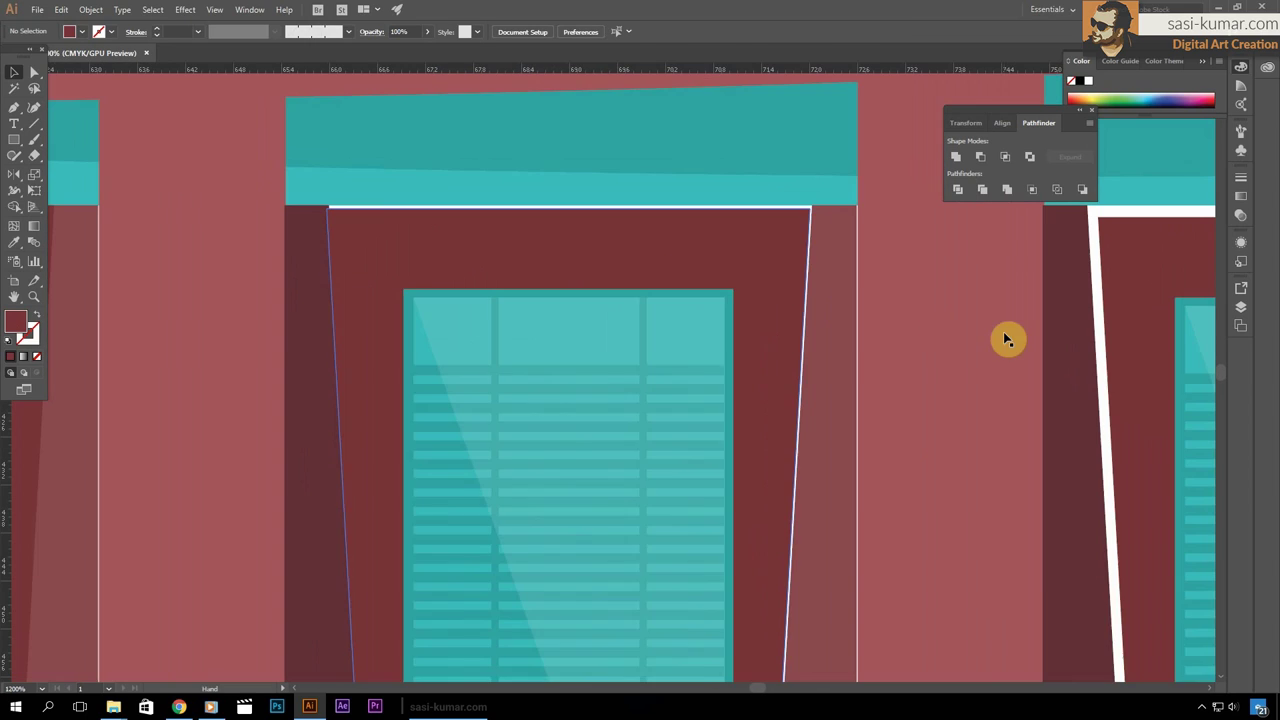
left_click_drag(1006, 340, 337, 209)
scroll(523, 314, "up", 2)
scroll(886, 593, "down", 4)
scroll(686, 243, "up", 2)
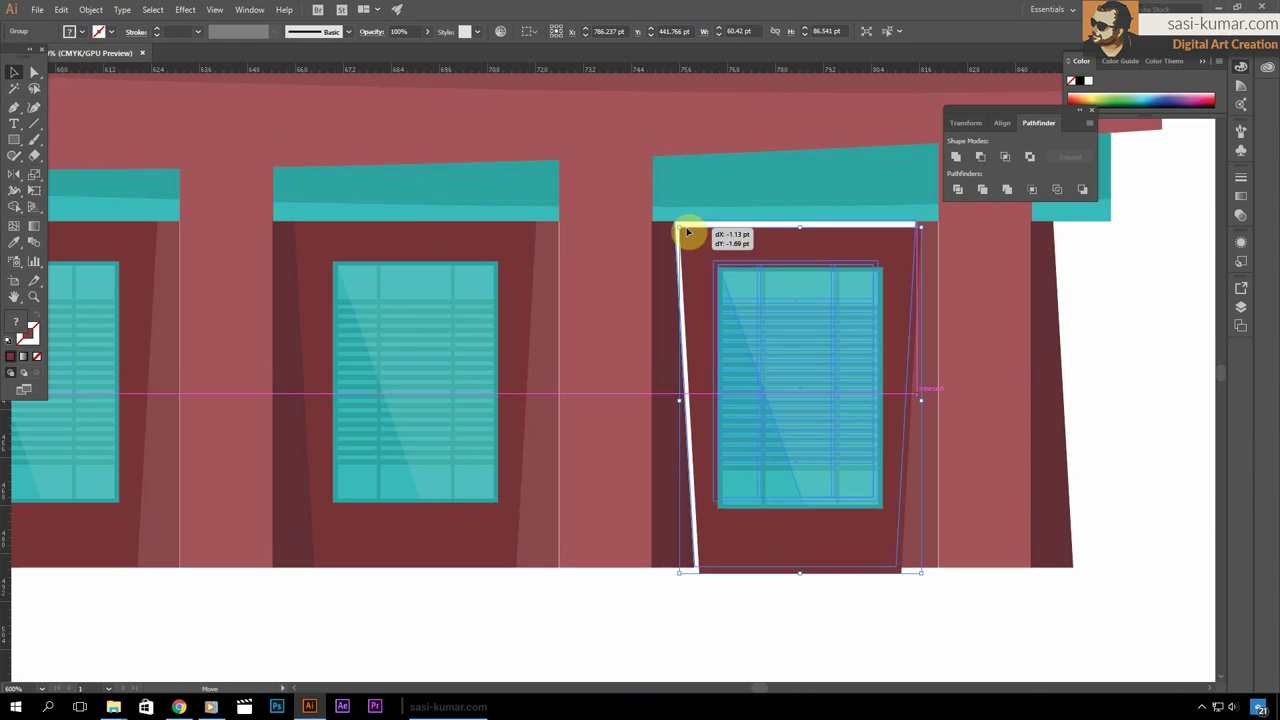
scroll(686, 400, "up", 5)
scroll(826, 435, "down", 6)
left_click(826, 435)
key("ctrl+1")
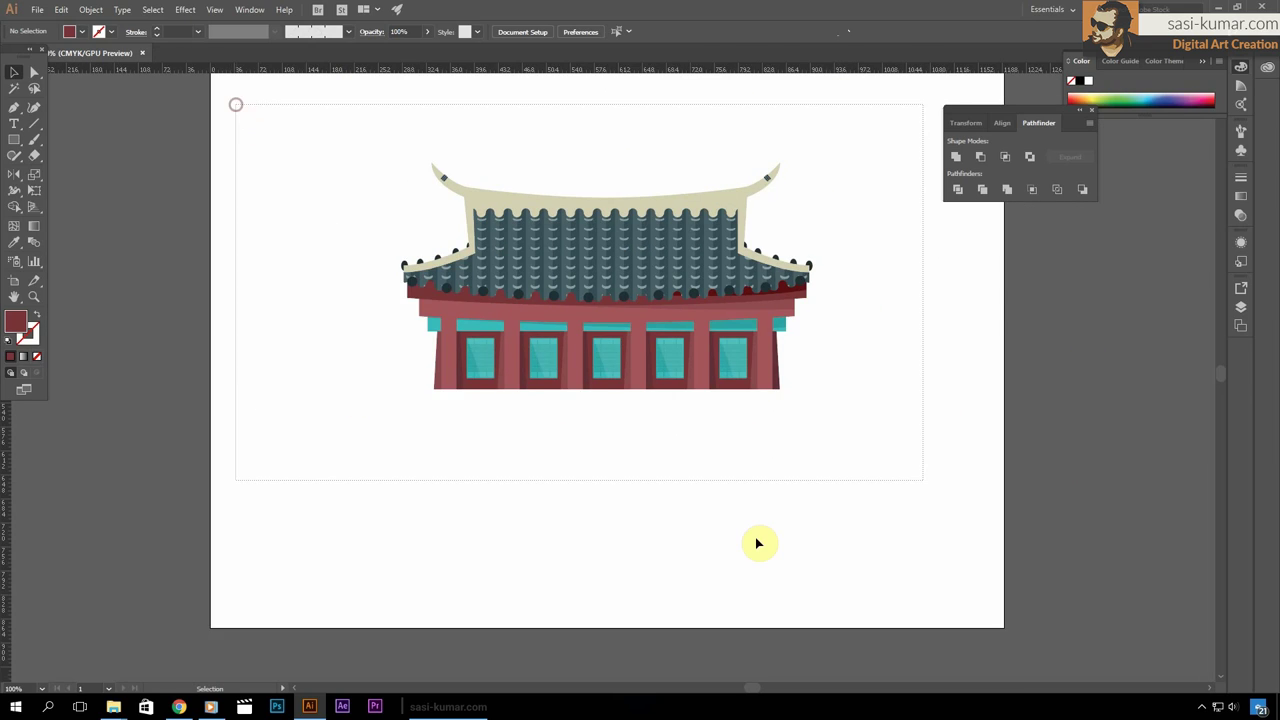
Scale the whole building down from its corner and nudge it up
left_click(620, 373)
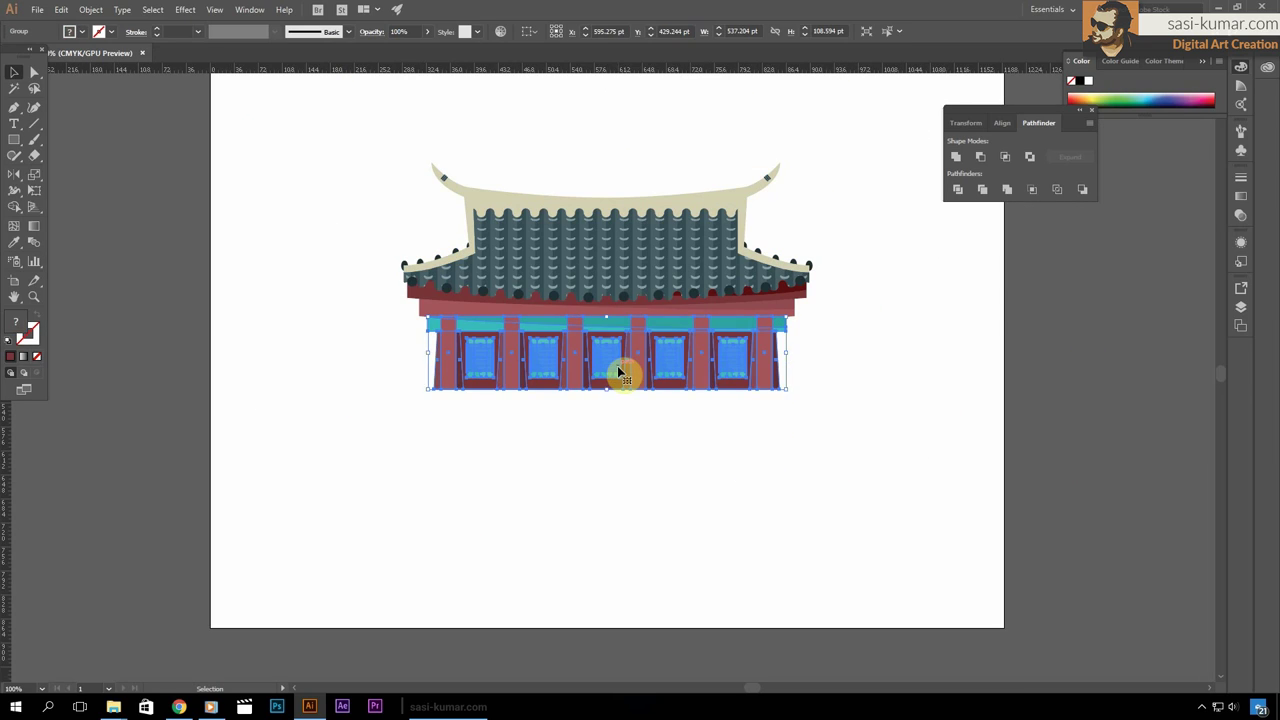
key("ctrl+a")
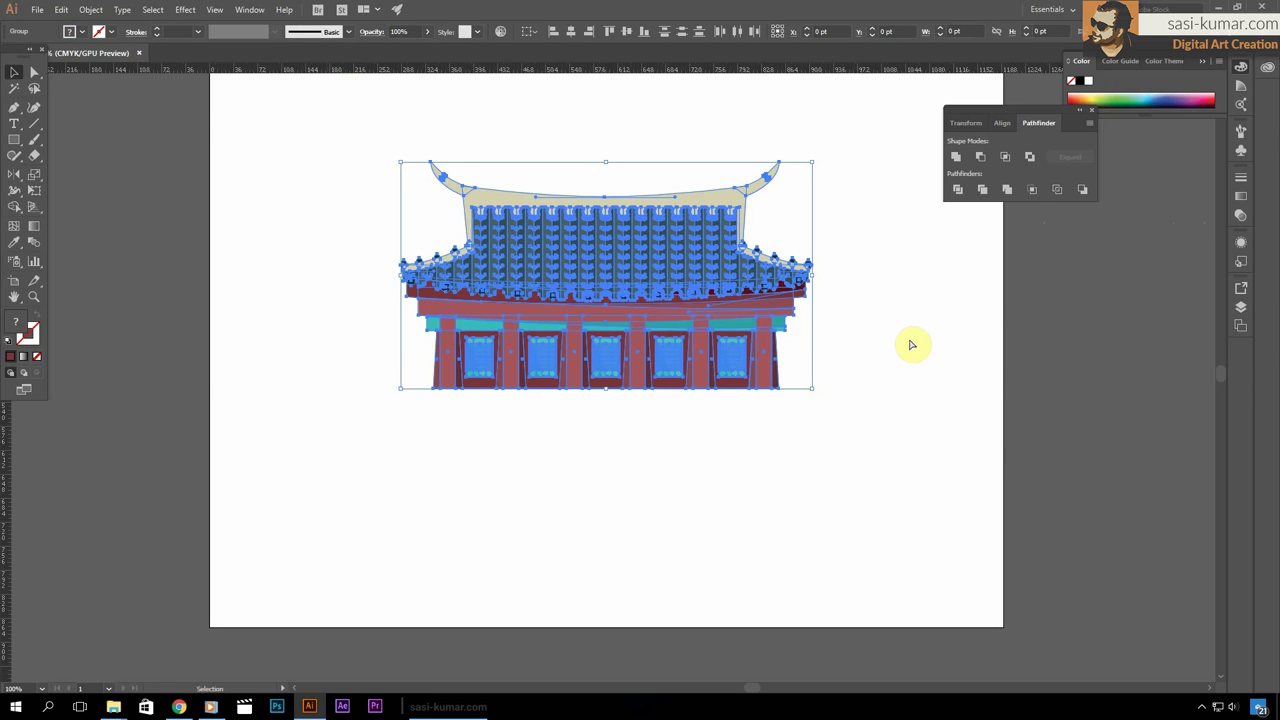
key("ctrl+minus")
left_click_drag(811, 486, 420, 266)
left_click_drag(469, 450, 483, 441)
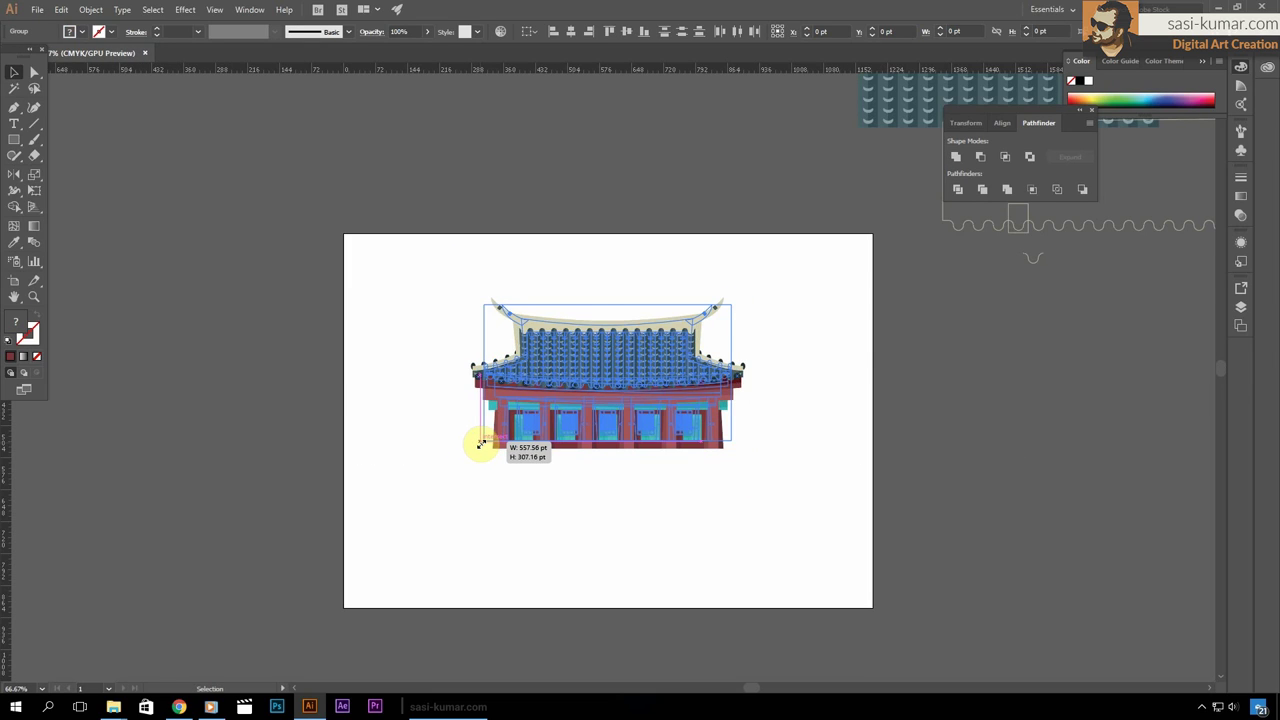
key("shift+Up")
key("shift+Up")
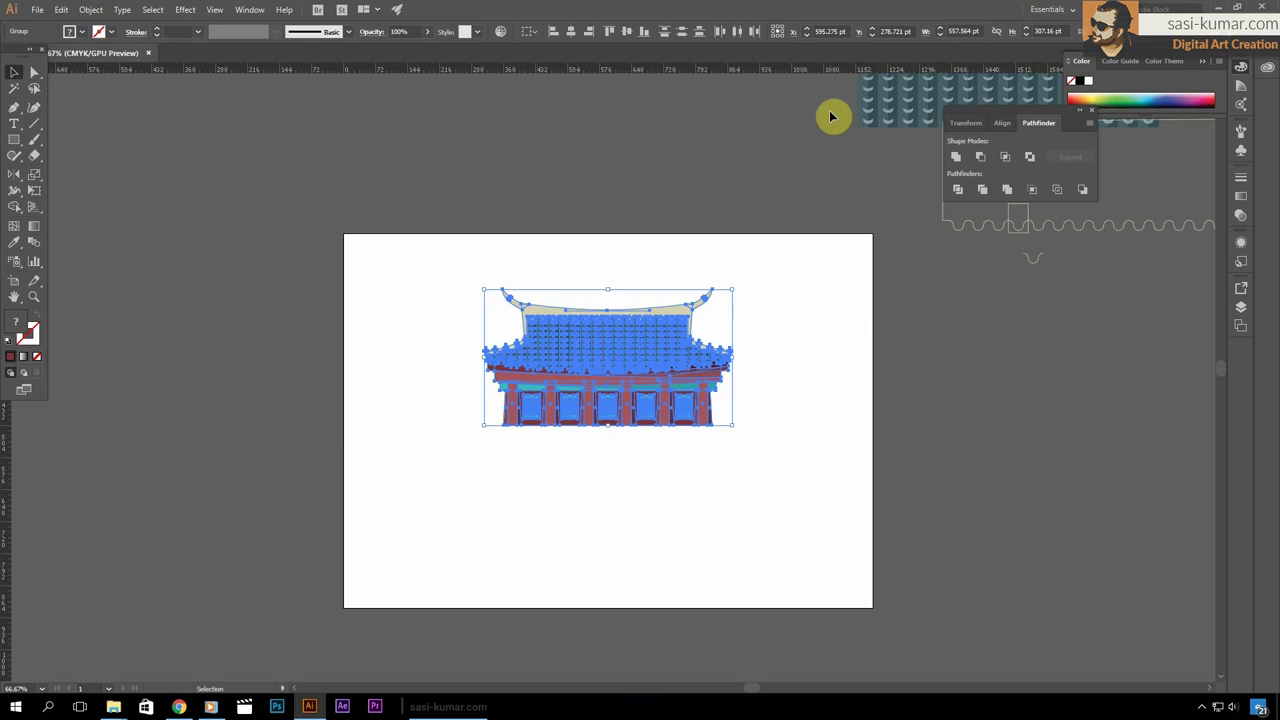
Move the wavy path aside and repeat a scaled tile pattern into a wide band below
left_click(408, 204)
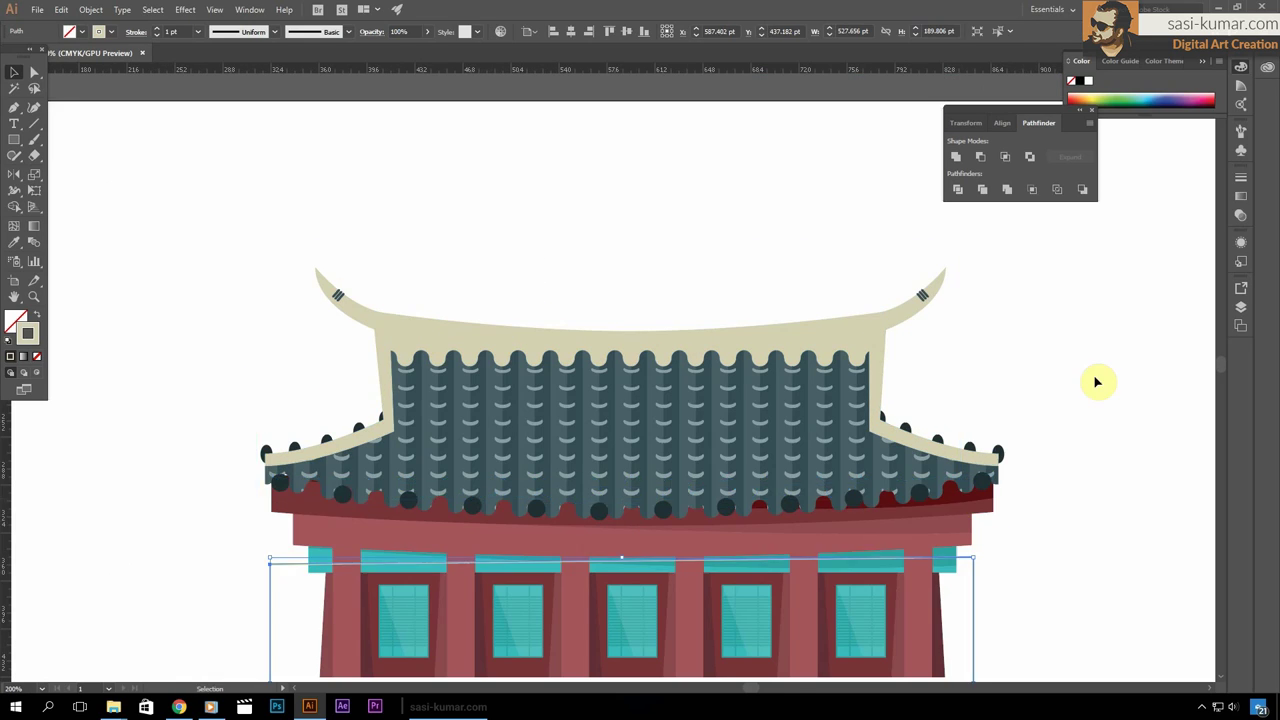
mouse_move(760, 420)
left_mouse_down()
mouse_move(668, 375)
mouse_move(491, 551)
left_mouse_up()
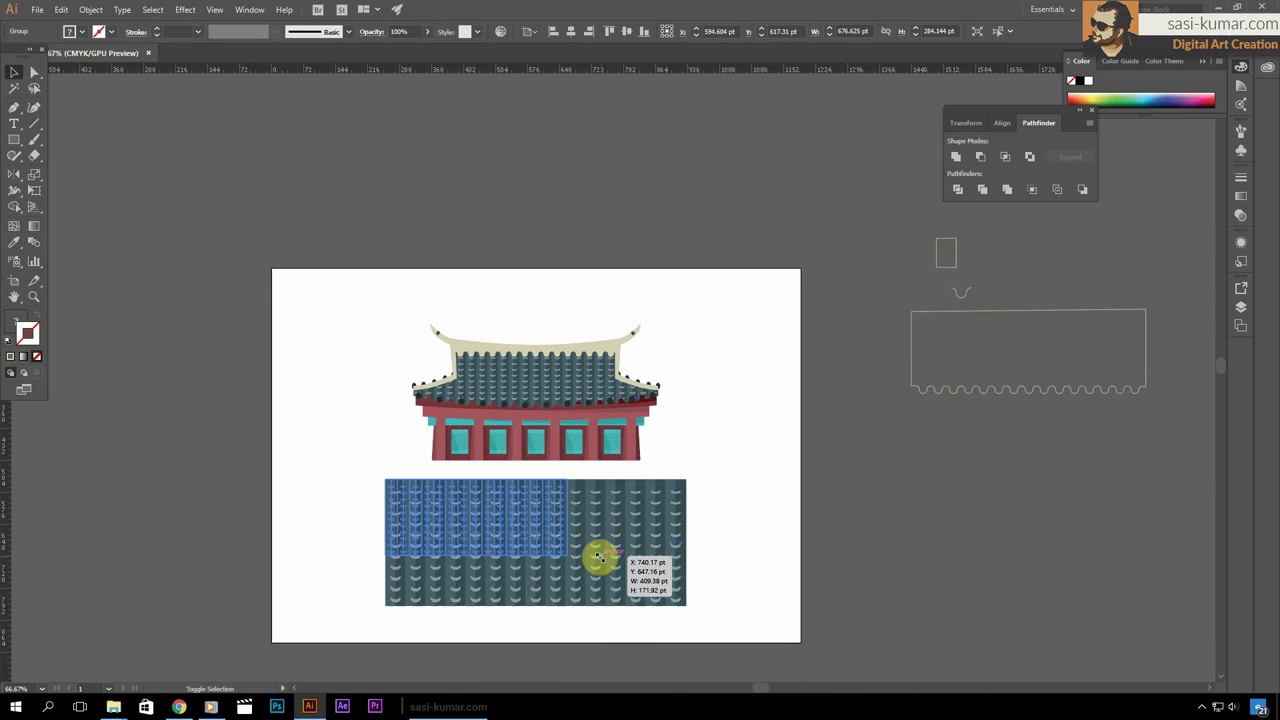
mouse_move(600, 557)
left_mouse_down()
mouse_move(509, 466)
mouse_move(408, 440)
left_mouse_up()
mouse_move(729, 457)
left_mouse_down()
mouse_move(669, 428)
mouse_move(662, 527)
mouse_move(675, 410)
left_mouse_up()
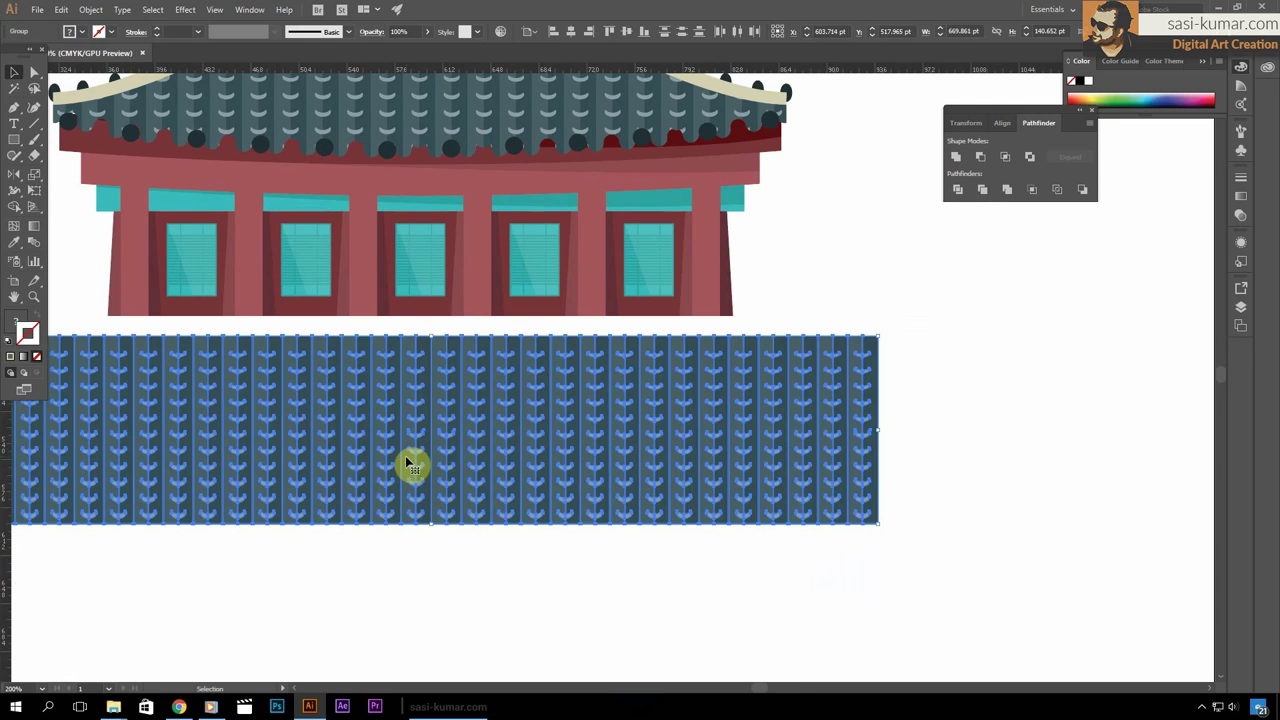
key("ctrl+minus")
left_click(745, 184)
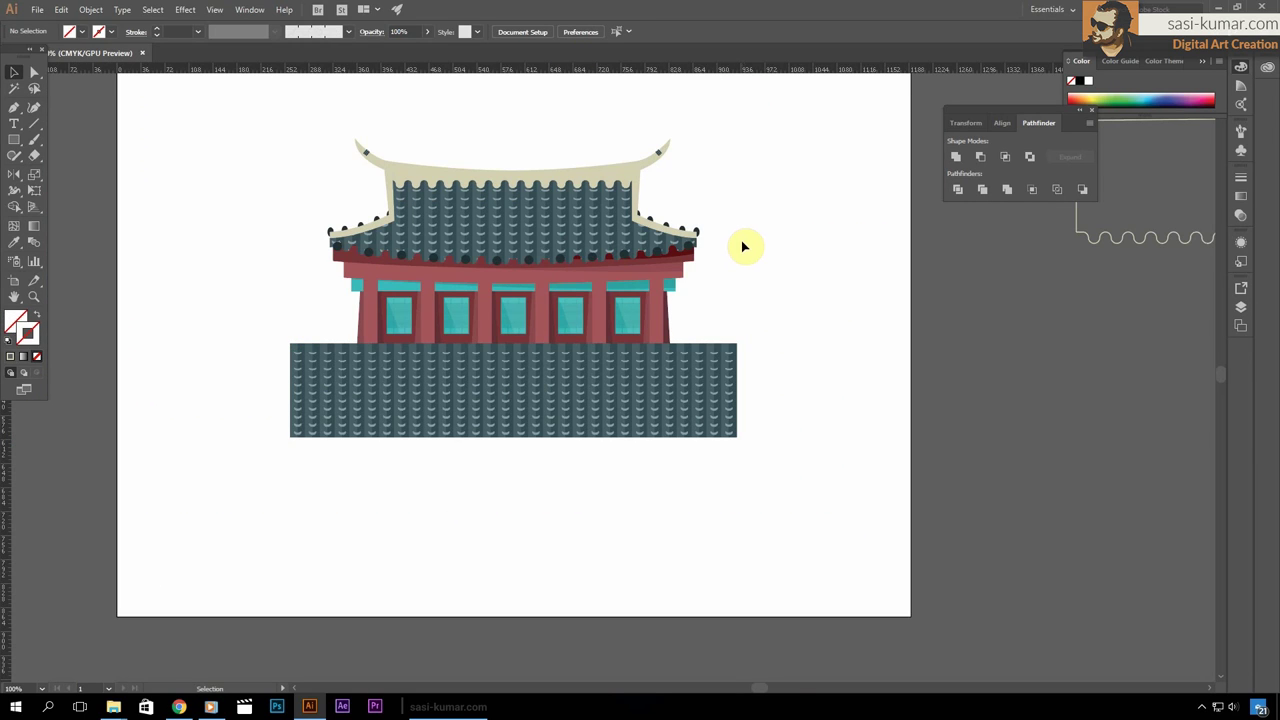
Position and resize the wavy path along the top of the lower tile band
left_click_drag(1137, 243, 686, 559)
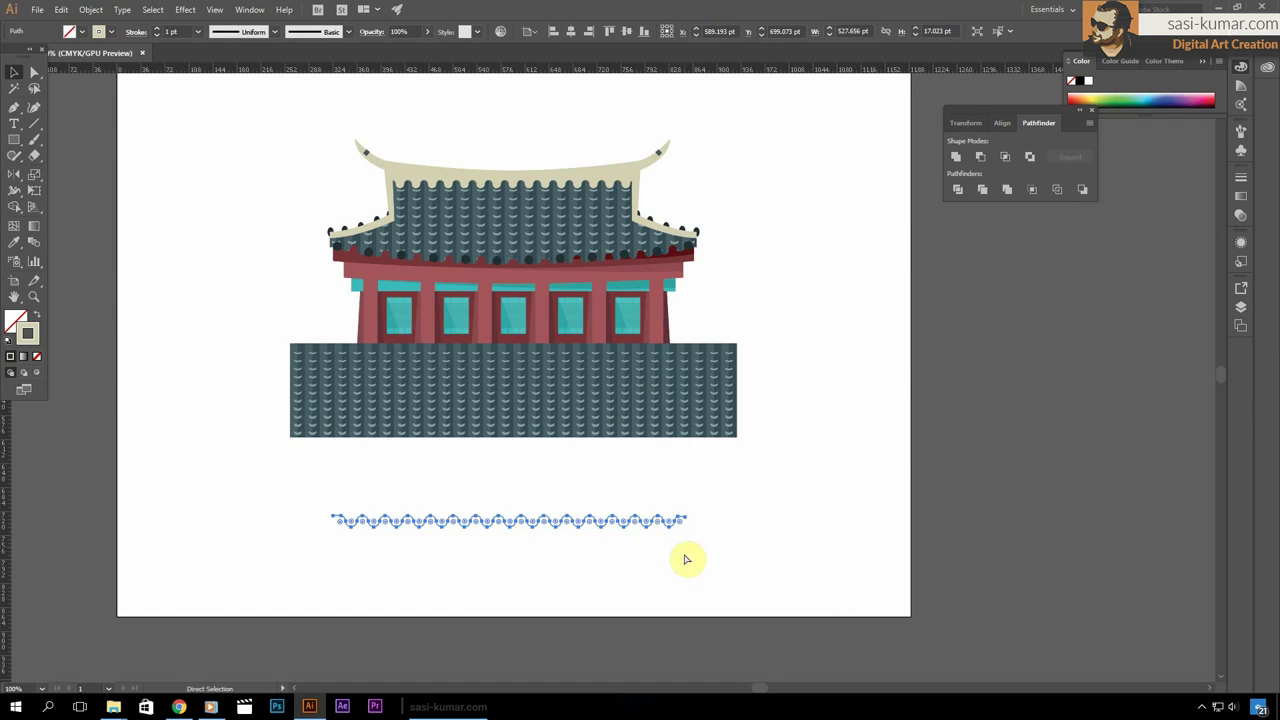
scroll(686, 559, "up", 5)
scroll(297, 223, "left", 3)
scroll(514, 306, "down", 3)
left_click_drag(523, 361, 450, 222)
scroll(450, 222, "up", 2)
mouse_move(1000, 385)
left_mouse_down()
mouse_move(1086, 386)
mouse_move(938, 385)
mouse_move(951, 386)
left_mouse_up()
mouse_move(166, 373)
left_mouse_down()
mouse_move(166, 443)
mouse_move(166, 408)
left_mouse_up()
mouse_move(957, 418)
left_mouse_down()
mouse_move(817, 430)
mouse_move(767, 400)
left_mouse_up()
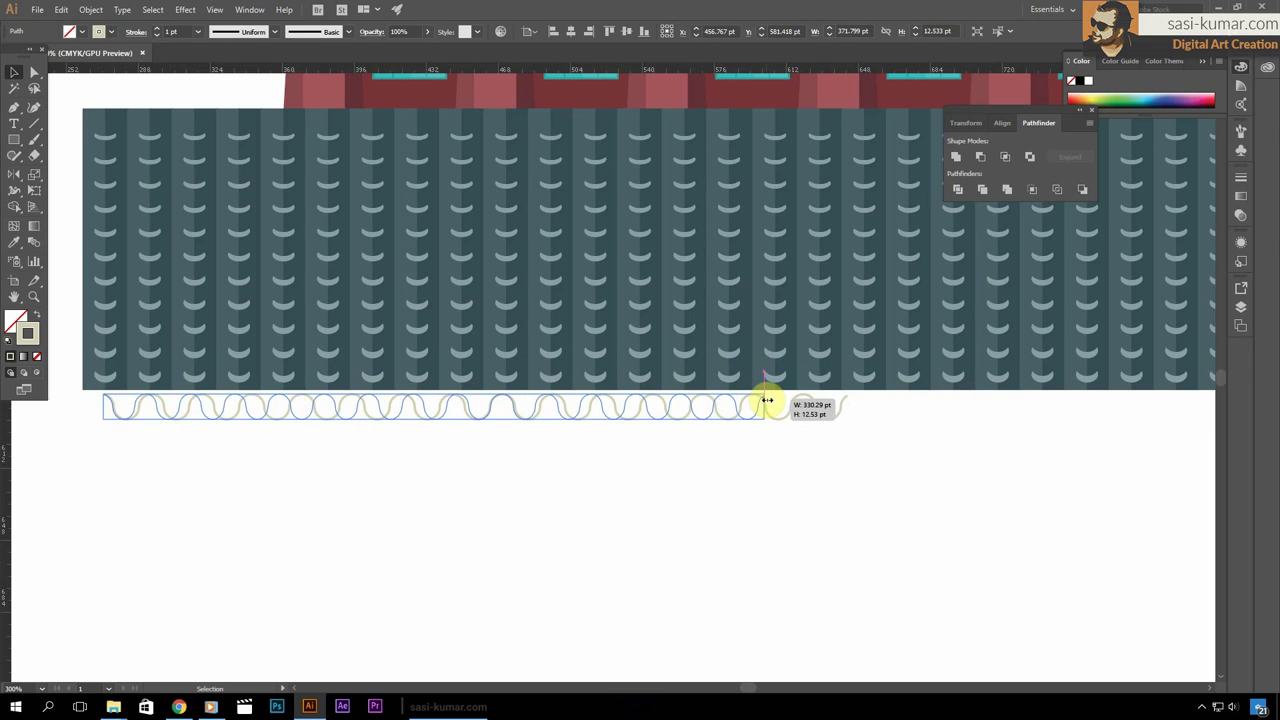
left_click_drag(391, 423, 437, 391)
left_click(403, 440)
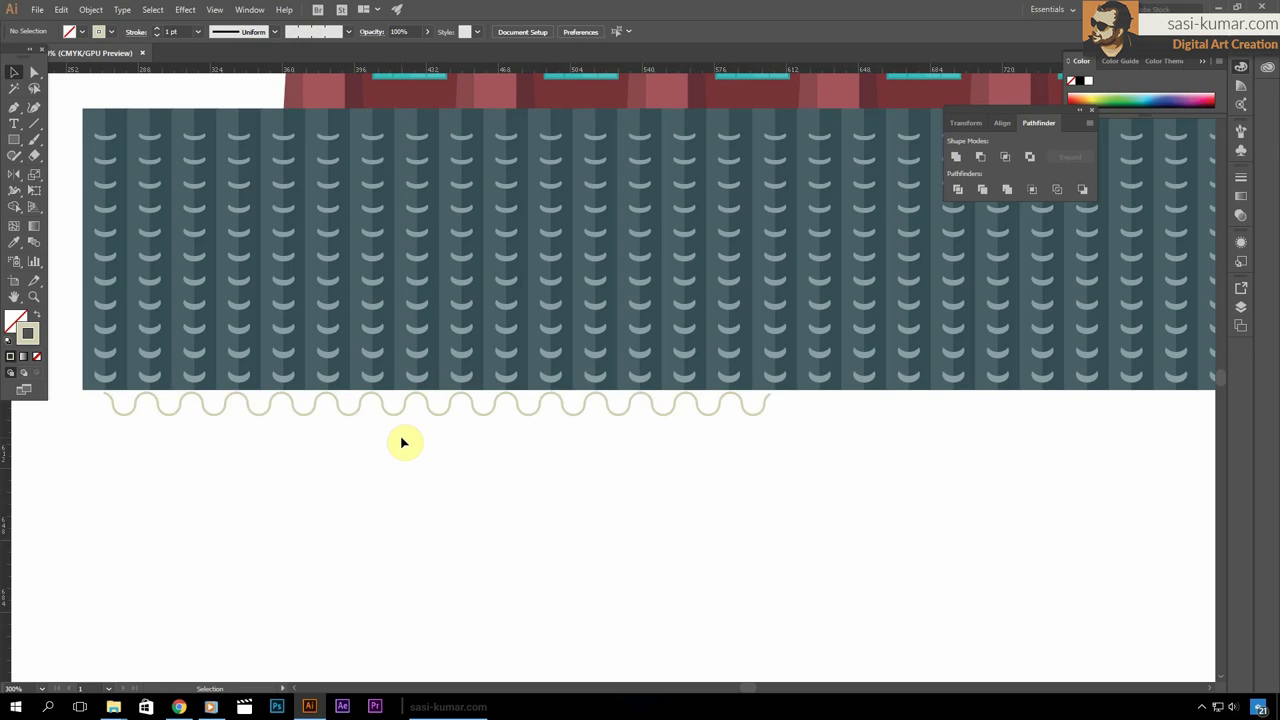
Duplicate the wave to the right, join the pieces, and place it below the tile block
left_click_drag(136, 404, 803, 408)
scroll(737, 554, "up", 5)
left_click_drag(560, 420, 523, 423)
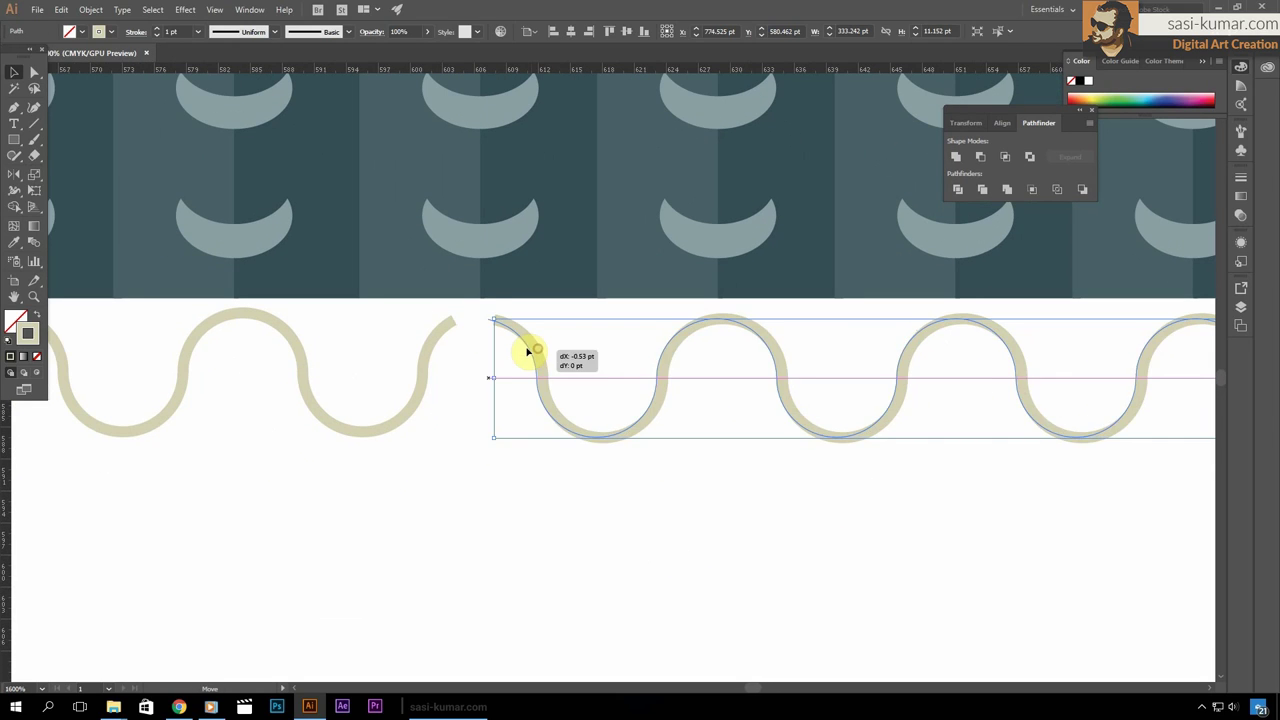
left_click(523, 323)
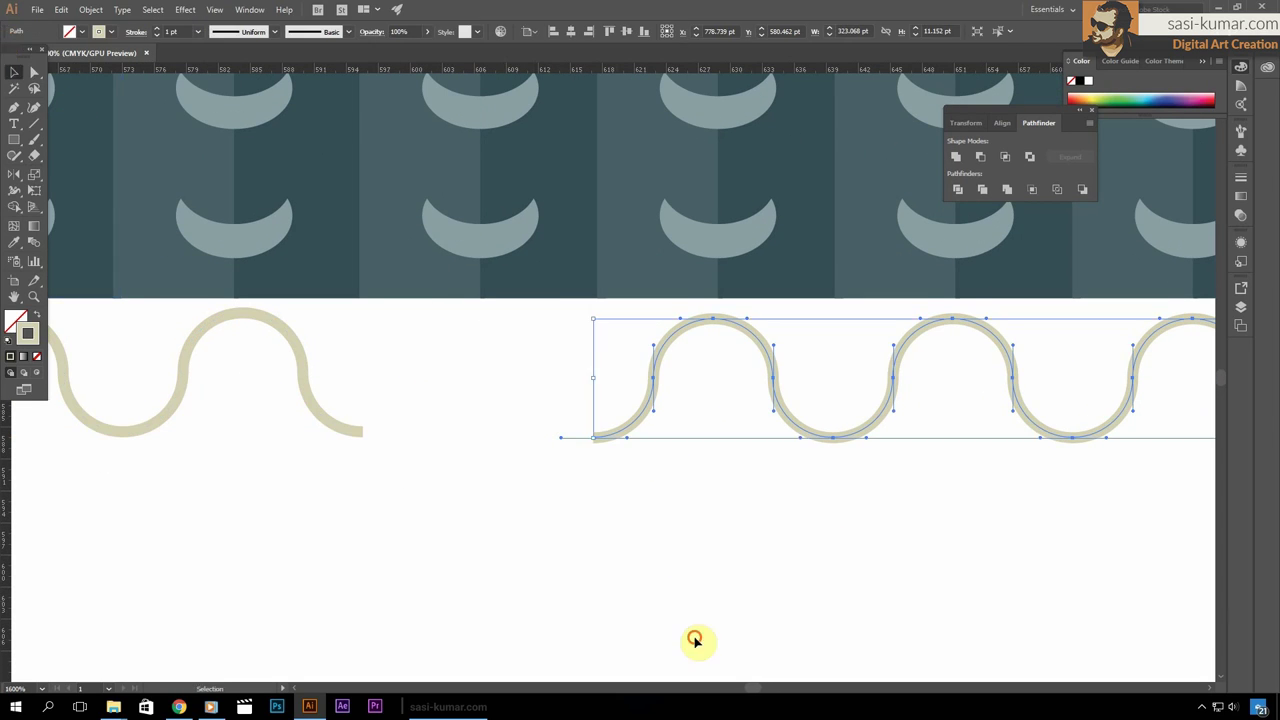
left_click(686, 590)
key("ctrl+0")
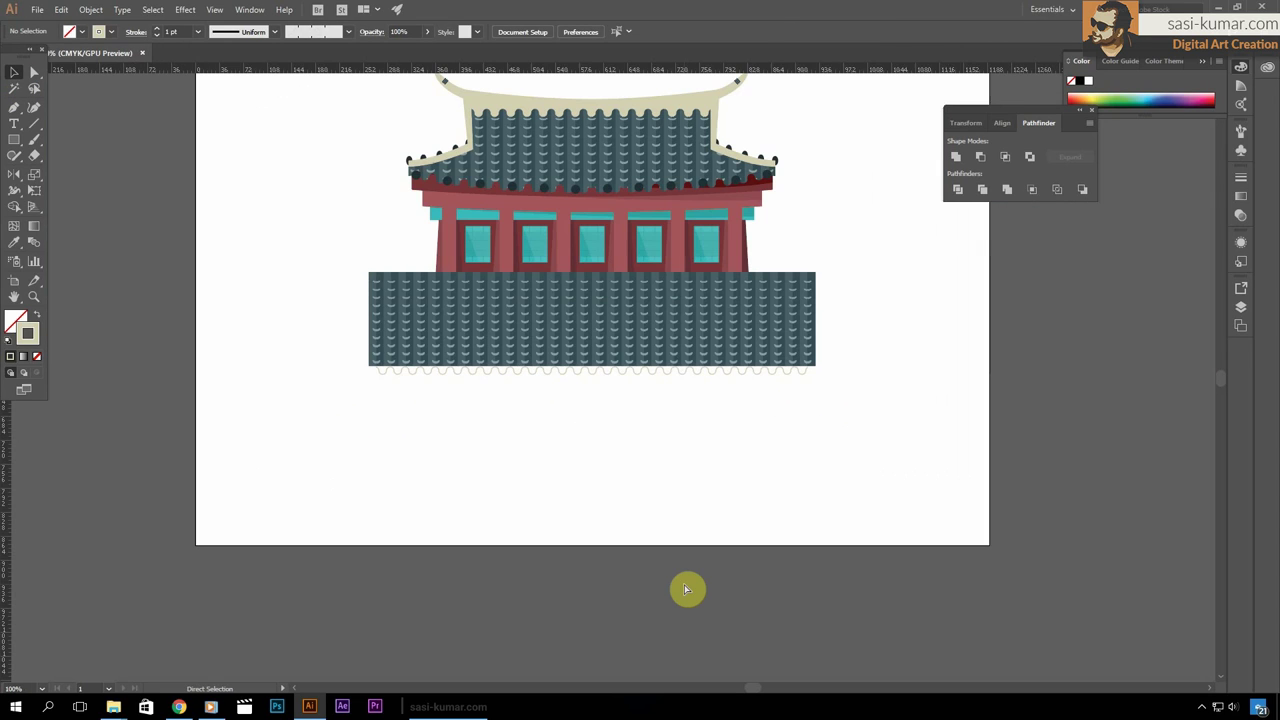
mouse_move(590, 370)
left_mouse_down()
mouse_move(586, 430)
mouse_move(589, 292)
left_mouse_up()
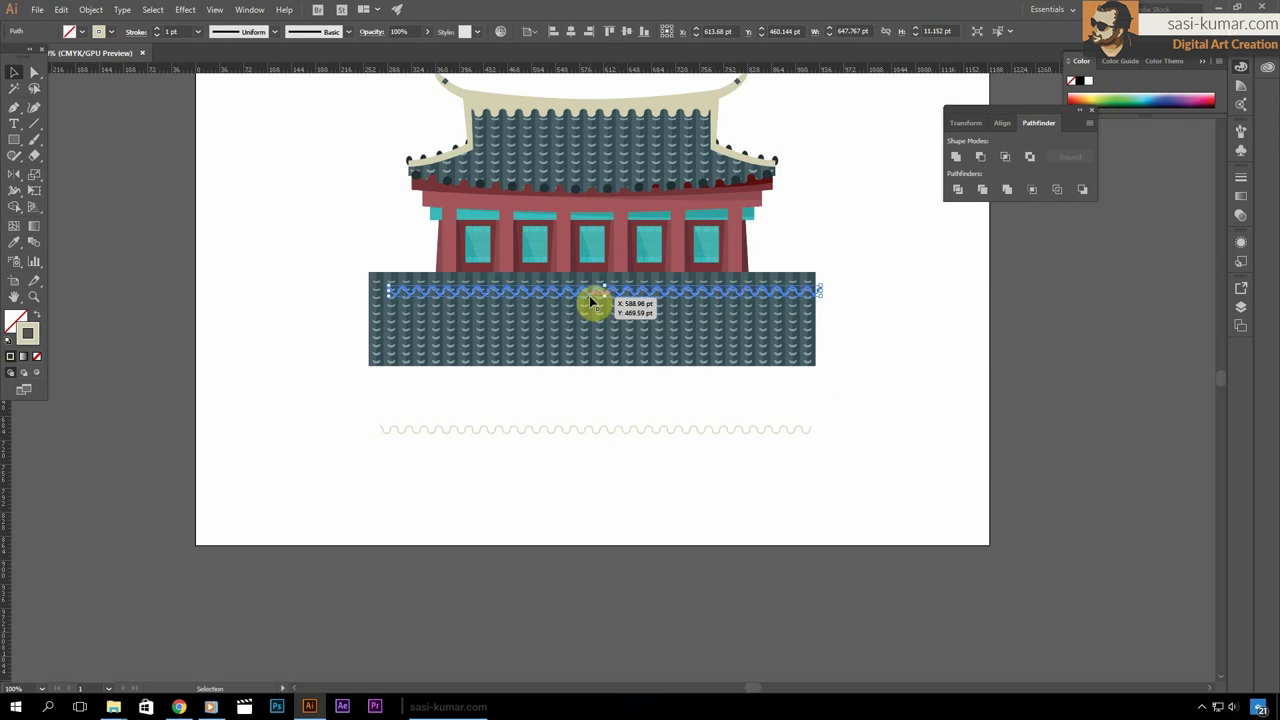
left_click(883, 214)
scroll(870, 278, "up", 1)
Reposition the lower tile block so it sits up over the top wave
left_click(592, 380)
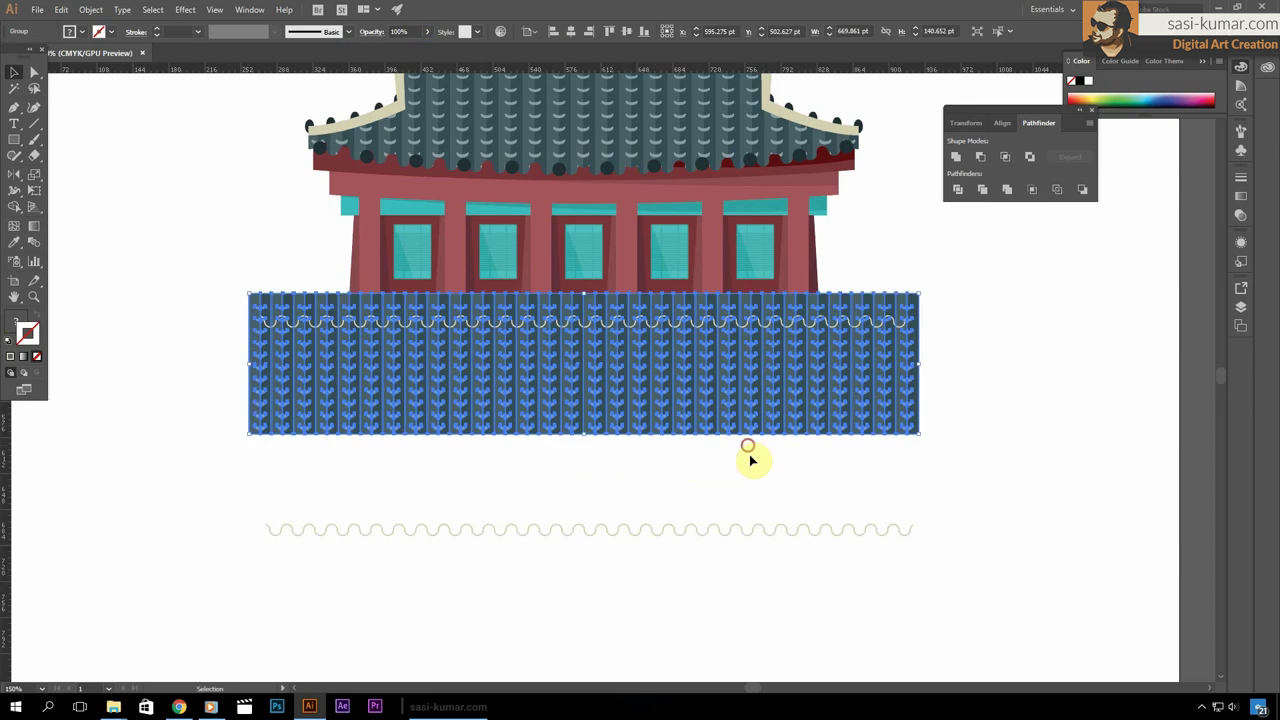
key("ctrl+=")
left_click_drag(748, 448, 748, 520)
left_click(995, 294)
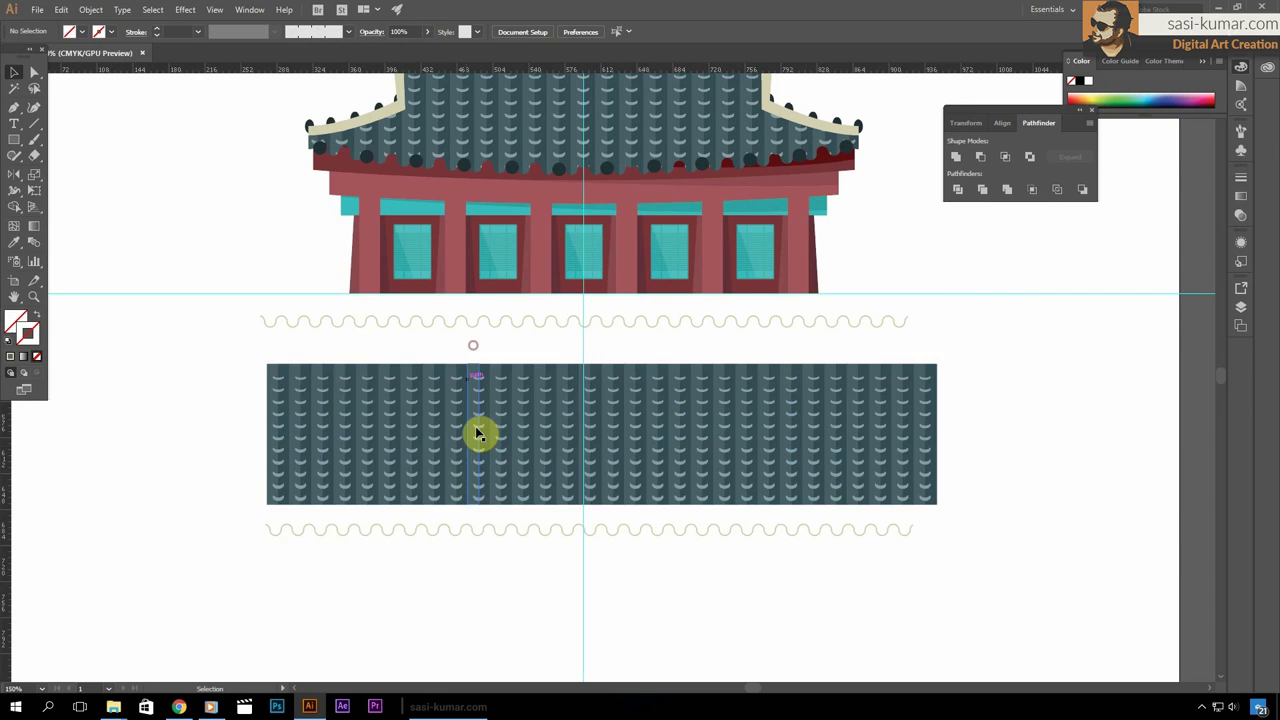
left_click_drag(477, 434, 477, 364)
left_click(880, 227)
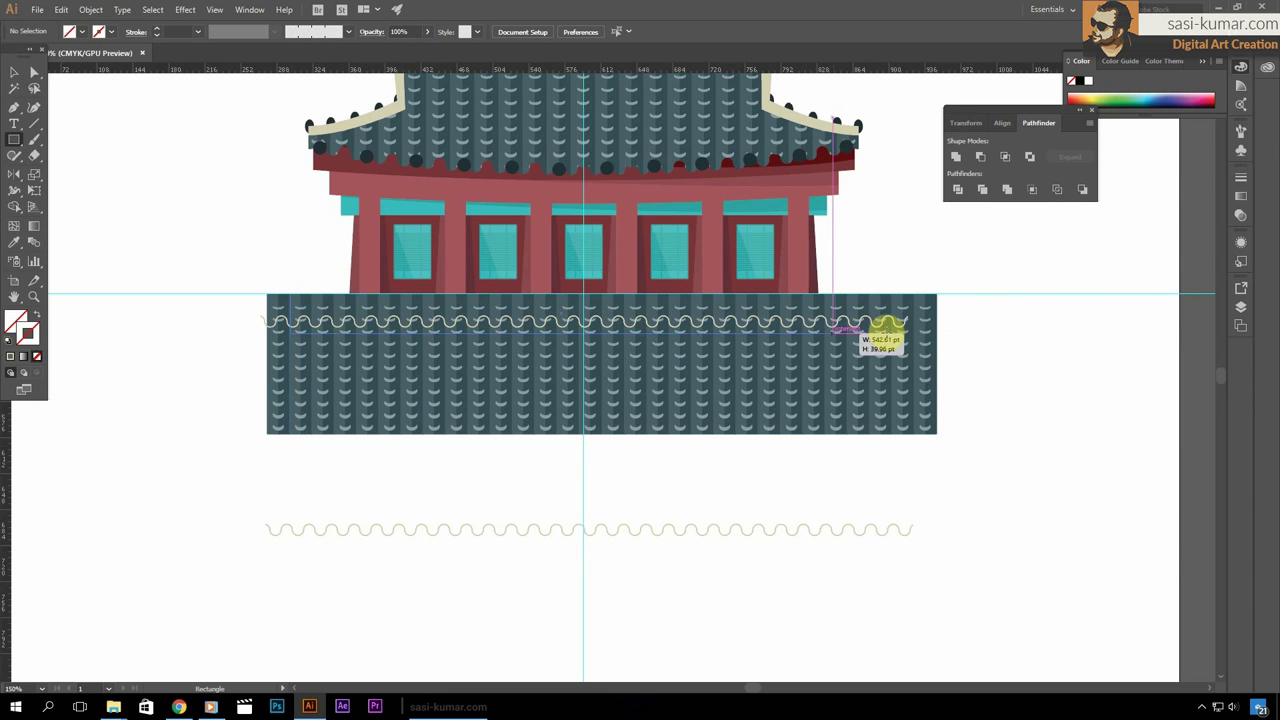
Draw a thin strip across the tile top, colour it beige, and raise the wave beneath it
left_click_drag(891, 302, 891, 302)
key("i")
left_click(497, 334)
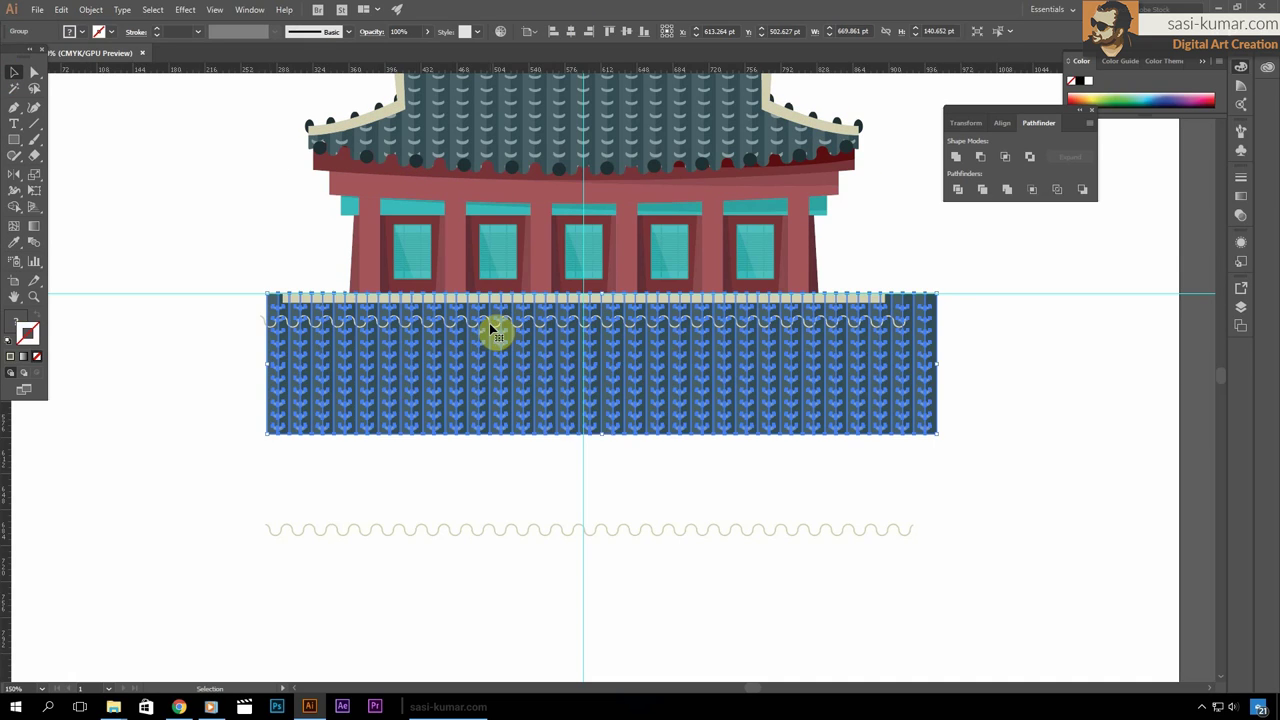
left_click(571, 34)
left_click(938, 264)
scroll(938, 264, "up", 1)
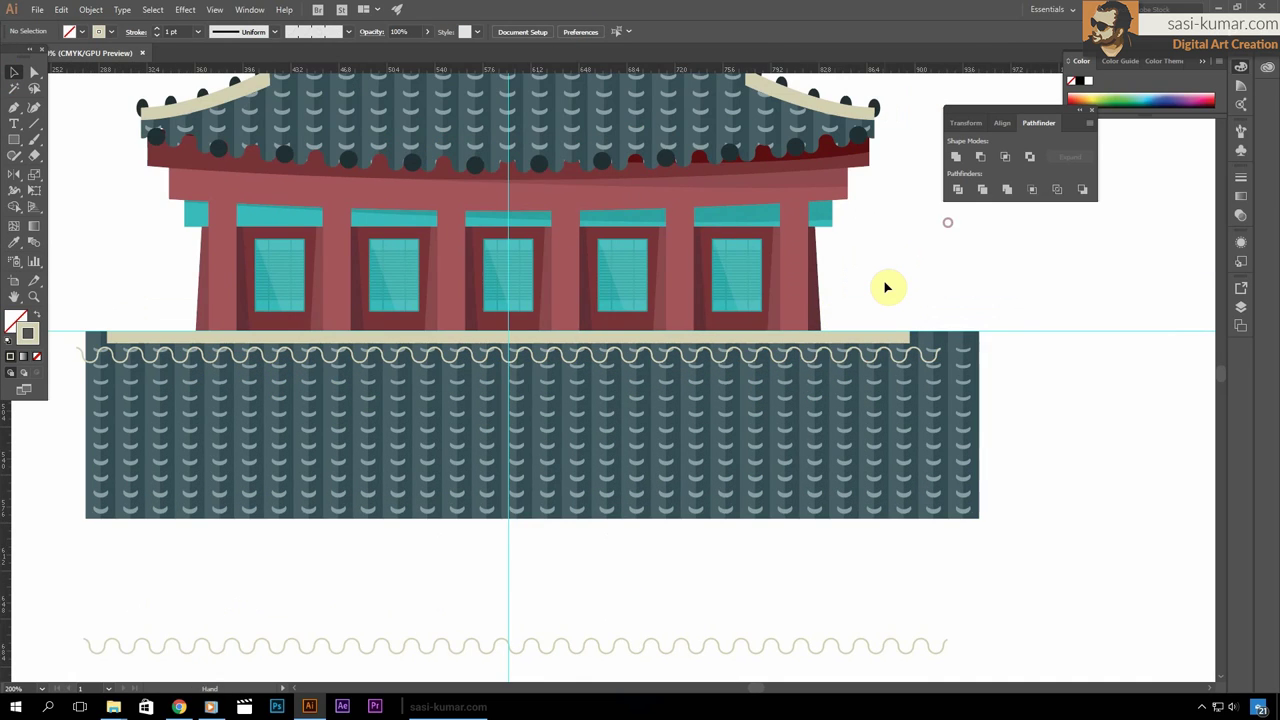
Edit the wave path's left-end anchors in isolation mode, then exit isolation
double_click(920, 352)
left_click(34, 71)
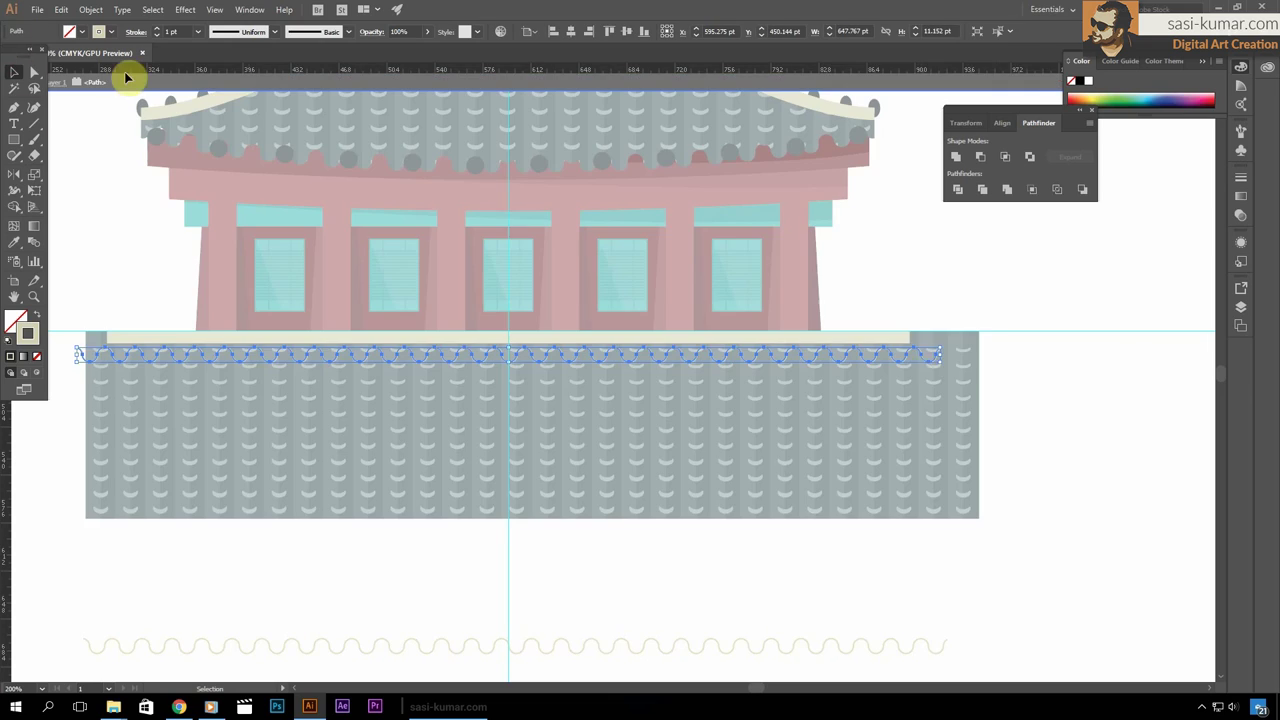
left_click_drag(60, 390, 100, 320)
scroll(957, 409, "up", 1)
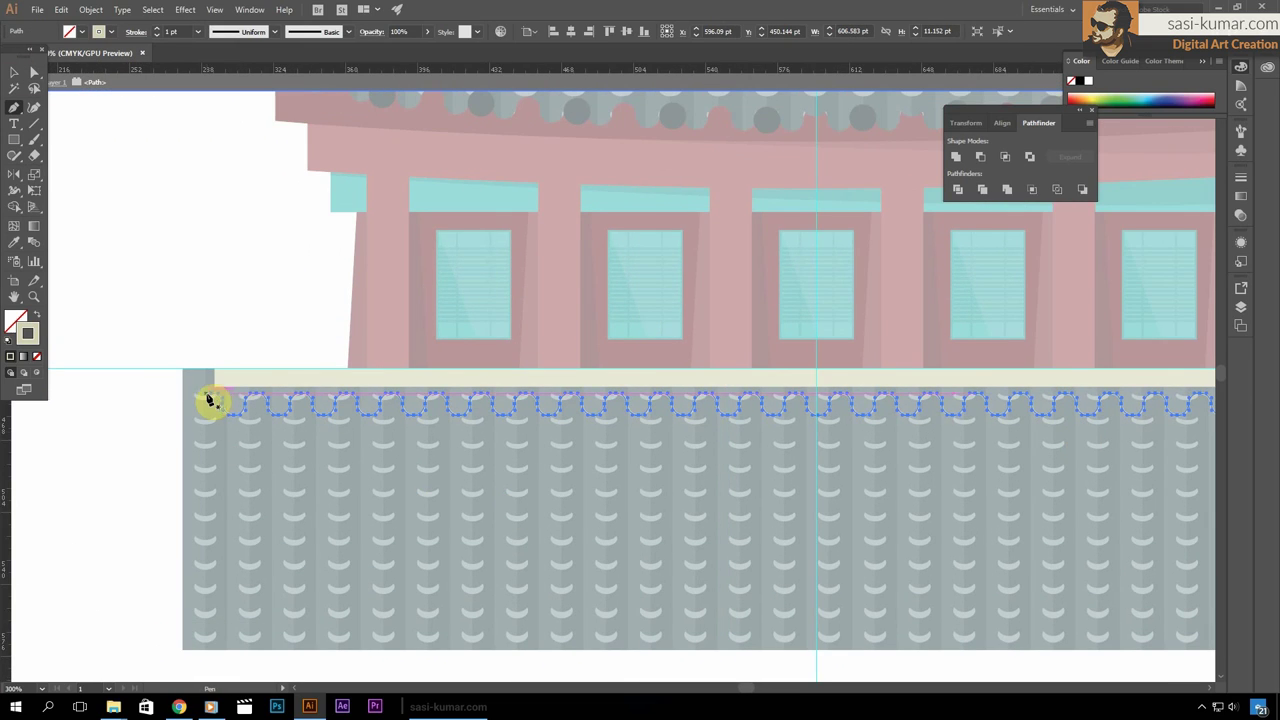
key("p")
key("Escape")
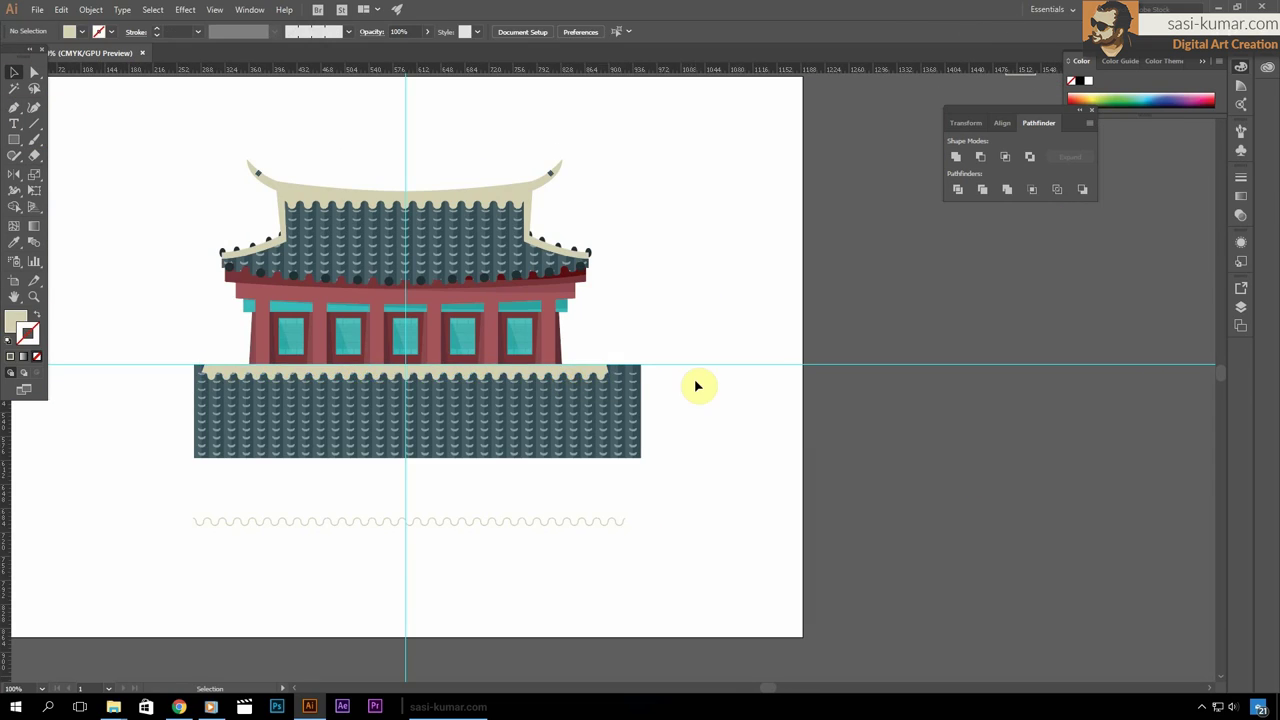
scroll(586, 360, "up", 2)
Draw the left half of the roof outline with the Pen tool and curve its left edge
key("p")
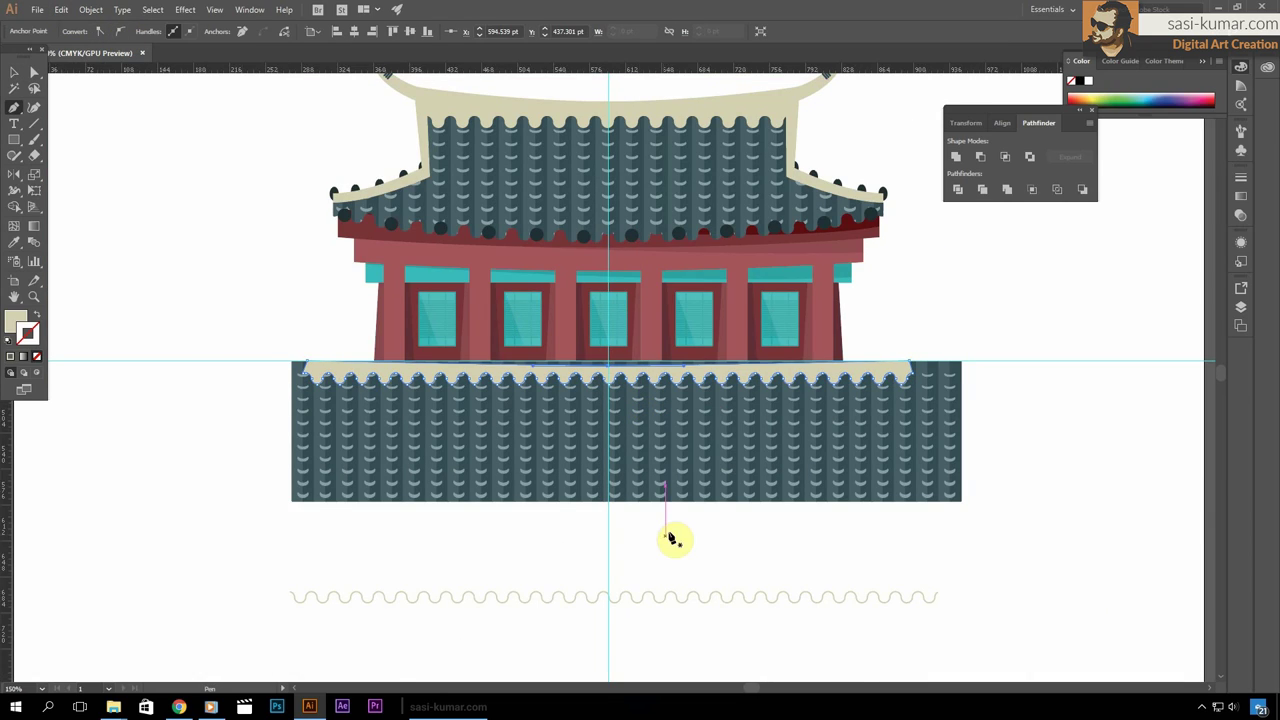
left_click(14, 74)
left_click(333, 281)
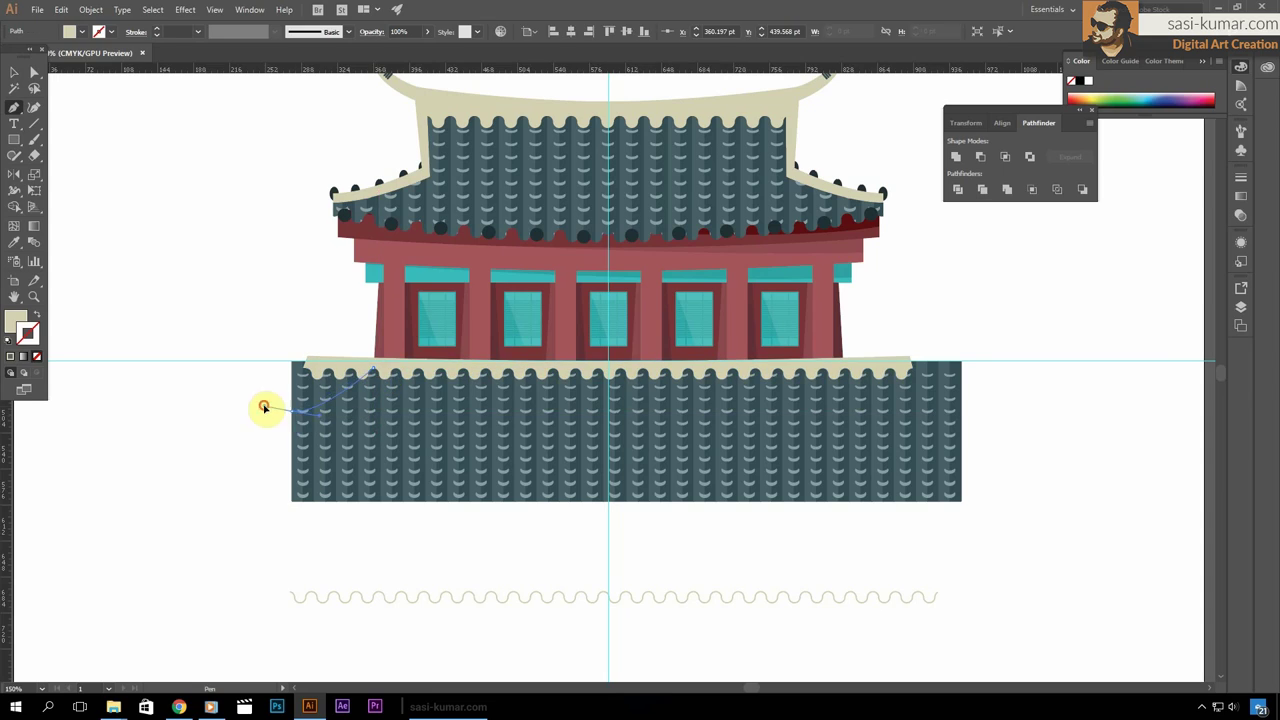
left_click(608, 437)
left_click(608, 373)
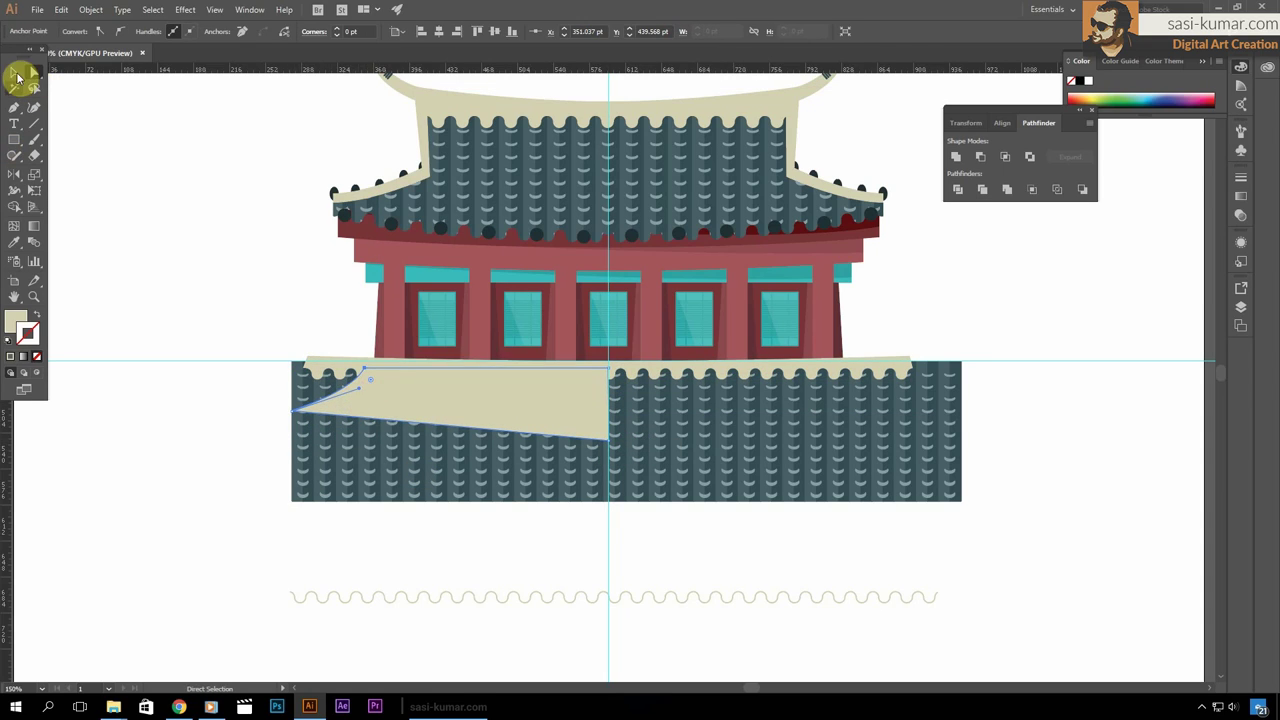
left_click(18, 76)
left_click(503, 413)
left_click(292, 410, "ctrl")
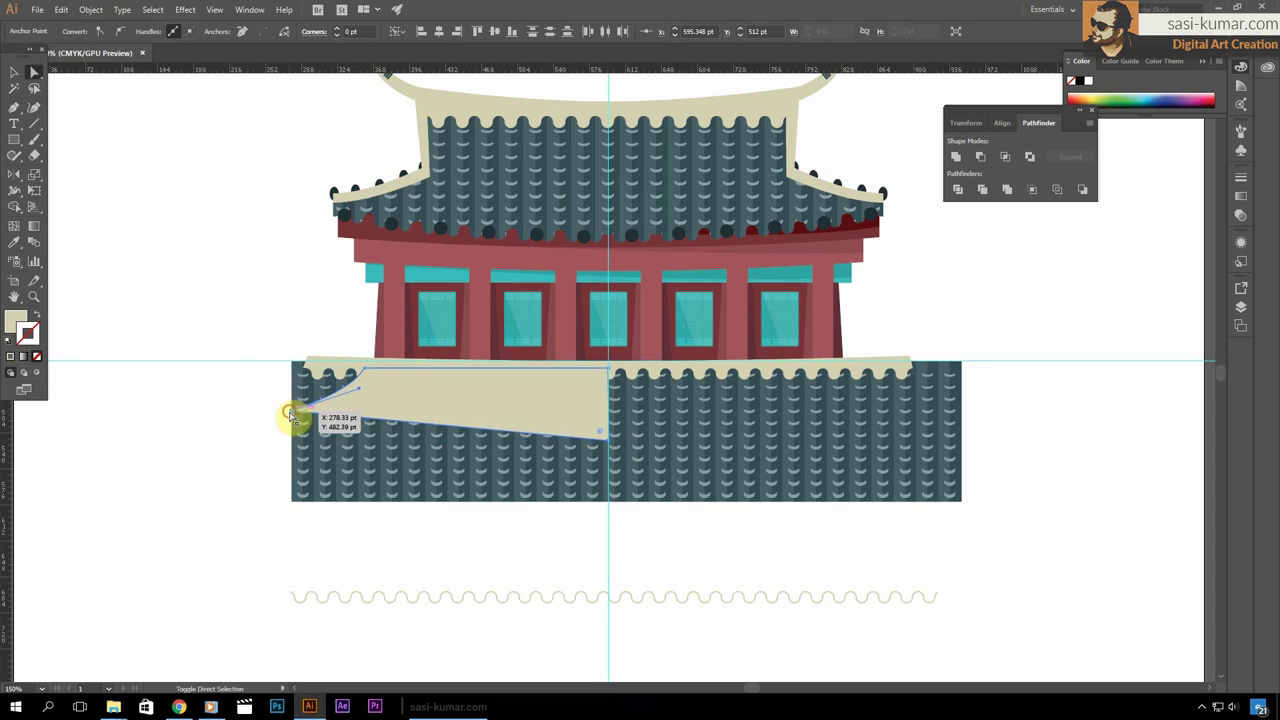
left_click_drag(335, 407, 489, 380)
Reflect a copy of the half-shape to form the right side of the roof
key("o")
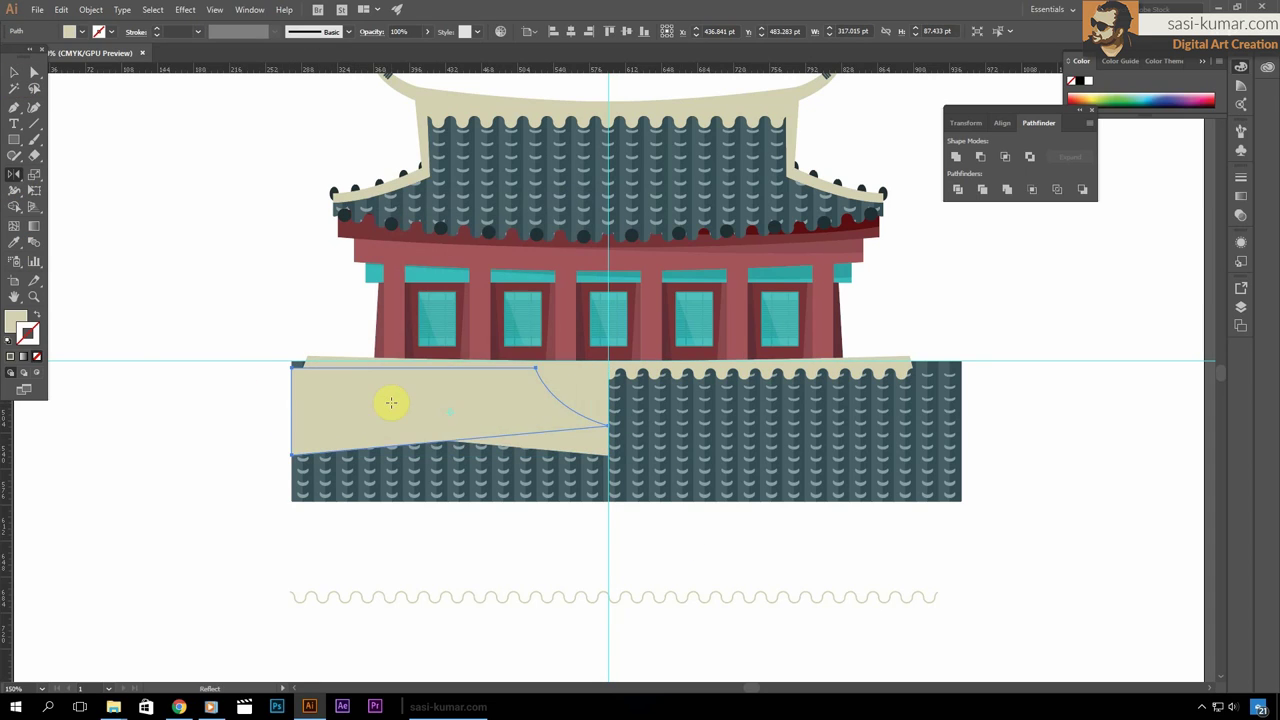
left_click_drag(386, 403, 657, 400)
left_click(528, 31)
key("ctrl+equal")
key("ctrl+equal")
key("ctrl+equal")
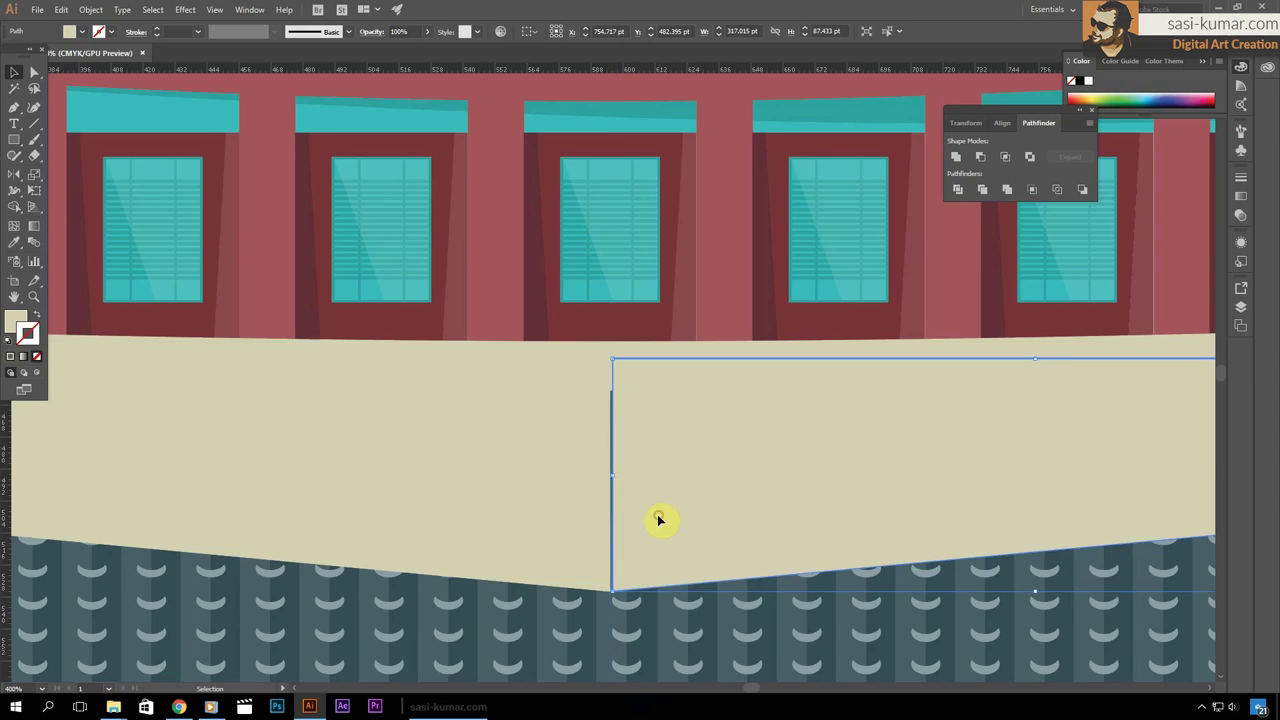
double_click(659, 519)
scroll(748, 517, "down", 3)
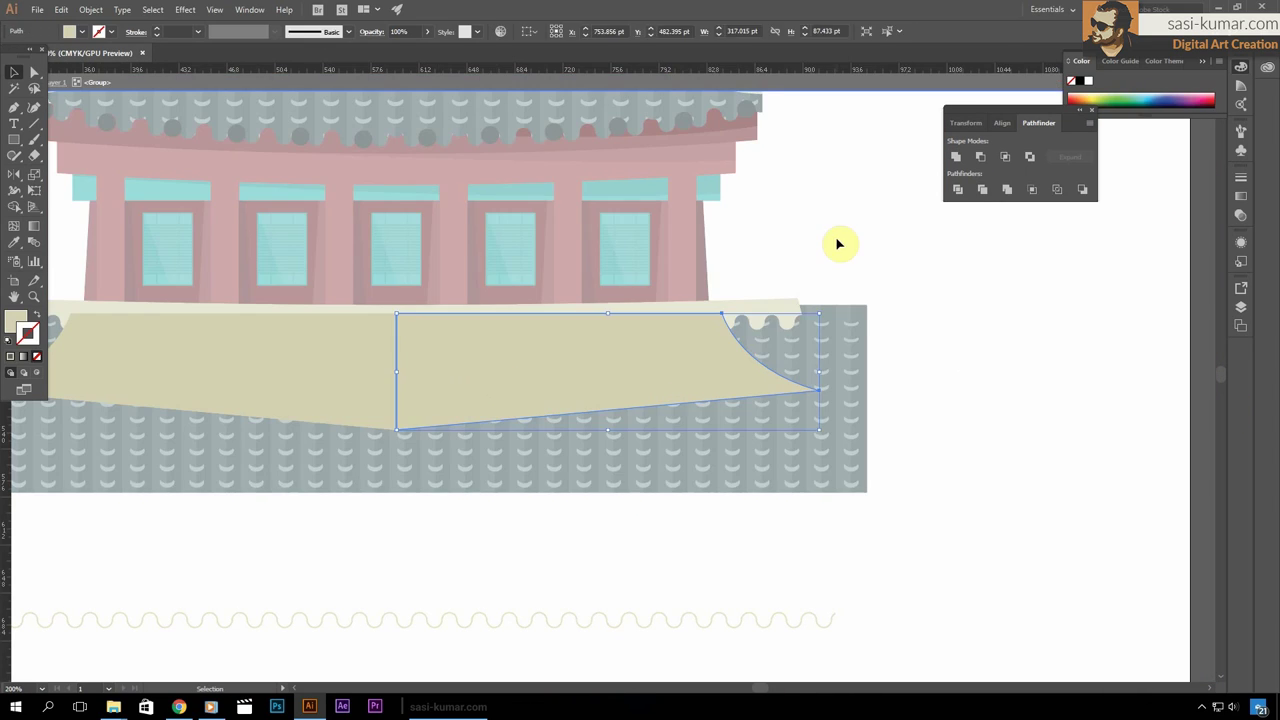
key("Escape")
Make the roof shapes stroke-only and delete the vertical middle line
left_click(36, 318)
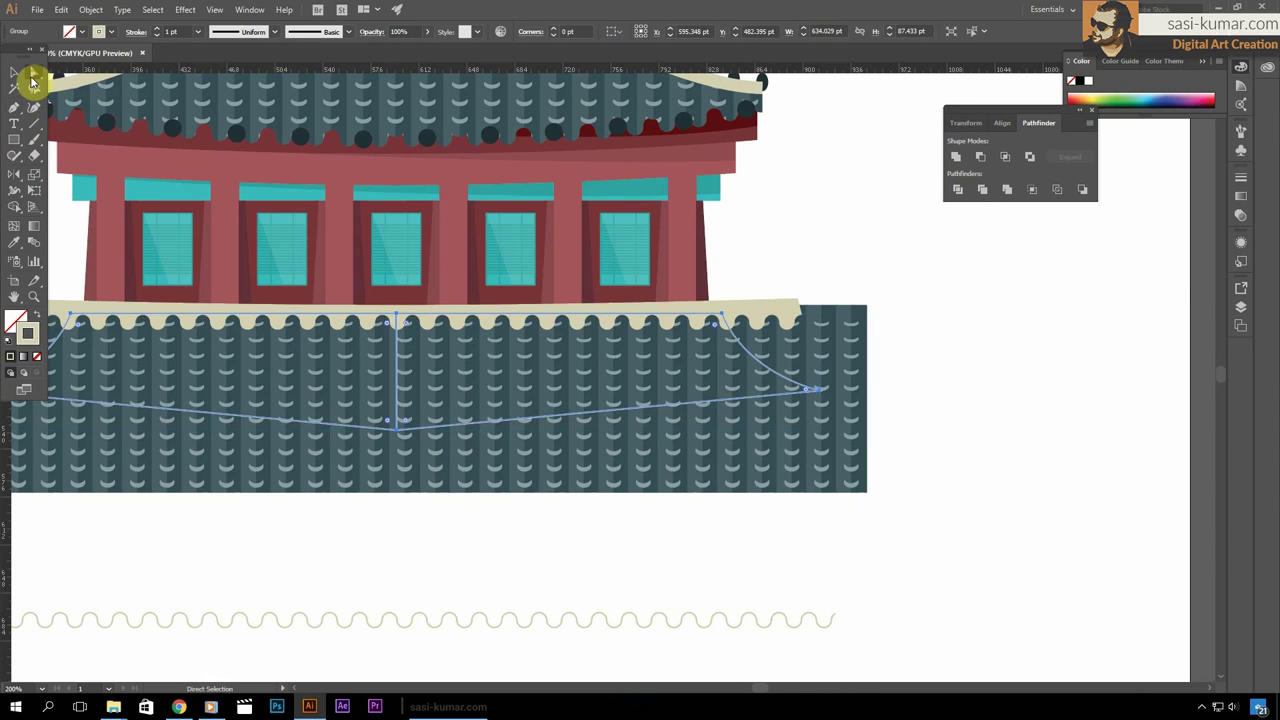
scroll(292, 380, "up", 3)
left_click(611, 366)
key("Delete")
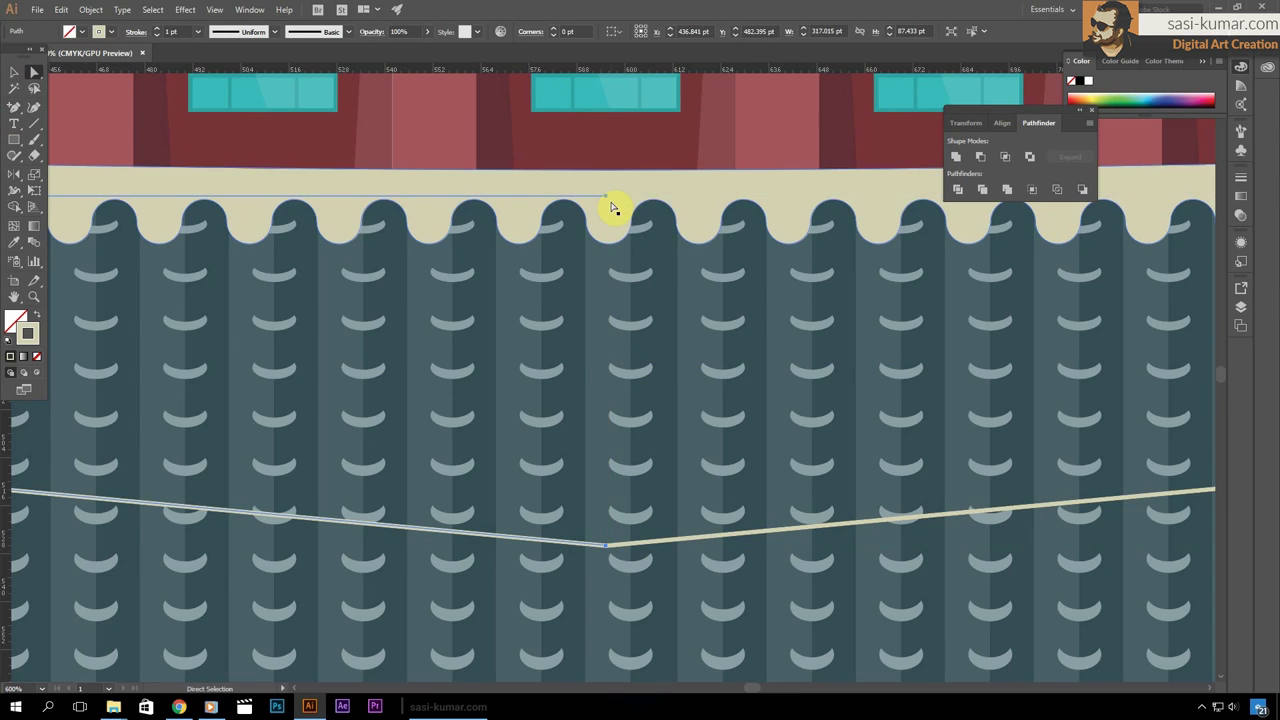
Average and join the outline's endpoints into one closed path and move it over the tiles
key("ctrl+0")
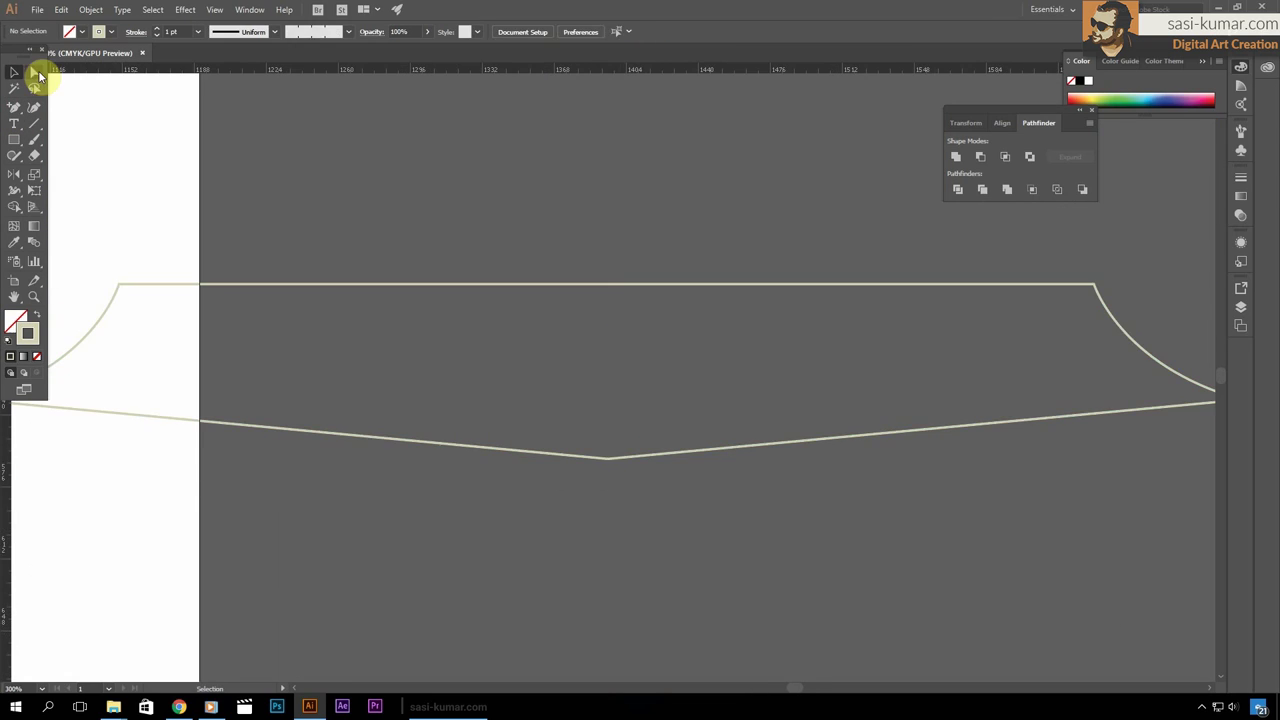
left_click(34, 72)
left_click_drag(607, 284, 610, 272)
right_click(565, 168)
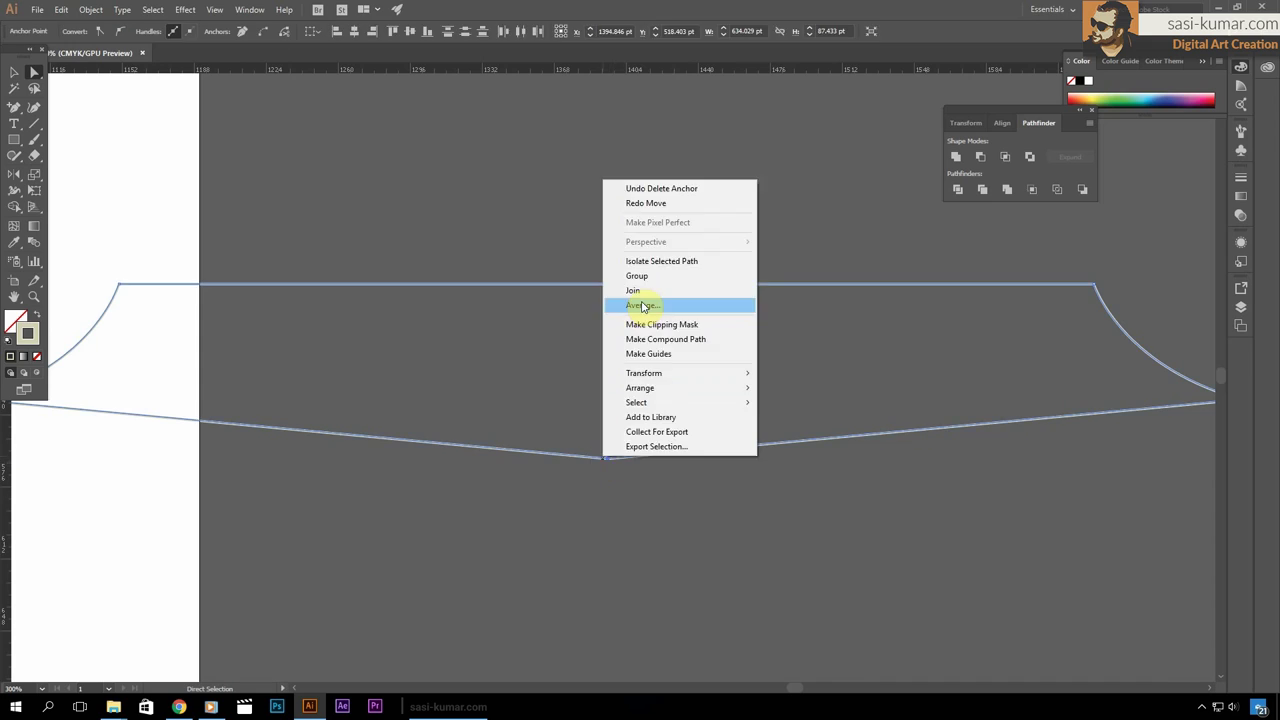
left_click(634, 303)
key("ctrl+minus")
key("ctrl+minus")
key("ctrl+minus")
left_click_drag(944, 341, 395, 318)
Move the eave strip aside, clip the tile block to the curved outline (Ctrl+7), then restore the strip
key("ctrl+plus")
key("ctrl+plus")
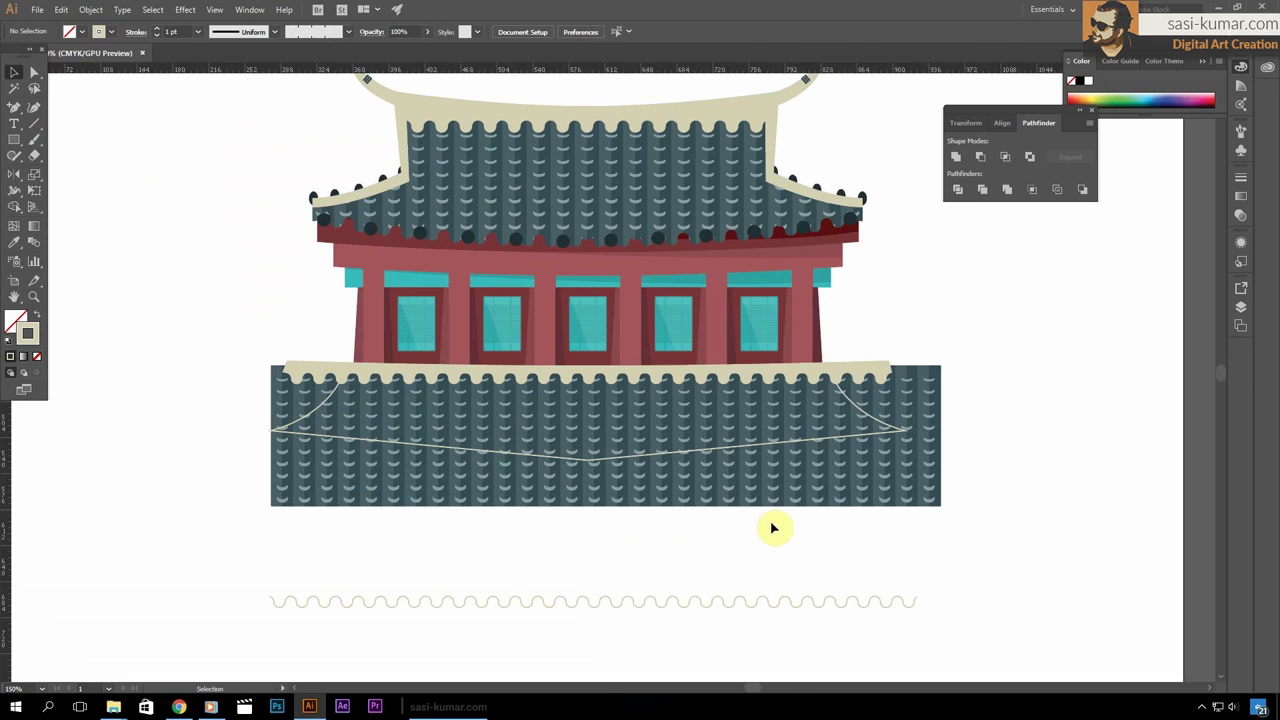
key("a")
key("v")
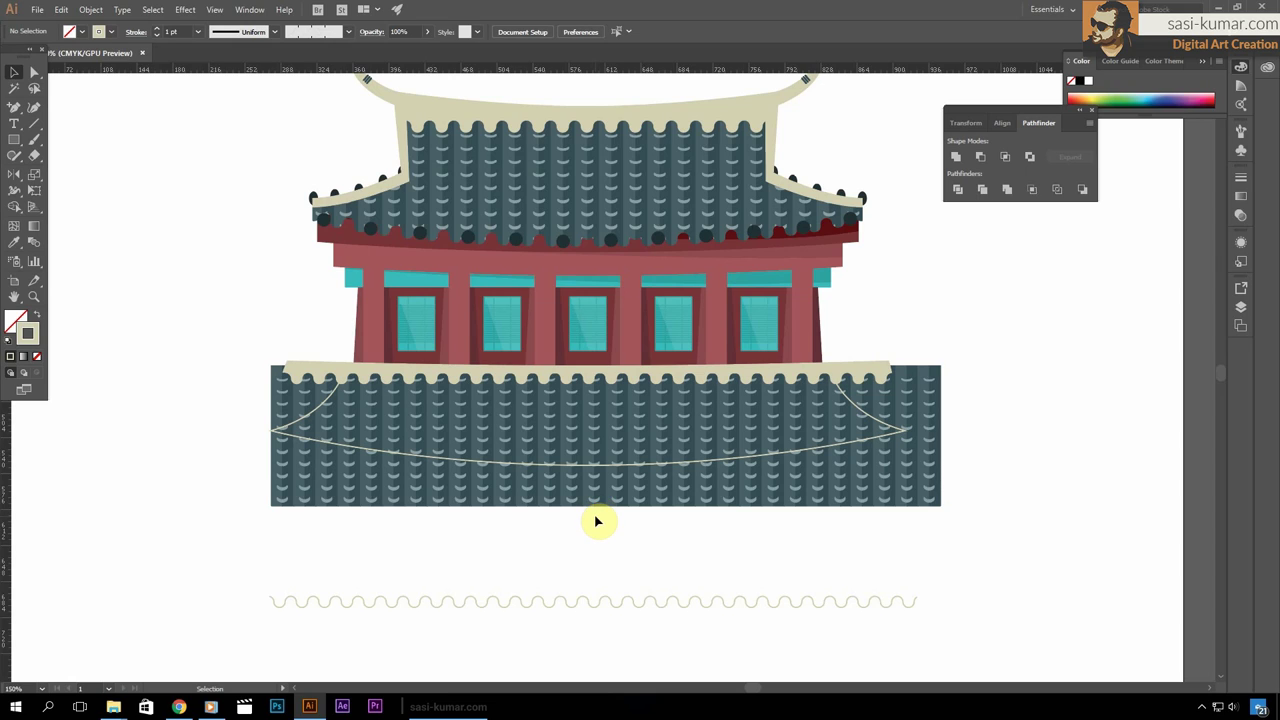
left_click_drag(687, 378, 634, 517)
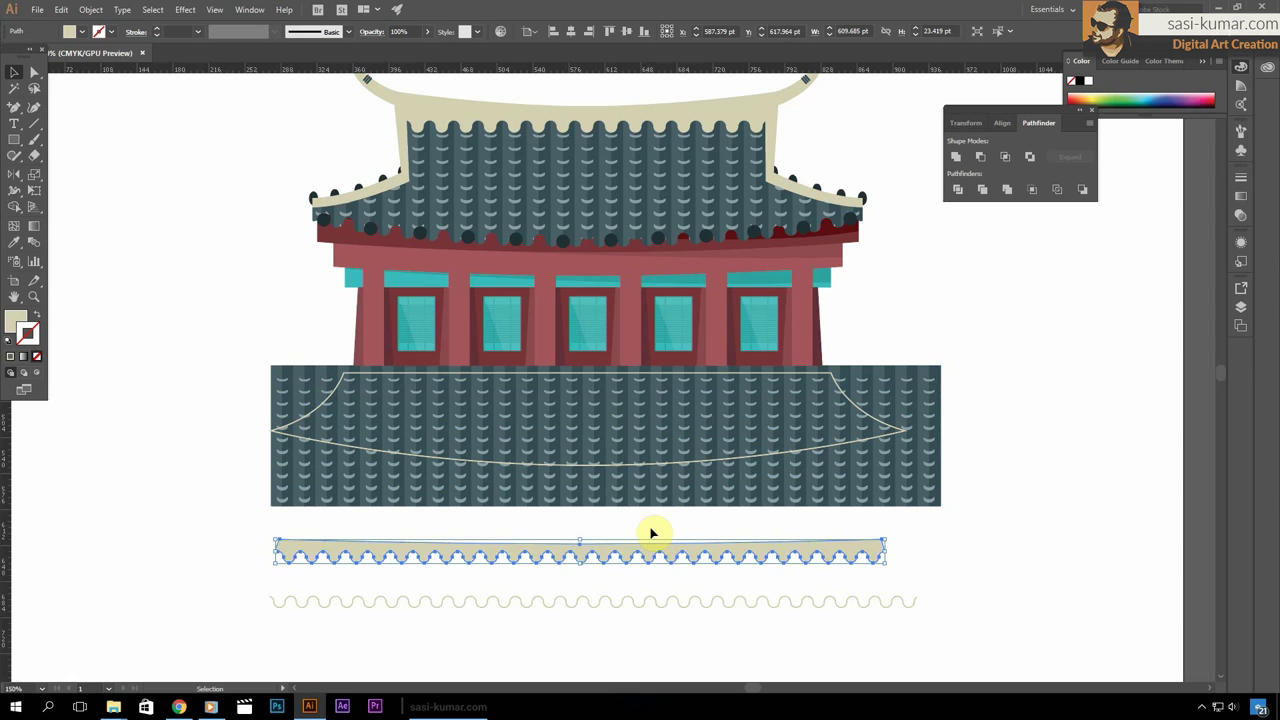
left_click_drag(639, 487, 639, 482)
left_click(631, 519)
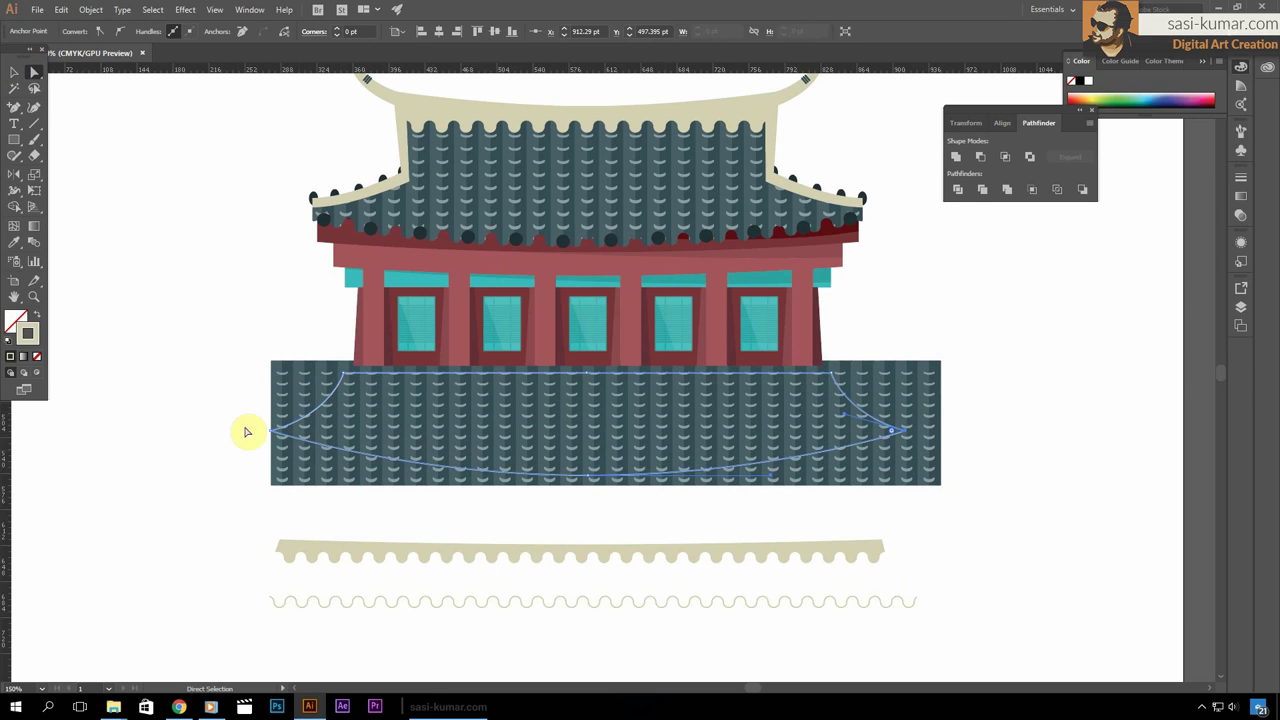
left_click(14, 72)
key("ctrl+7")
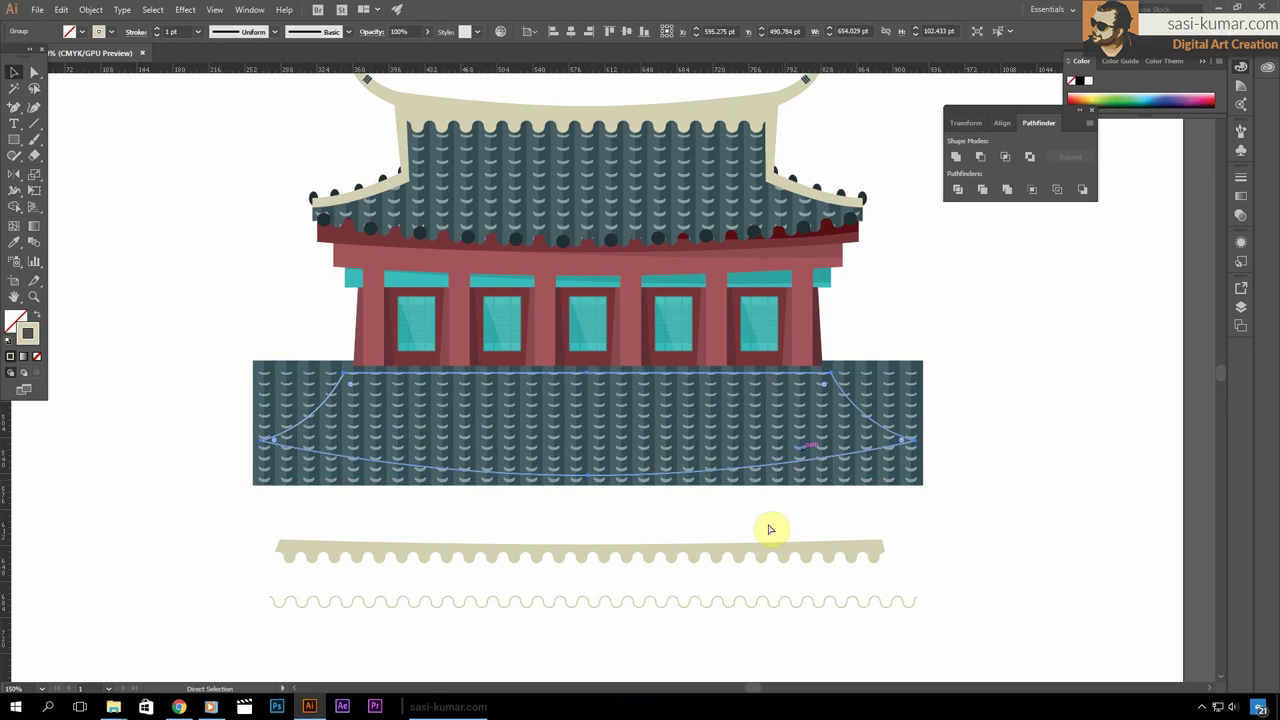
left_click(1029, 303)
left_click_drag(469, 571, 479, 387)
left_click(1051, 486)
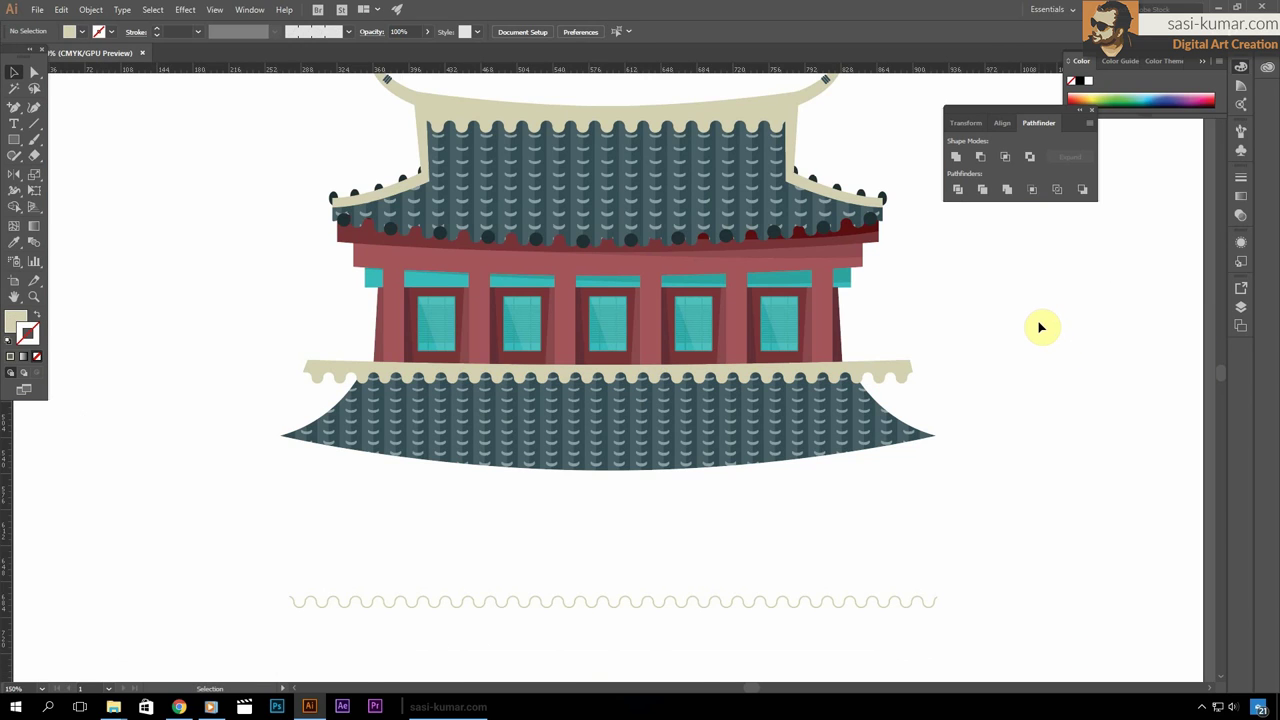
Apply the scalloped brush to the roof's bottom curve and expand it into paths
scroll(1040, 327, "up", 3)
left_click(14, 106)
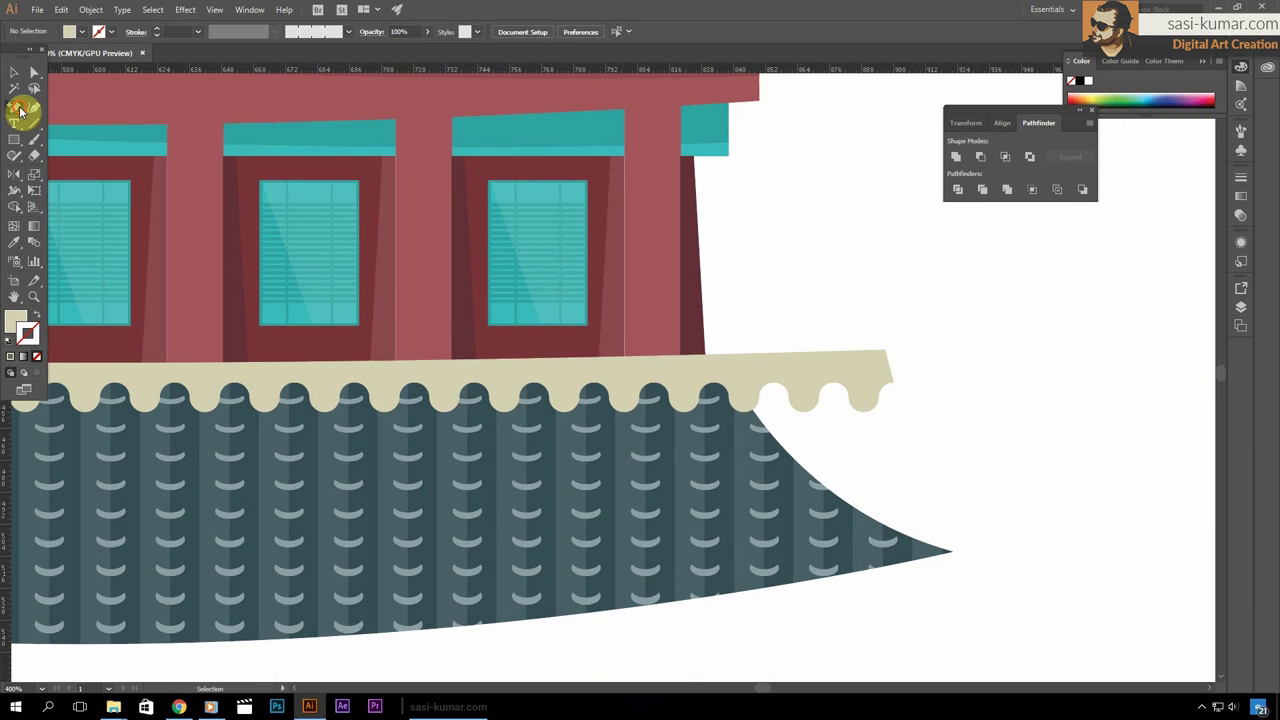
scroll(800, 295, "down", 3)
left_click(634, 466)
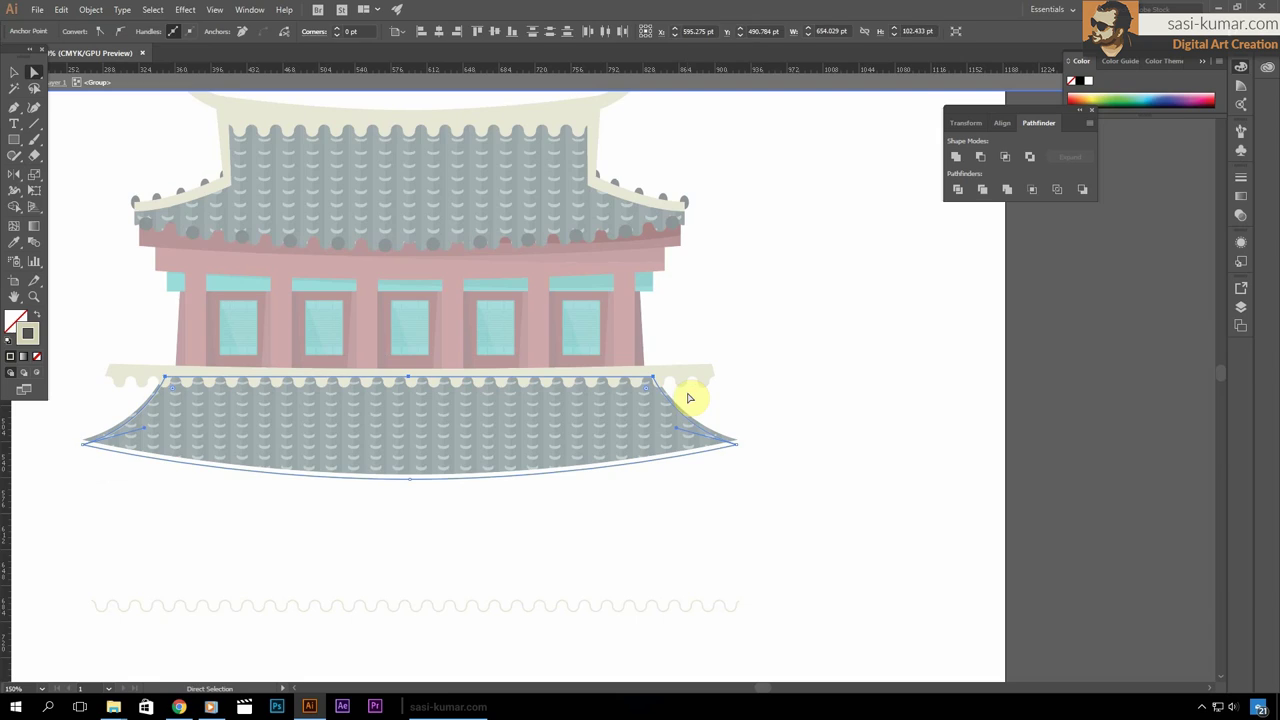
left_click(1241, 180)
left_click(1241, 131)
left_click(1141, 270)
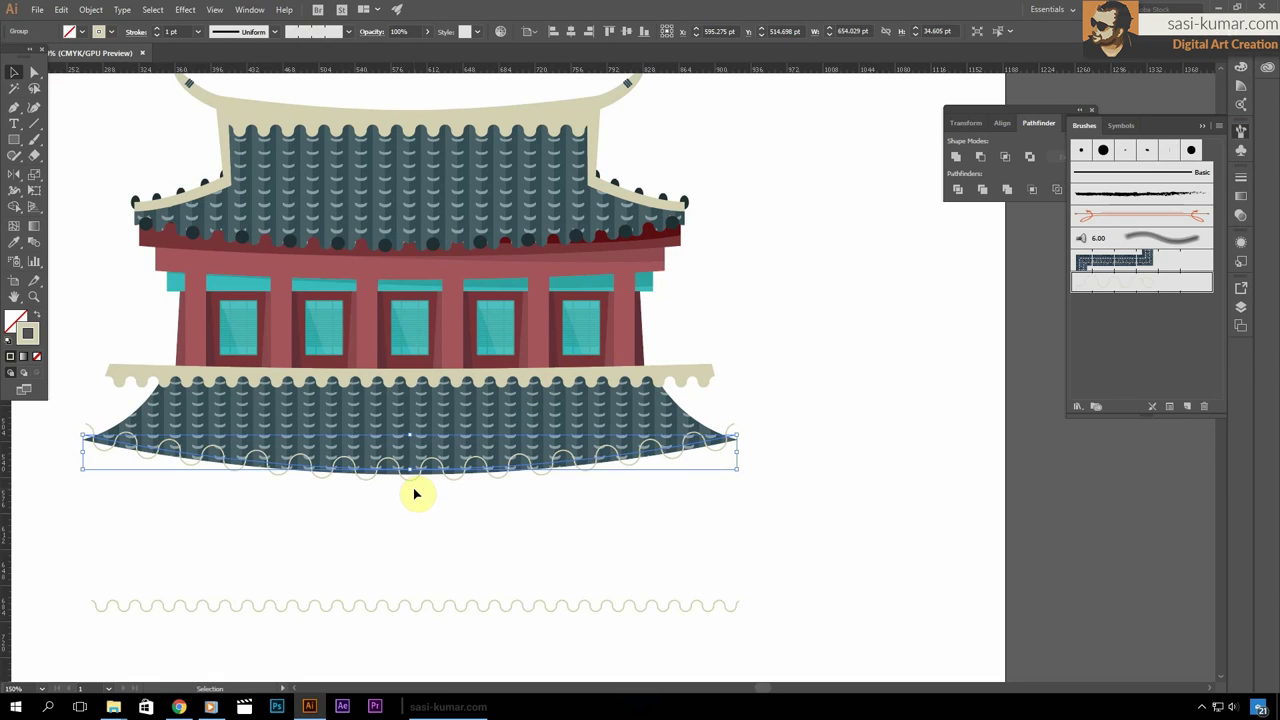
left_click(91, 9)
left_click(130, 166)
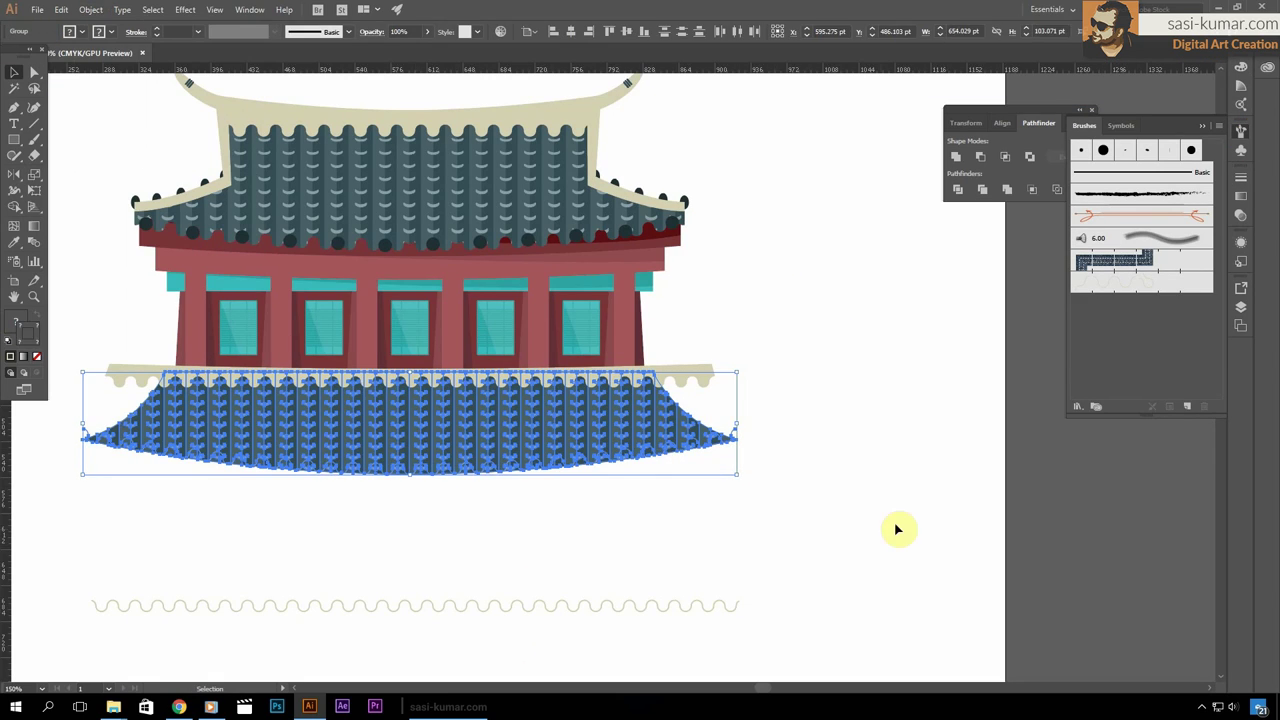
key("ctrl+shift+a")
Move the tile strip below the roof and fit the whole artboard in view
scroll(420, 440, "up", 3)
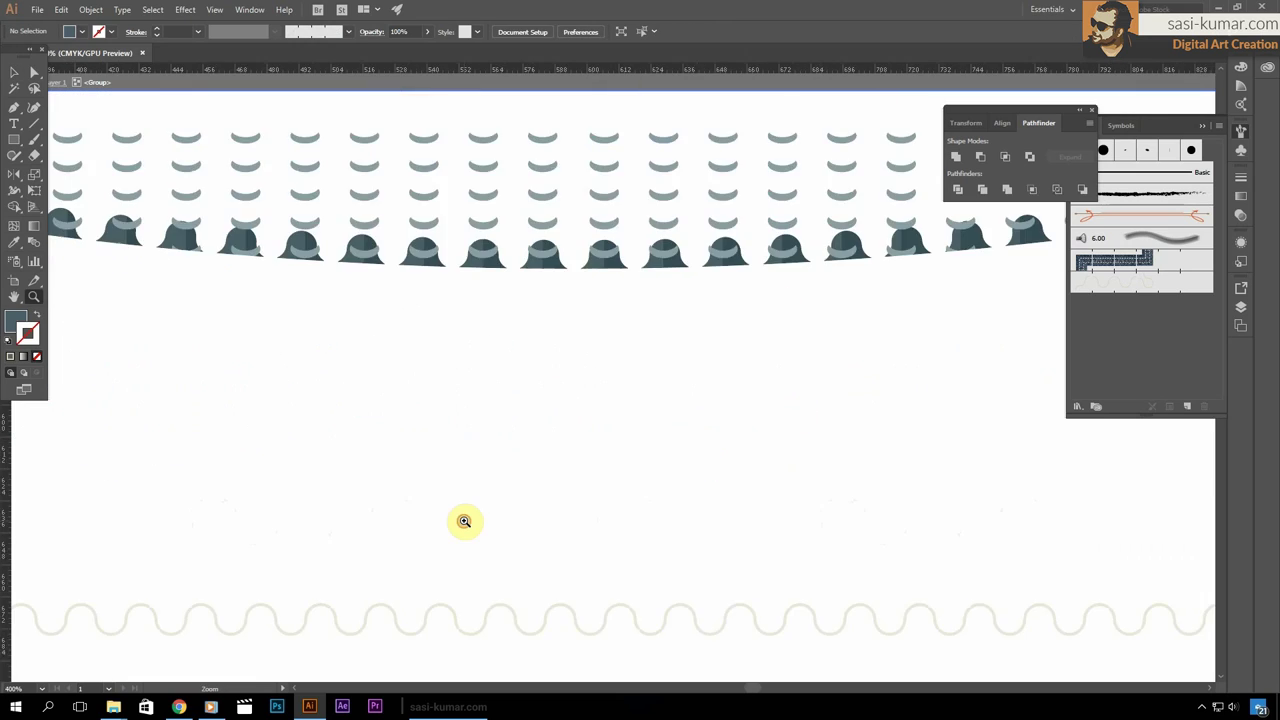
scroll(631, 298, "down", 3)
left_click_drag(614, 386, 609, 457)
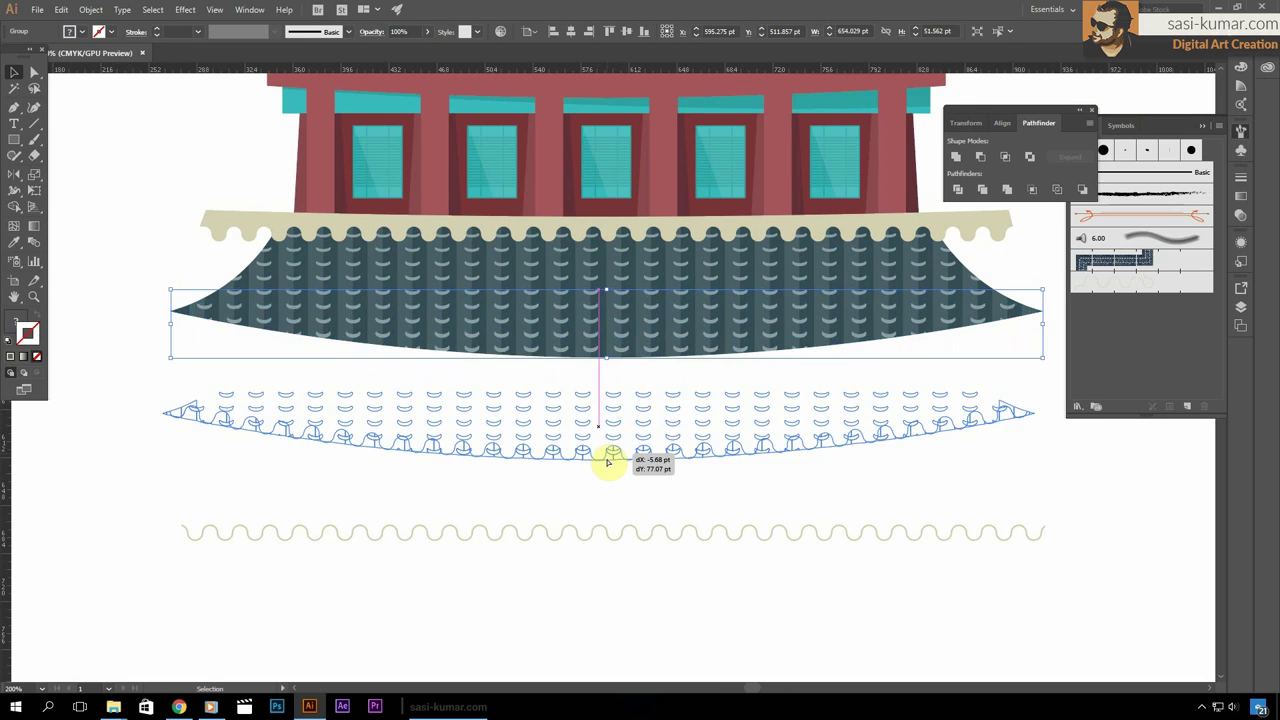
scroll(609, 457, "up", 3)
scroll(380, 514, "down", 5)
key("ctrl+0")
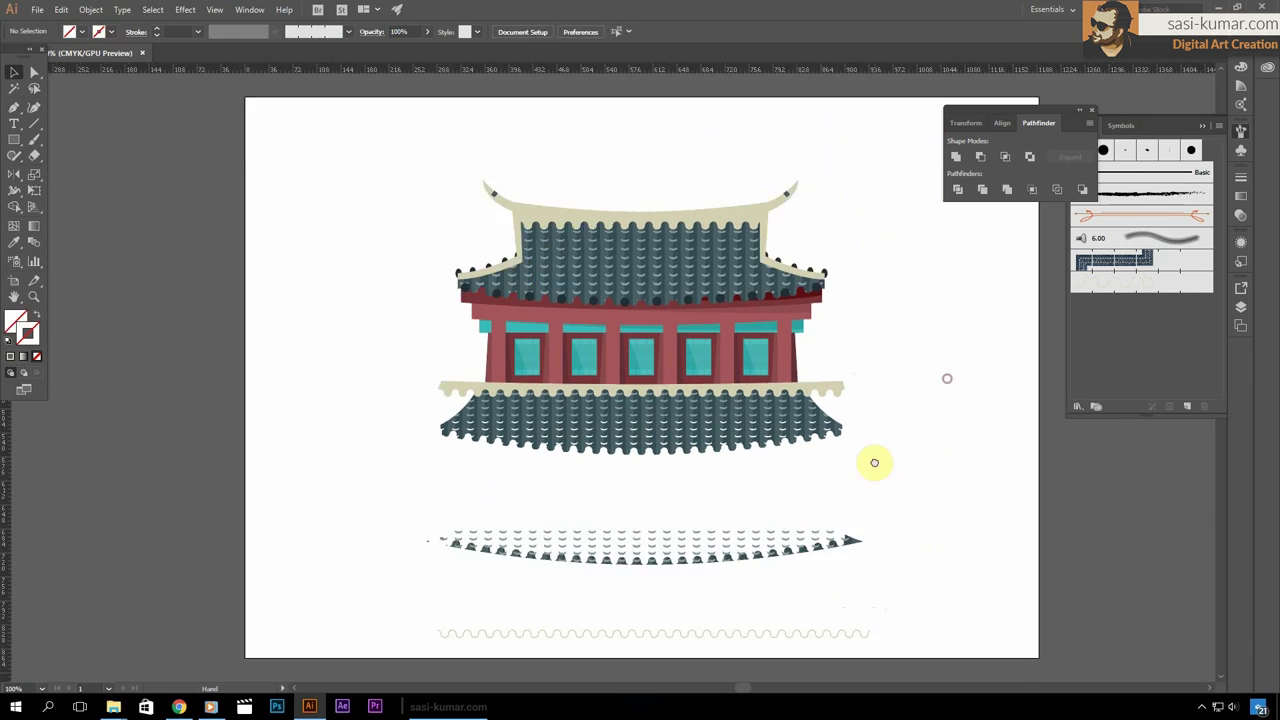
left_click_drag(871, 460, 420, 170)
left_click(91, 9)
left_click(314, 266)
Unite the tile strip pieces with Pathfinder and move the merged strip onto the roof tiles
scroll(257, 337, "up", 5)
scroll(405, 462, "down", 3)
key("y")
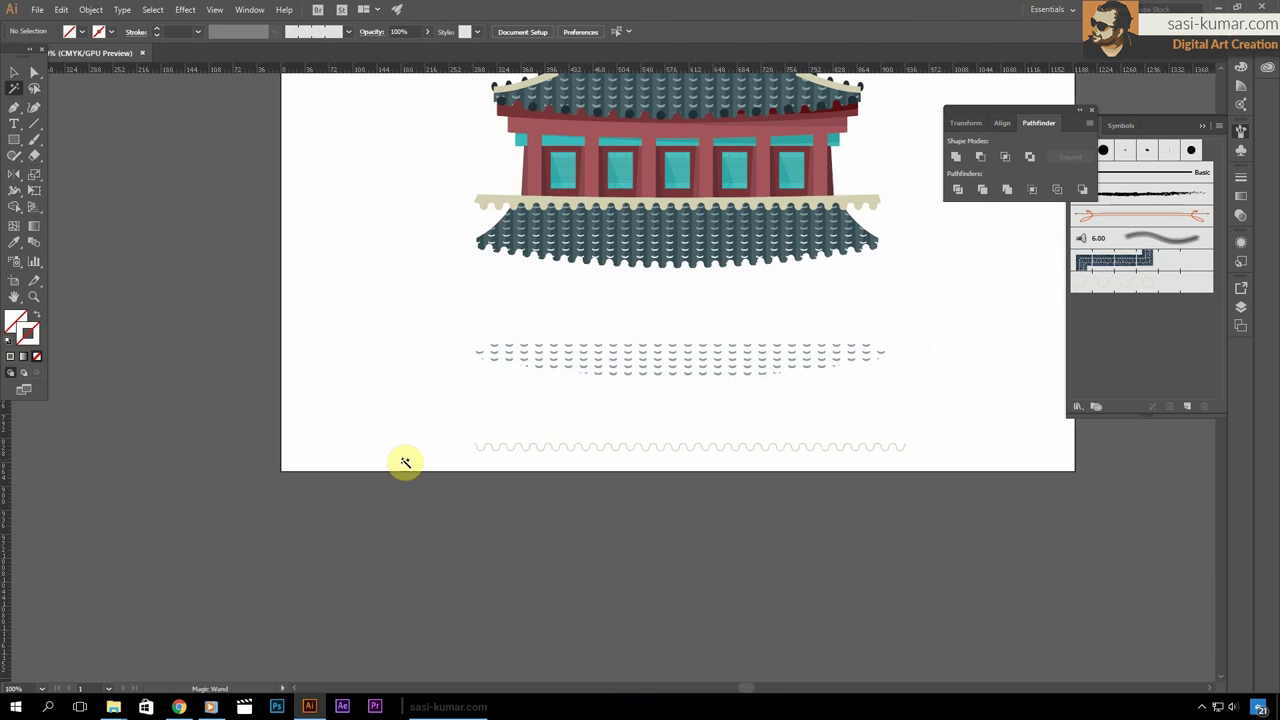
left_click(956, 158)
left_click(91, 9)
left_click(157, 106)
left_click_drag(680, 360, 626, 251)
Open the roof group in isolation mode, then exit isolation
scroll(626, 251, "up", 5)
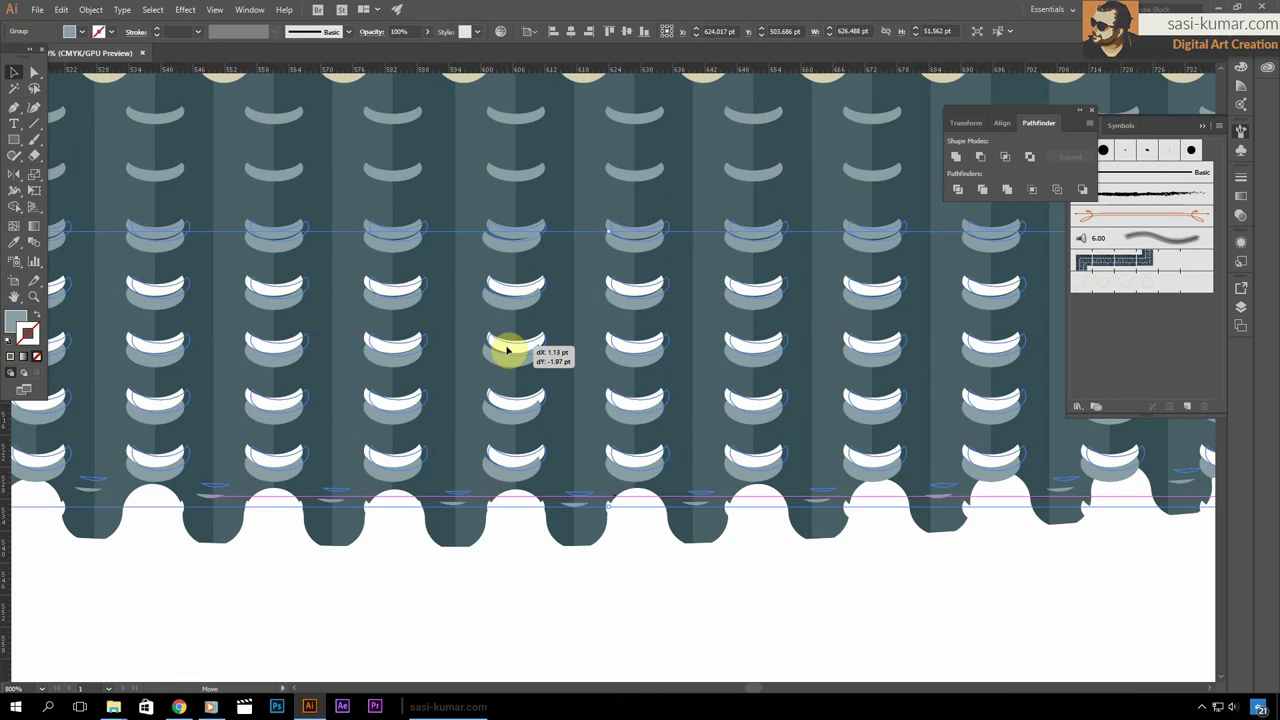
scroll(180, 363, "up", 3)
scroll(766, 437, "up", 5)
scroll(277, 395, "down", 8)
double_click(277, 395)
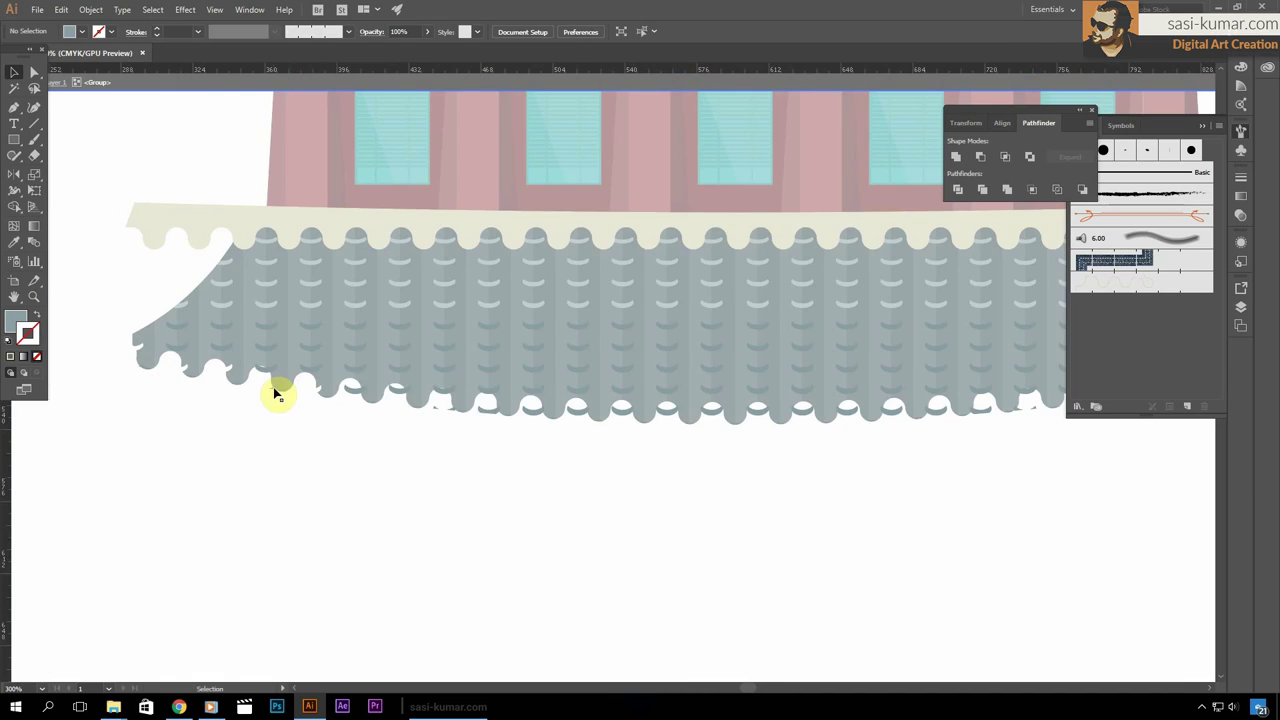
key("Escape")
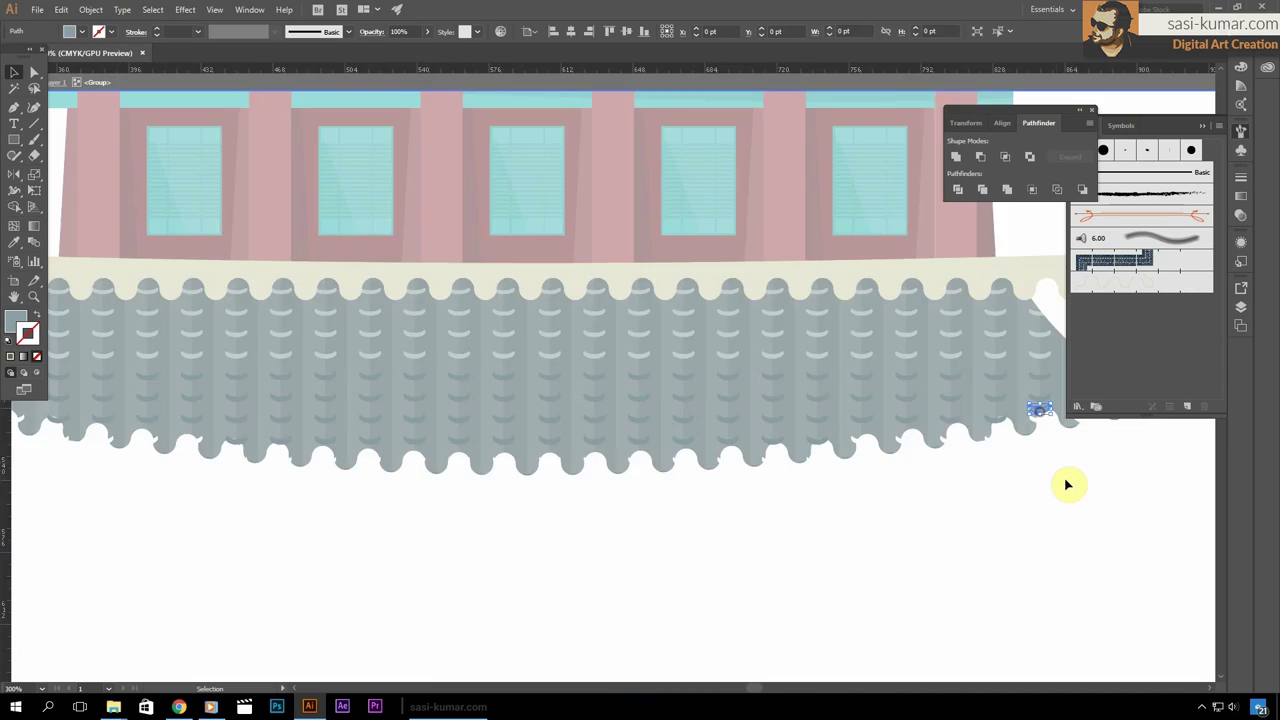
scroll(1066, 483, "up", 5)
scroll(471, 474, "down", 5)
scroll(306, 434, "up", 3)
Draw a dark circle at the tile bottom and copy it along the roof's scalloped edge
left_click_drag(380, 220, 414, 251)
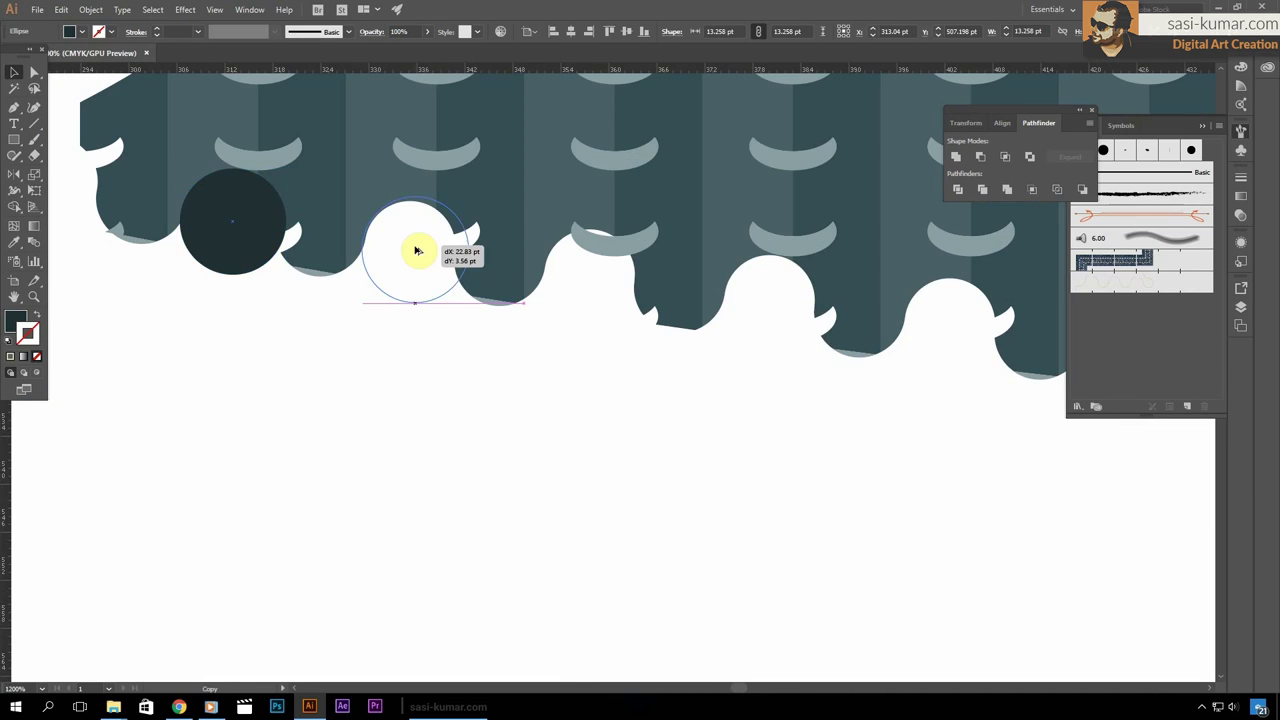
scroll(470, 413, "up", 3)
scroll(470, 413, "down", 5)
left_click_drag(306, 377, 651, 414)
scroll(651, 414, "down", 3)
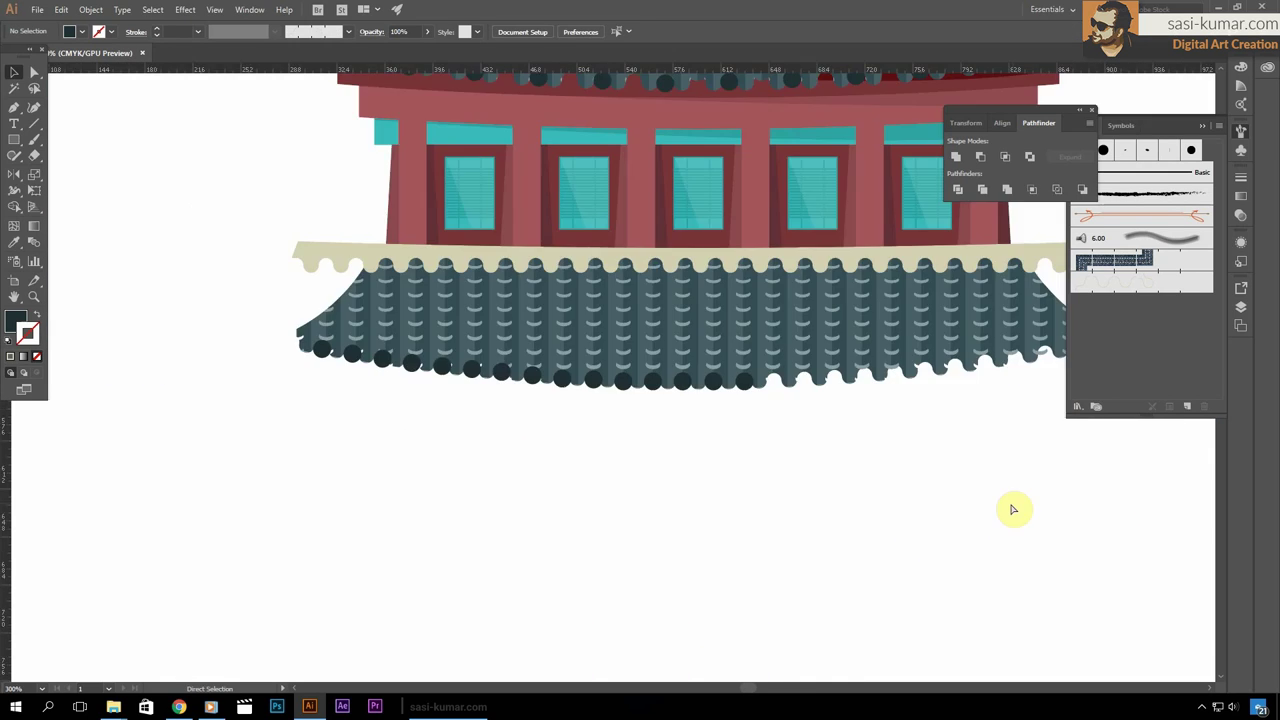
scroll(1014, 509, "up", 3)
left_click_drag(497, 452, 553, 447)
scroll(807, 435, "down", 3)
left_click(980, 463)
Draw the curved upturned eave corner with the Pen tool and adjust its anchor
key("p")
scroll(864, 393, "up", 4)
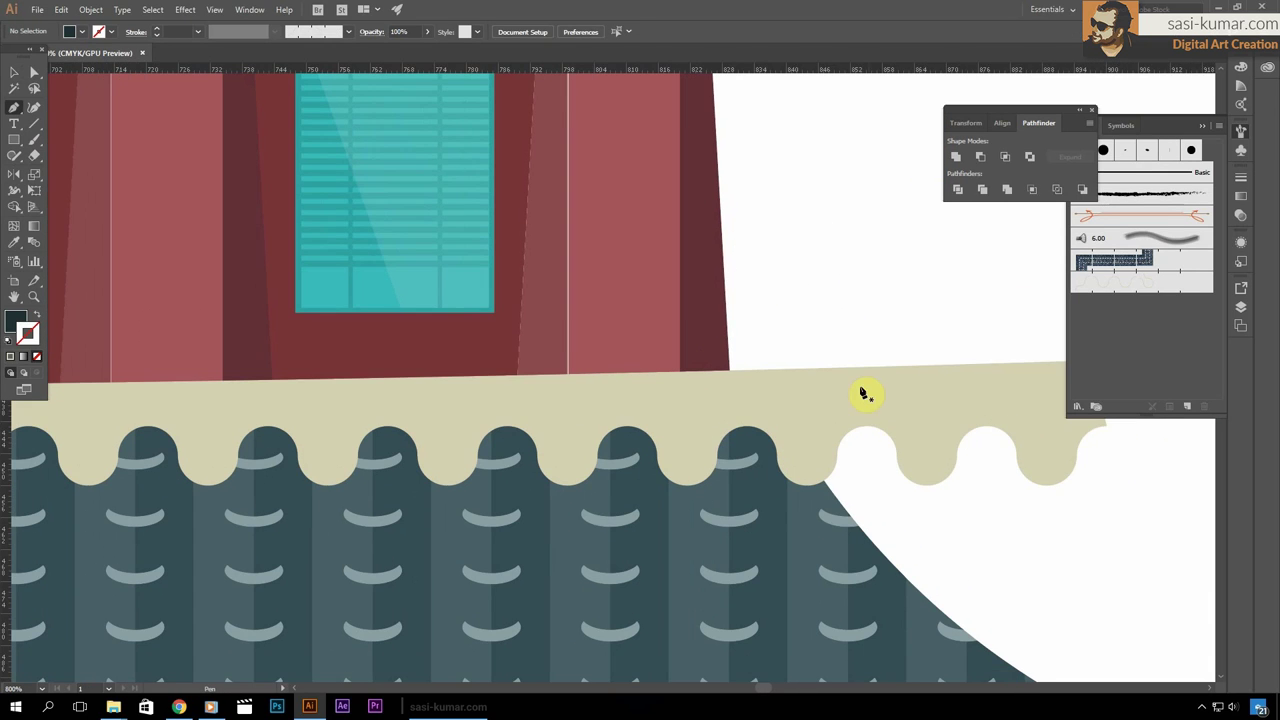
left_click(33, 317)
left_click_drag(777, 334, 766, 366)
scroll(614, 417, "down", 2)
key("a")
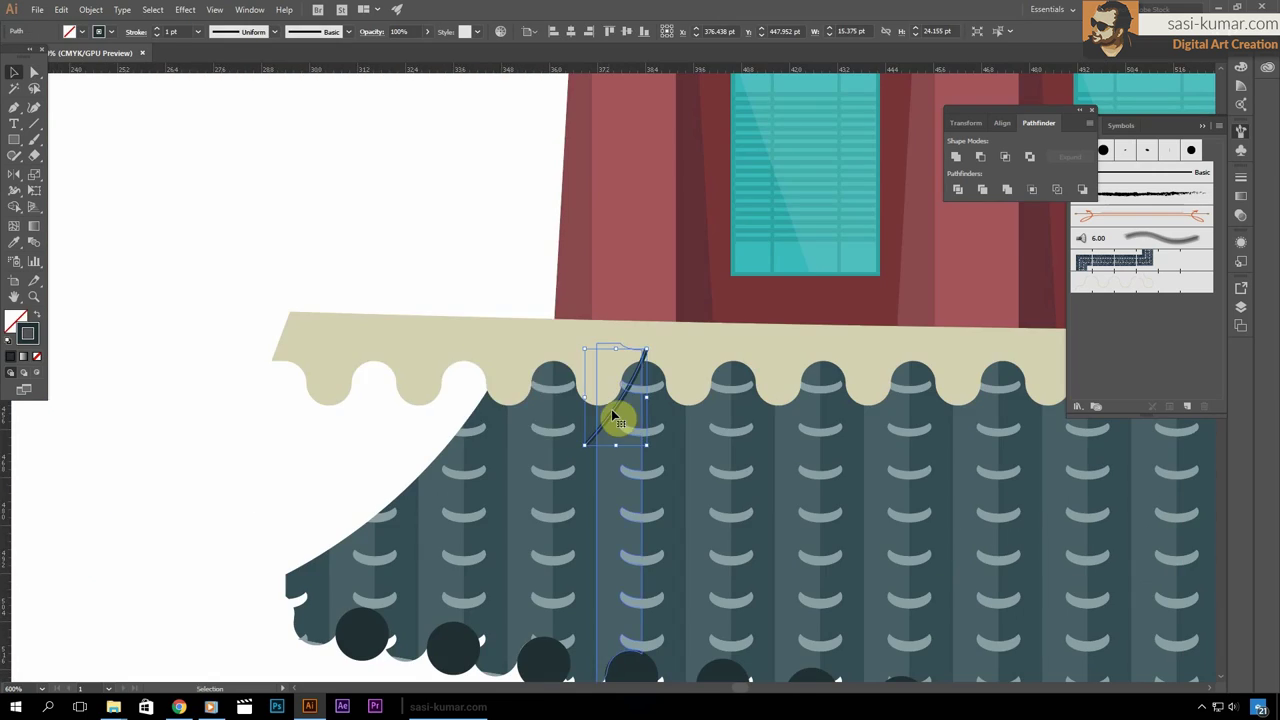
left_click_drag(539, 326, 529, 318)
Move the lower roof tile strip into place and open the roof group for editing
key("v")
key("ctrl+0")
left_click(697, 433)
left_click_drag(703, 535, 594, 457)
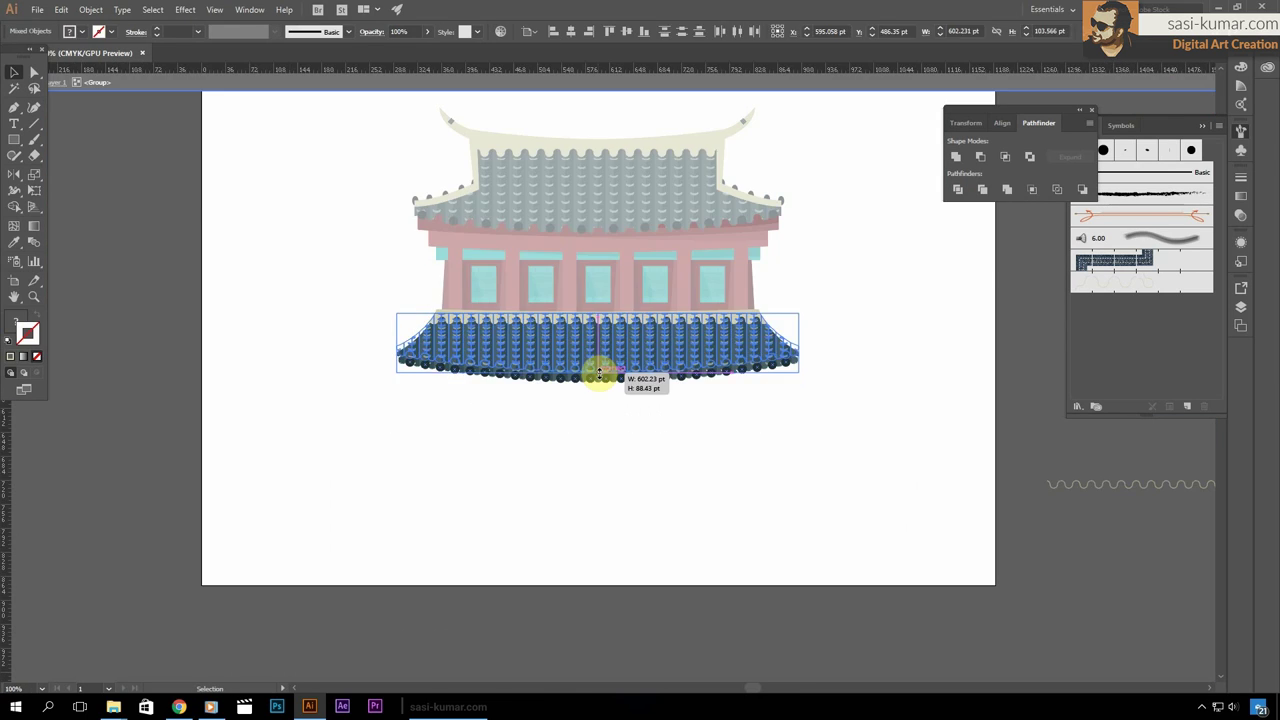
left_click(737, 149)
scroll(737, 149, "up", 3)
double_click(709, 327)
Unite the lower roof's corner ellipses into one curved eave shape with Pathfinder
scroll(971, 531, "up", 2)
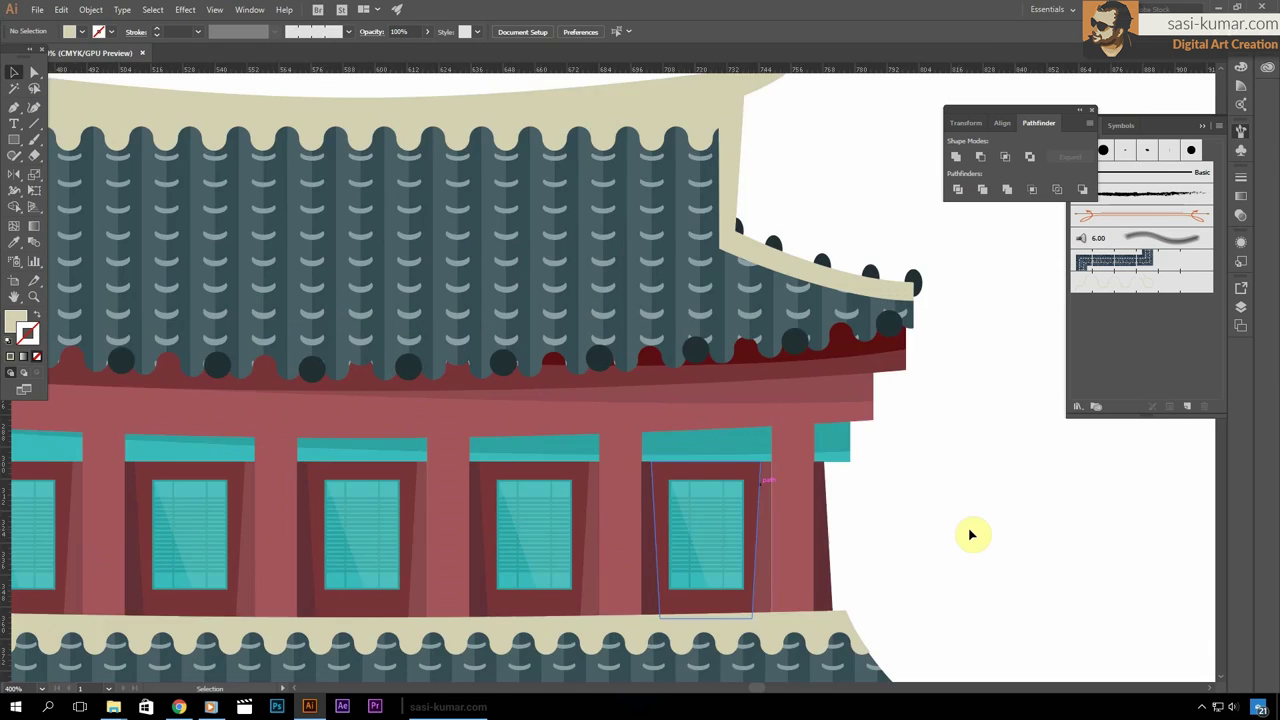
scroll(943, 506, "down", 3)
key("a")
left_click(807, 148)
scroll(771, 379, "up", 2)
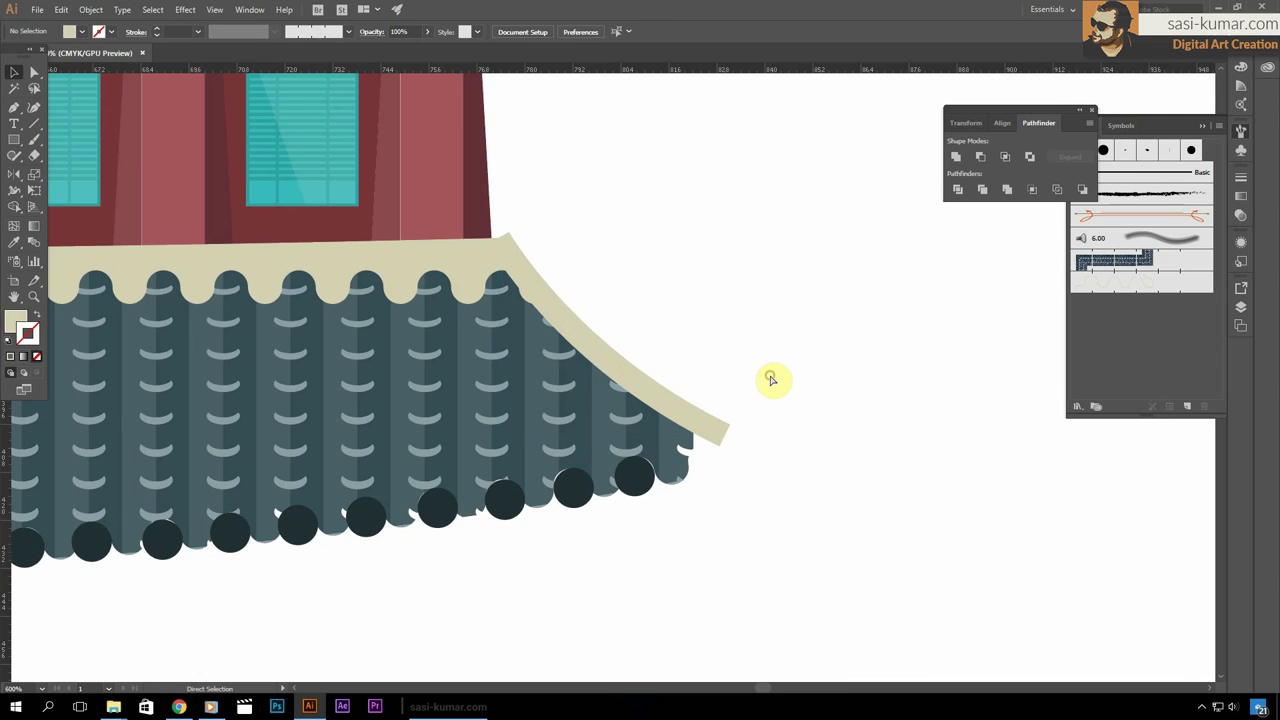
left_click(955, 157)
key("ctrl+minus")
key("ctrl+minus")
key("ctrl+minus")
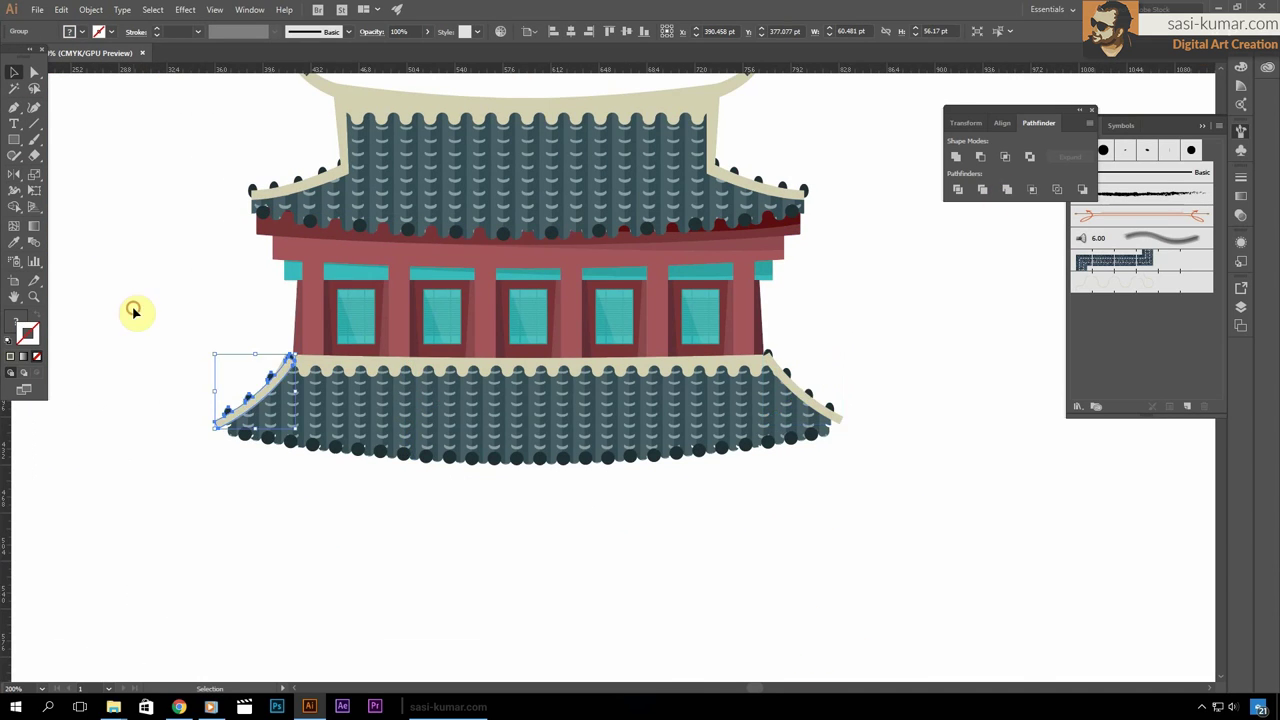
key("ctrl+plus")
key("ctrl+plus")
key("ctrl+plus")
key("ctrl+minus")
key("ctrl+minus")
key("ctrl+minus")
key("ctrl+minus")
Paste a copy of the red beam and move it up under the lower roof
left_click(872, 441)
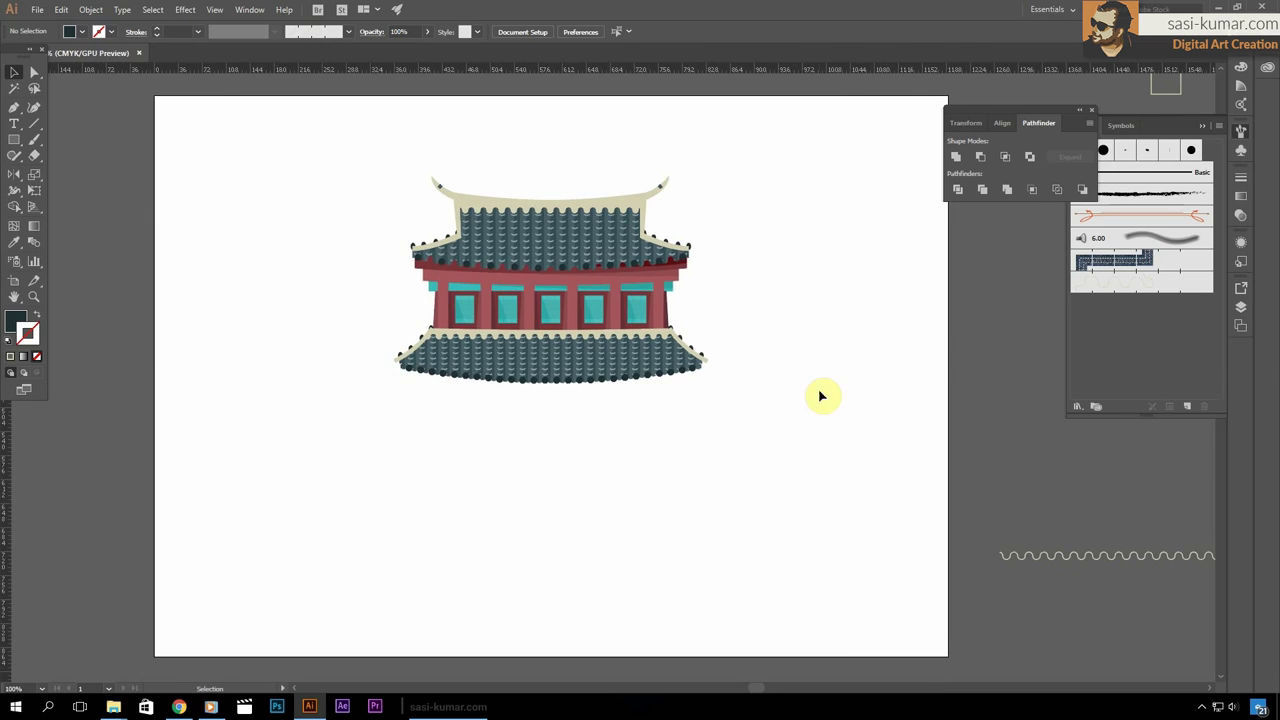
key("ctrl+v")
key("ctrl+plus")
mouse_move(608, 551)
left_mouse_down()
mouse_move(623, 560)
mouse_move(586, 414)
left_mouse_up()
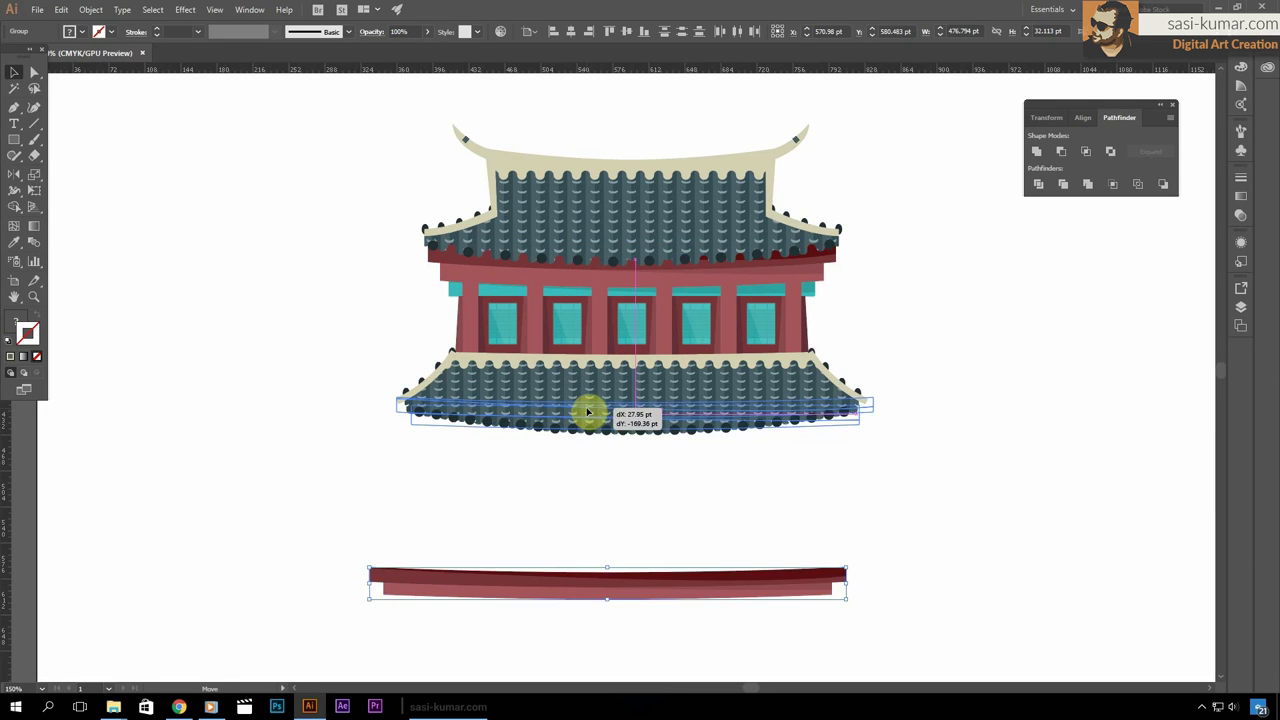
Align the red beam beneath the lower roof and draw a teal bar under it
left_click(568, 40)
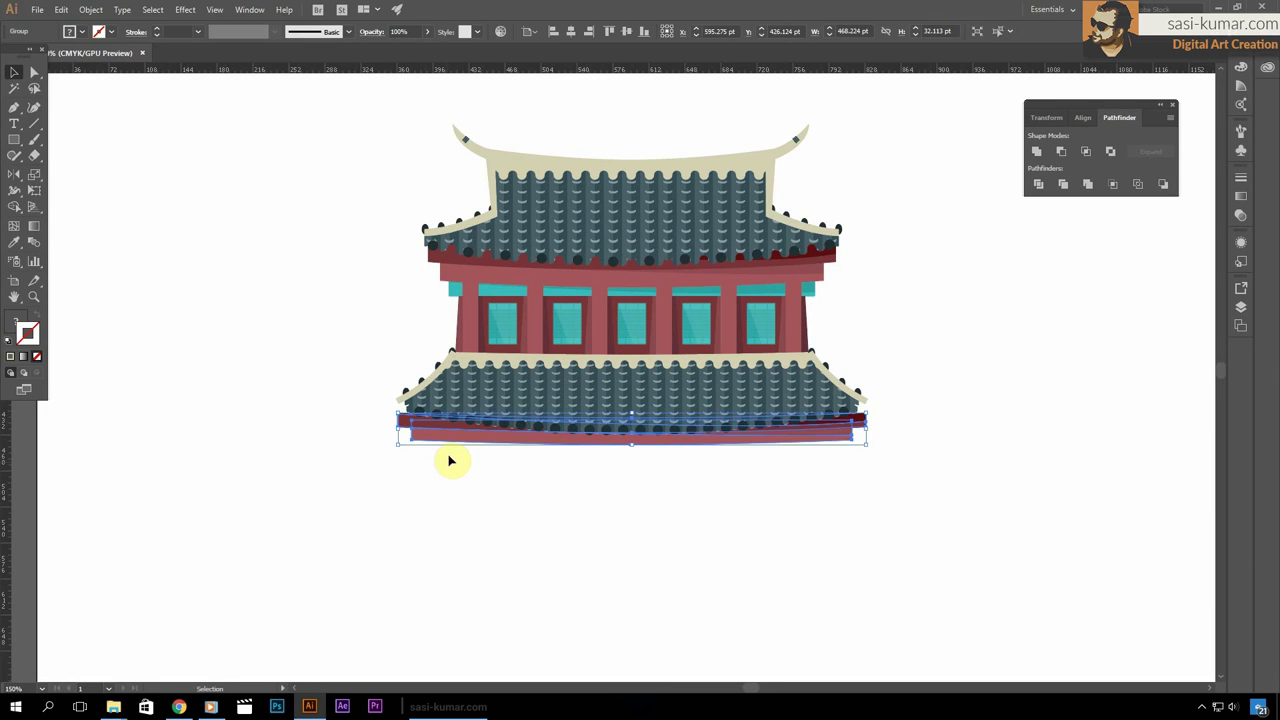
left_click(493, 511)
scroll(527, 431, "up", 1)
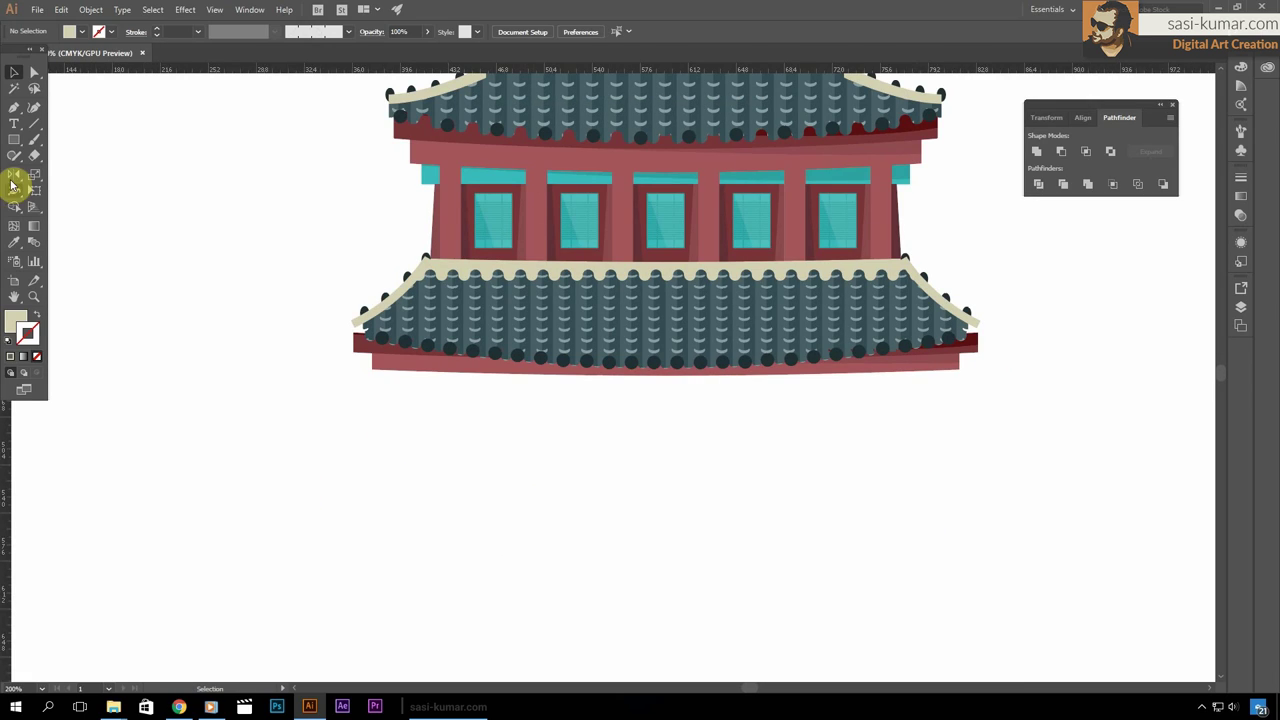
mouse_move(372, 368)
left_mouse_down()
mouse_move(834, 386)
mouse_move(866, 375)
left_mouse_up()
Adjust the teal bar's corners and add two red pillars at its ends
double_click(466, 380)
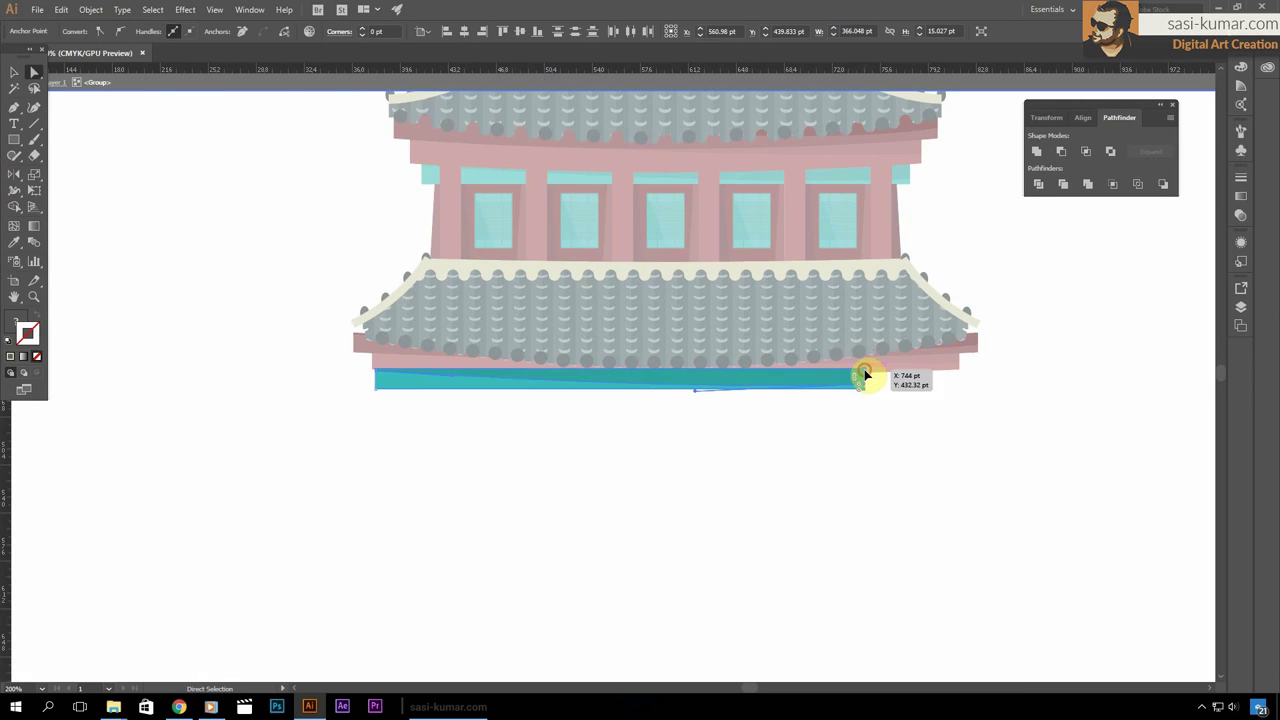
left_click(14, 72)
double_click(524, 410)
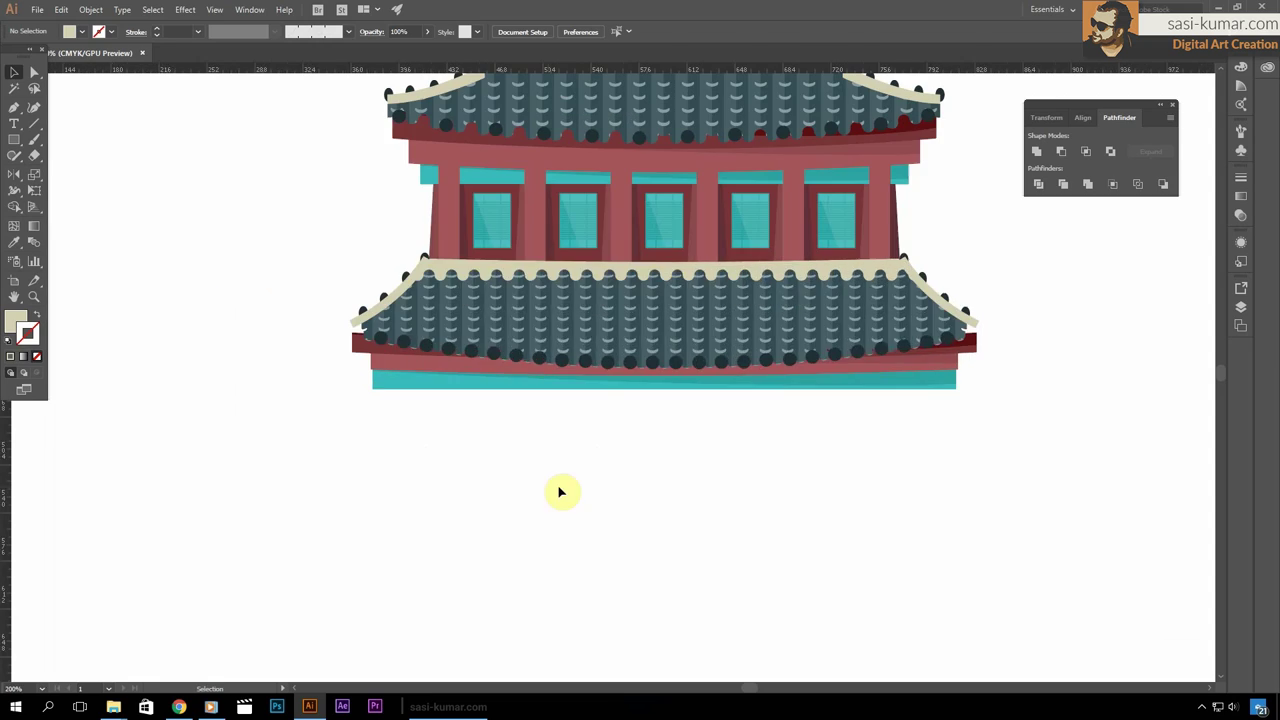
left_click_drag(560, 491, 989, 309)
left_click(989, 309)
key("ctrl+0")
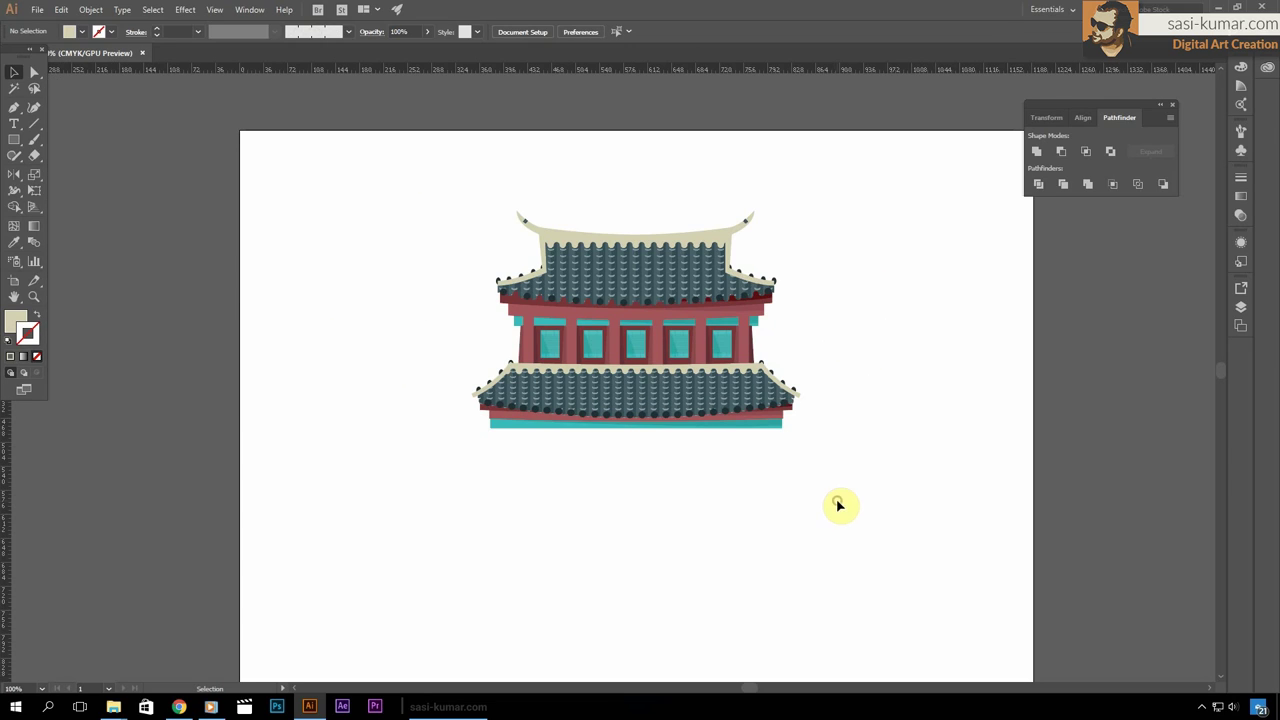
key("ctrl+plus")
left_click(15, 78)
key("ctrl+minus")
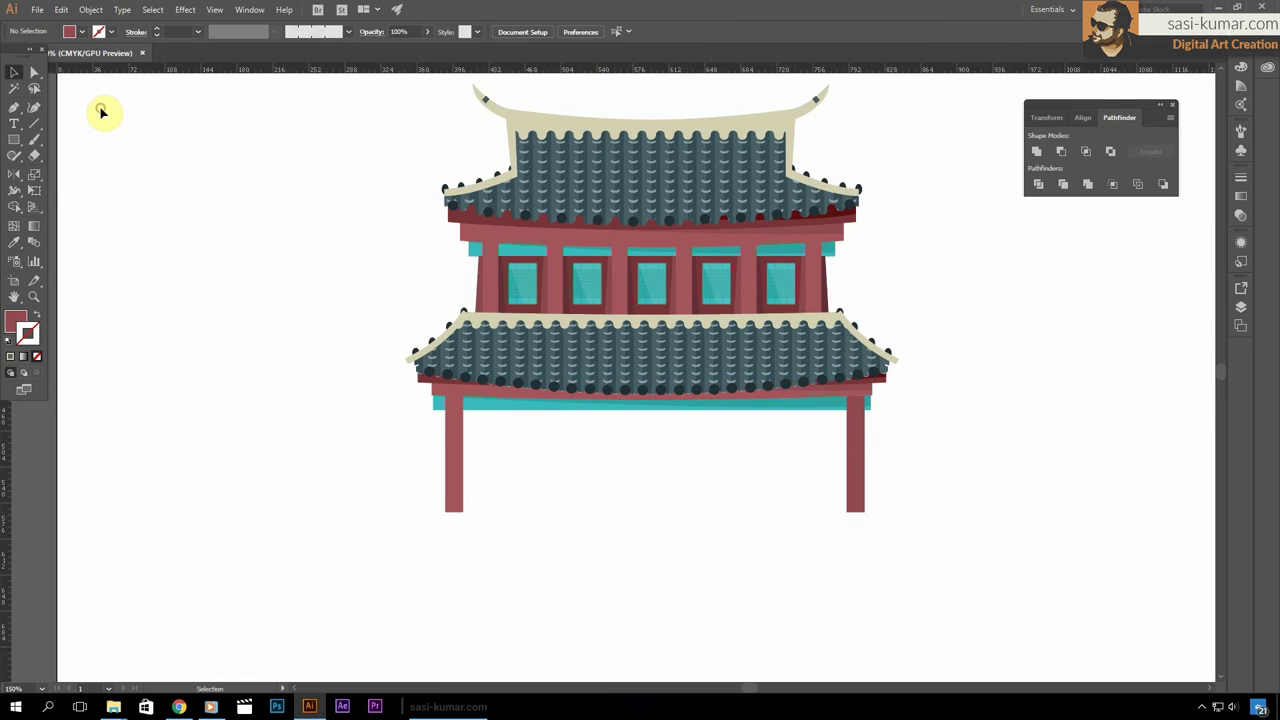
Blend the two end pillars with 3 specified steps for evenly spaced pillars
key("ctrl+alt+b")
double_click(34, 242)
type("3")
left_click(766, 251)
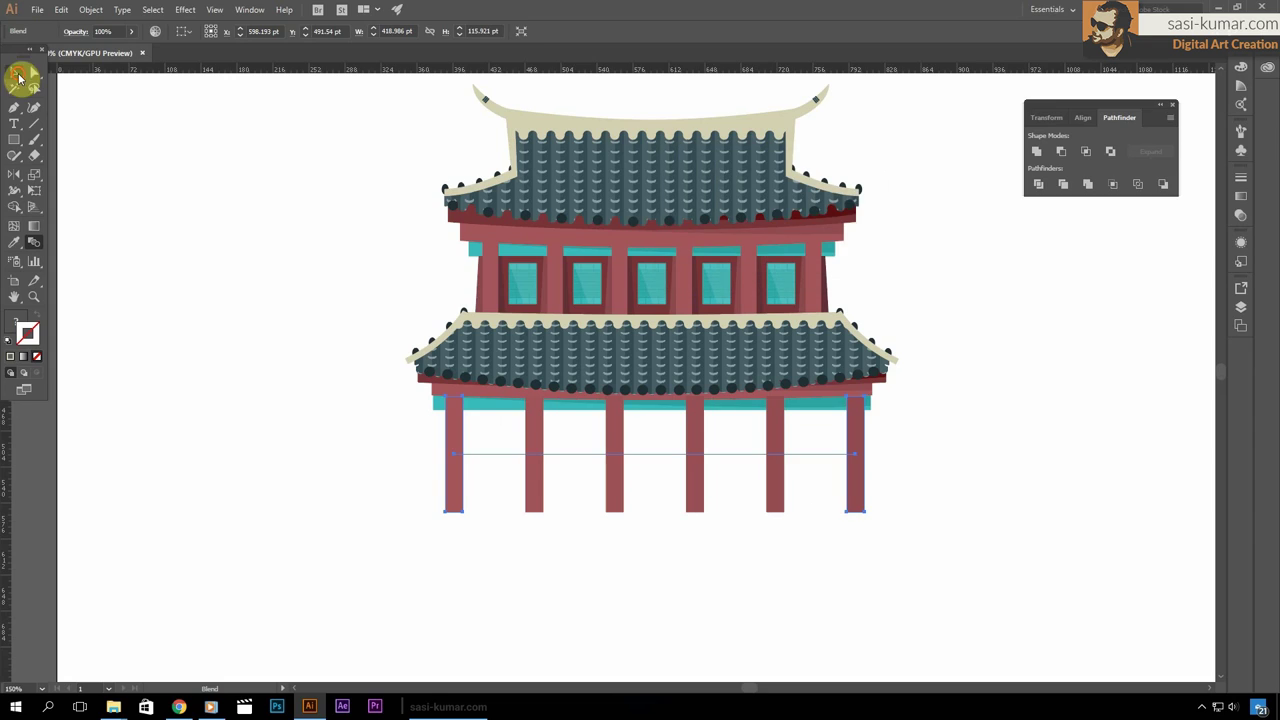
left_click(240, 278)
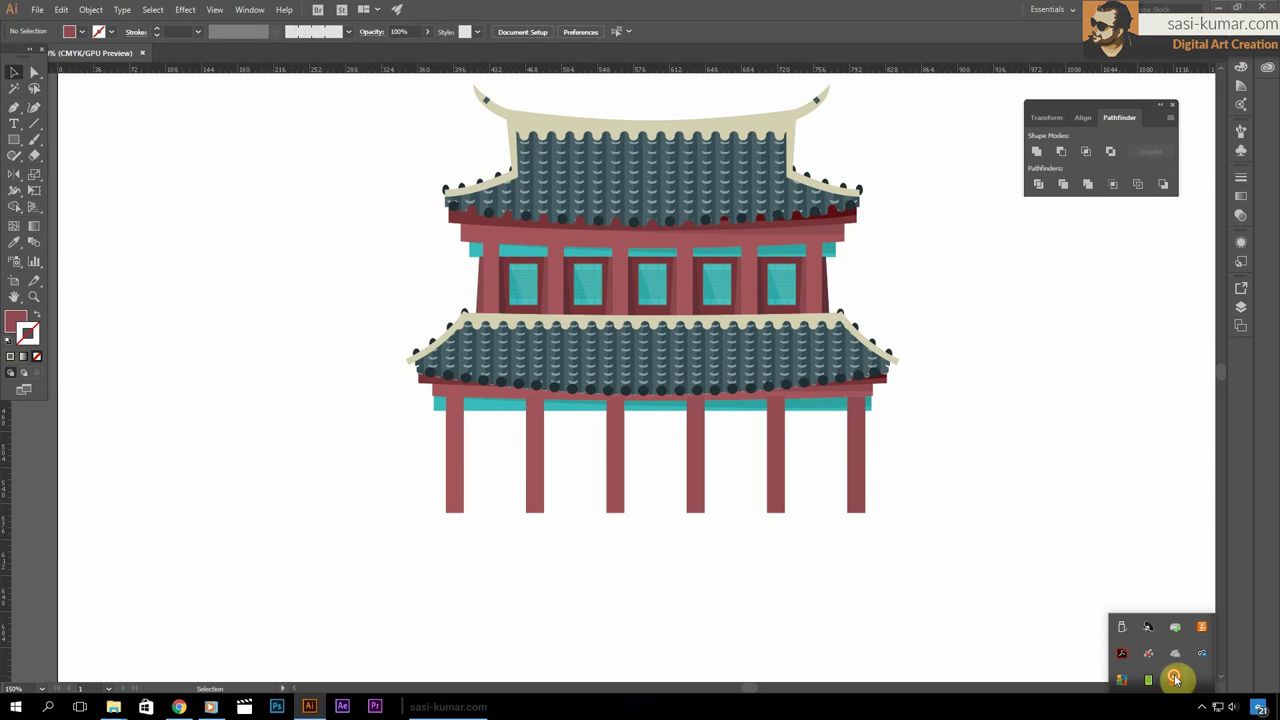
left_click(1175, 679)
Draw a thin beam rectangle under the roof and send it behind the pillars
left_click_drag(435, 410, 850, 420)
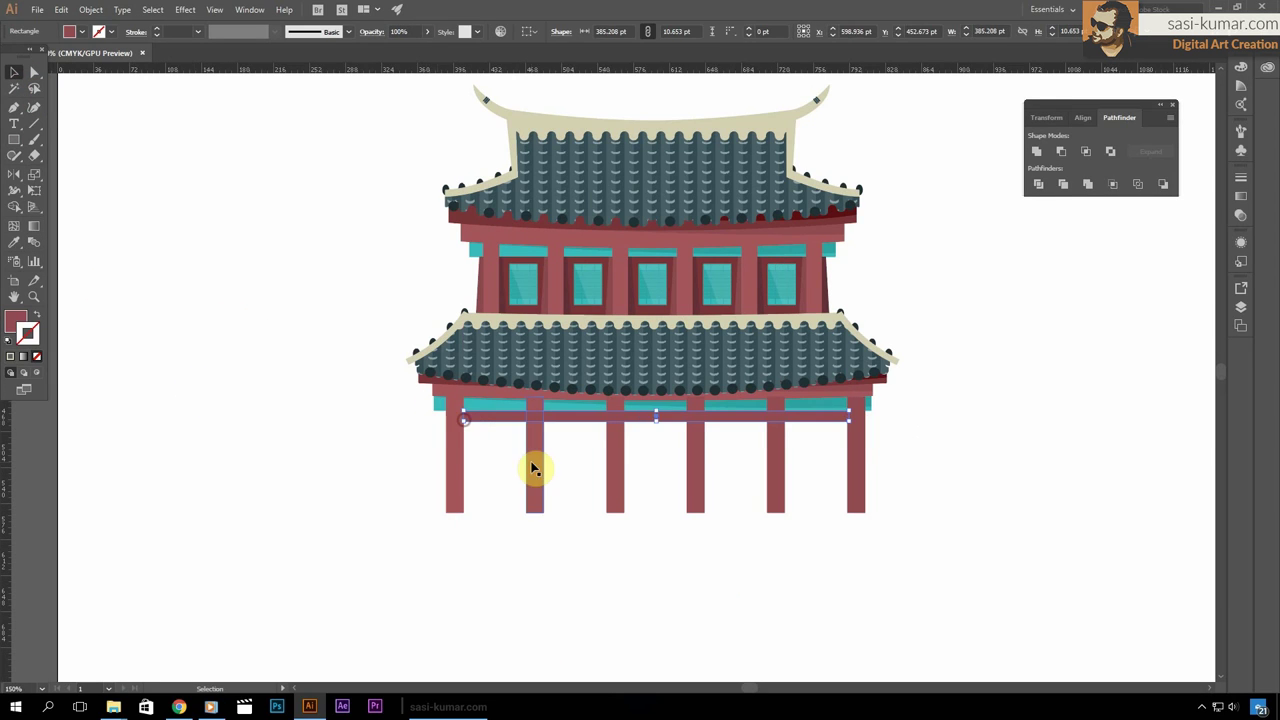
key("ctrl+plus")
right_click(423, 186)
left_click(650, 455)
left_click(197, 407)
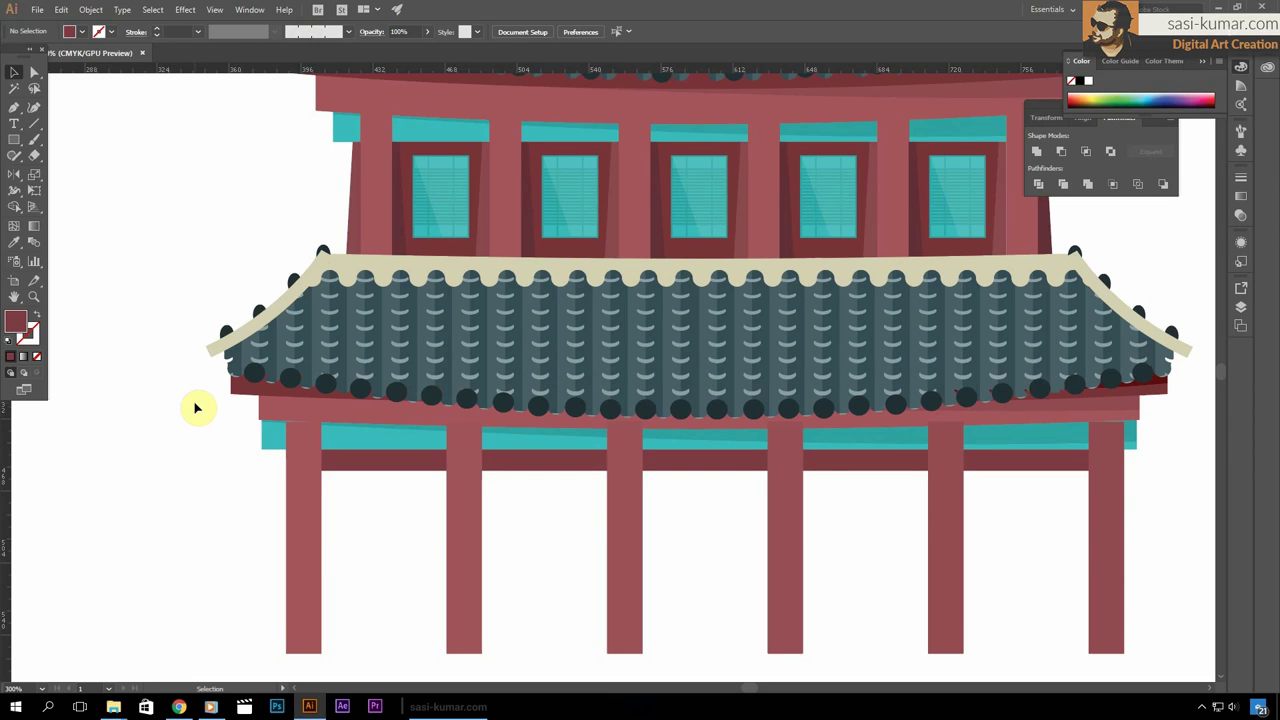
Shape the dark red crossbeam beneath the teal bar with the Pen tool
key("i")
left_click_drag(316, 463, 286, 457)
left_click_drag(280, 460, 1131, 463)
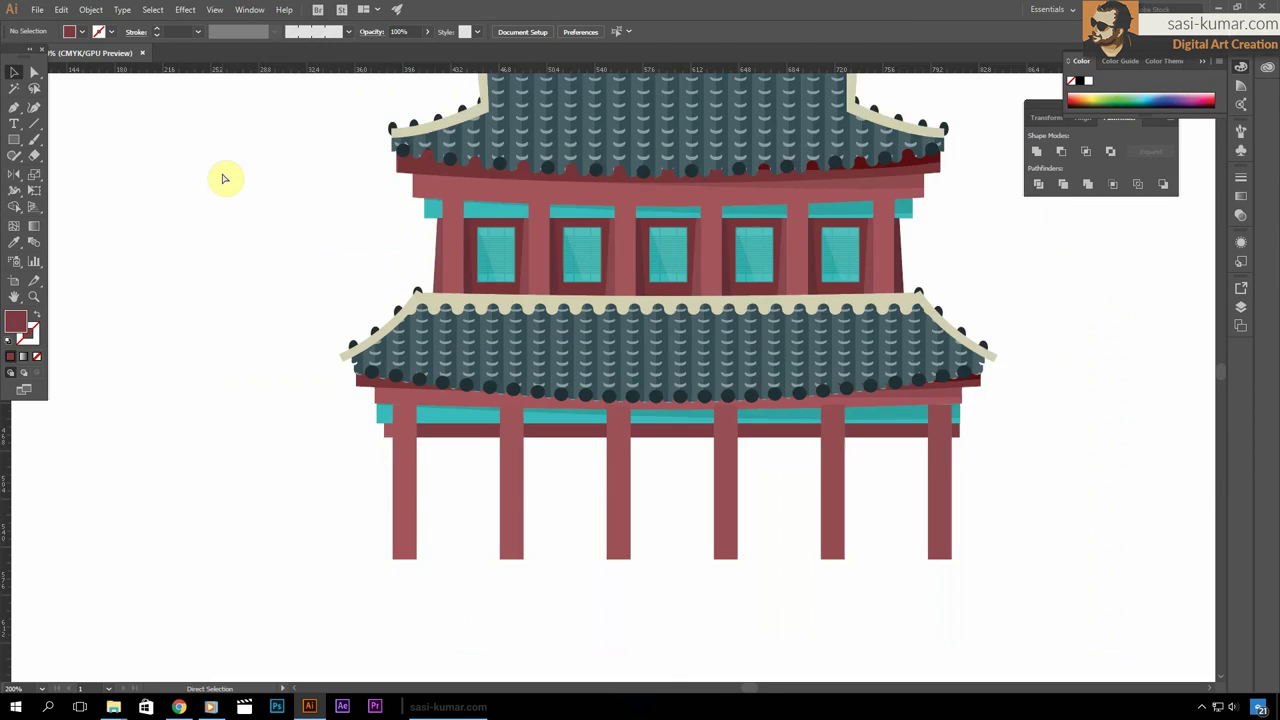
left_click(15, 110)
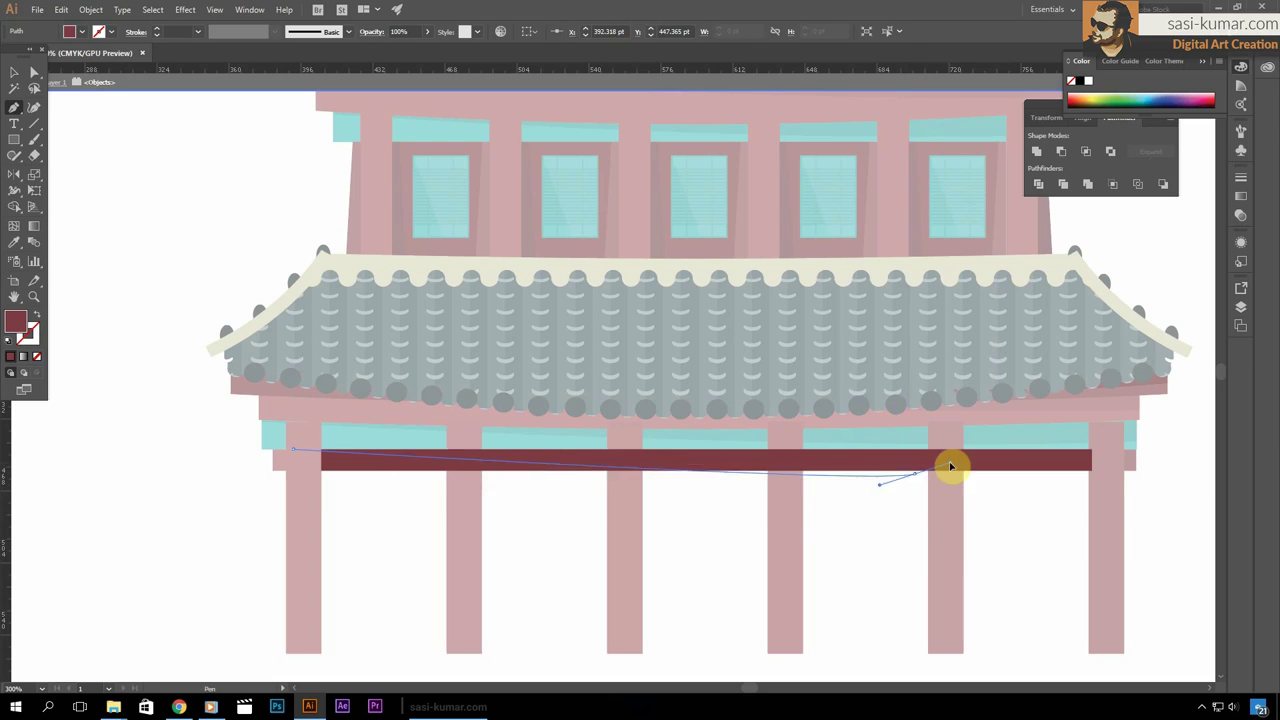
left_click_drag(951, 466, 916, 472)
left_click(340, 465)
key("Escape")
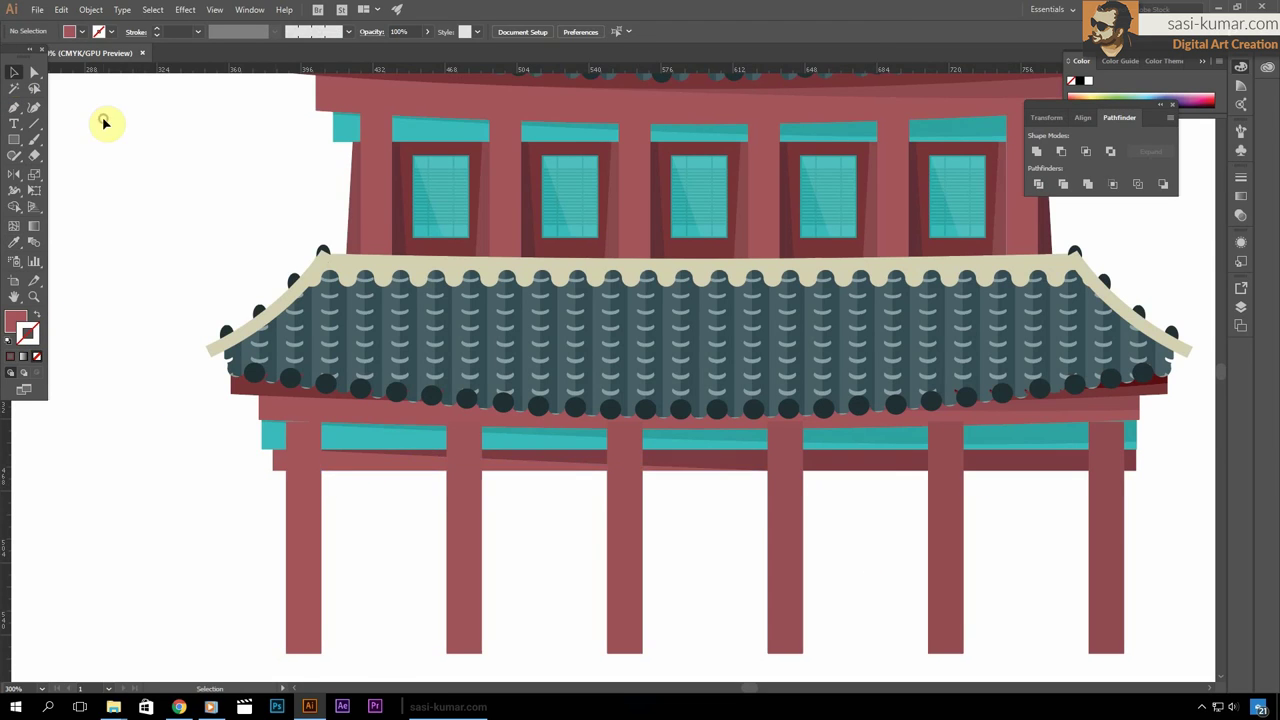
key("ctrl+minus")
left_click(404, 500)
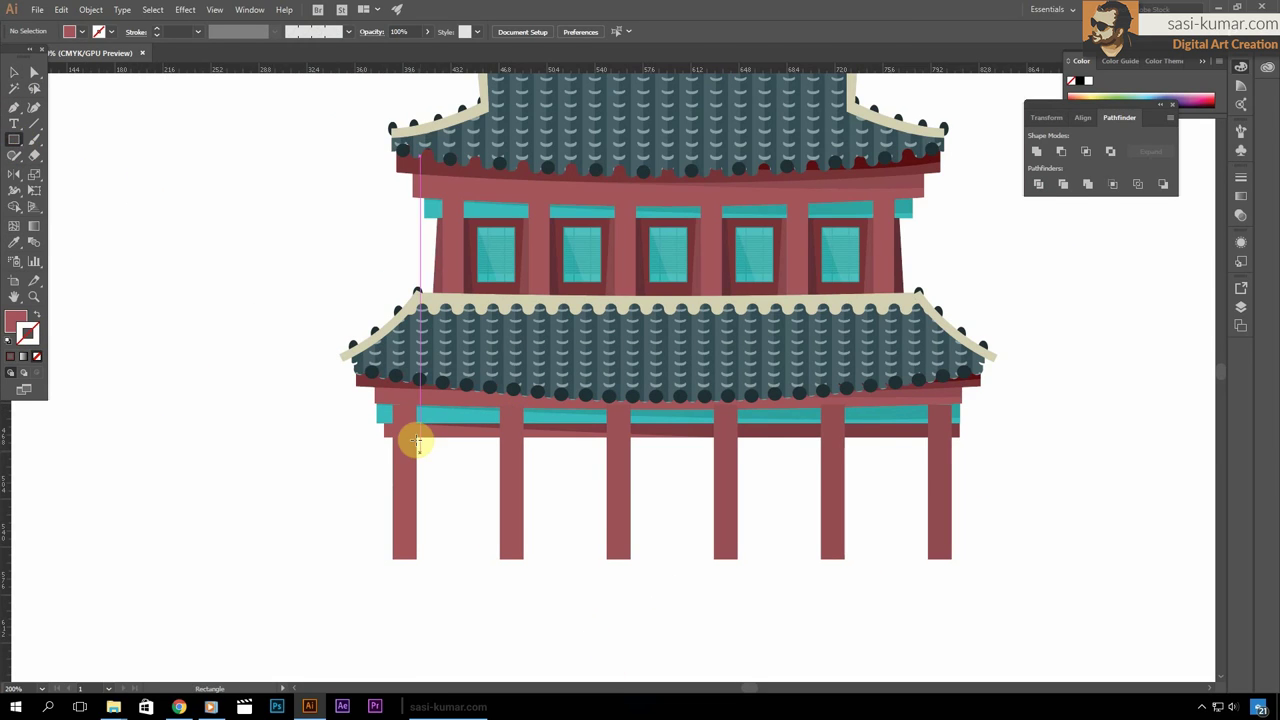
Copy the dark shadow strip beside the left pillar and give it the pillar red
key("ctrl+k")
key("Escape")
key("ctrl+plus")
key("ctrl+plus")
left_click(423, 349)
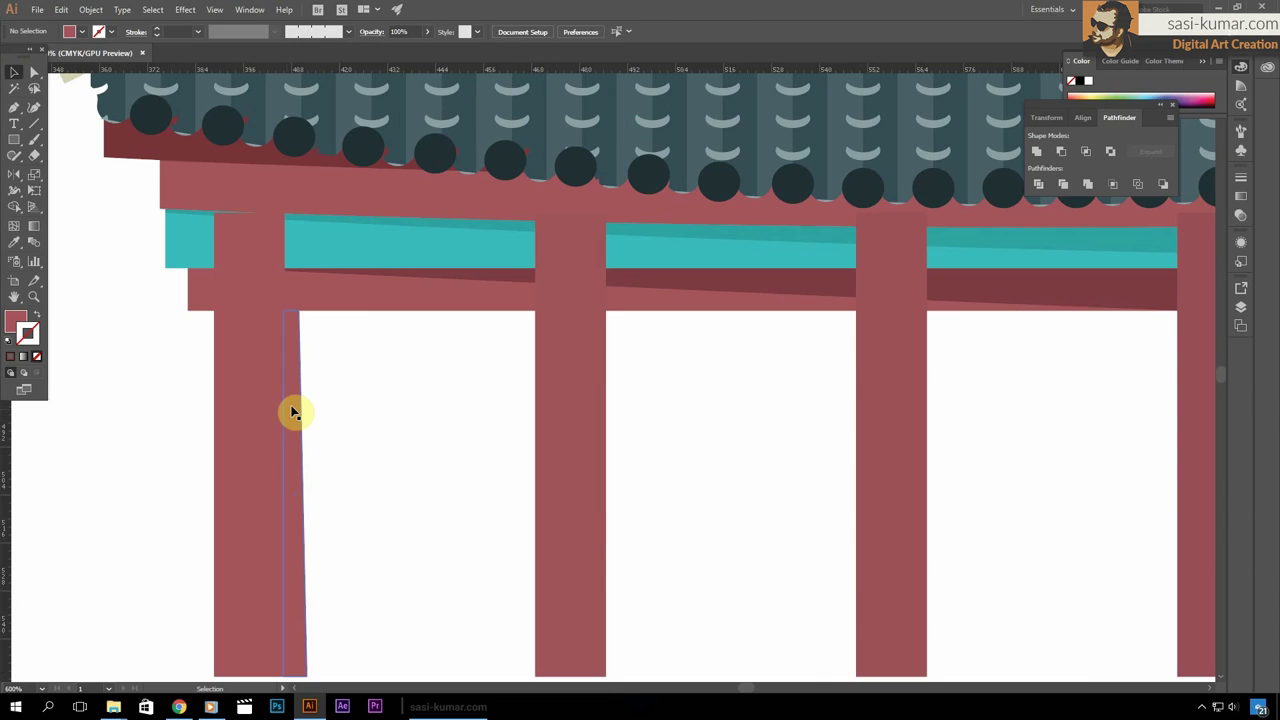
key("ctrl+plus")
left_click_drag(418, 406, 326, 343)
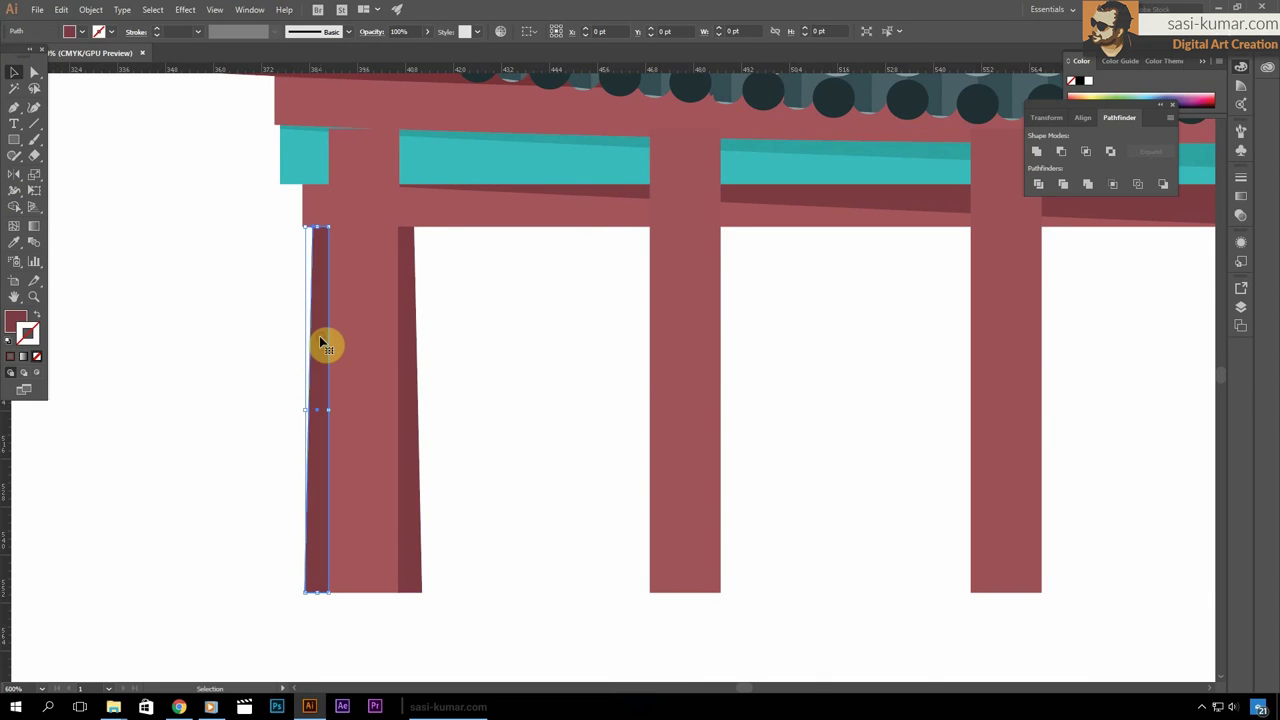
key("i")
left_click(360, 400)
double_click(15, 320)
key("Return")
Copy the pillar shading onto the other pillars and draw the first bay's panel
left_click(14, 72)
key("ctrl+minus")
key("ctrl+minus")
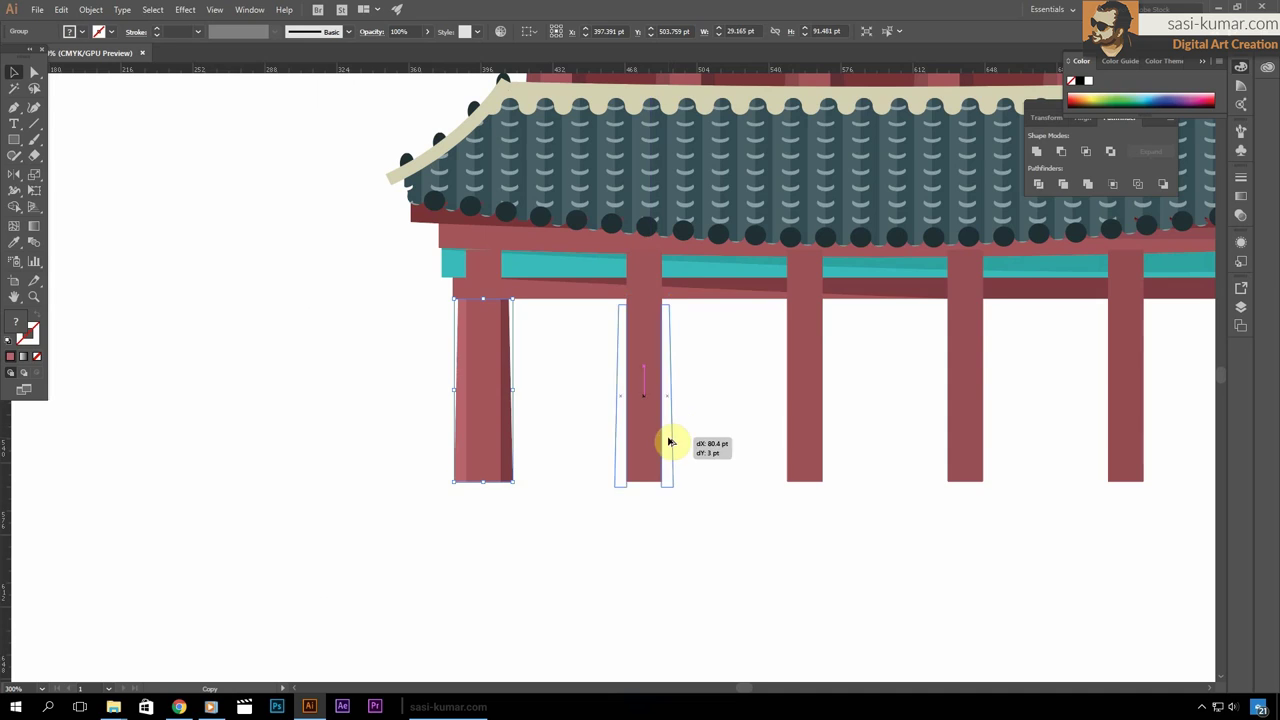
mouse_move(669, 442)
left_mouse_down()
mouse_move(994, 434)
mouse_move(1013, 449)
left_mouse_up()
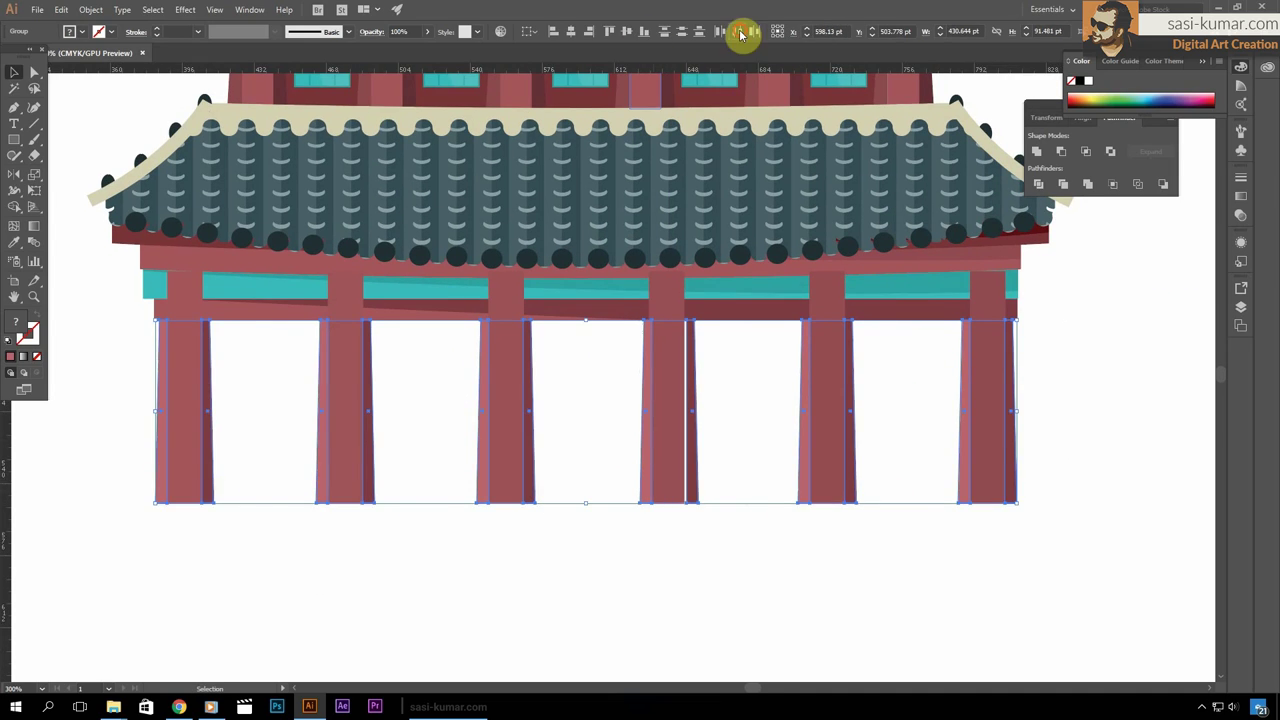
left_click(652, 547)
key("ctrl+plus")
left_click_drag(492, 507, 492, 505)
Fill the panel dark red, copy it to the last bay, and blend three panels between
left_click(14, 72)
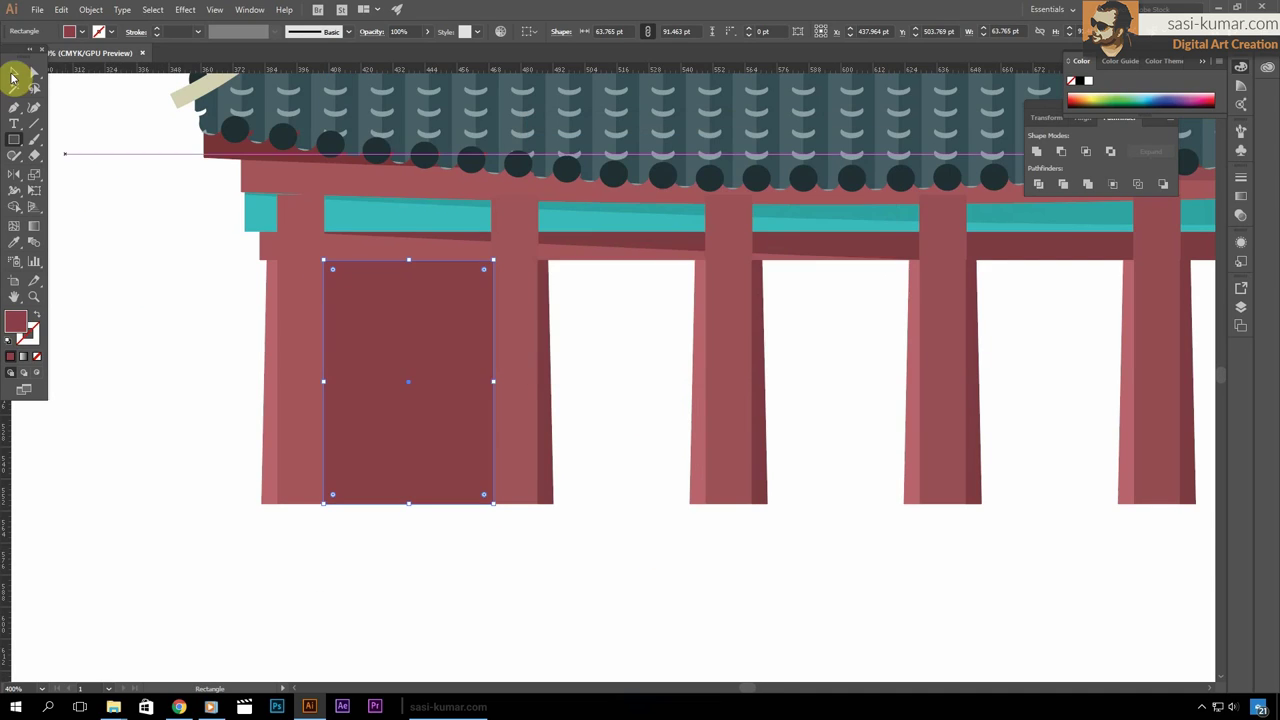
left_click(654, 526)
key("ctrl+minus")
key("ctrl+minus")
key("ctrl+minus")
left_click_drag(391, 374, 712, 369)
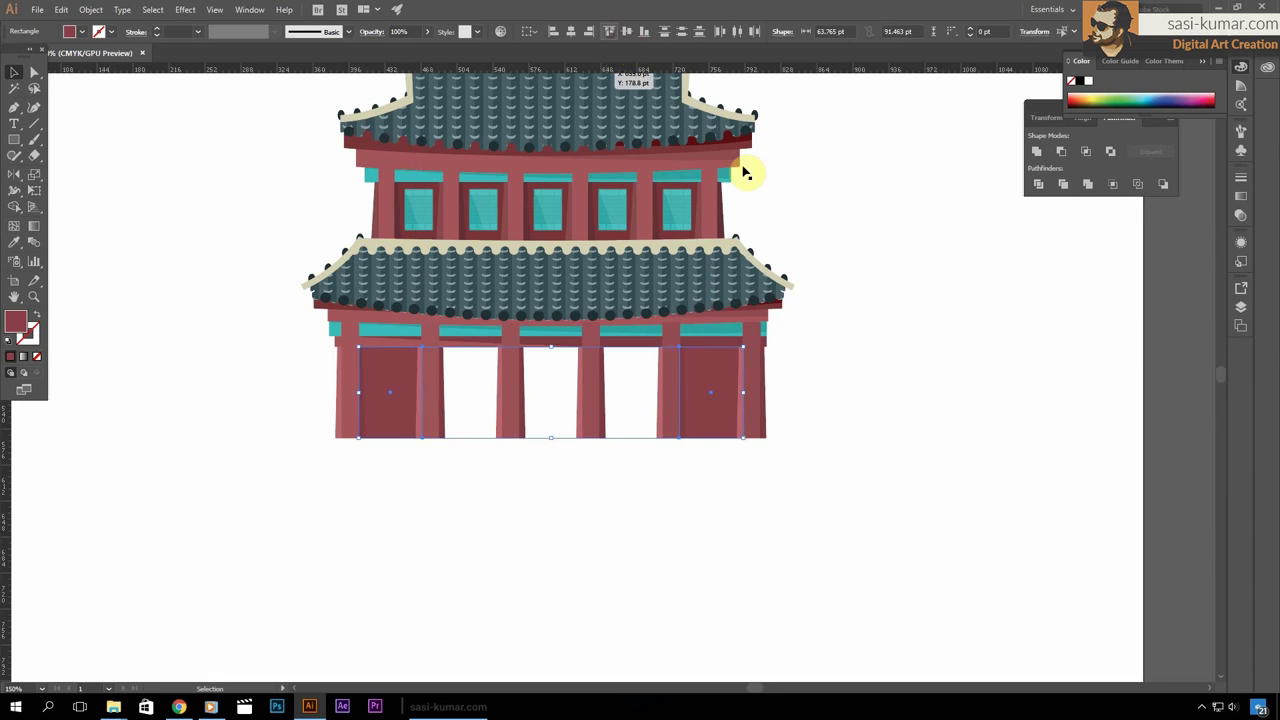
key("ctrl+alt+b")
double_click(14, 207)
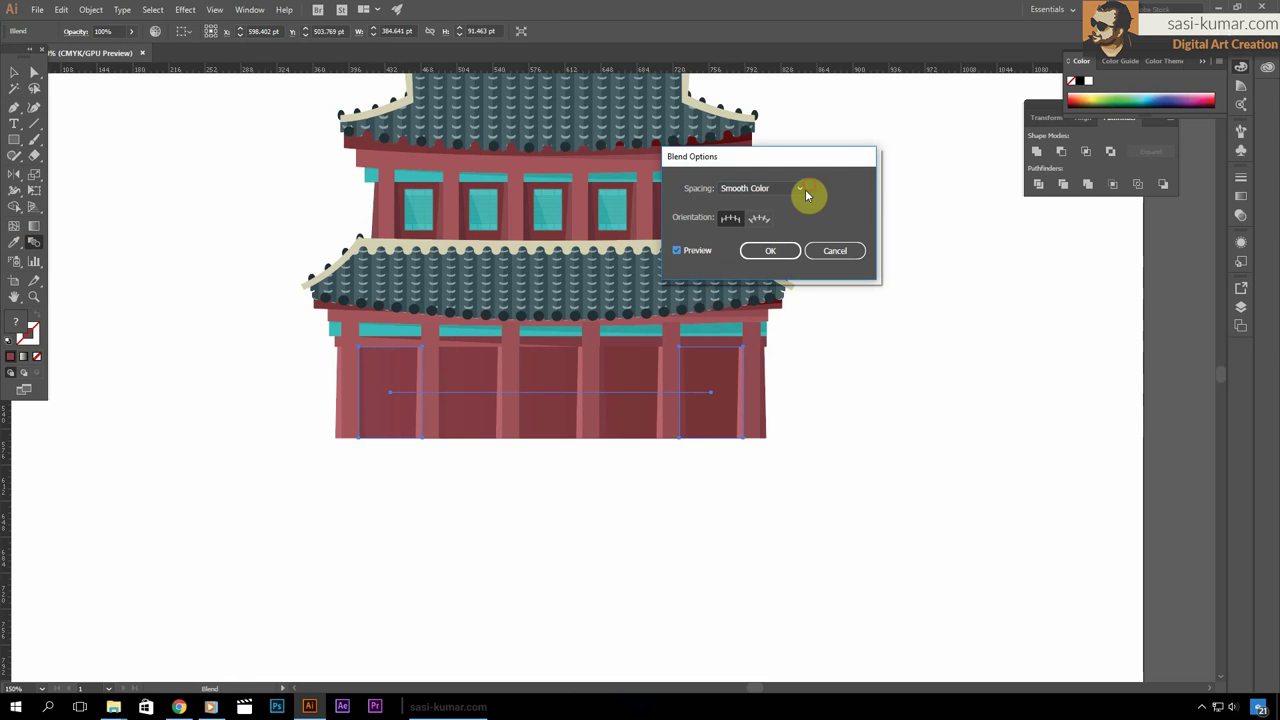
left_click(770, 254)
left_click(312, 392)
Draw a window strip atop the first panel and give it the beams' teal colour
key("ctrl+plus")
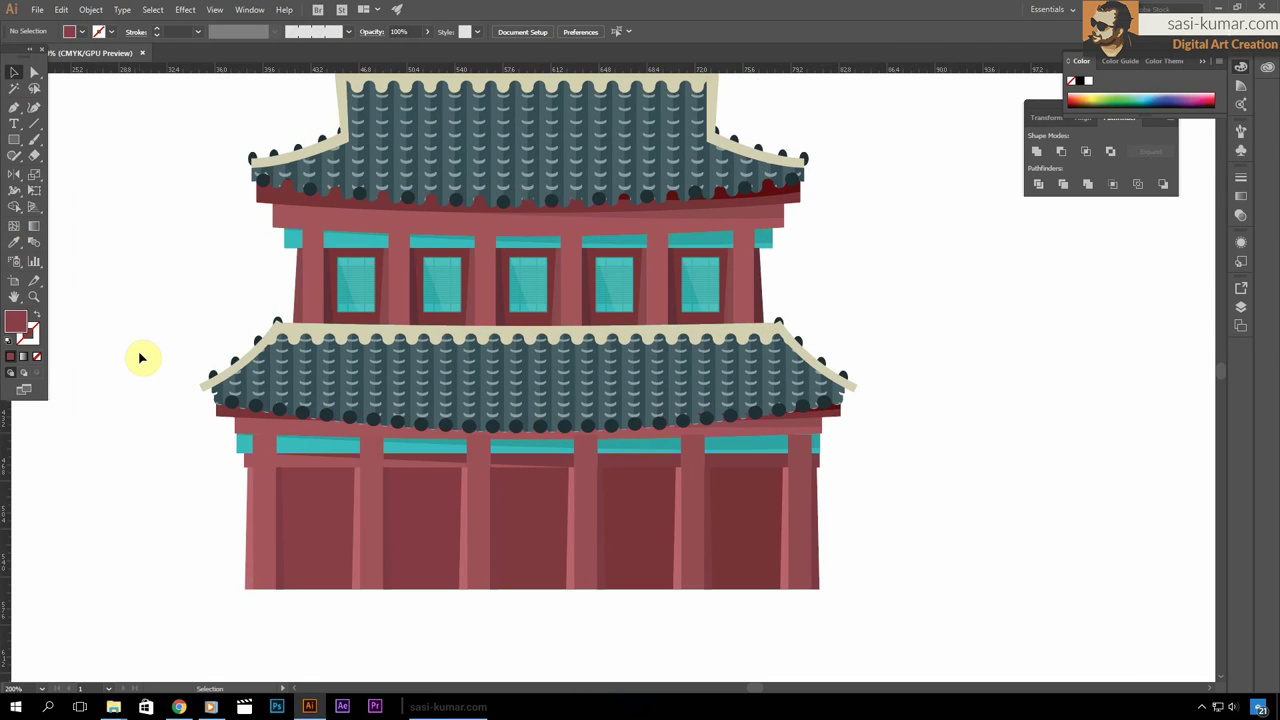
key("ctrl+plus")
key("ctrl+plus")
key("m")
left_click_drag(310, 330, 443, 357)
key("ctrl+minus")
key("ctrl+minus")
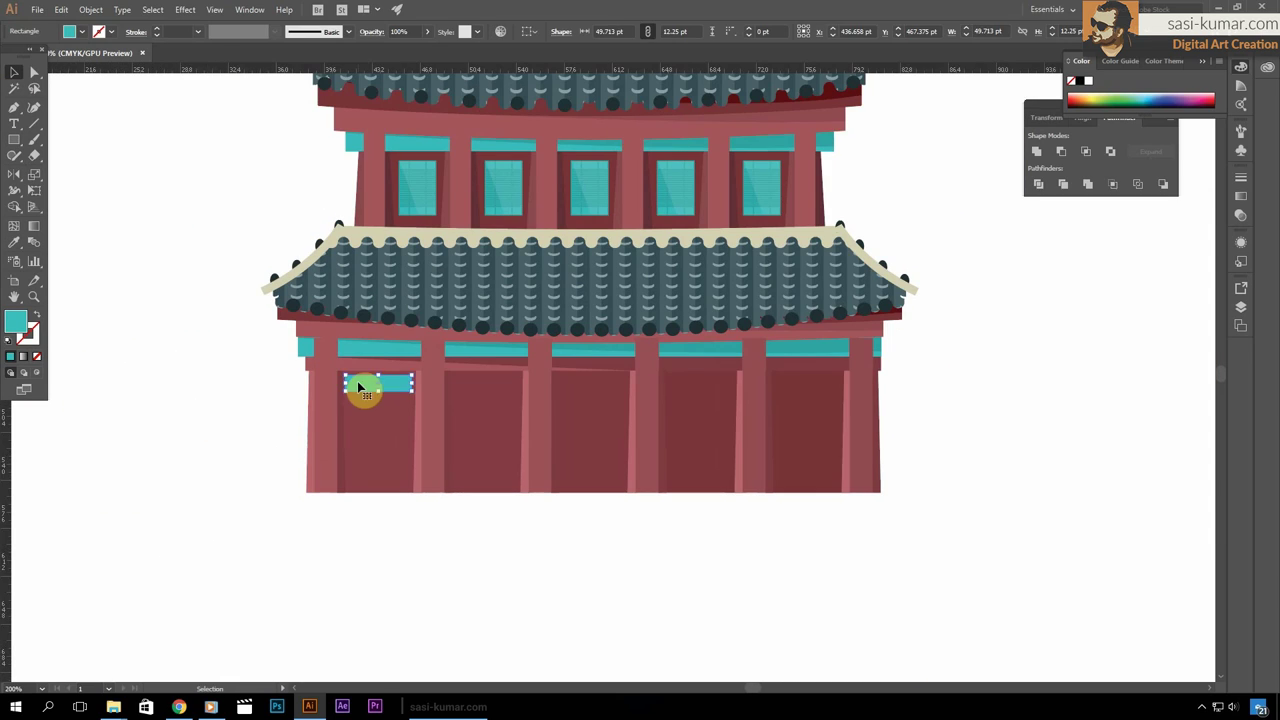
left_click(805, 383)
key("ctrl+plus")
key("ctrl+plus")
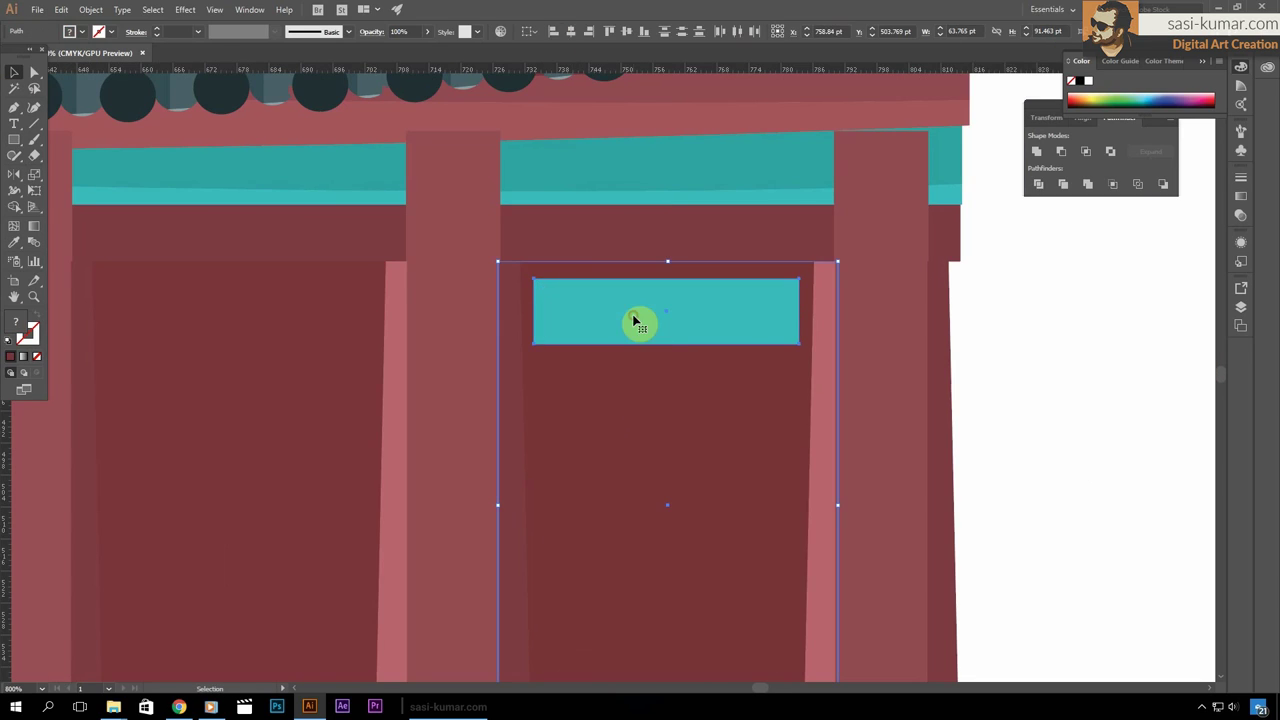
key("ctrl+minus")
key("ctrl+minus")
key("ctrl+minus")
key("i")
left_click(967, 277)
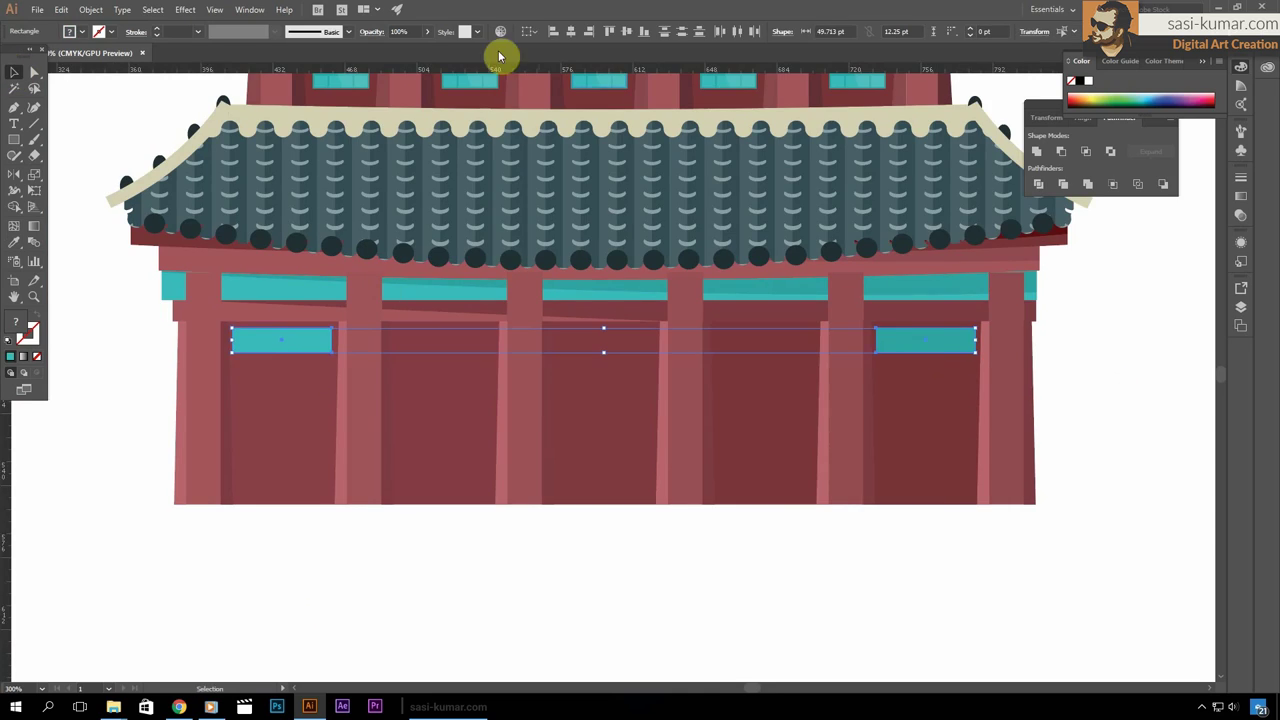
Blend the window strips across the bays, expand them, and add a darker teal outline
double_click(35, 243)
left_click(770, 250)
left_click(91, 9)
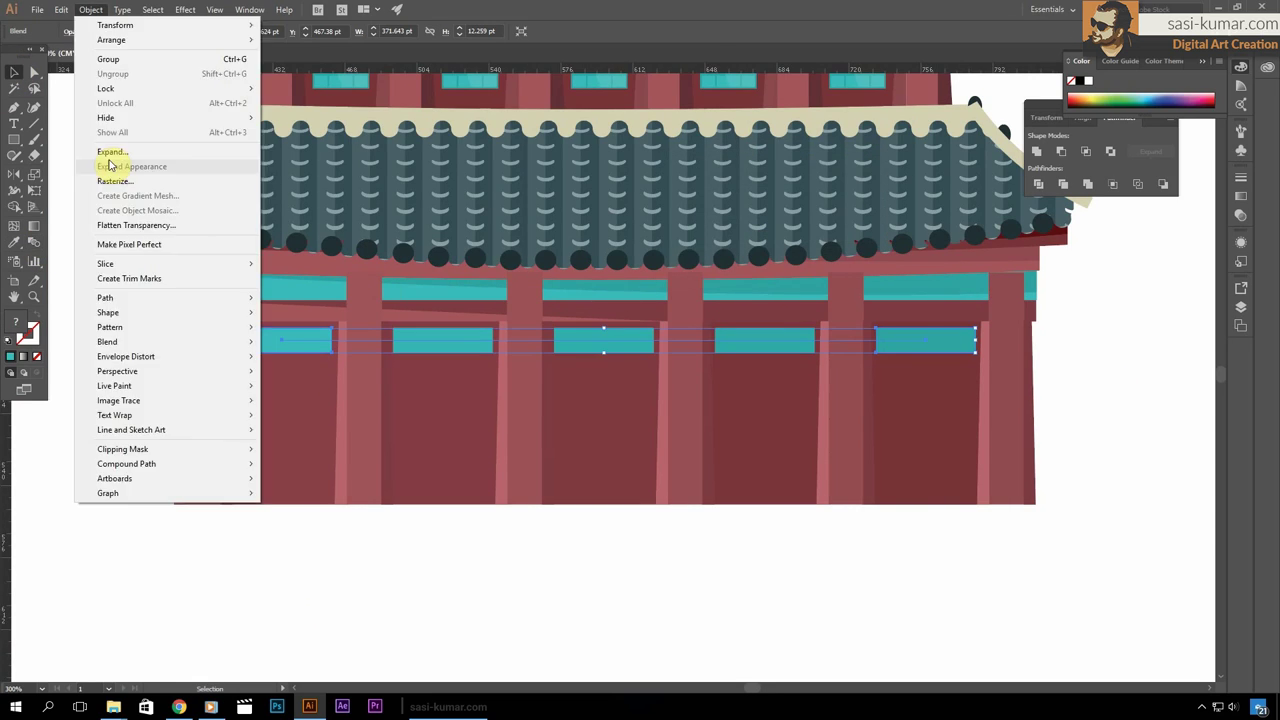
left_click(109, 163)
key("ctrl+plus")
double_click(20, 326)
key("Escape")
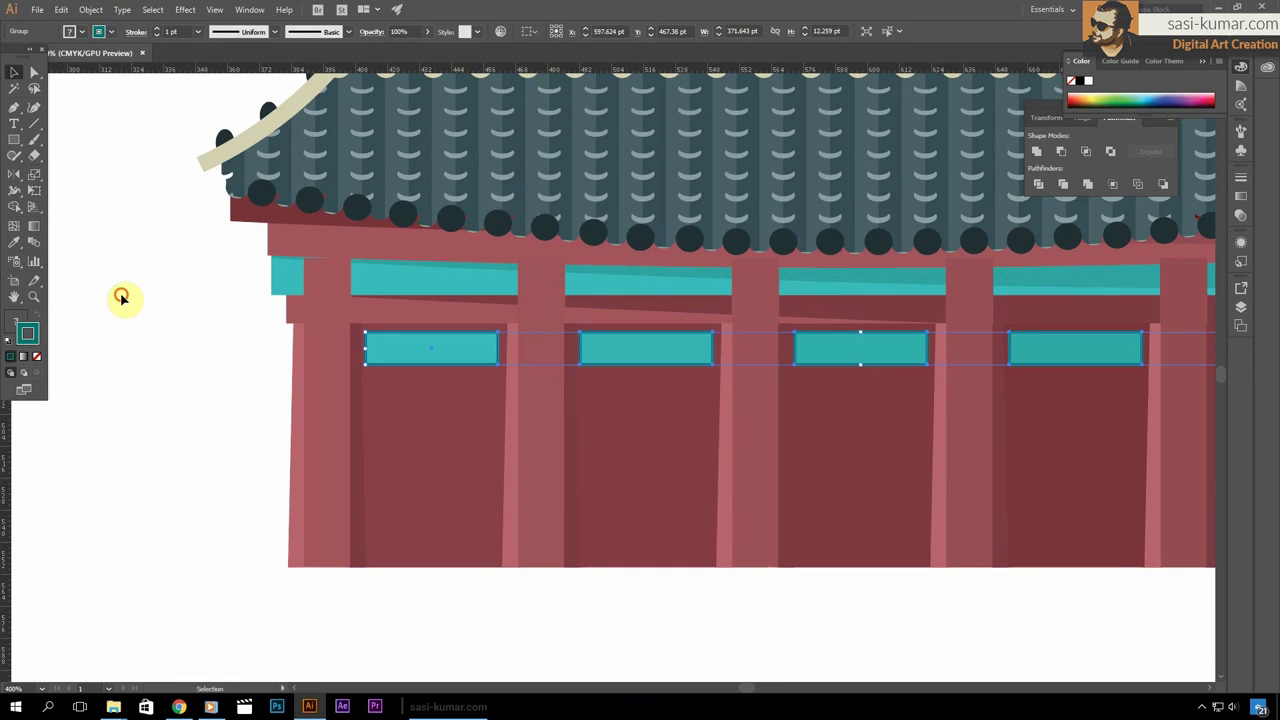
scroll(443, 611, "up", 5)
Draw the teal door rectangle below the first window strip
scroll(560, 254, "up", 3)
left_click(560, 258)
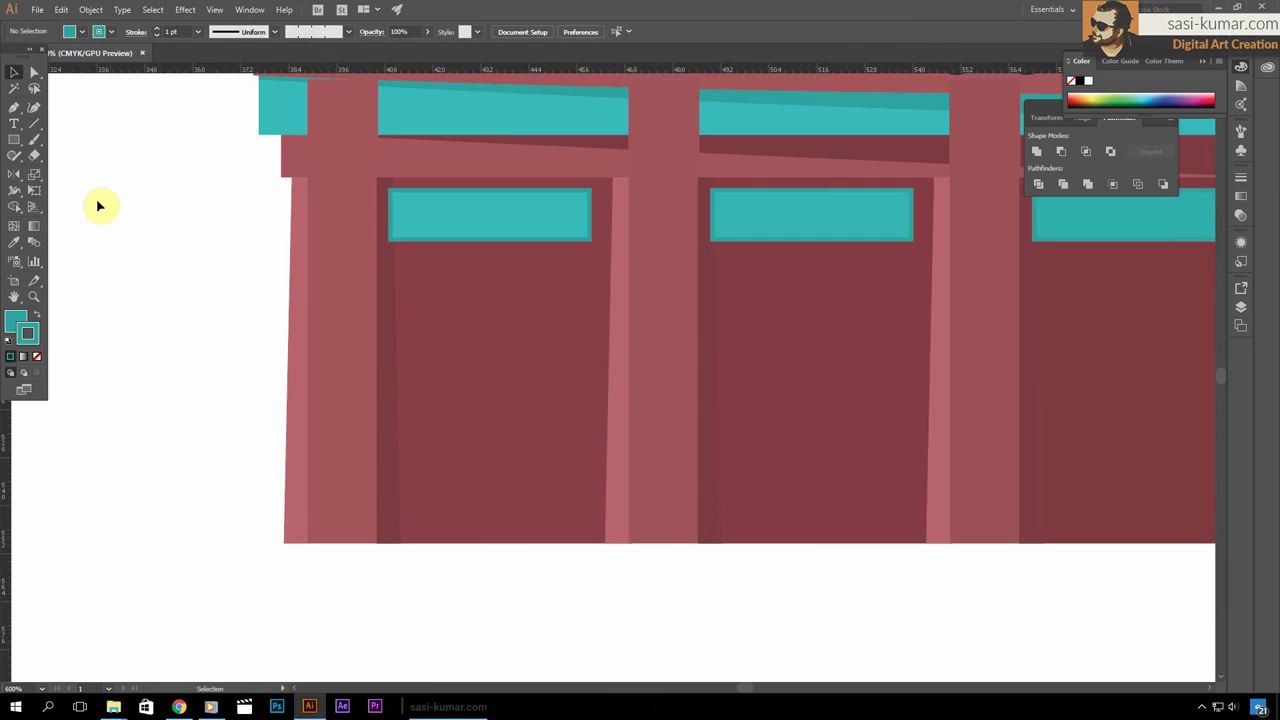
left_click_drag(587, 493, 590, 494)
key("v")
left_click(152, 165)
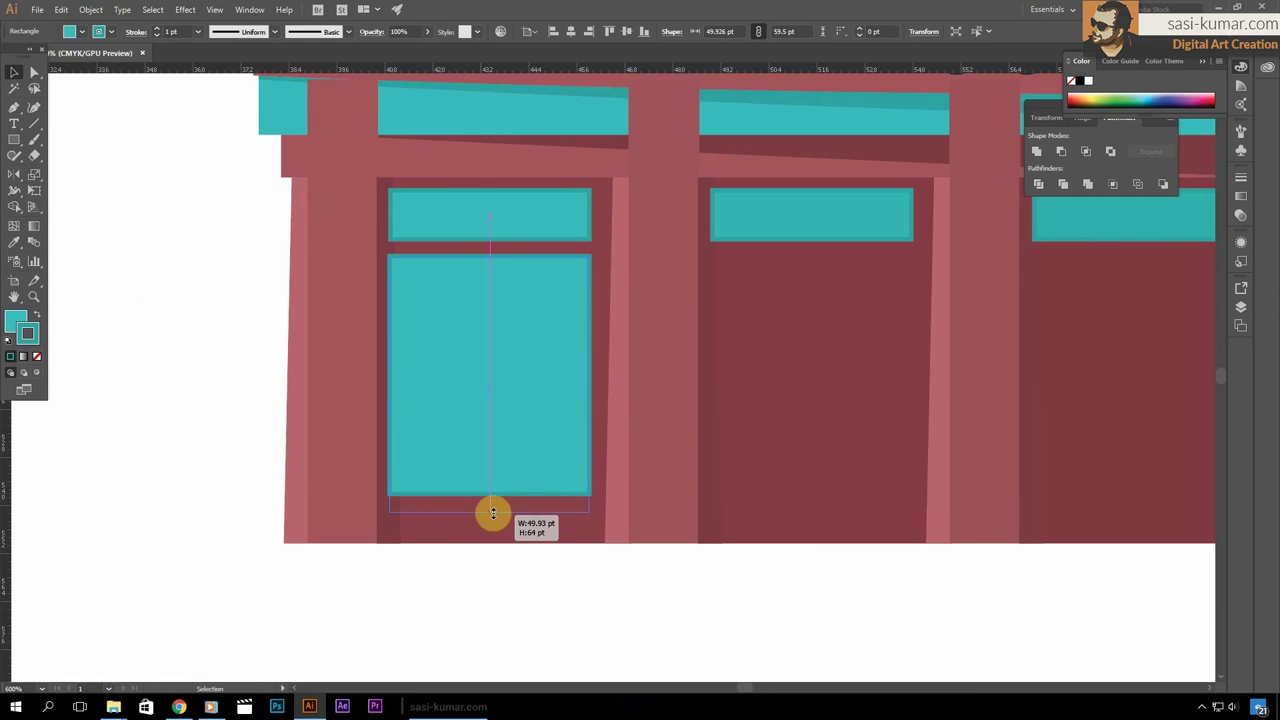
key("ctrl+plus")
key("a")
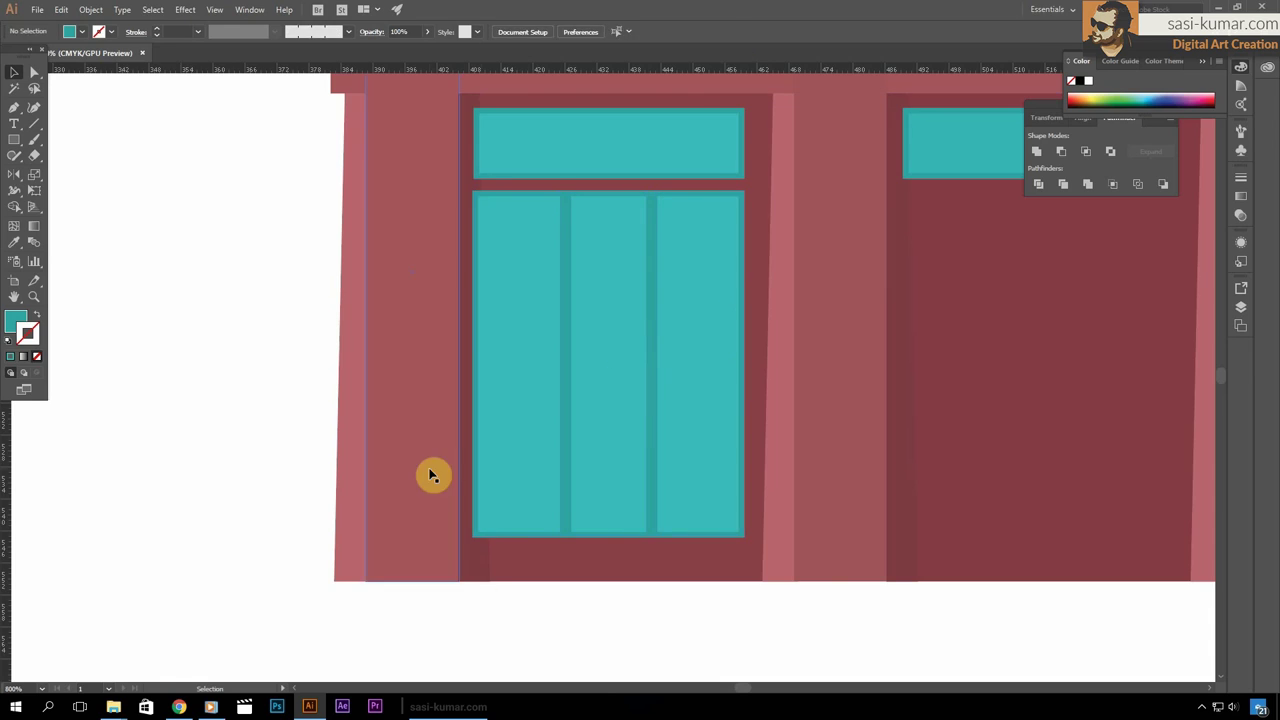
Line up the door's thin divider bar with the transom using Direct Selection
key("ctrl+plus")
left_click(542, 434)
left_click_drag(546, 242, 548, 236)
key("ctrl+plus")
key("ctrl+plus")
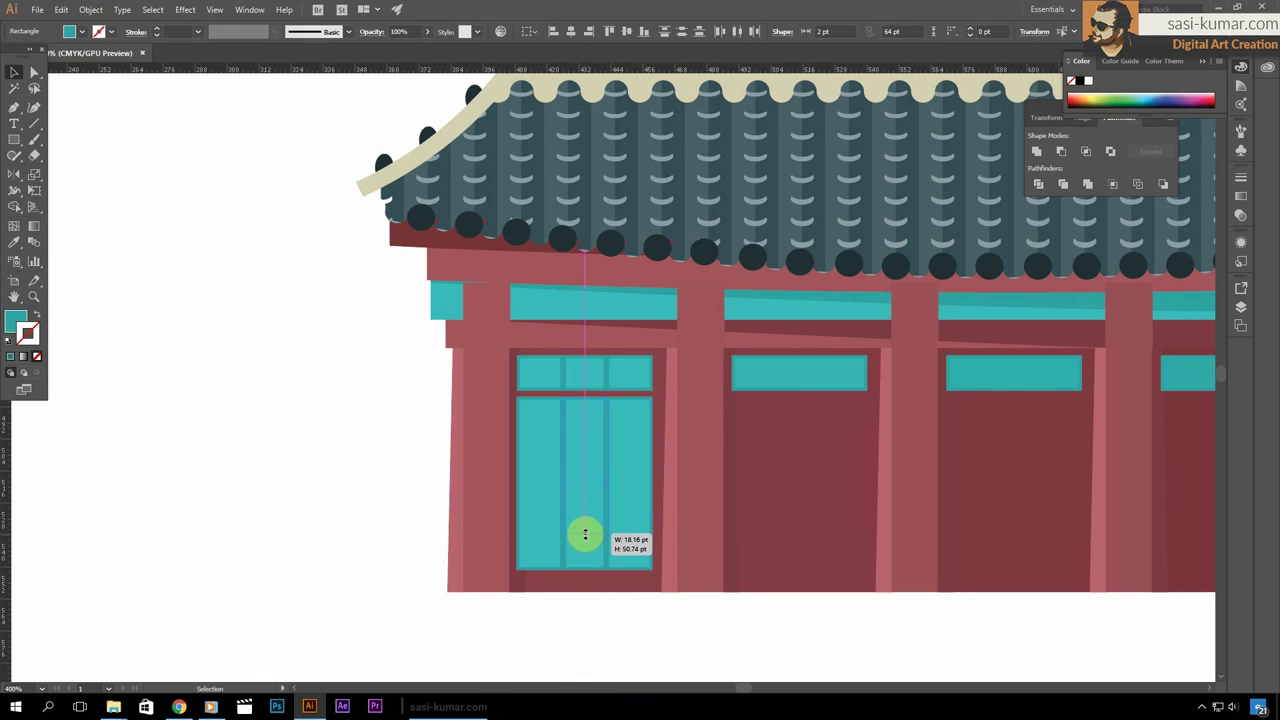
Draw a teal base at the door bottom and arrange it behind
left_click_drag(621, 561, 517, 527)
key("v")
key("ctrl+plus")
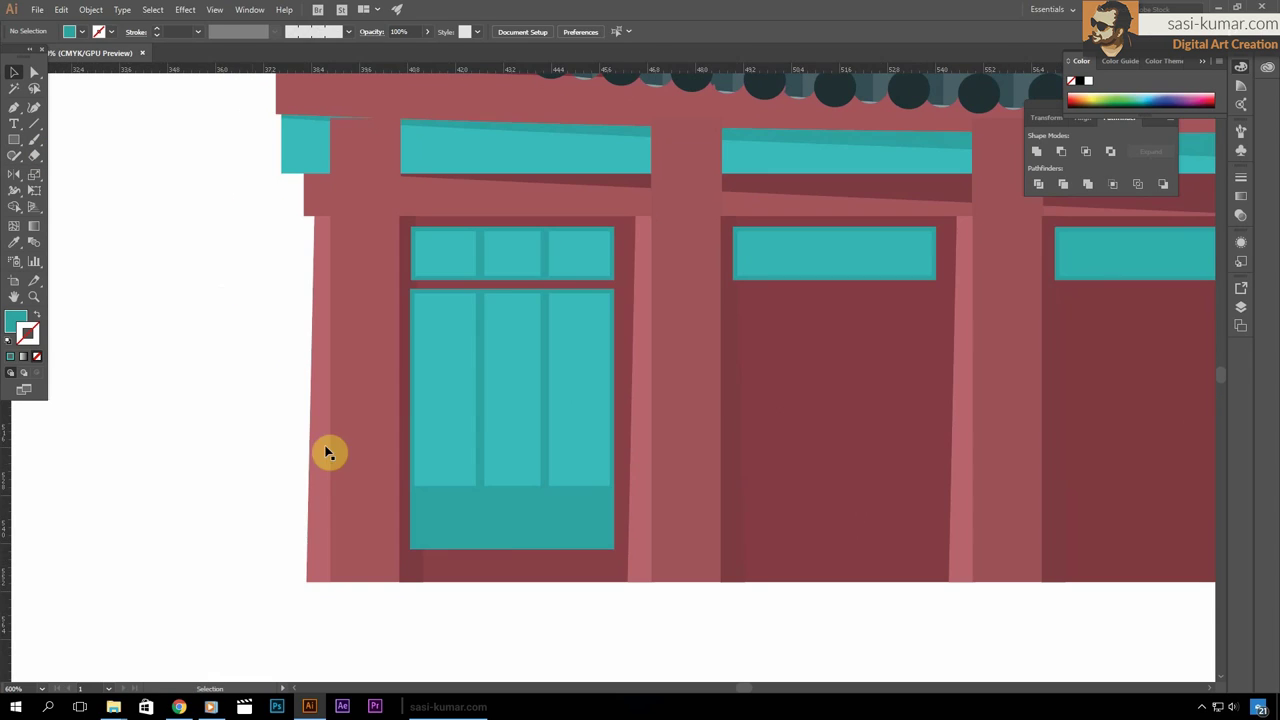
left_click(90, 9)
left_click(134, 163)
Outline the square teal, repeat the square pair into a row, and shrink it
key("v")
left_click(36, 340)
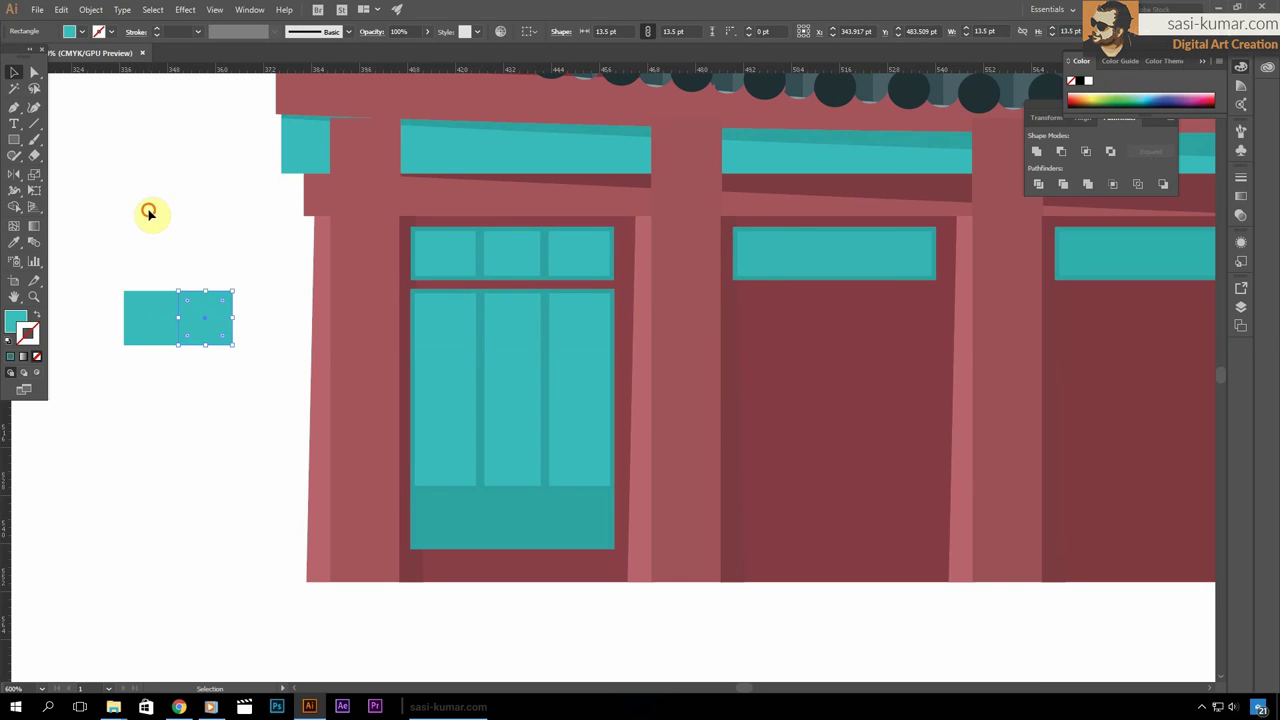
left_click_drag(258, 316, 206, 329)
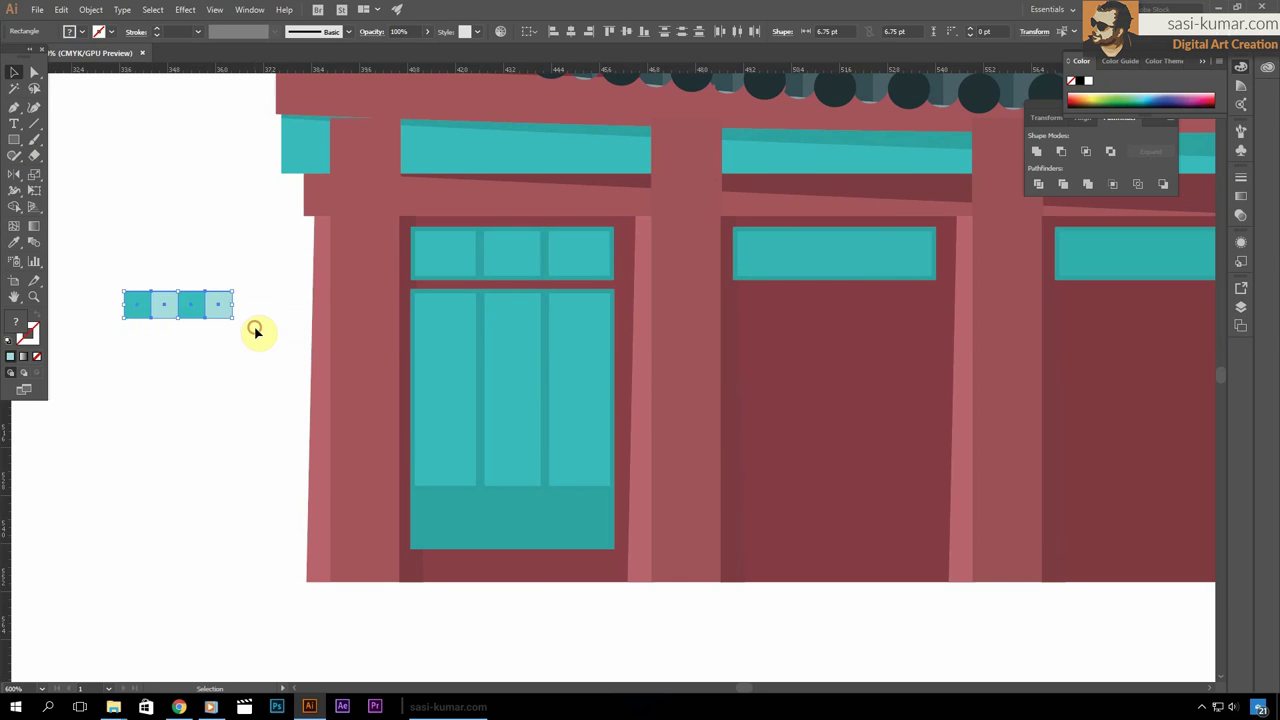
key("ctrl+plus")
mouse_move(284, 316)
left_mouse_down("alt")
mouse_move(500, 316)
mouse_move(594, 277)
left_mouse_up("alt")
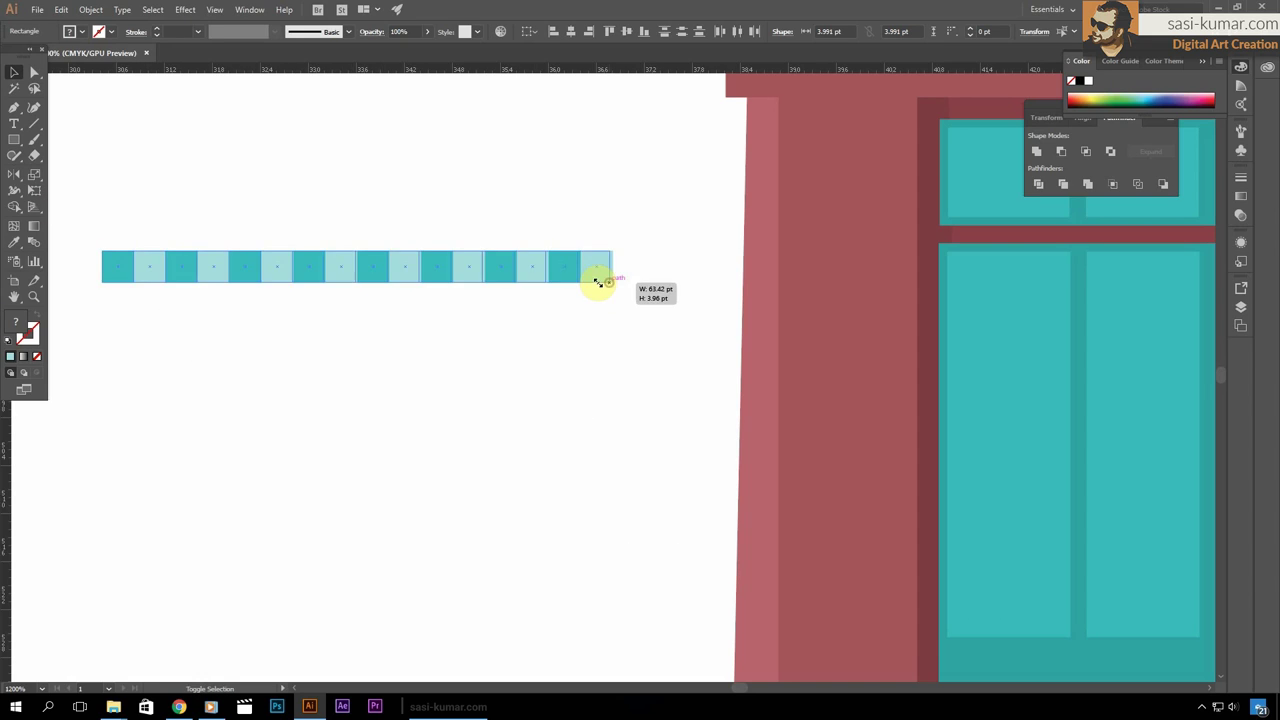
left_click_drag(205, 255, 500, 333)
Add an offset copy of the square row beneath to start the checker pattern
left_click_drag(658, 296, 76, 190)
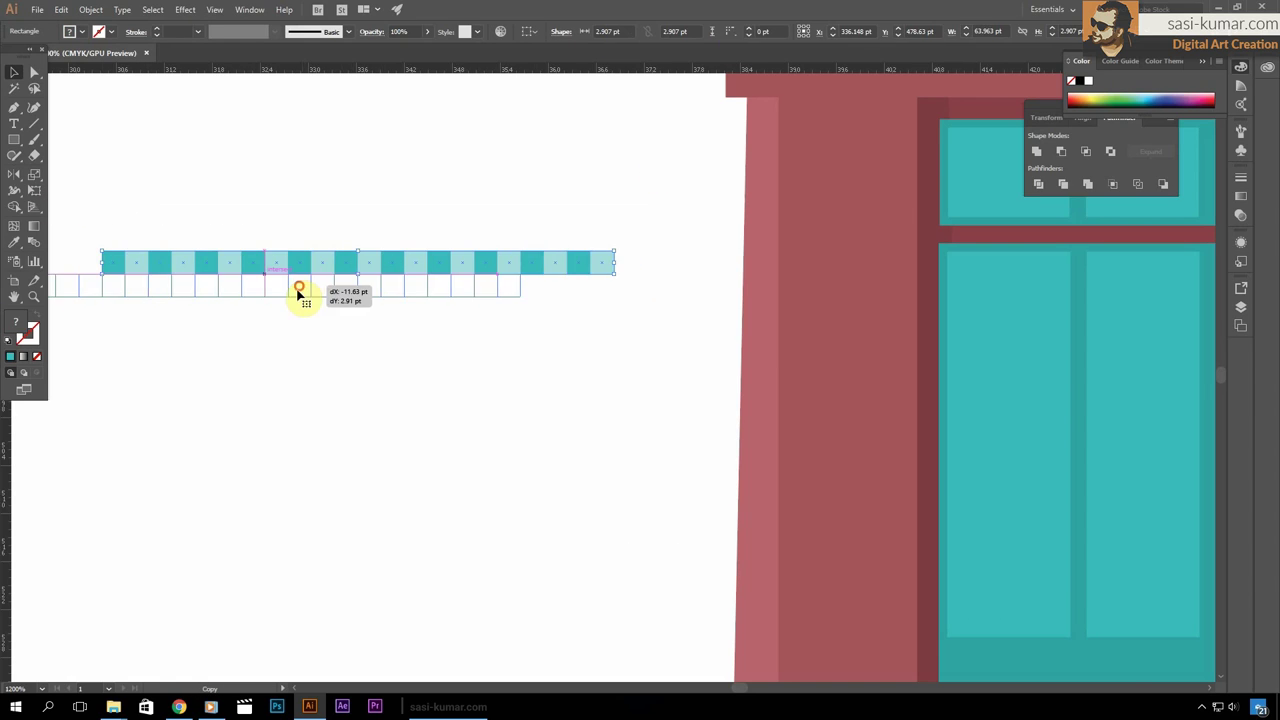
double_click(241, 314)
mouse_move(299, 291)
left_mouse_down()
mouse_move(241, 314)
mouse_move(286, 306)
left_mouse_up()
scroll(286, 306, "up", 2)
left_click_drag(616, 370, 1143, 357)
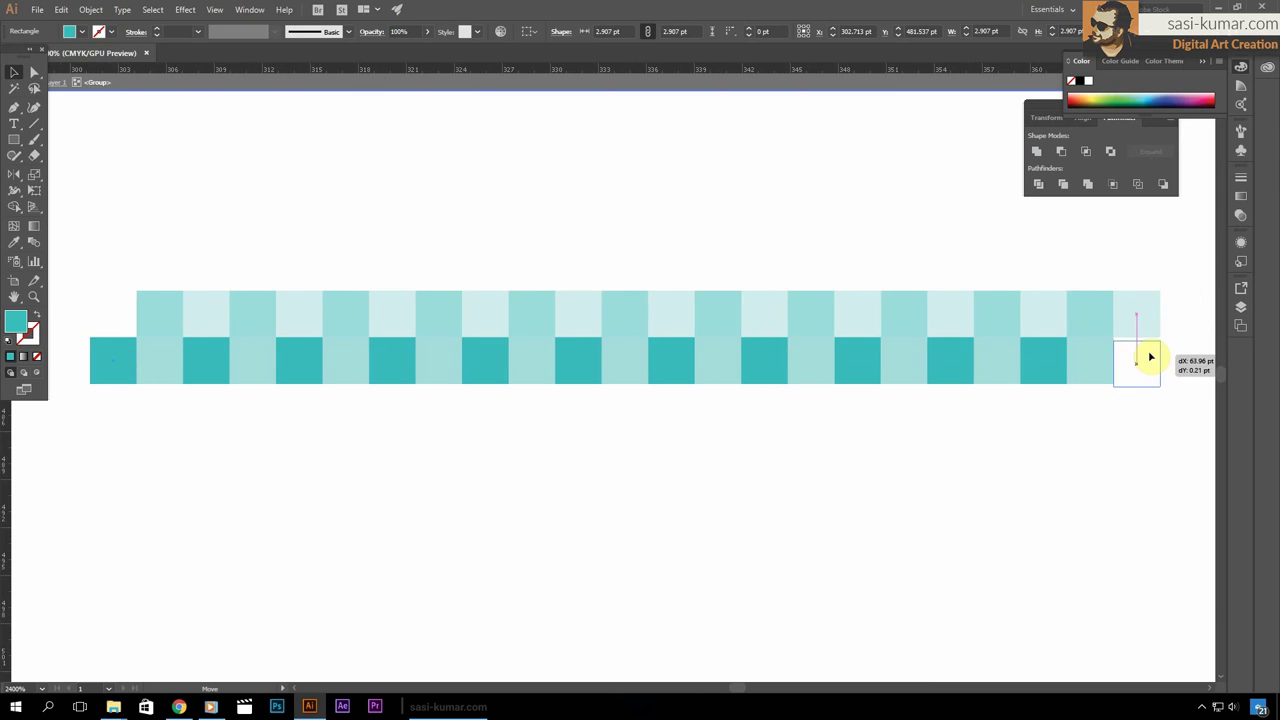
double_click(580, 234)
Duplicate the two rows downward into a full checkerboard and close the seam
left_click_drag(600, 330, 623, 500)
left_click(799, 480)
scroll(799, 480, "down", 3)
mouse_move(620, 394)
left_mouse_down()
mouse_move(503, 316)
mouse_move(449, 412)
left_mouse_up()
mouse_move(391, 346)
left_mouse_down()
mouse_move(437, 478)
mouse_move(391, 534)
left_mouse_up()
scroll(786, 412, "up", 3)
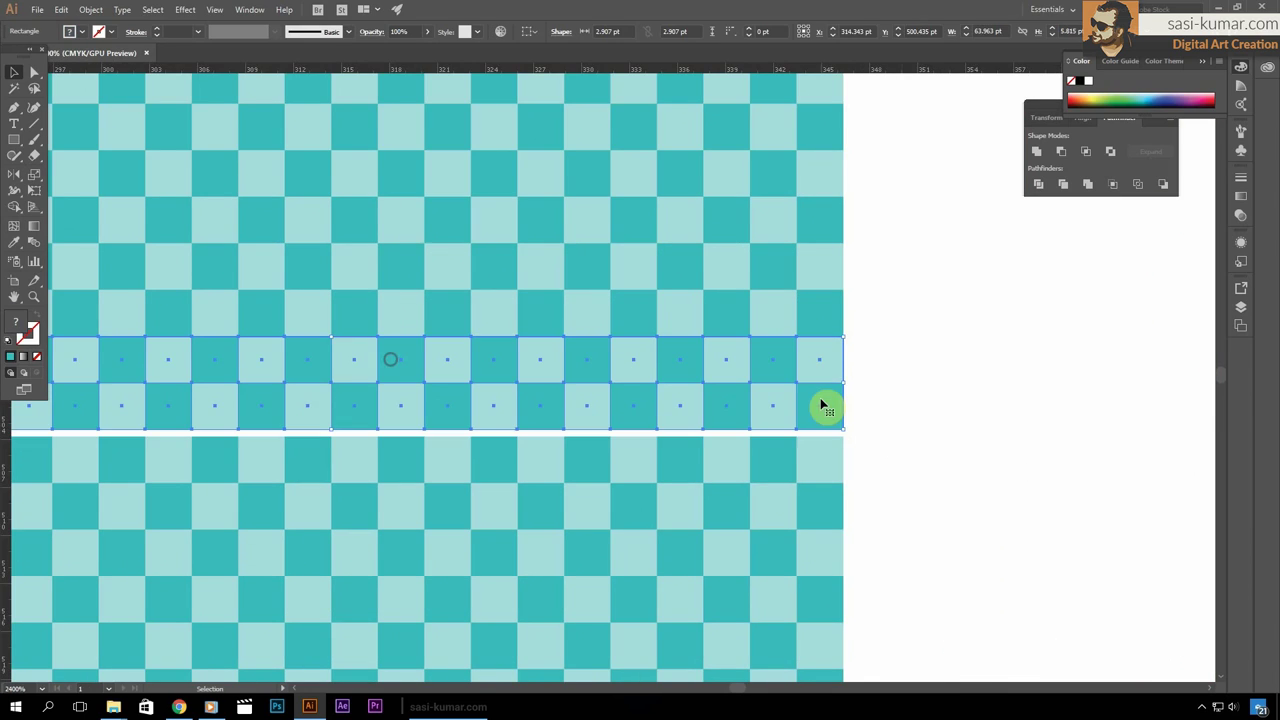
scroll(820, 403, "down", 3)
scroll(294, 406, "up", 3)
left_click_drag(591, 357, 591, 350)
scroll(591, 350, "down", 3)
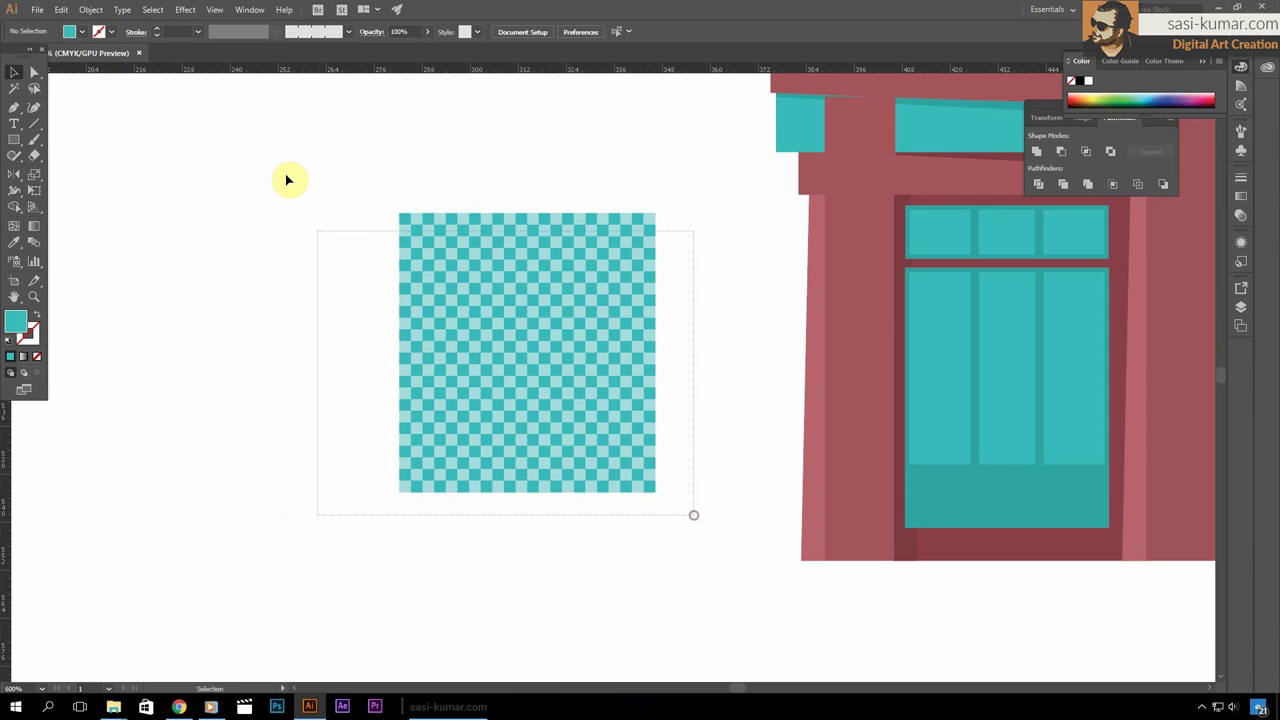
Move the teal checkerboard into the first door's left pane and scale it roughly to fit
mouse_move(682, 253)
left_mouse_down()
mouse_move(334, 197)
mouse_move(572, 226)
left_mouse_up()
left_click_drag(940, 297, 556, 276)
mouse_move(156, 275)
left_mouse_down()
mouse_move(587, 298)
mouse_move(582, 281)
left_mouse_up()
left_click_drag(731, 494, 743, 457)
scroll(743, 457, "up", 3)
mouse_move(806, 503)
left_mouse_down()
mouse_move(558, 288)
mouse_move(774, 423)
left_mouse_up()
Reposition the checkerboard and shrink it to the left pane's width
scroll(177, 411, "up", 2)
scroll(557, 420, "up", 3)
left_click_drag(557, 420, 1005, 420)
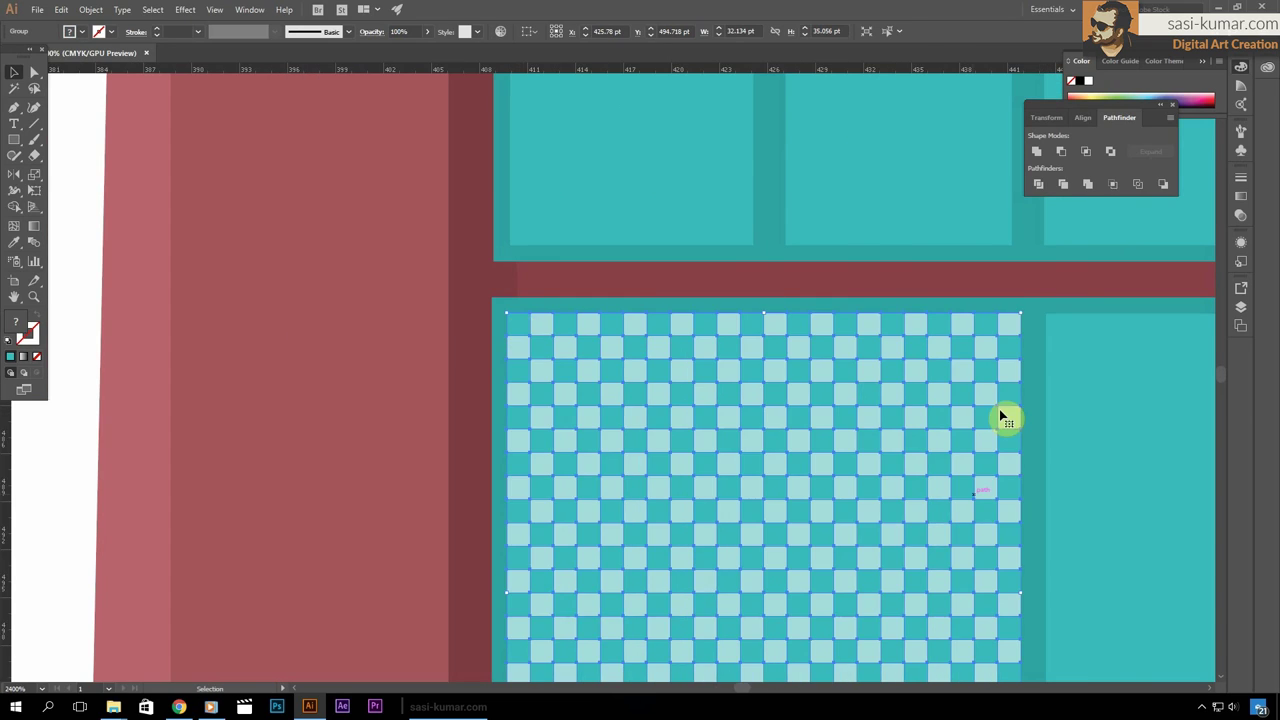
left_click_drag(1020, 314, 964, 376)
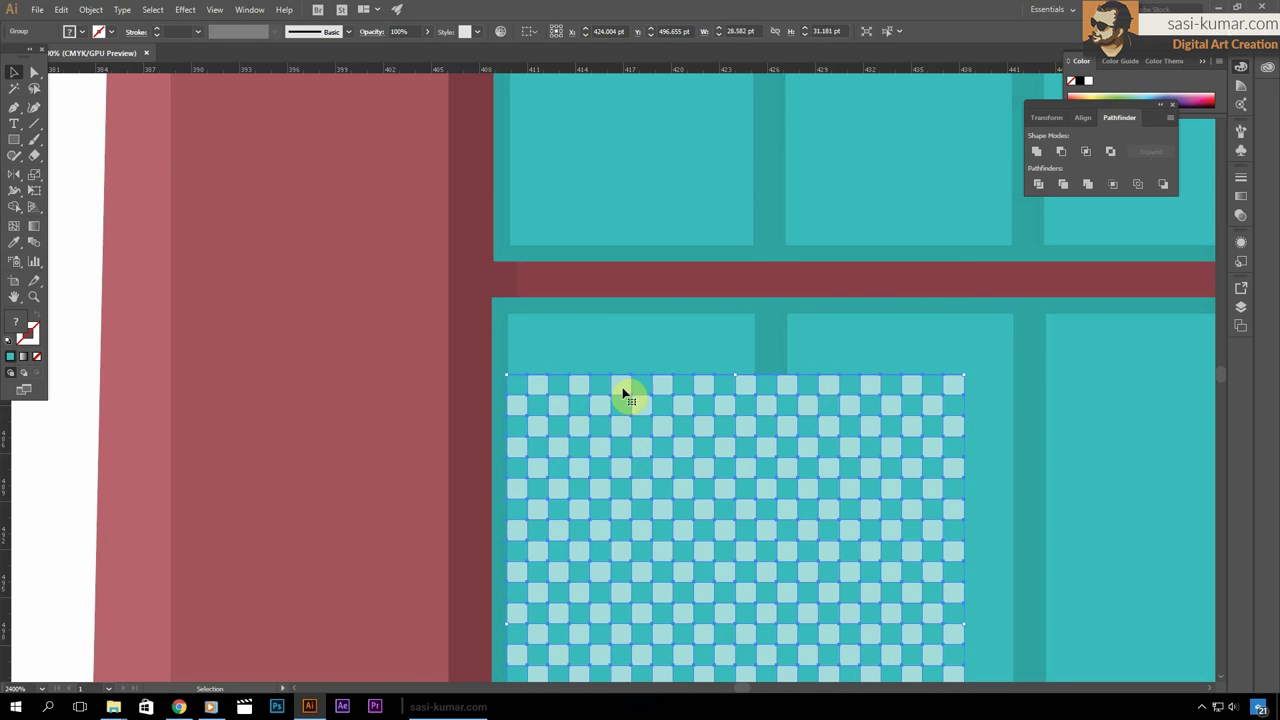
scroll(622, 393, "down", 3)
scroll(277, 400, "up", 2)
Add a checkerboard copy below so the lattice fills the whole left pane
mouse_move(546, 428)
left_mouse_down()
mouse_move(524, 380)
mouse_move(549, 314)
left_mouse_up()
scroll(524, 380, "up", 3)
scroll(440, 388, "down", 2)
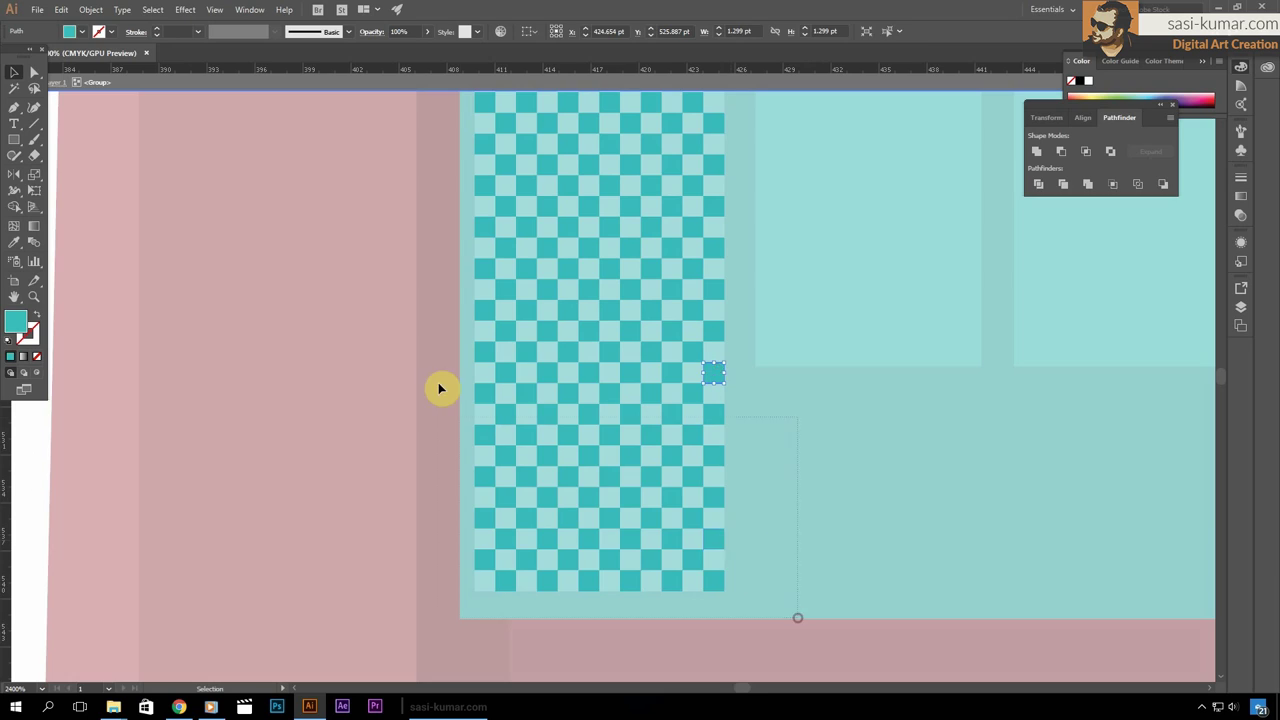
scroll(440, 388, "down", 5)
scroll(551, 597, "up", 2)
scroll(646, 474, "down", 2)
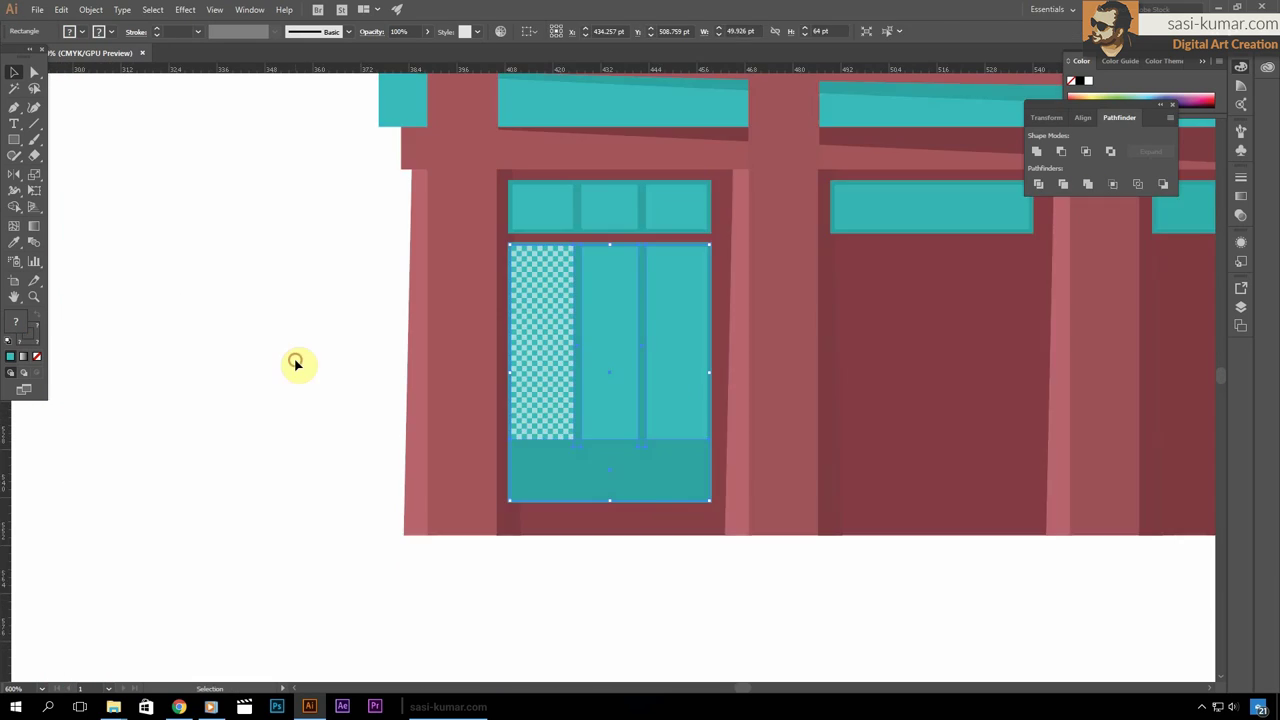
scroll(296, 363, "up", 1)
Copy the checker lattice column into the door's remaining panes
left_click_drag(617, 257, 711, 257)
scroll(540, 320, "up", 3)
left_click(771, 266)
left_click(620, 328)
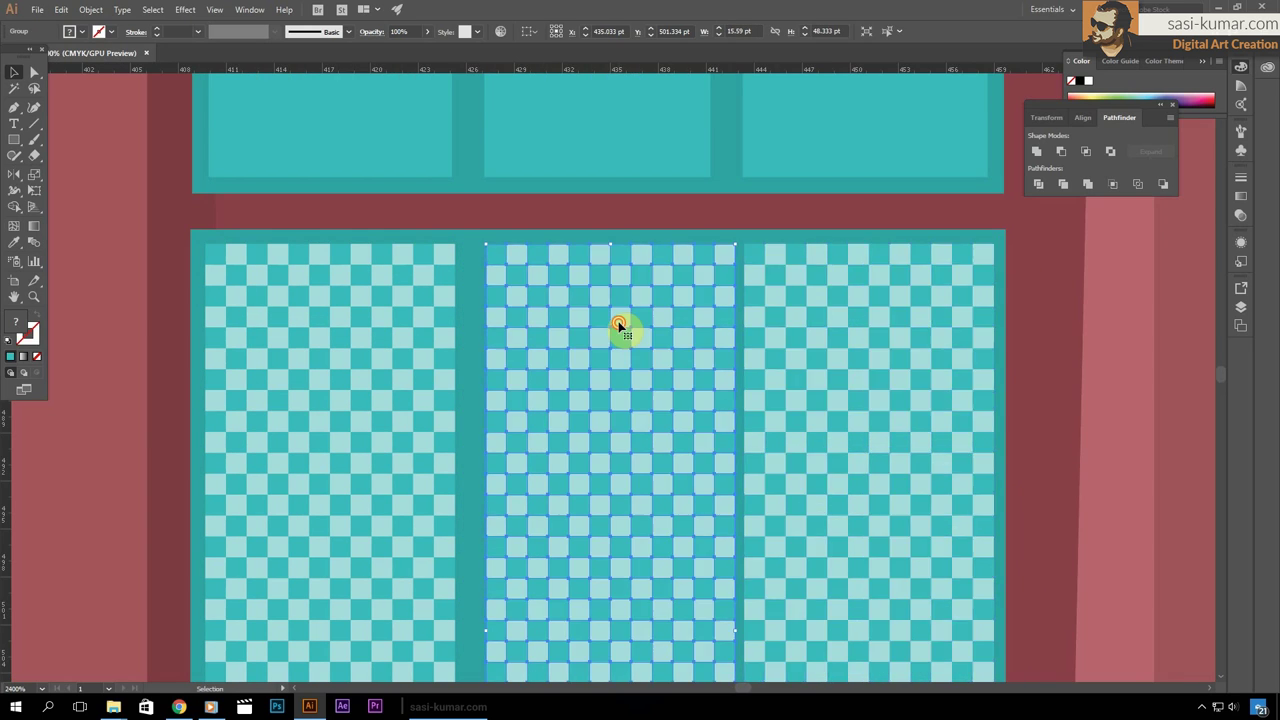
scroll(620, 328, "down", 5)
scroll(636, 157, "down", 3)
left_click(117, 289)
scroll(571, 271, "up", 3)
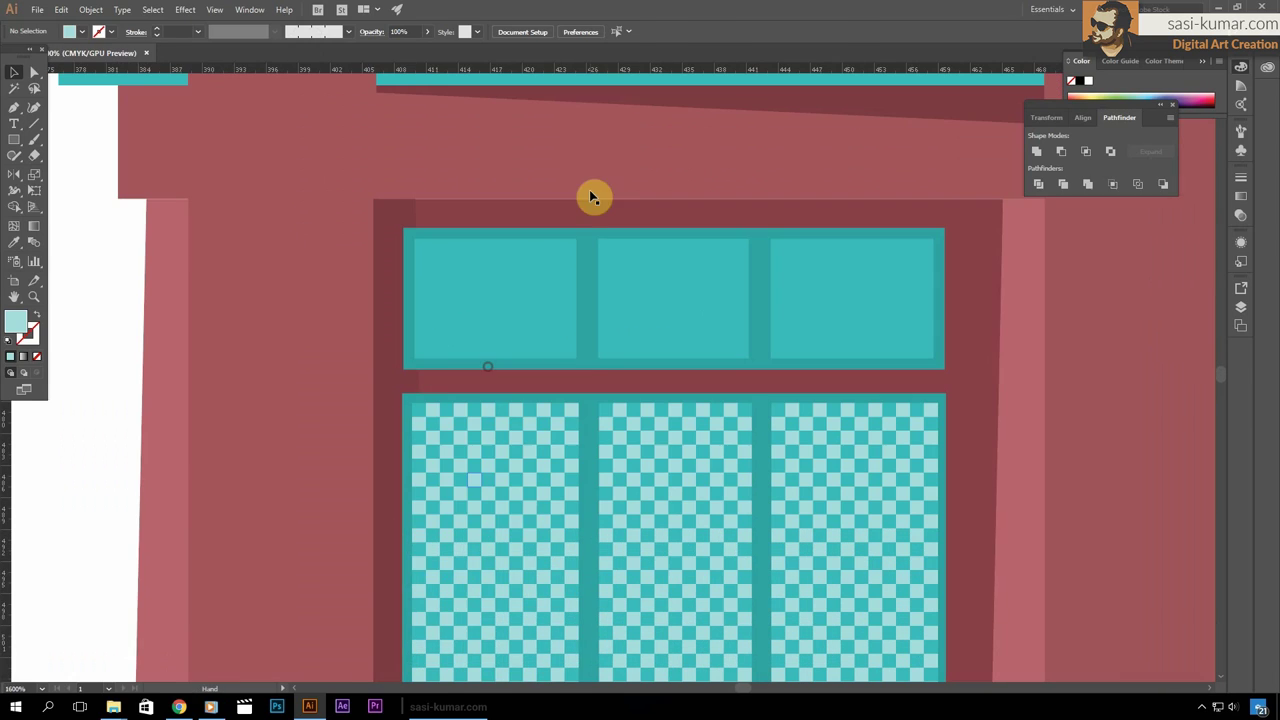
left_click_drag(678, 418, 650, 240)
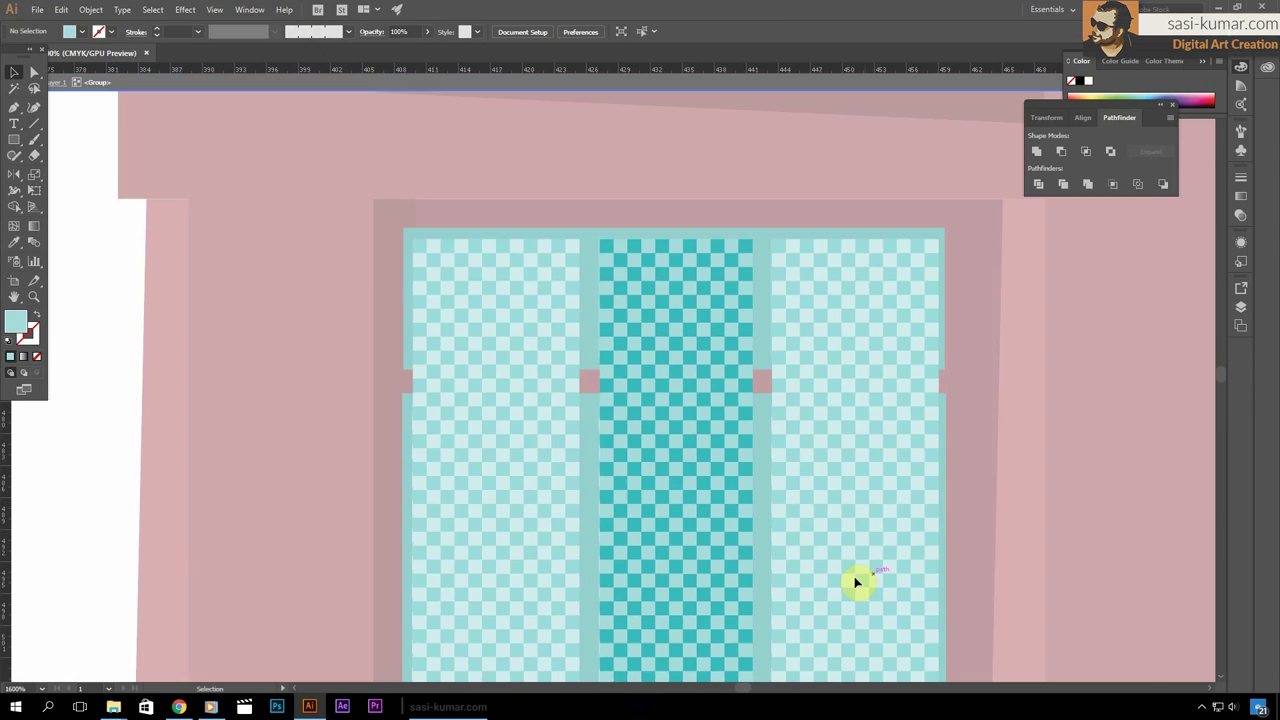
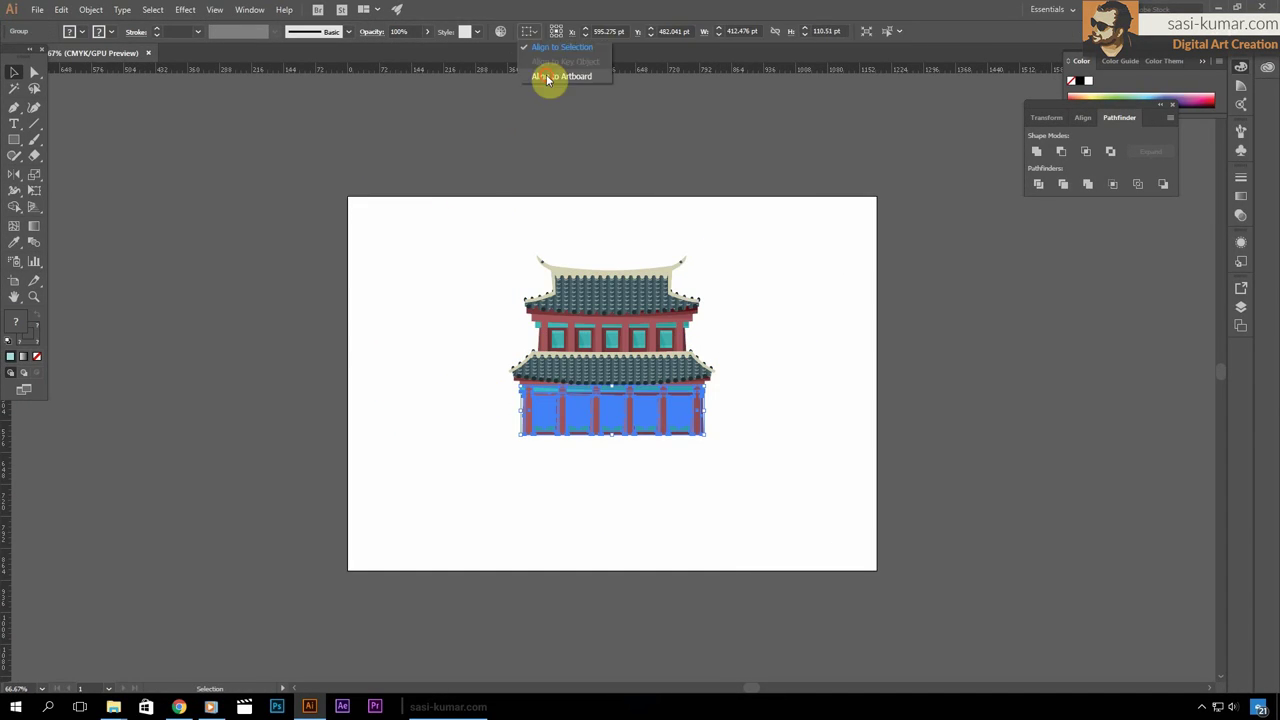
Align the palace to the artboard and recolour its base a lighter red
left_click(547, 79)
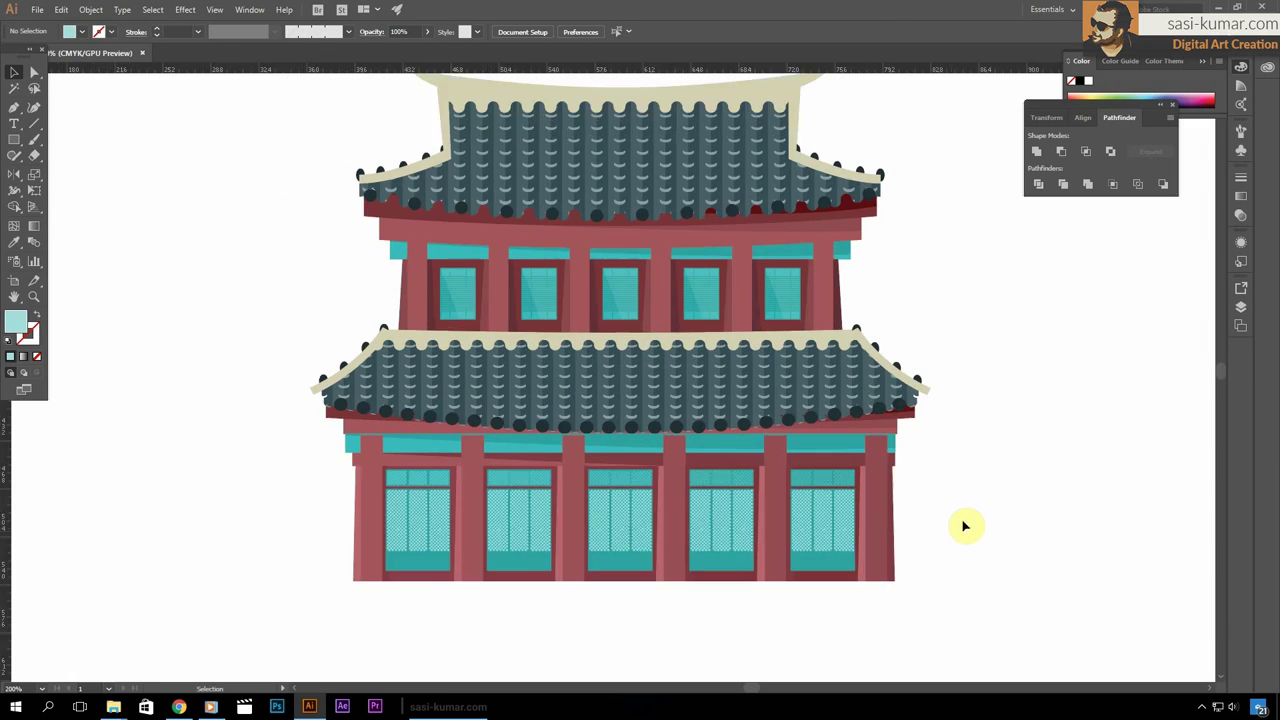
double_click(15, 320)
left_click(870, 163)
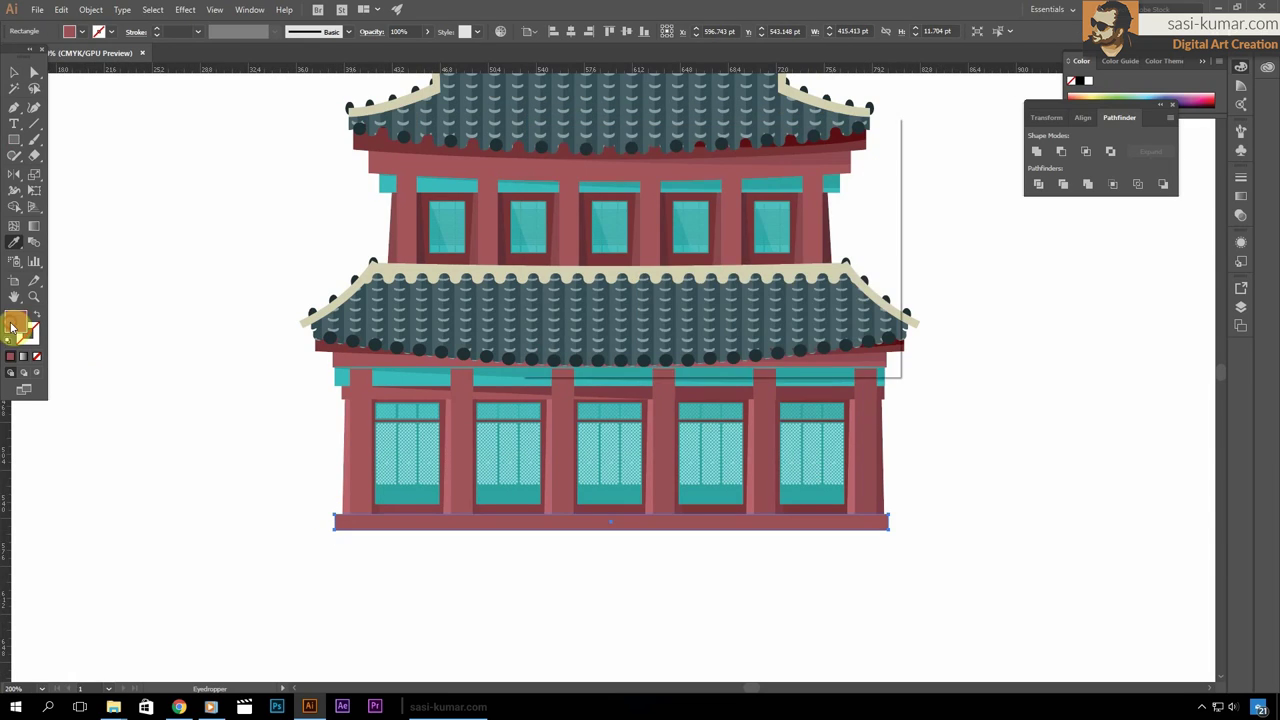
left_click(15, 73)
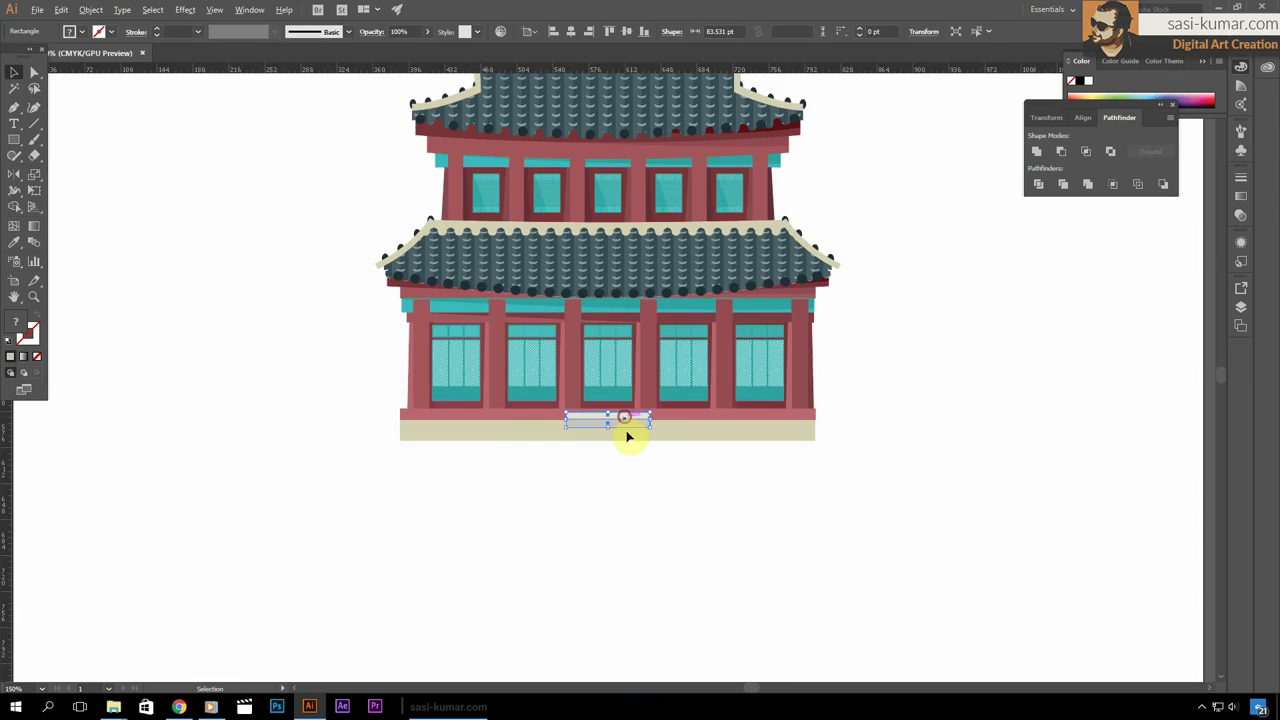
Blend the two step rectangles into an evenly spaced staircase
key("alt+ctrl+b")
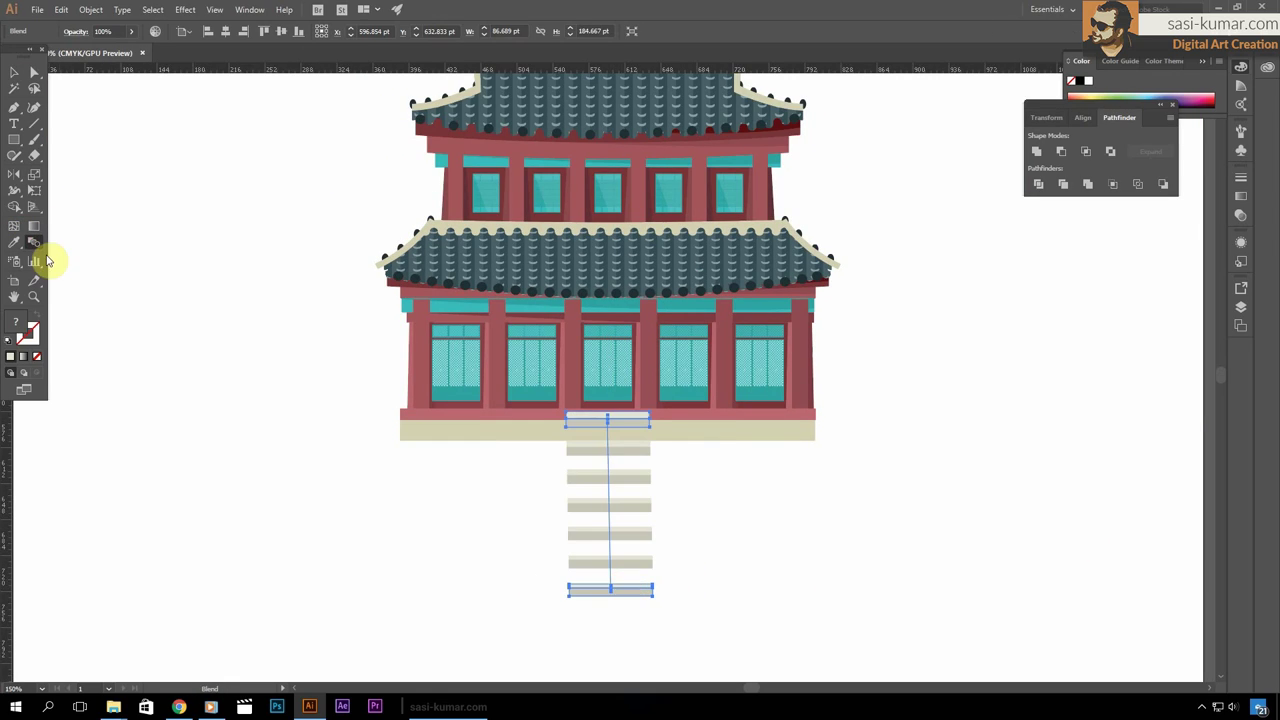
double_click(34, 242)
key("Return")
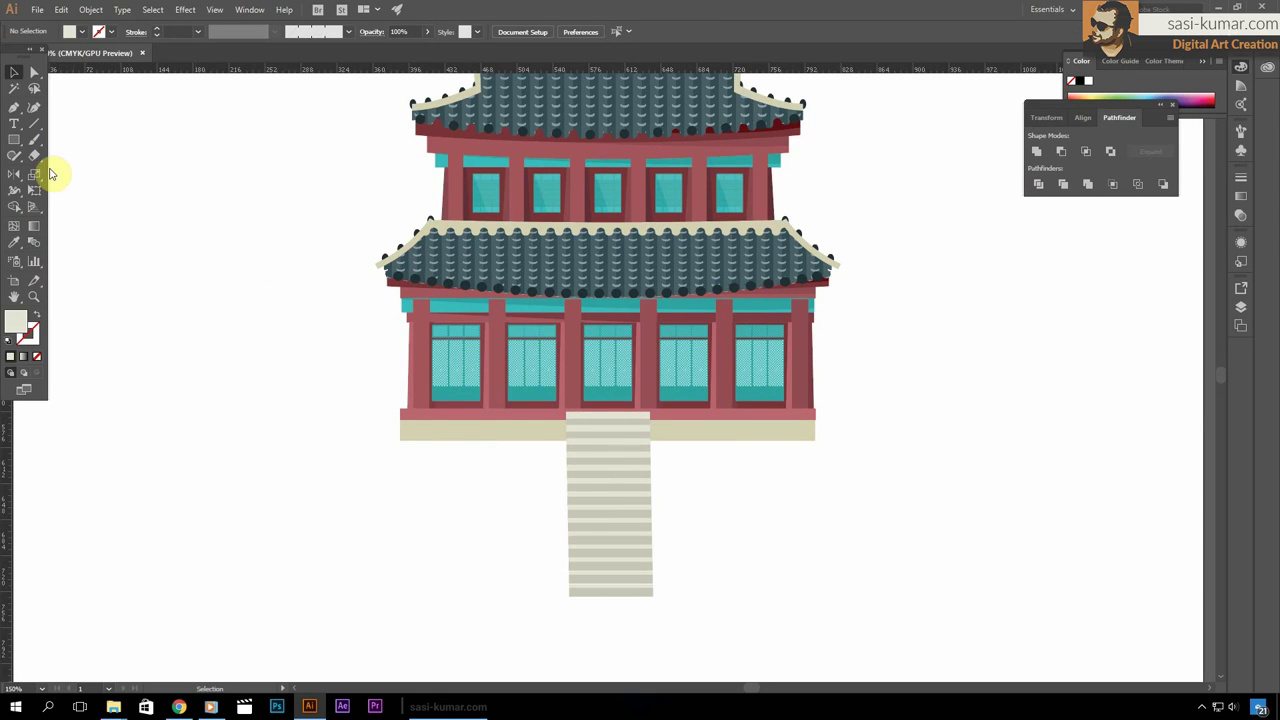
Set the rail colour and draw a narrow side-rail strip beside the lower stairs
double_click(15, 320)
key("Return")
key("v")
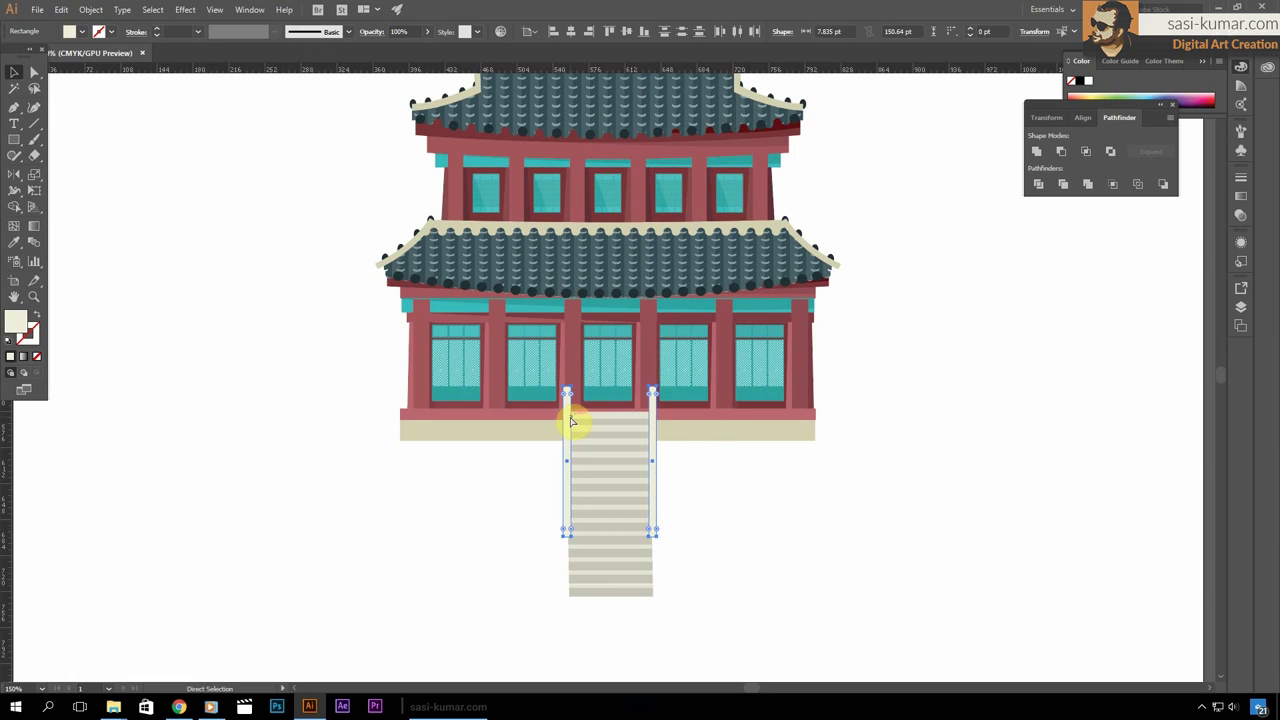
key("ctrl+plus")
key("ctrl+plus")
left_click_drag(486, 415, 499, 532)
key("v")
left_click(168, 287)
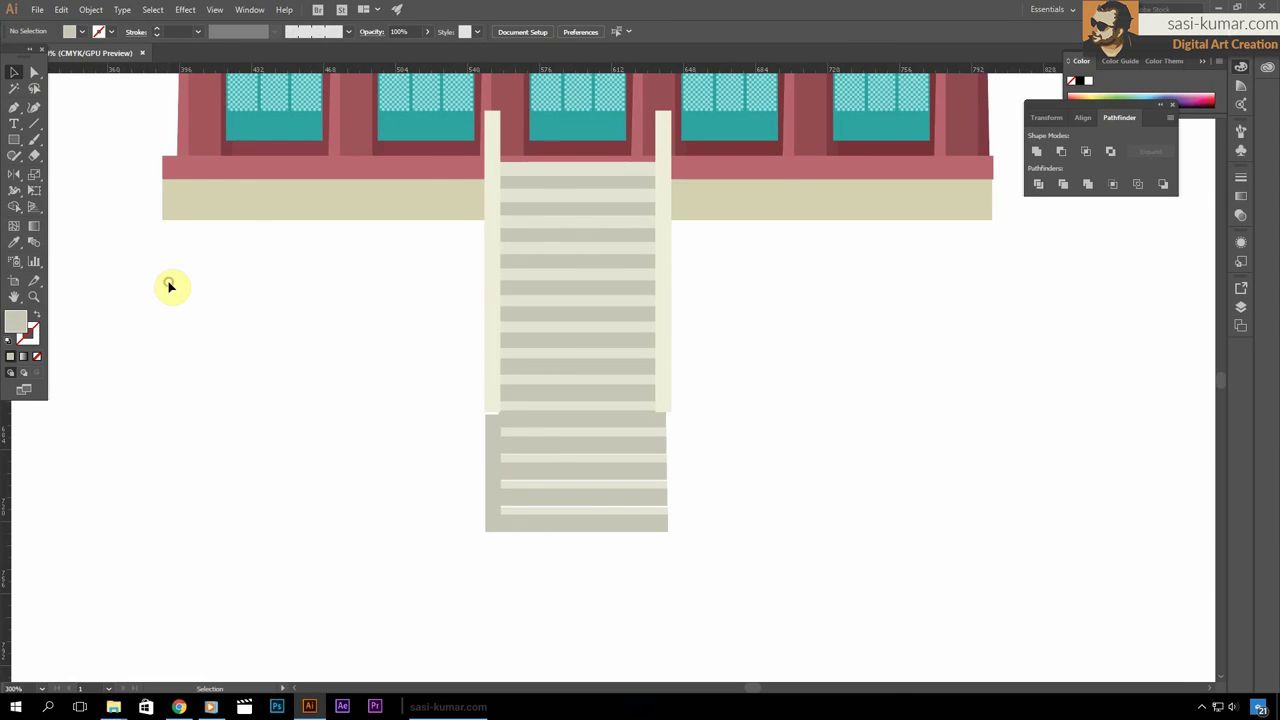
Move the narrow strip to the stairs' right edge and fill it light grey
key("ctrl+plus")
key("ctrl+plus")
left_click_drag(950, 371, 950, 371)
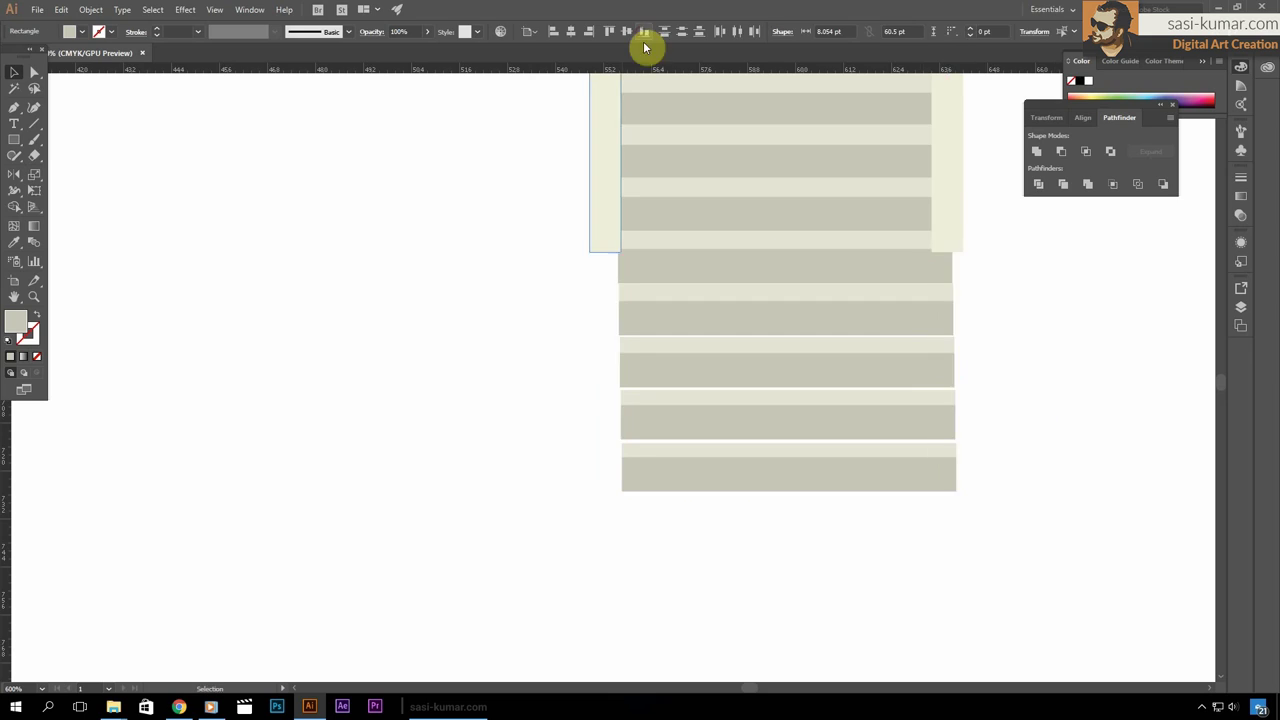
left_click(457, 166)
key("ctrl+minus")
key("ctrl+minus")
key("ctrl+minus")
left_click(615, 432)
double_click(15, 320)
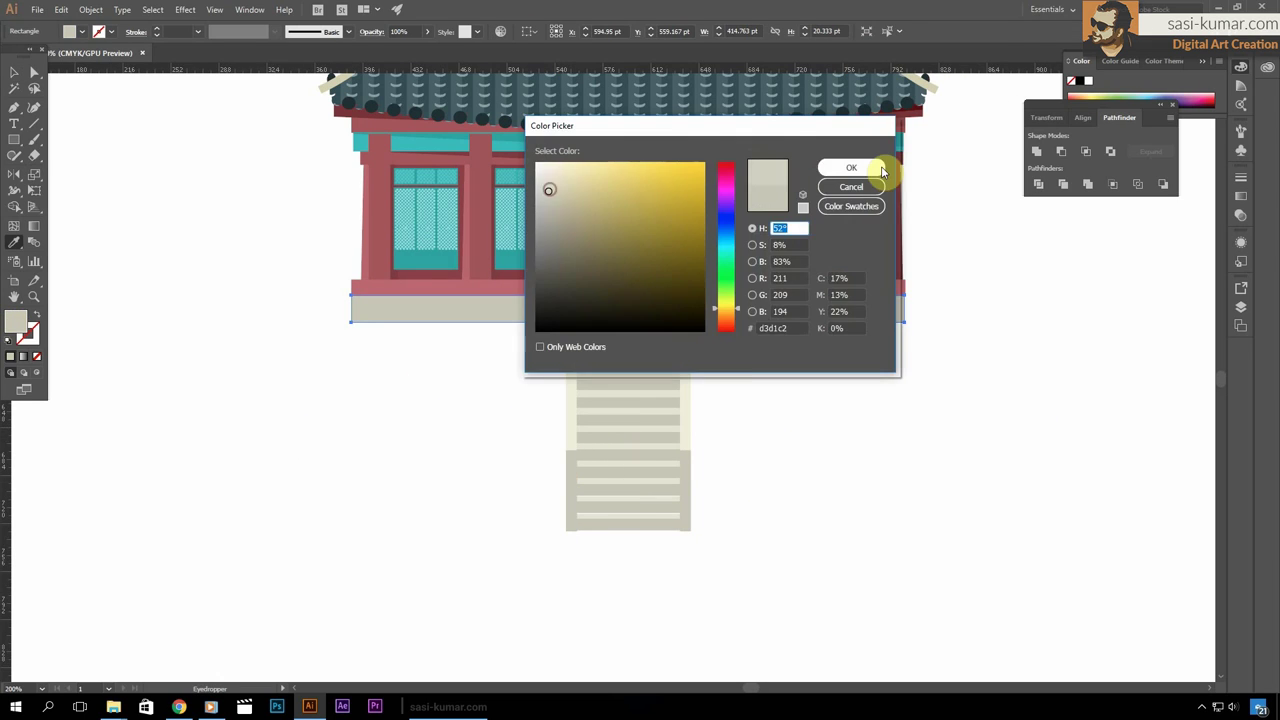
left_click(846, 166)
key("v")
left_click(67, 150)
Give the small baluster rectangle a cream fill
left_click(572, 272)
key("v")
scroll(362, 450, "up", 1)
left_click(432, 377)
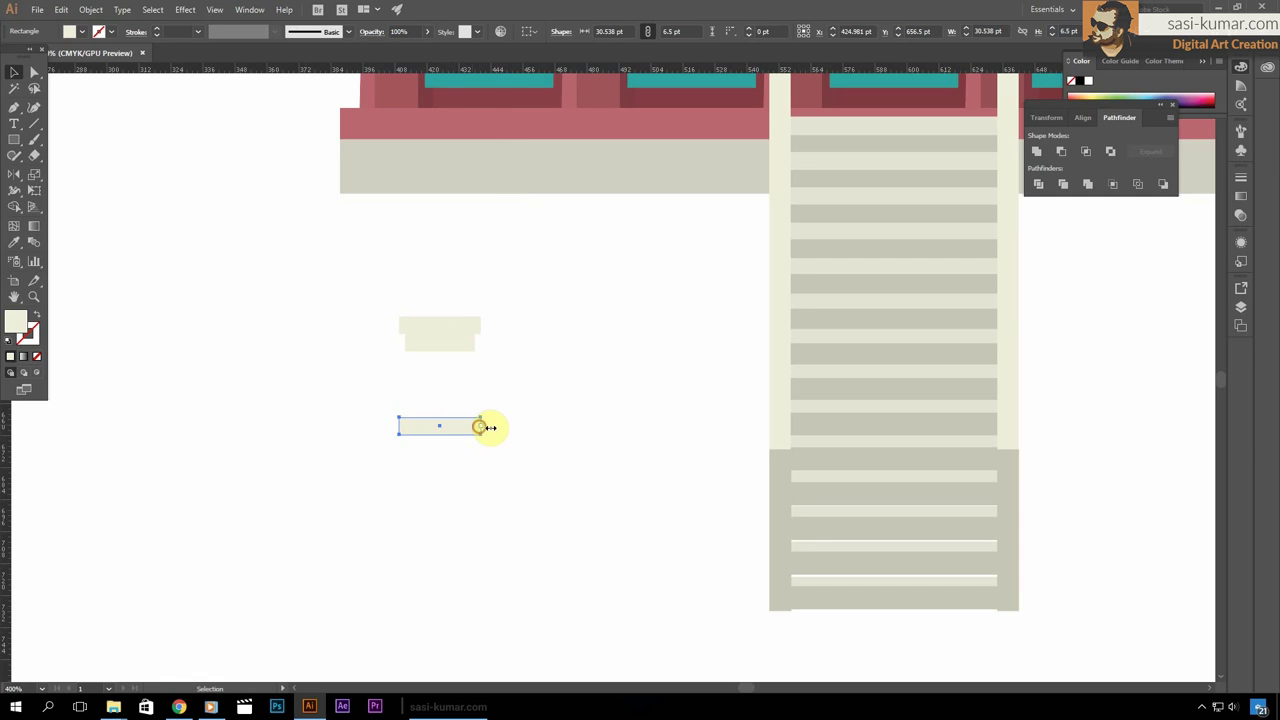
left_click(17, 78)
left_click(601, 337)
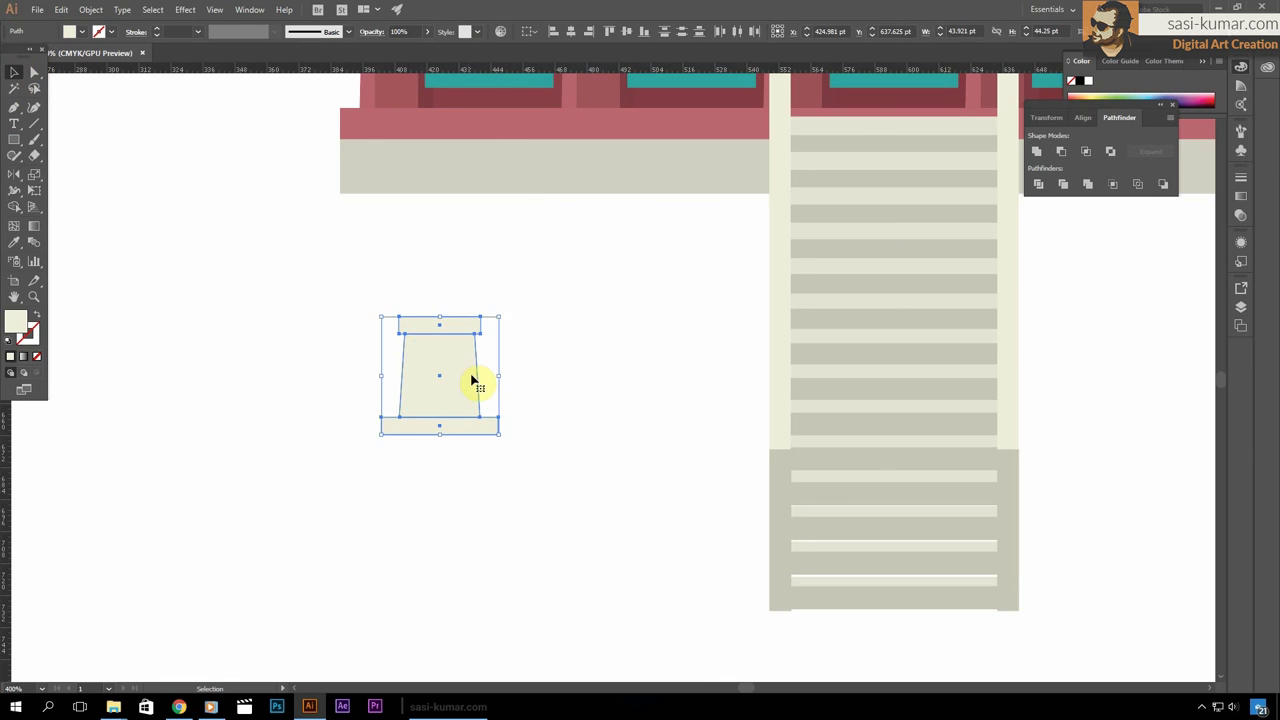
left_click(657, 440)
scroll(657, 440, "up", 2)
Shade the baluster with a darker beige triangle drawn by the Pen
key("p")
left_click(307, 414)
left_click(23, 323)
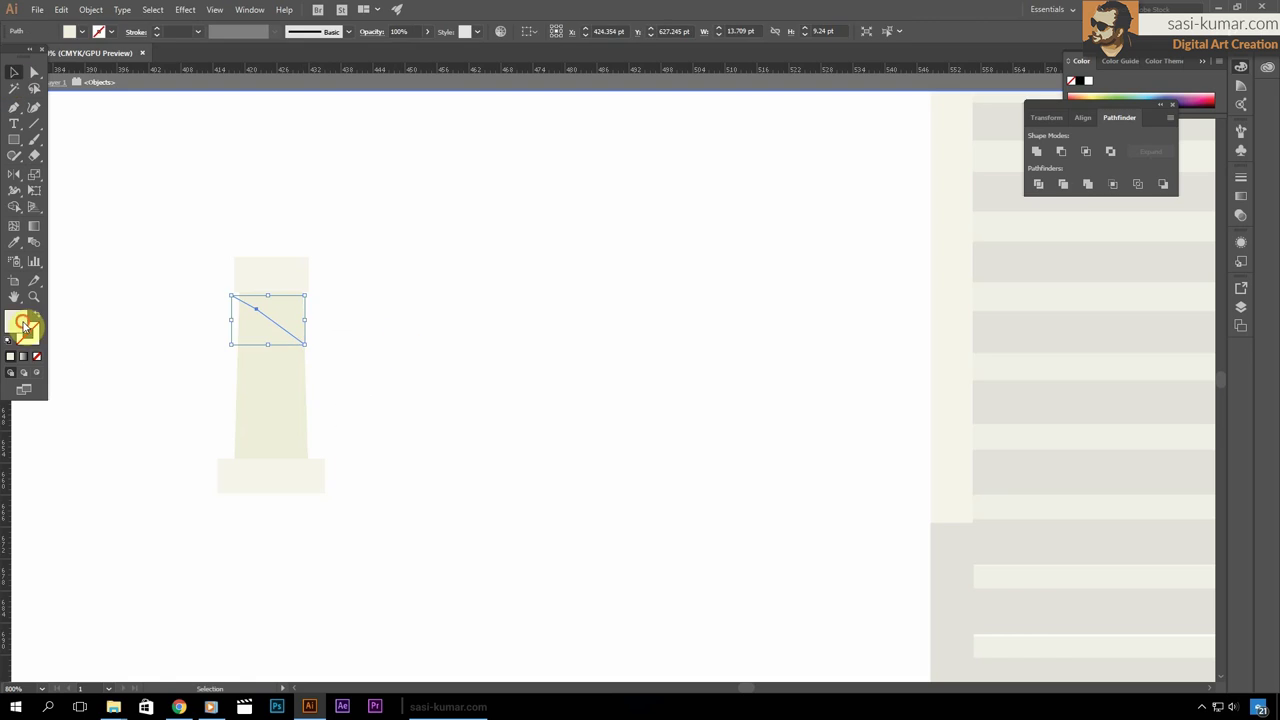
key("v")
left_click(312, 341)
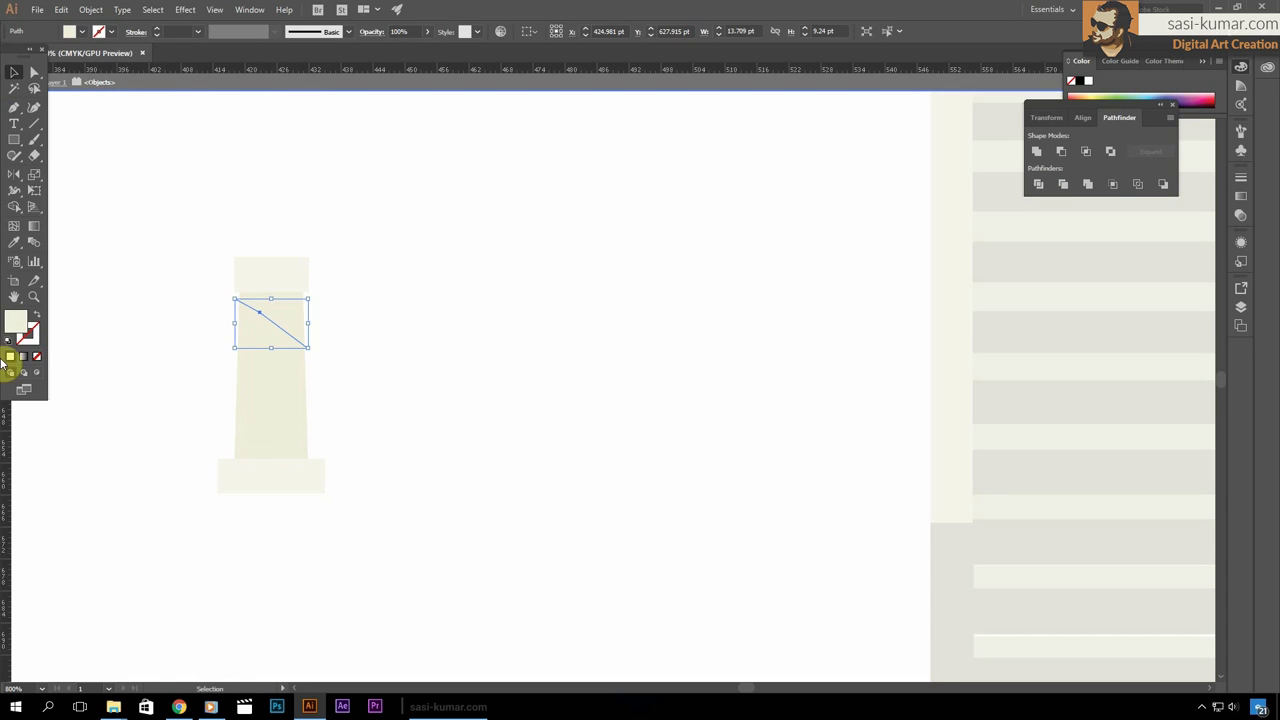
left_click(10, 357)
left_click(380, 182)
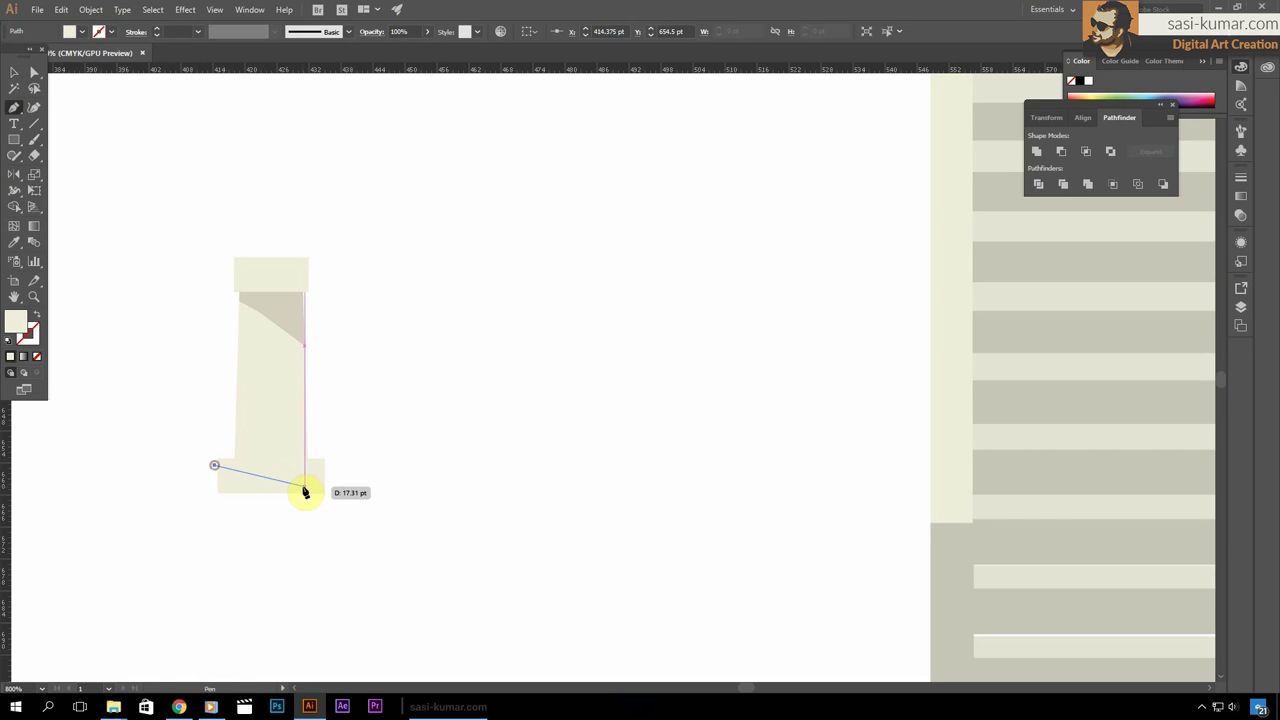
Place Pen anchors across the top of the baluster pillar
key("p")
scroll(280, 297, "up", 1)
left_click(461, 375)
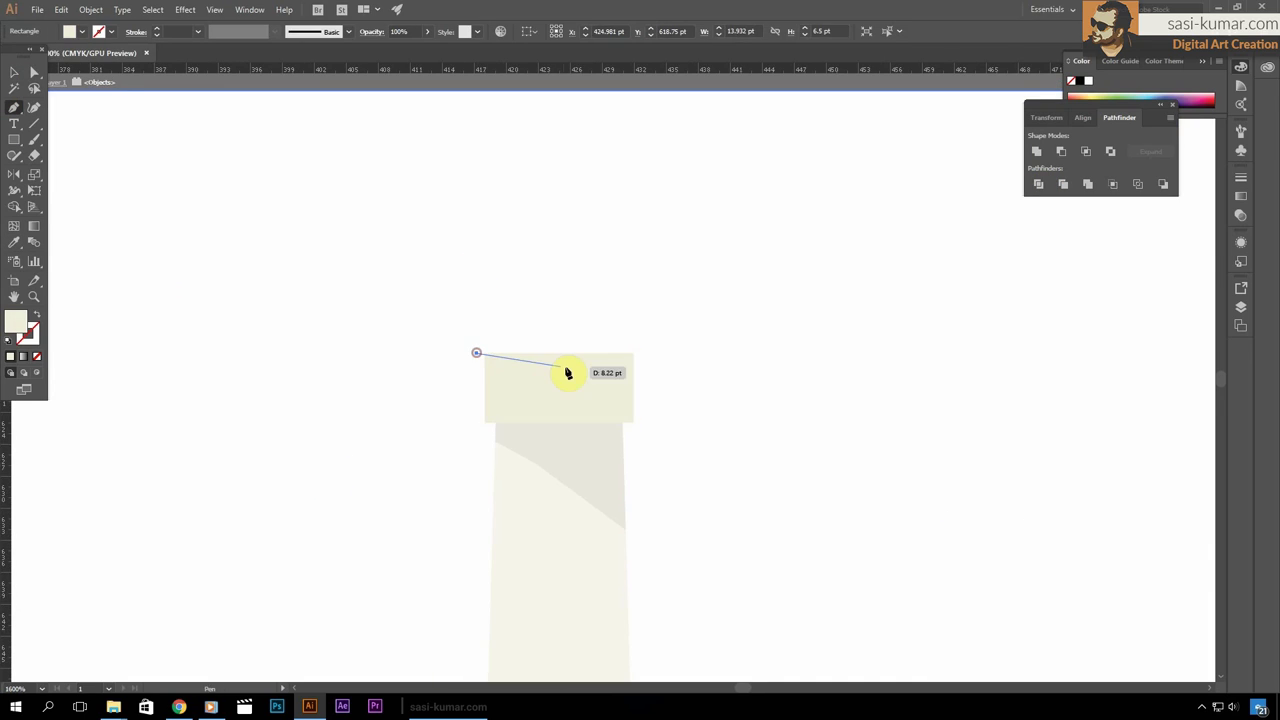
left_click(645, 354)
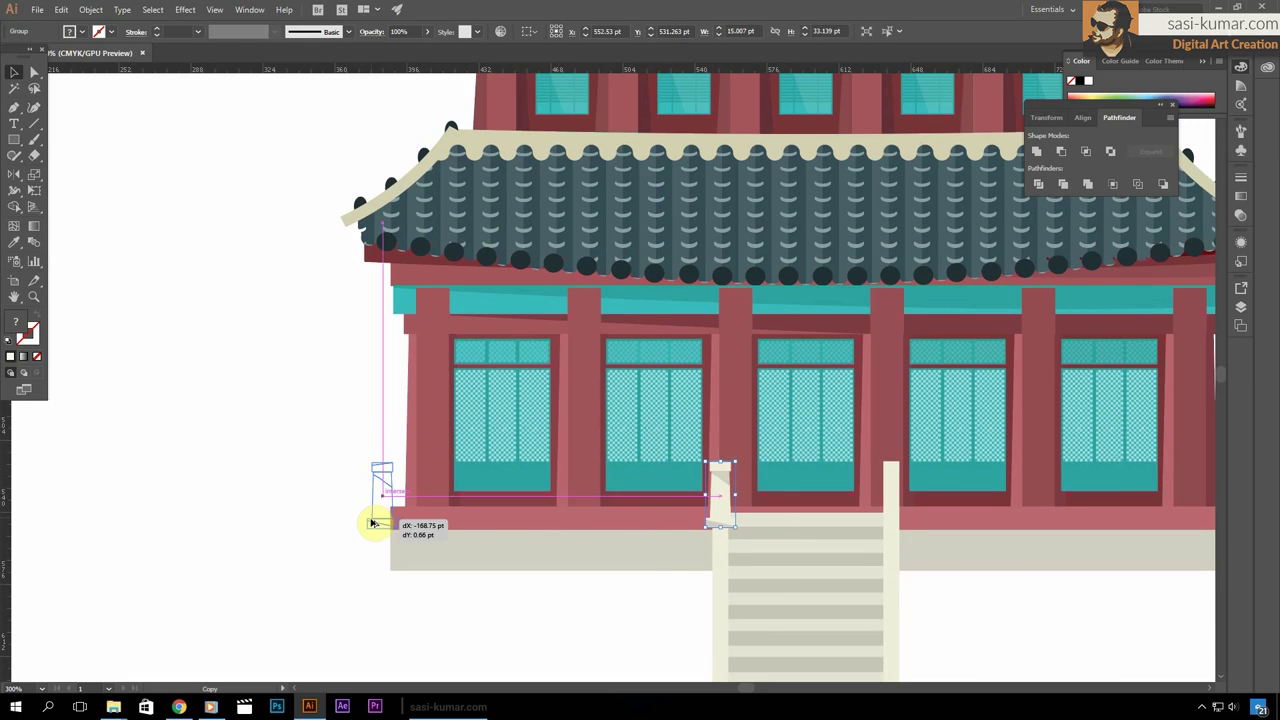
Blend a left copy of the baluster into a five-step row, then stretch the grey platform
key("ctrl+0")
scroll(471, 497, "up", 3)
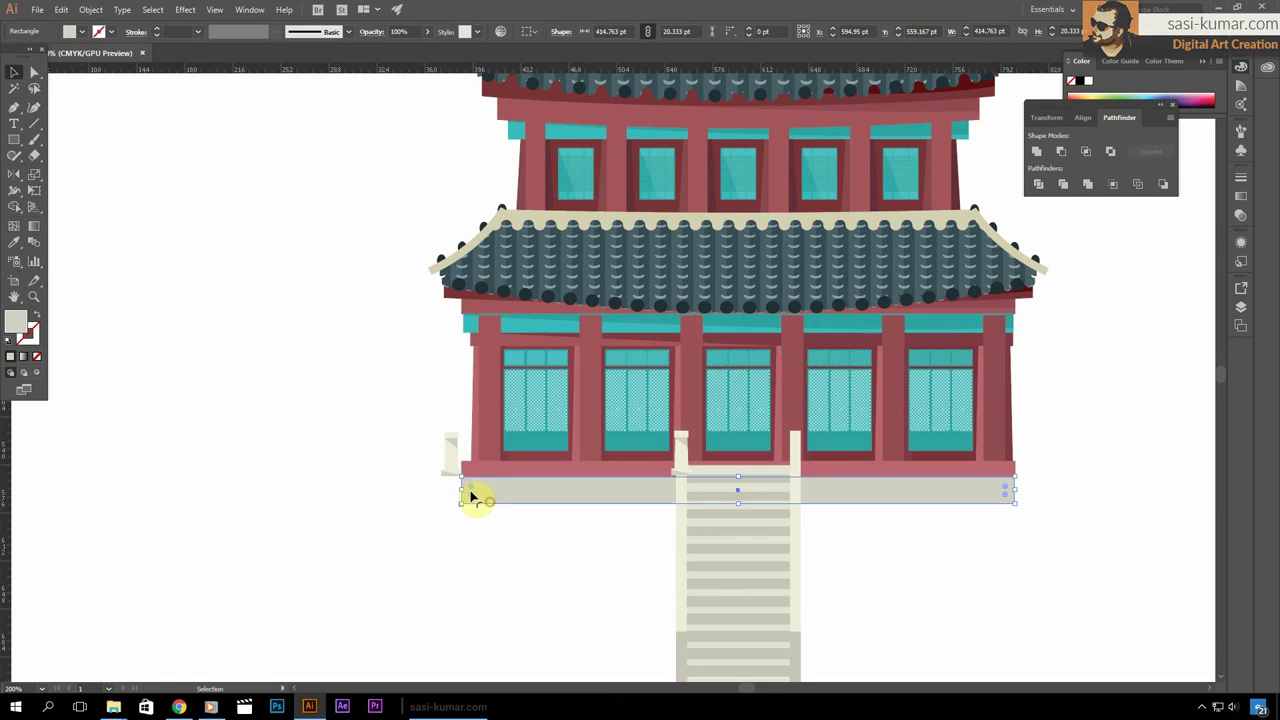
scroll(440, 543, "up", 2)
left_click(645, 36)
left_click(251, 449)
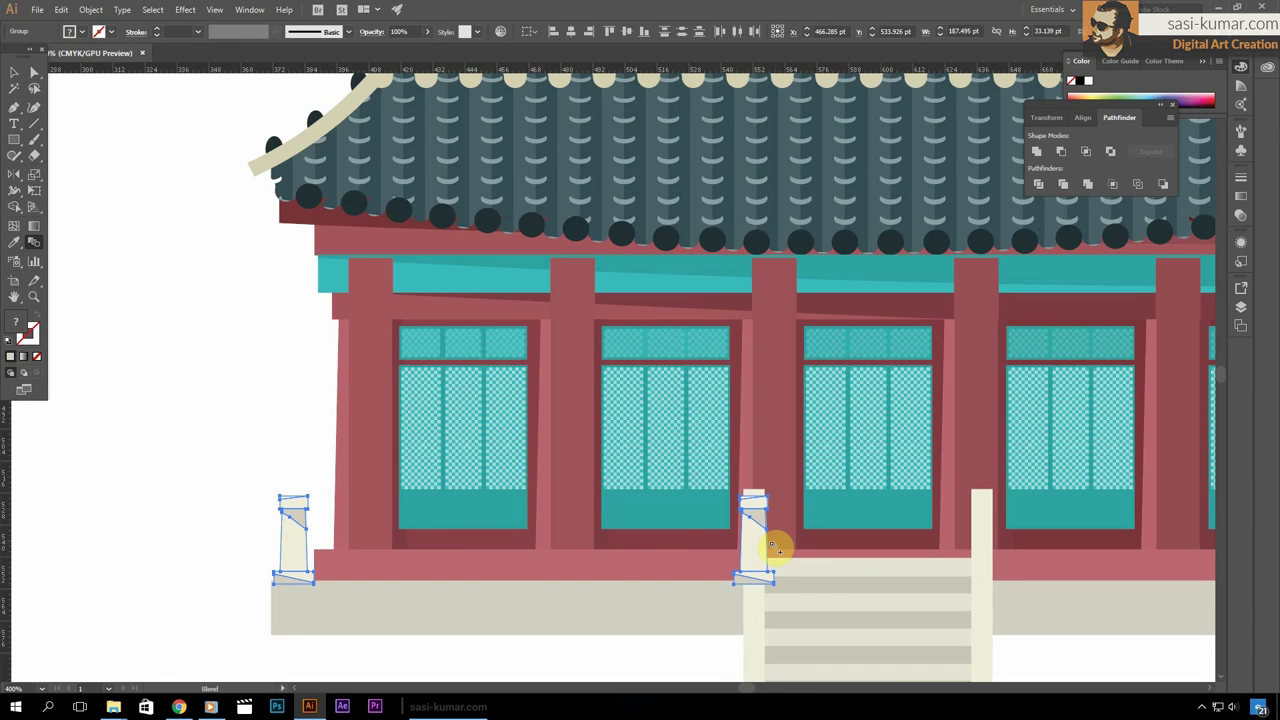
left_click(772, 547)
key("Return")
left_click(770, 251)
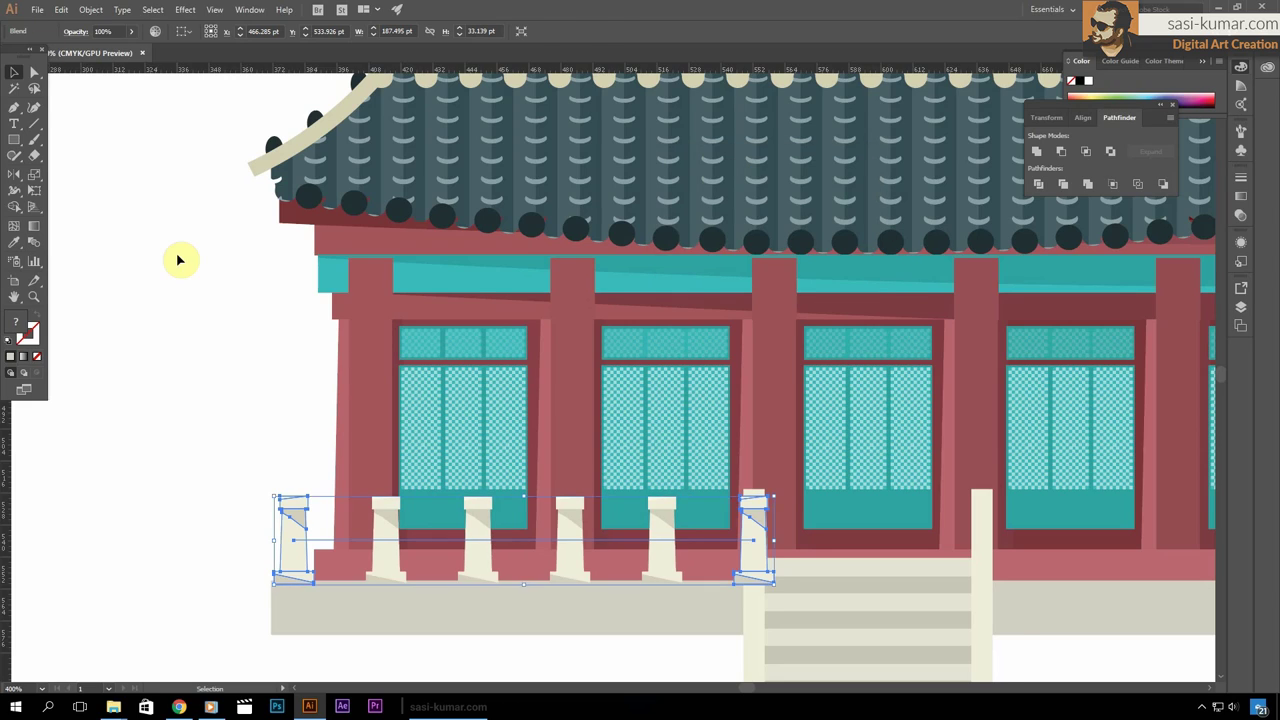
key("ctrl+0")
left_click_drag(700, 522, 700, 523)
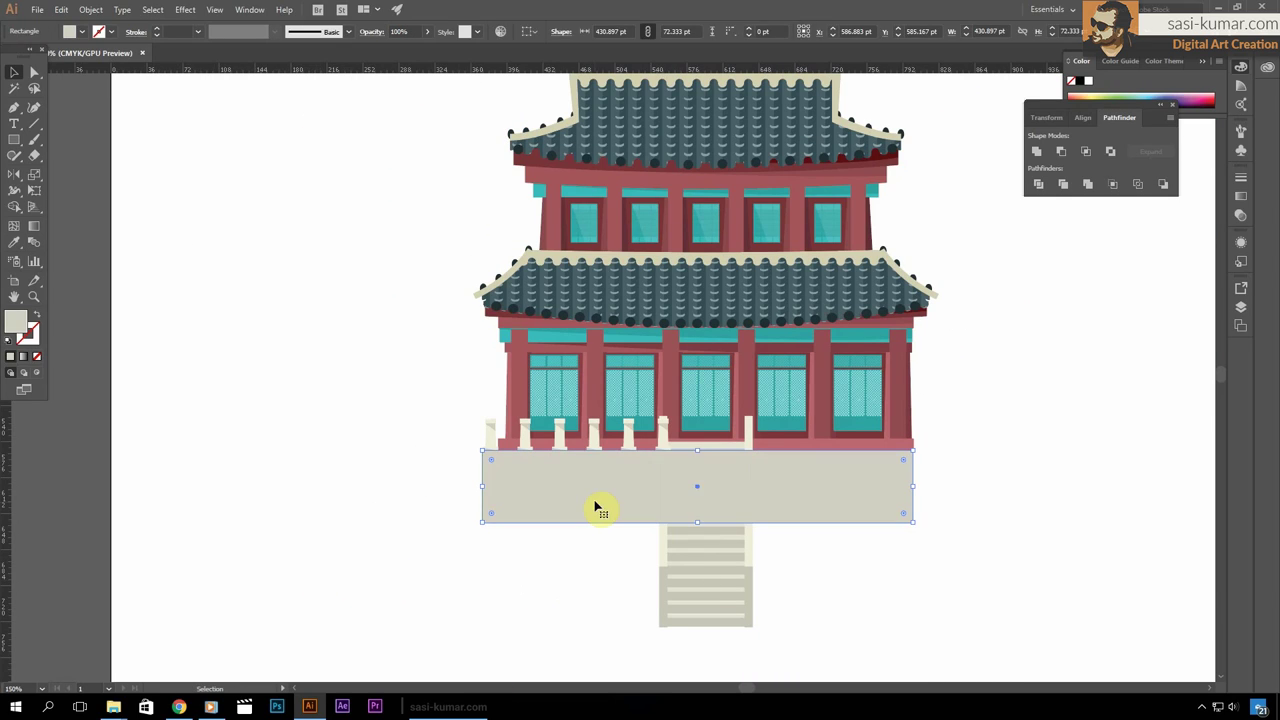
Move the grey lower platform down, darken its fill and make it taller
left_click_drag(560, 474, 529, 585)
left_click(737, 497)
left_click(849, 560)
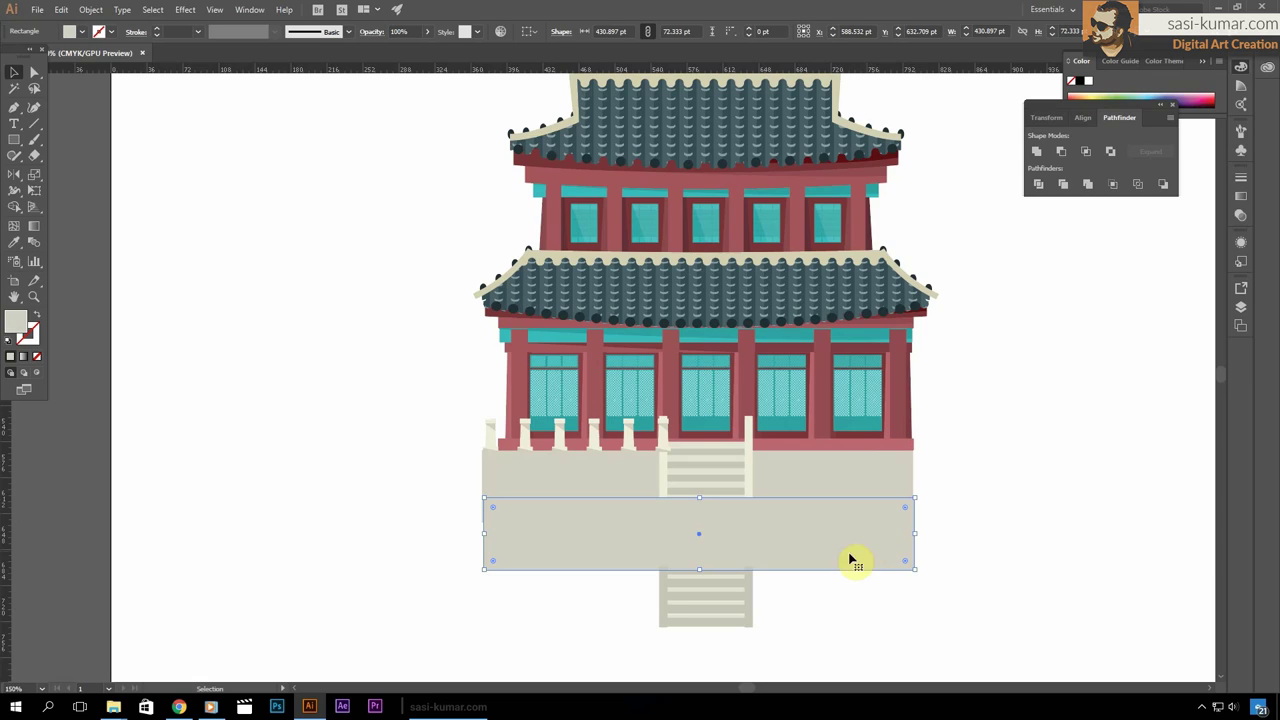
left_click(492, 542)
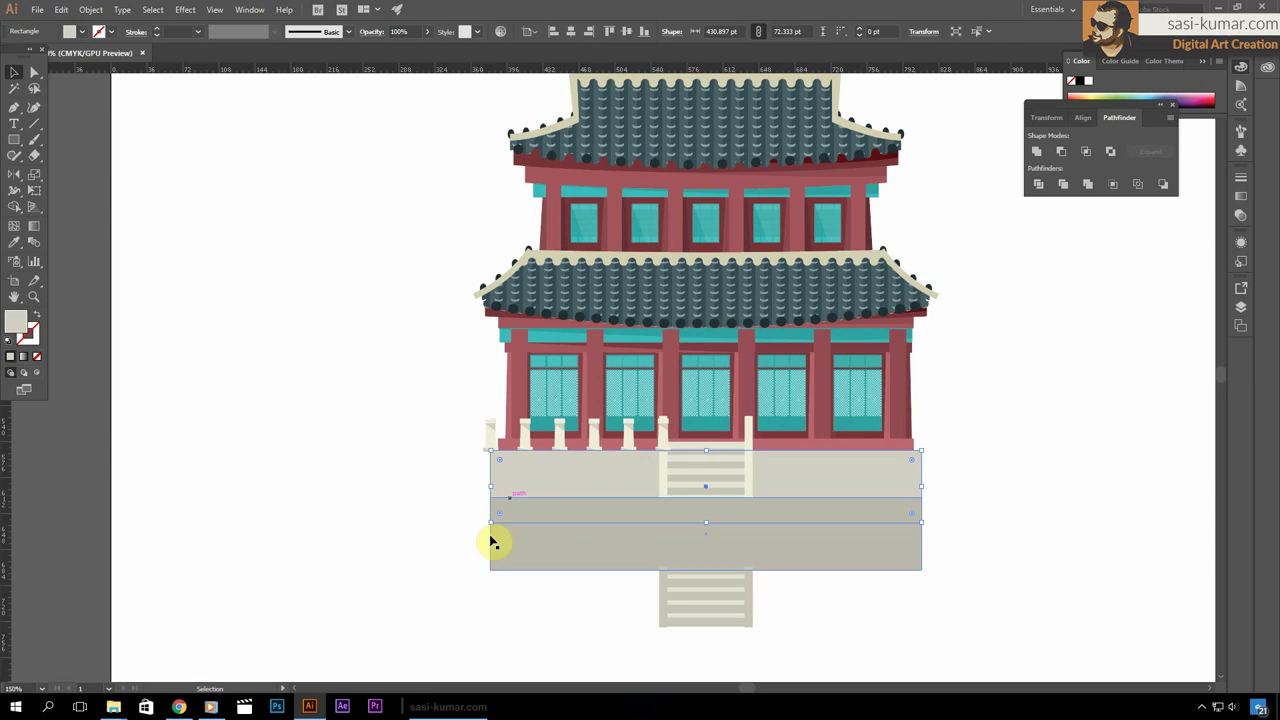
left_click_drag(709, 571, 706, 624)
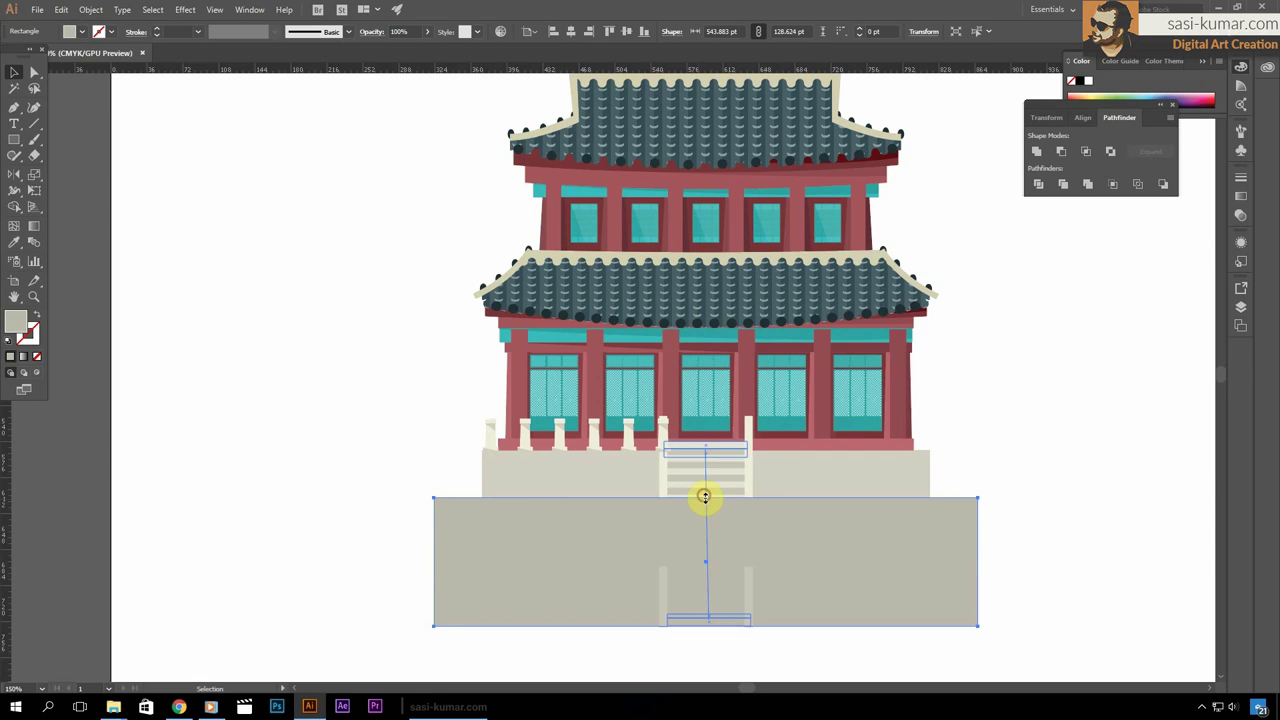
left_click_drag(703, 494, 703, 522)
left_click(694, 466)
left_click(878, 485)
left_click(1014, 434)
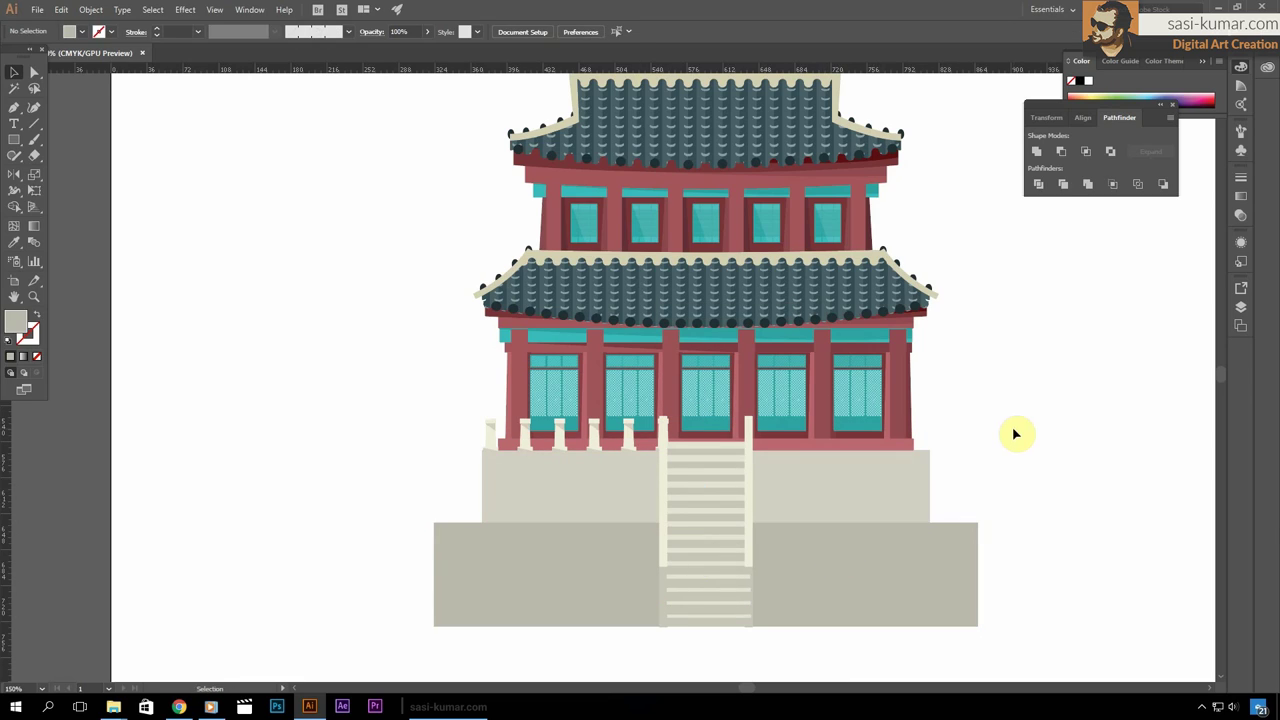
Copy the baluster row down onto the terrace as a five-step blend
left_click_drag(591, 436, 591, 511)
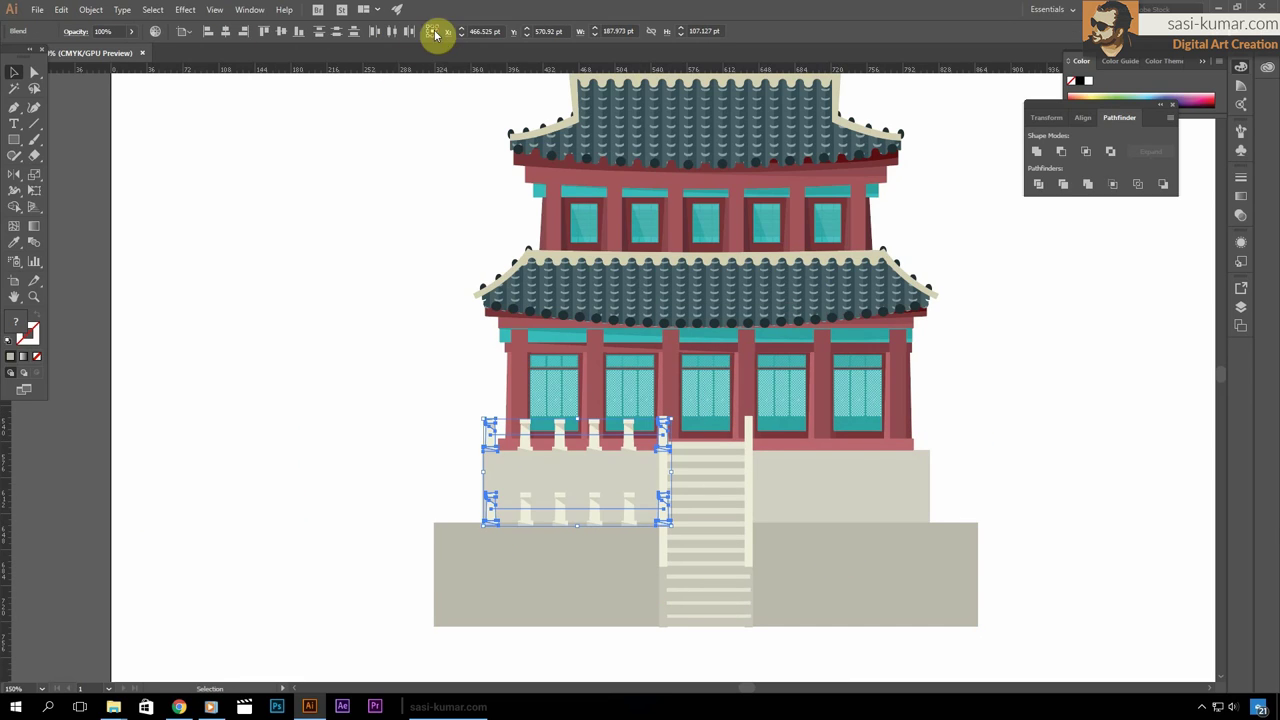
key("ctrl+plus")
key("ctrl+plus")
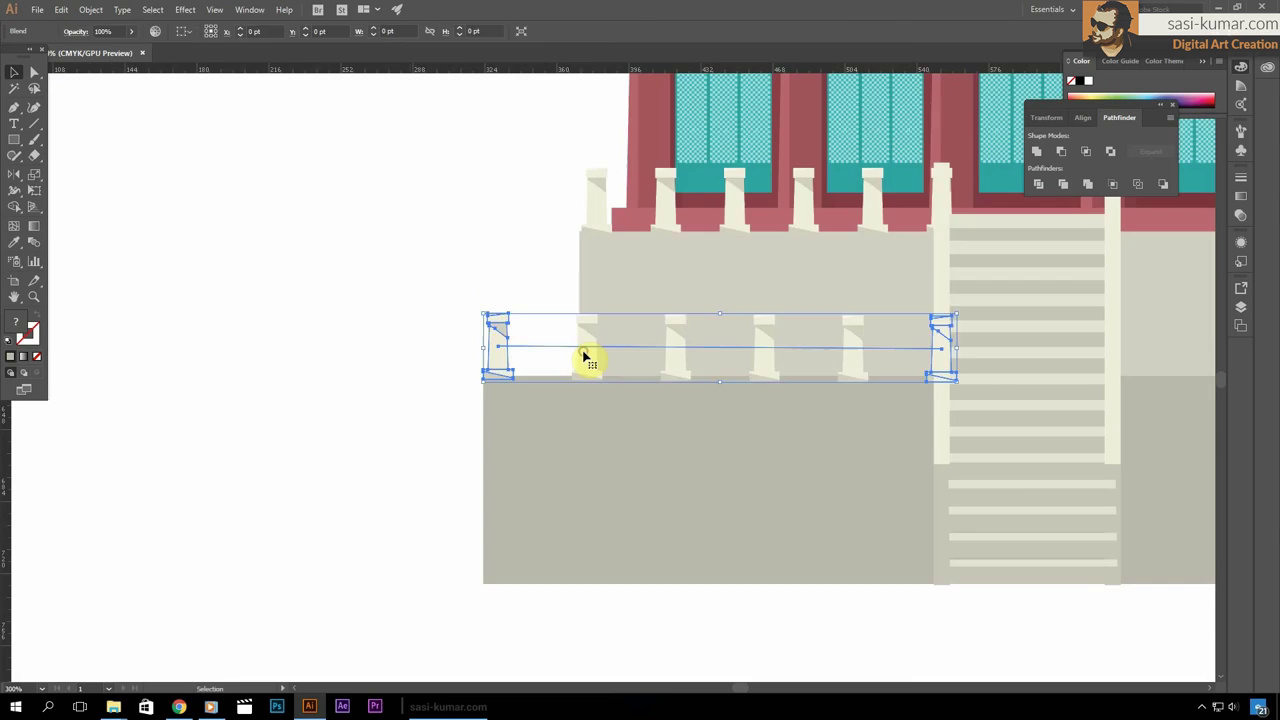
key("w")
key("Return")
left_click(766, 249)
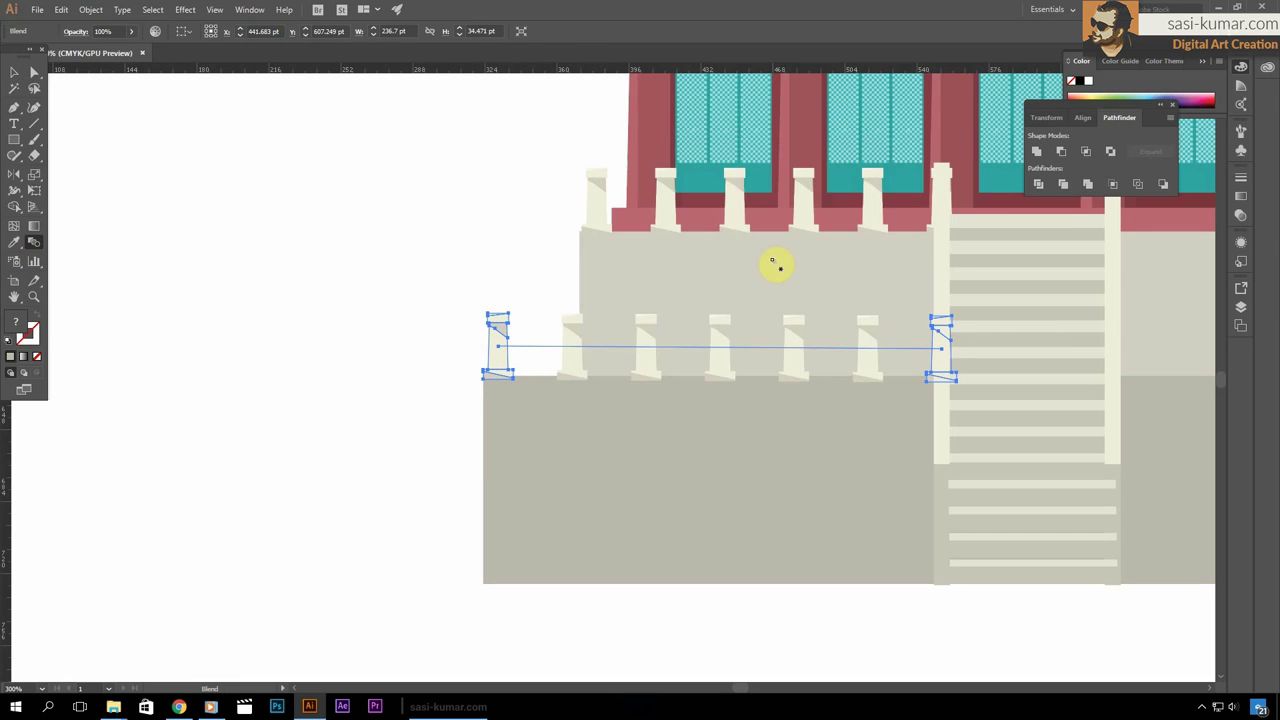
key("ctrl+minus")
key("ctrl+minus")
key("v")
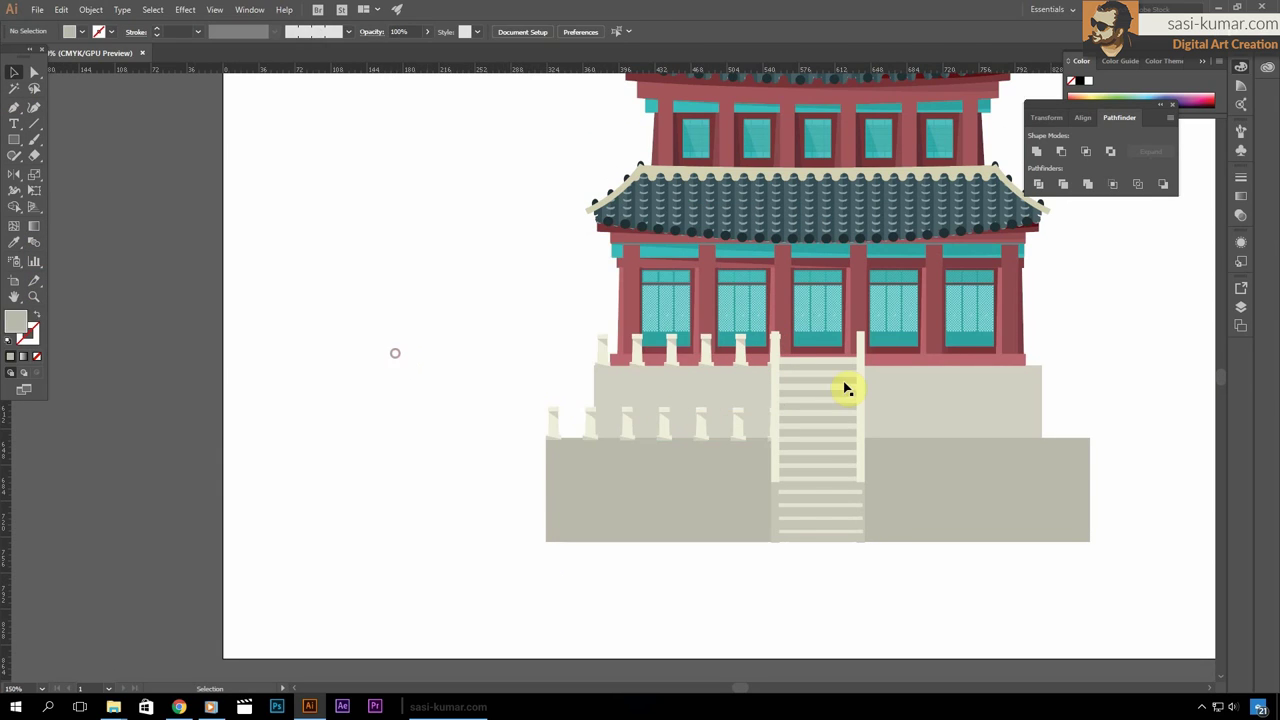
Reflect copies of the upper and lower baluster rows to the stairs' right side
left_click(400, 406)
left_click(1087, 422)
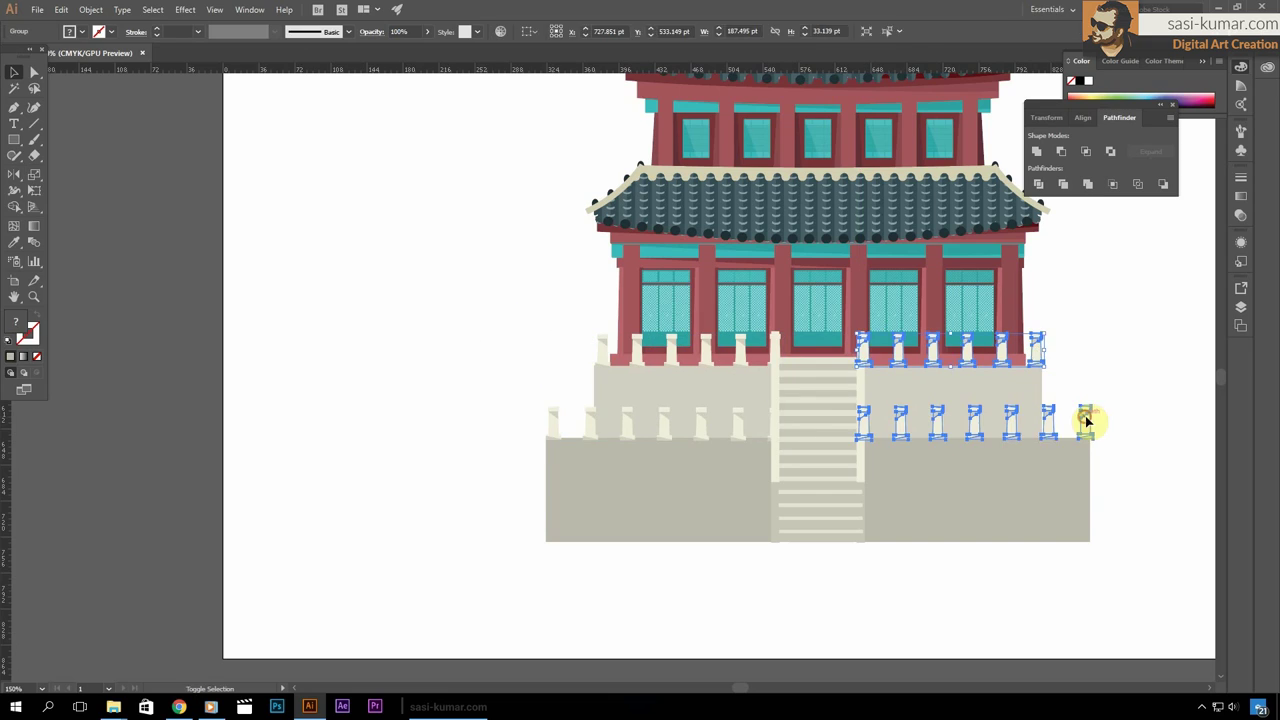
left_click(434, 269)
left_click(777, 314, "alt")
left_click(420, 404)
key("ctrl+plus")
key("ctrl+plus")
key("ctrl+plus")
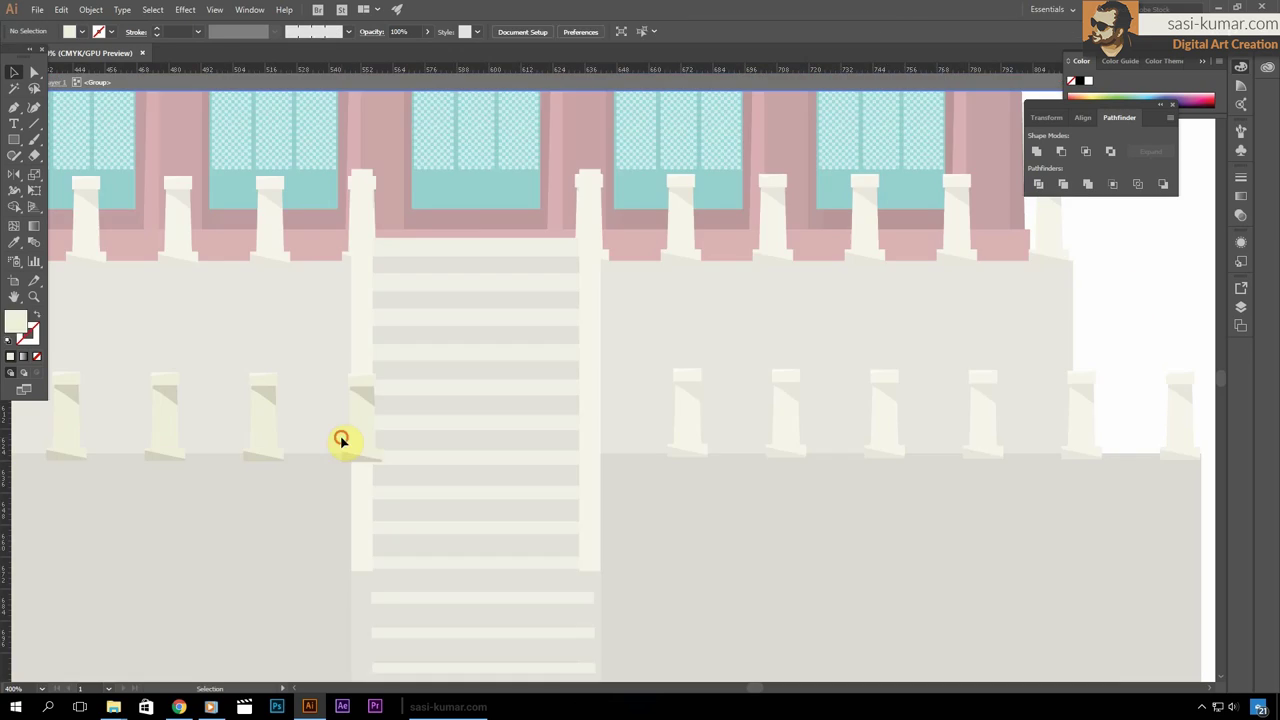
left_click(457, 450)
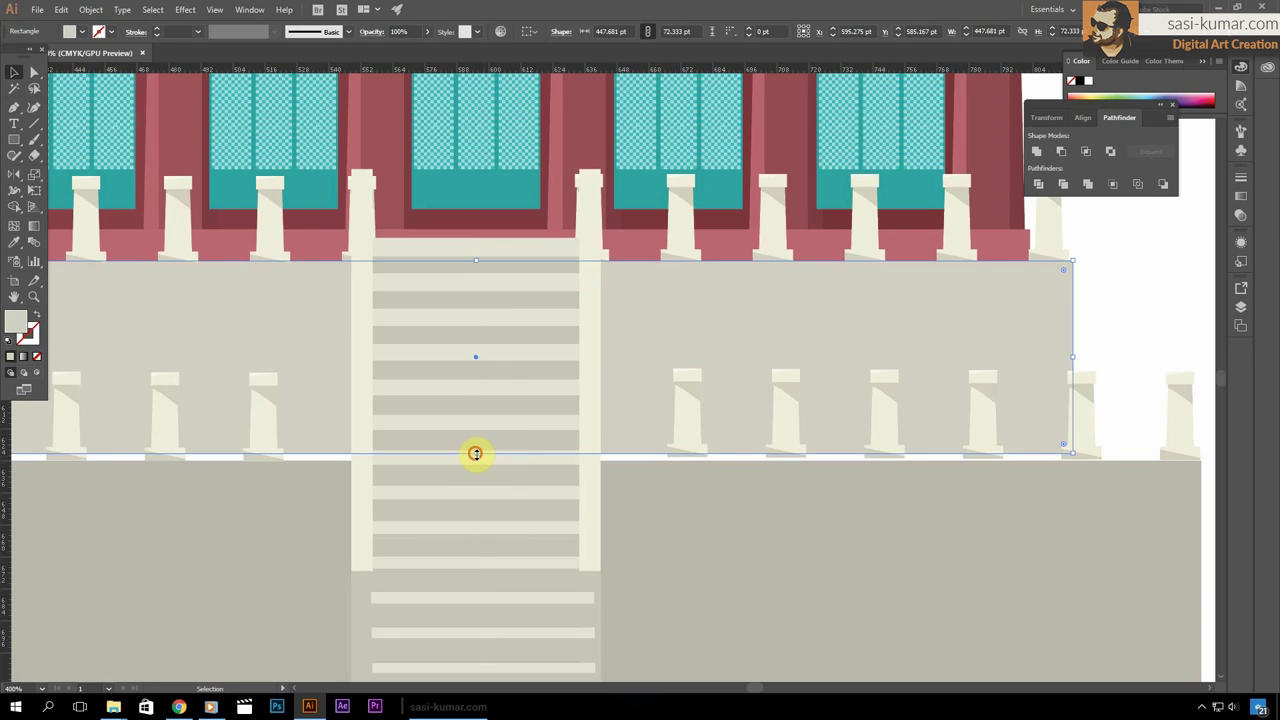
key("ctrl+shift+a")
key("ctrl+0")
key("ctrl+minus")
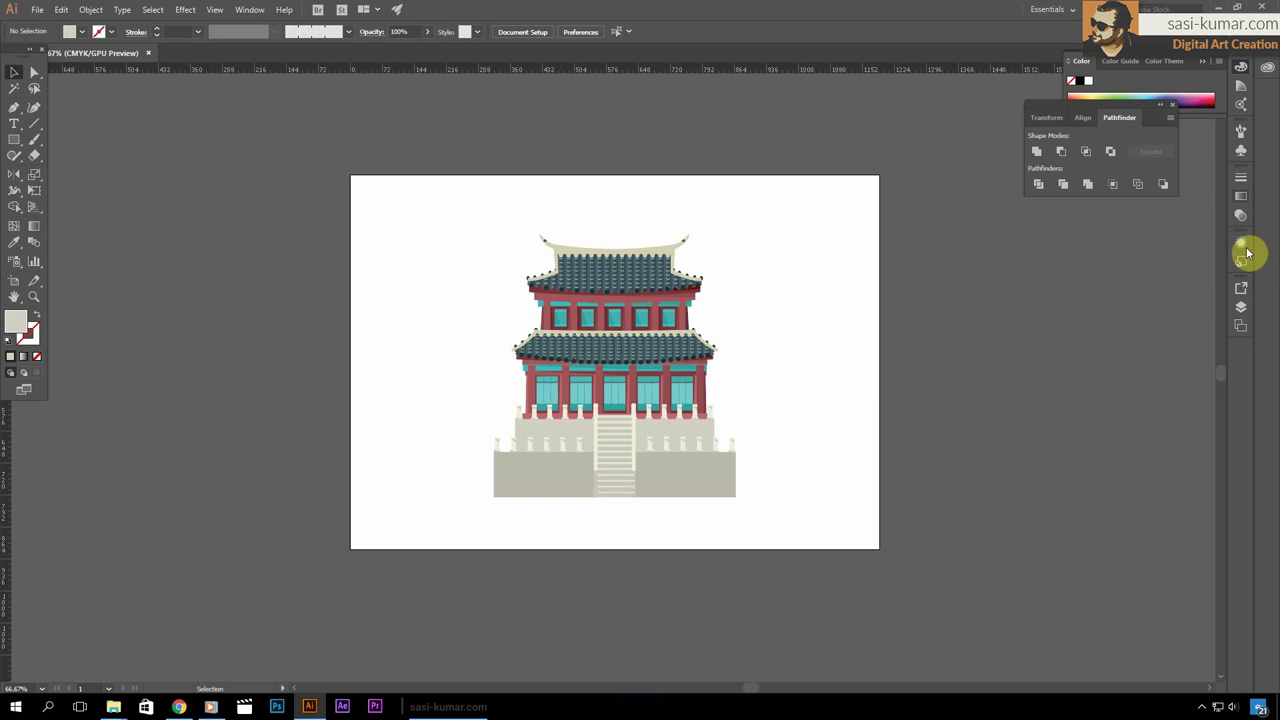
Draw an artboard-sized rectangle on the bg layer and fill it light blue
left_click(1245, 312)
left_click_drag(366, 196, 878, 548)
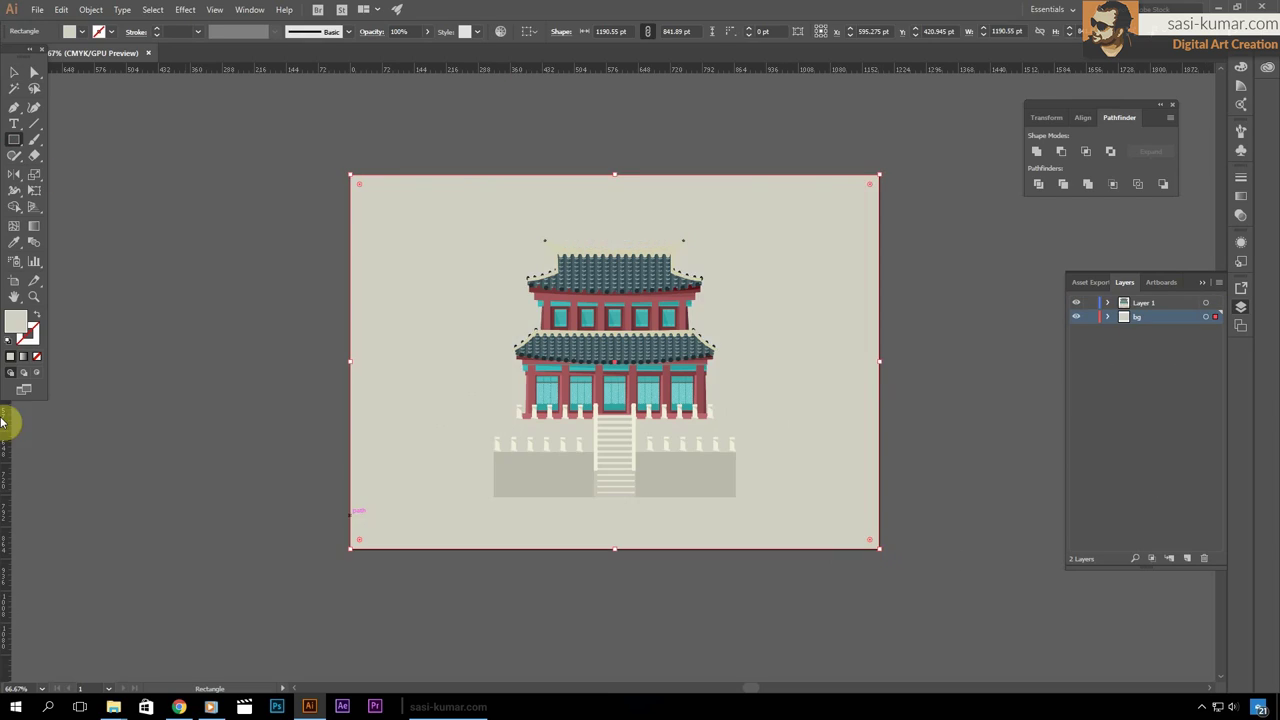
double_click(15, 322)
left_click(863, 163)
key("ctrl+shift+a")
key("ctrl+1")
left_click(1205, 316)
double_click(15, 322)
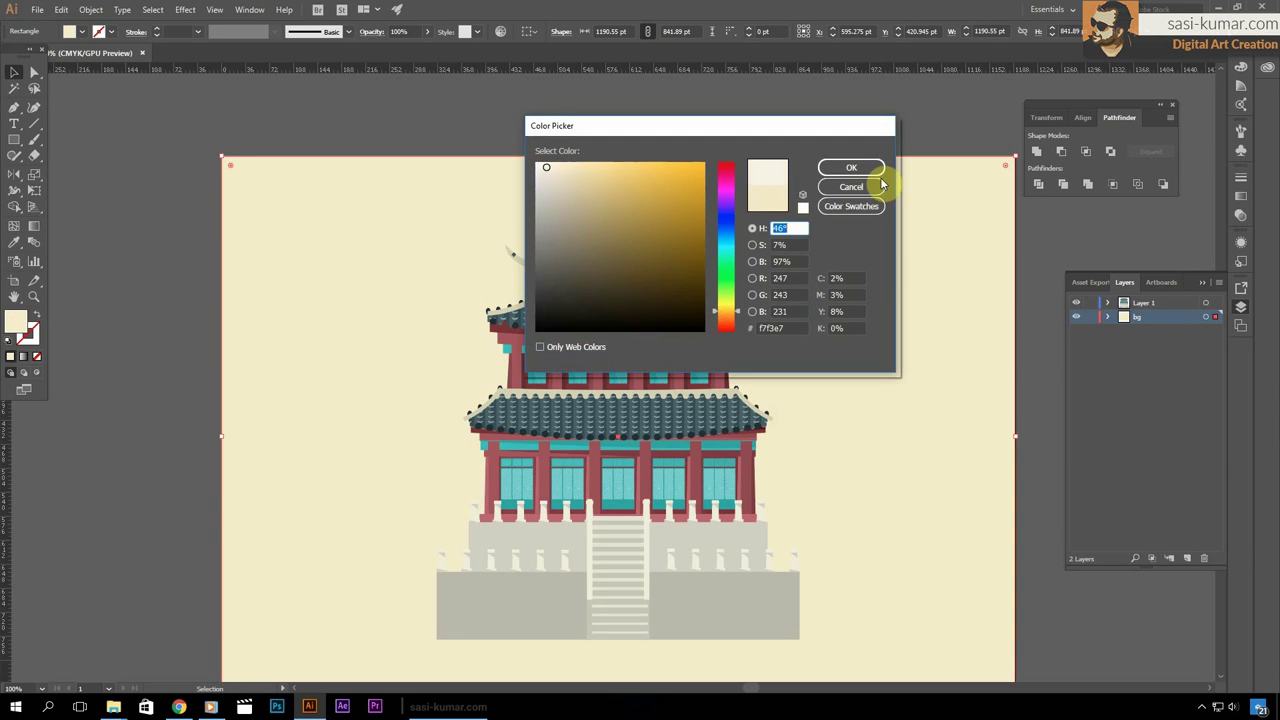
left_click(600, 177)
left_click(834, 169)
key("ctrl+shift+a")
key("ctrl+0")
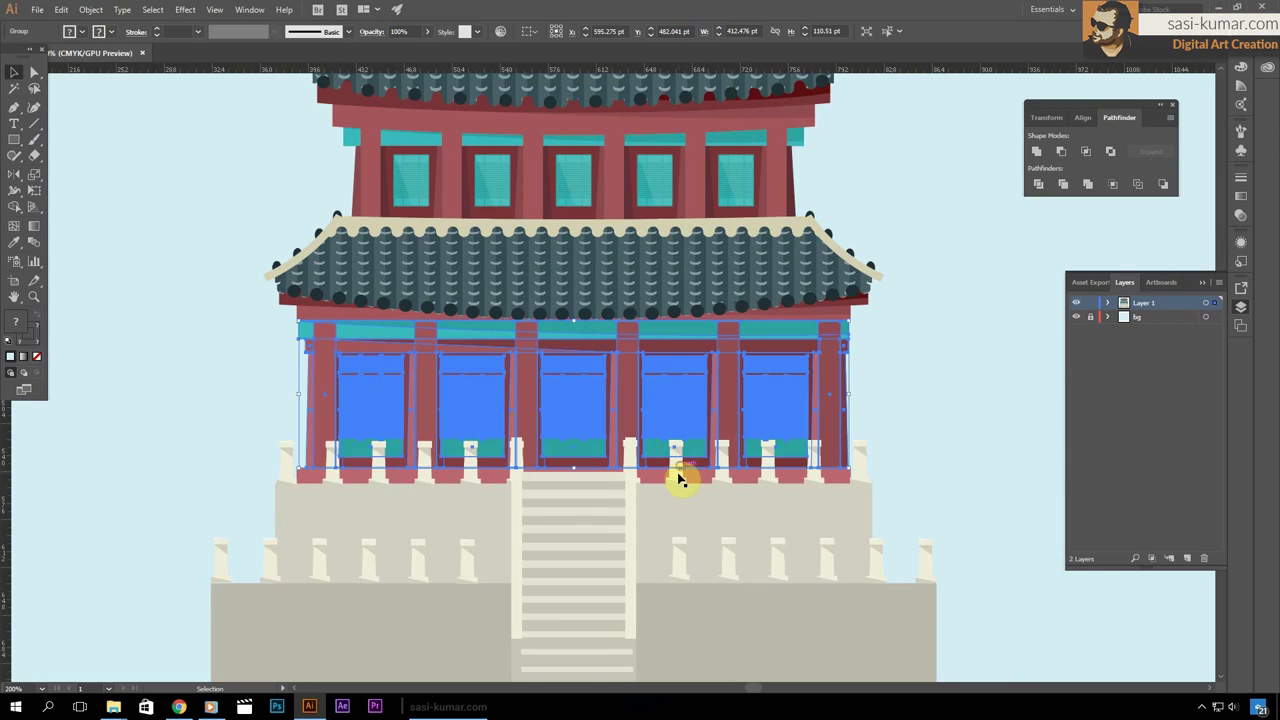
Add a thin rail bar across the baluster tops beside the stairs
left_click(677, 475)
key("ctrl+=")
left_click(14, 72)
key("ctrl+=")
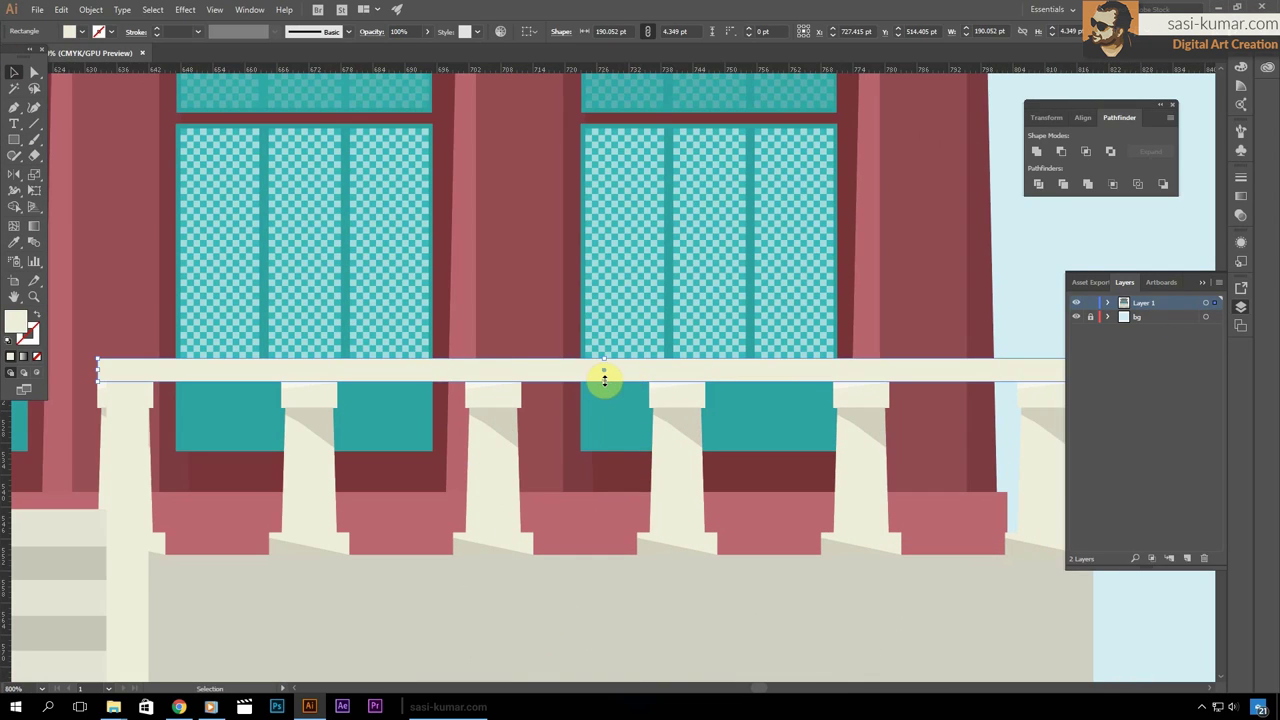
left_click_drag(608, 372, 598, 409)
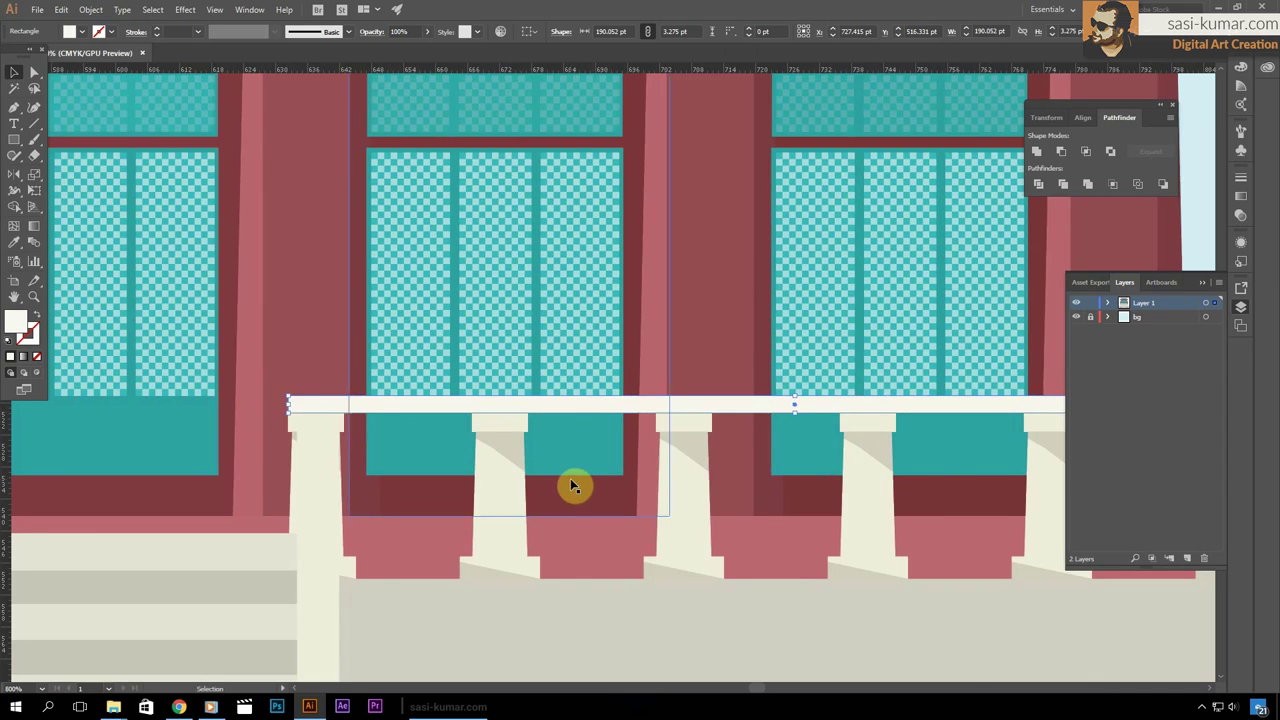
key("ctrl+minus")
key("ctrl+=")
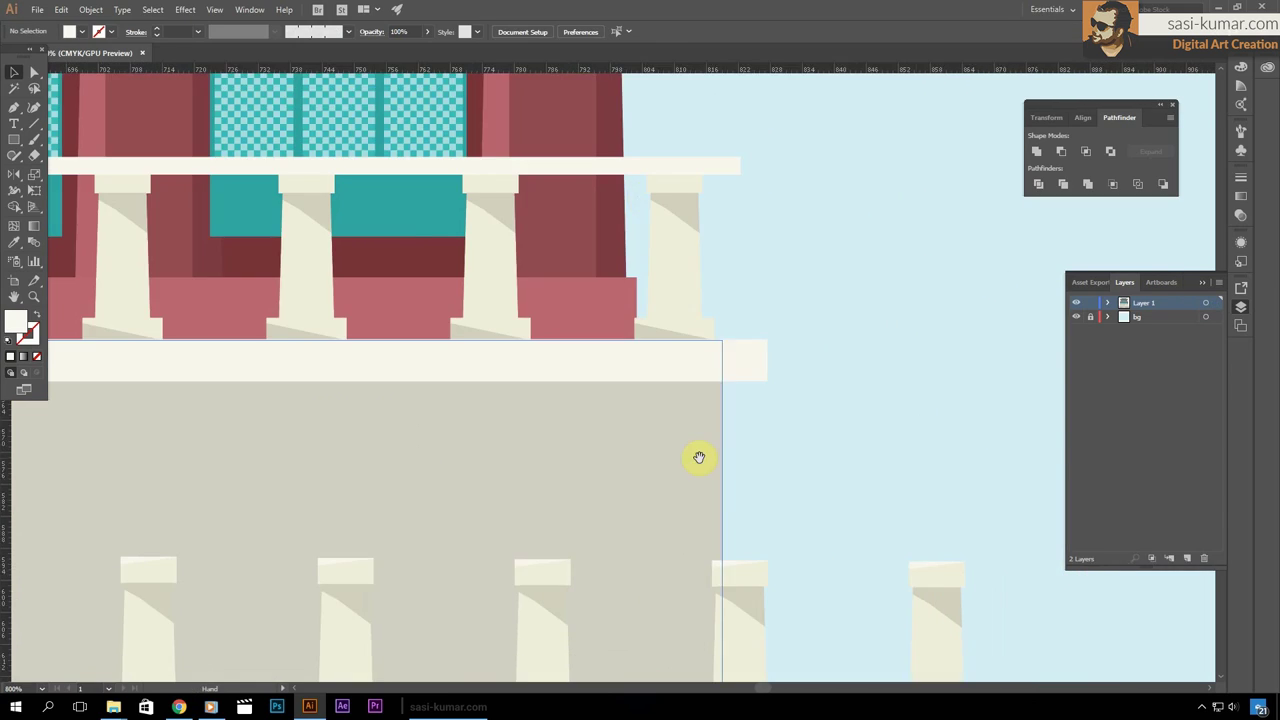
key("a")
key("ctrl+minus")
Bring the stairs group in front of the rails
key("ctrl+minus")
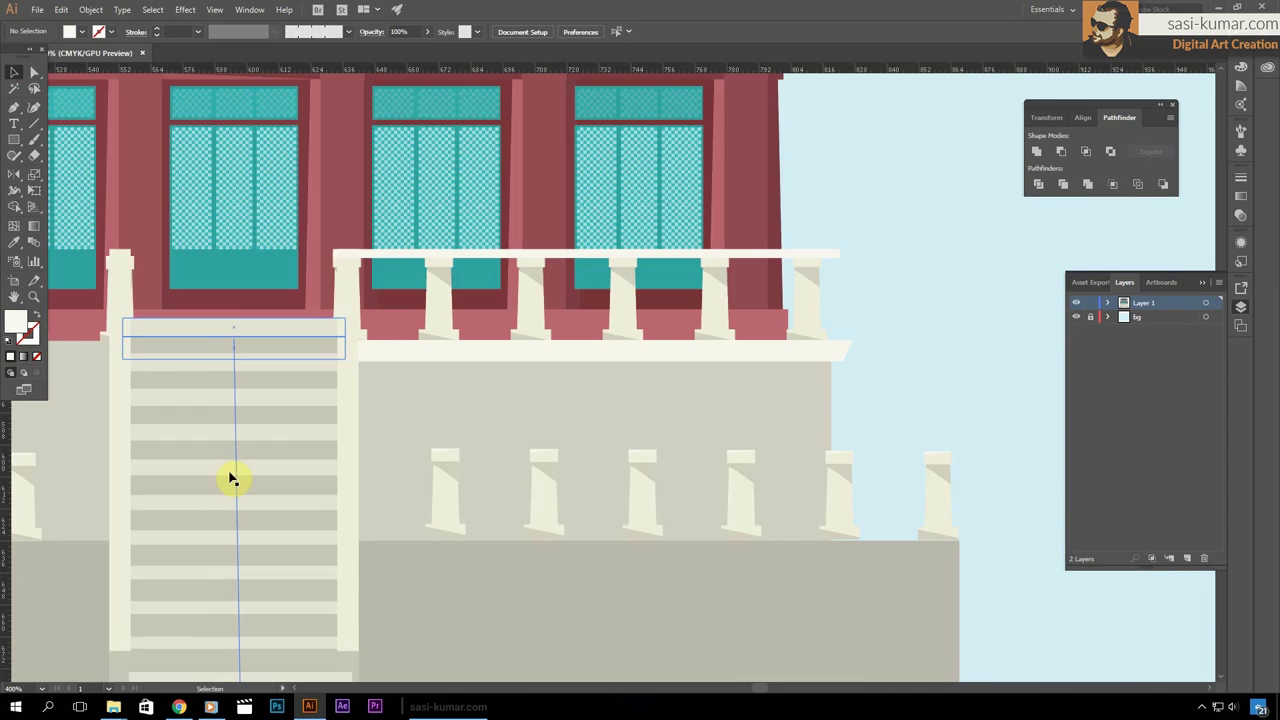
left_click(234, 477, "alt")
key("ctrl+minus")
key("ctrl+minus")
right_click(555, 452)
mouse_move(586, 398)
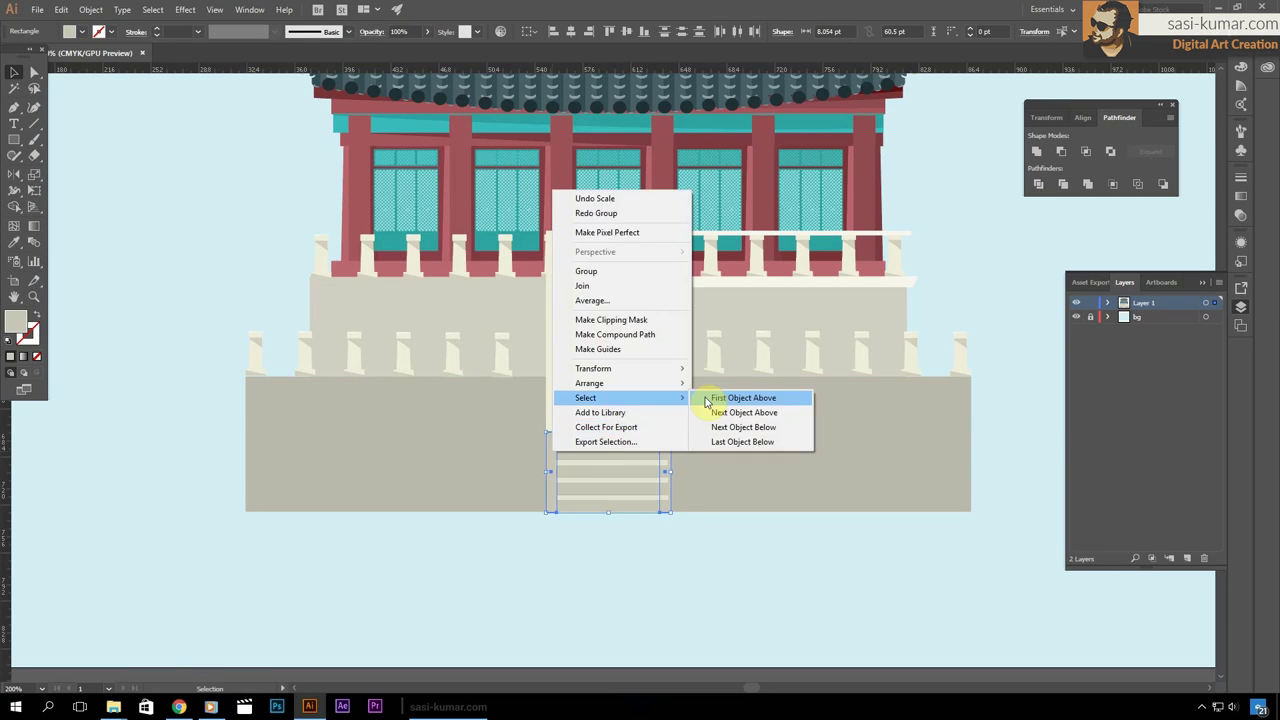
left_click(720, 394)
key("v")
Draw a ledge bar beneath the baluster bases and a coloured strip under it
left_click(905, 297)
scroll(511, 334, "up", 5)
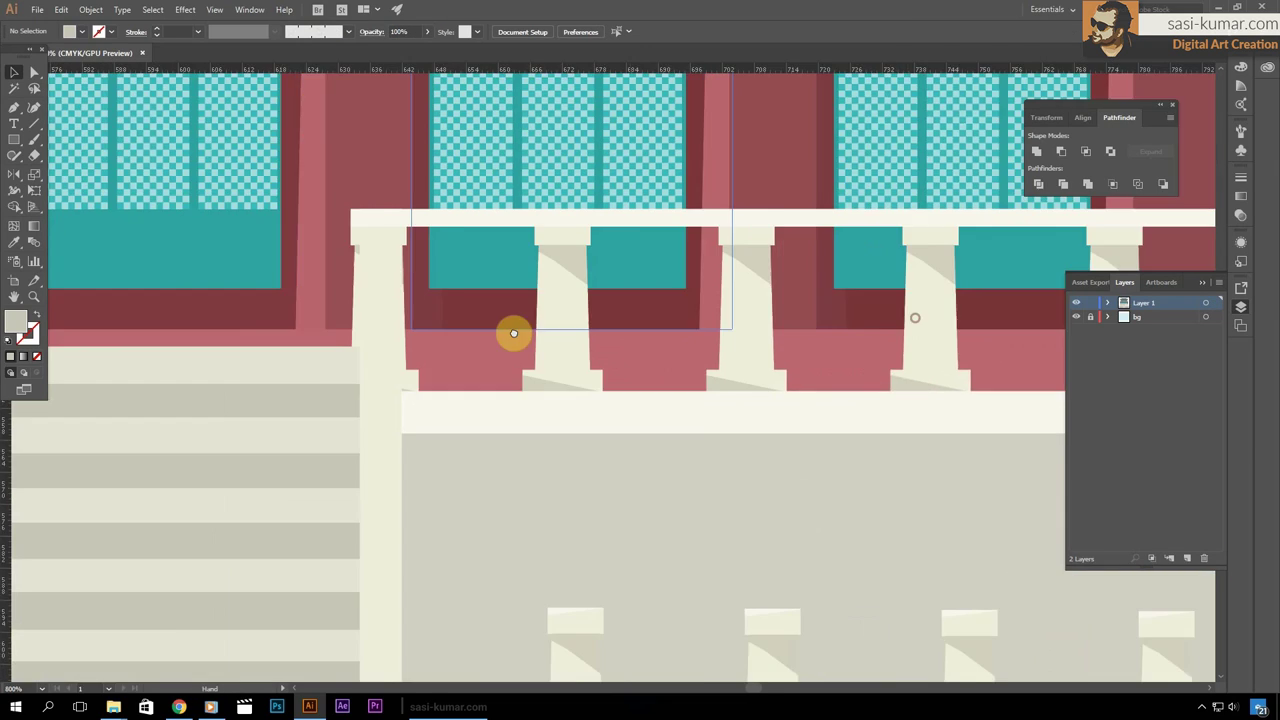
key("m")
left_click_drag(1060, 430, 289, 445)
double_click(15, 320)
left_click(848, 163)
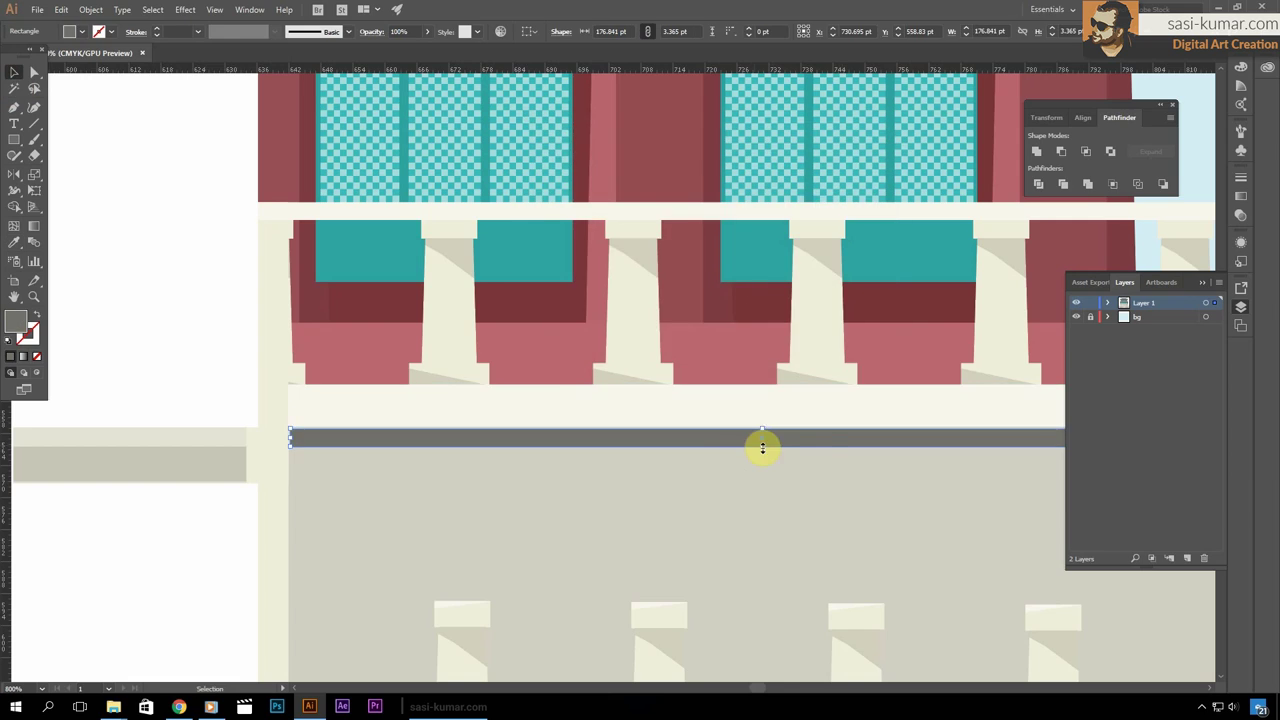
left_click_drag(763, 448, 525, 437)
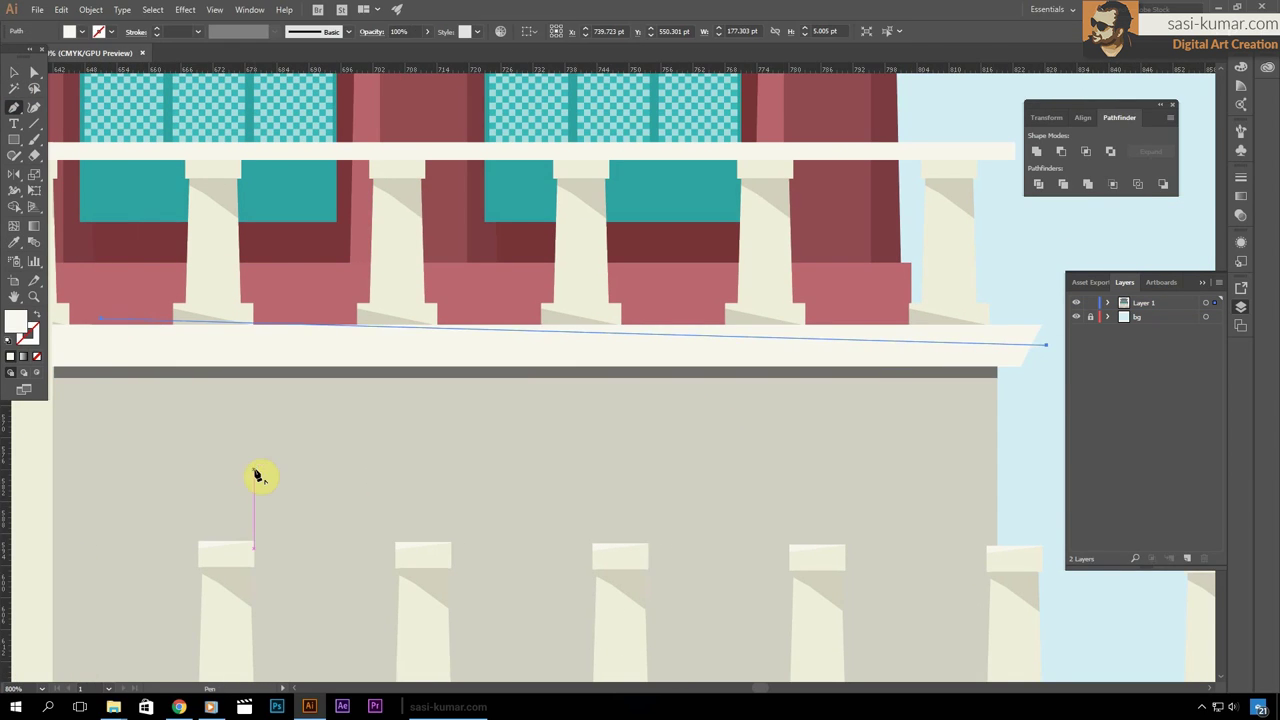
double_click(15, 320)
left_click(854, 166)
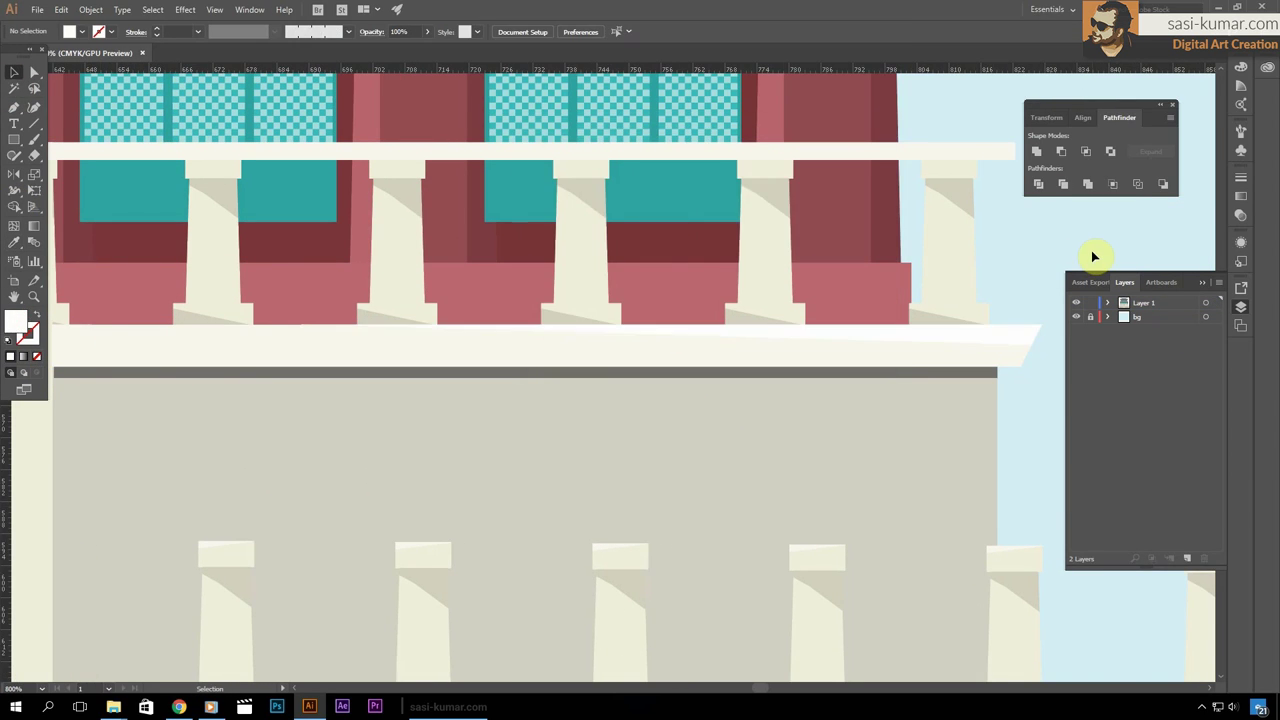
key("v")
key("ctrl+minus")
key("ctrl+minus")
Reflect a copy of the right railing and ledge onto the left side
left_click(1050, 268)
scroll(975, 268, "up", 1)
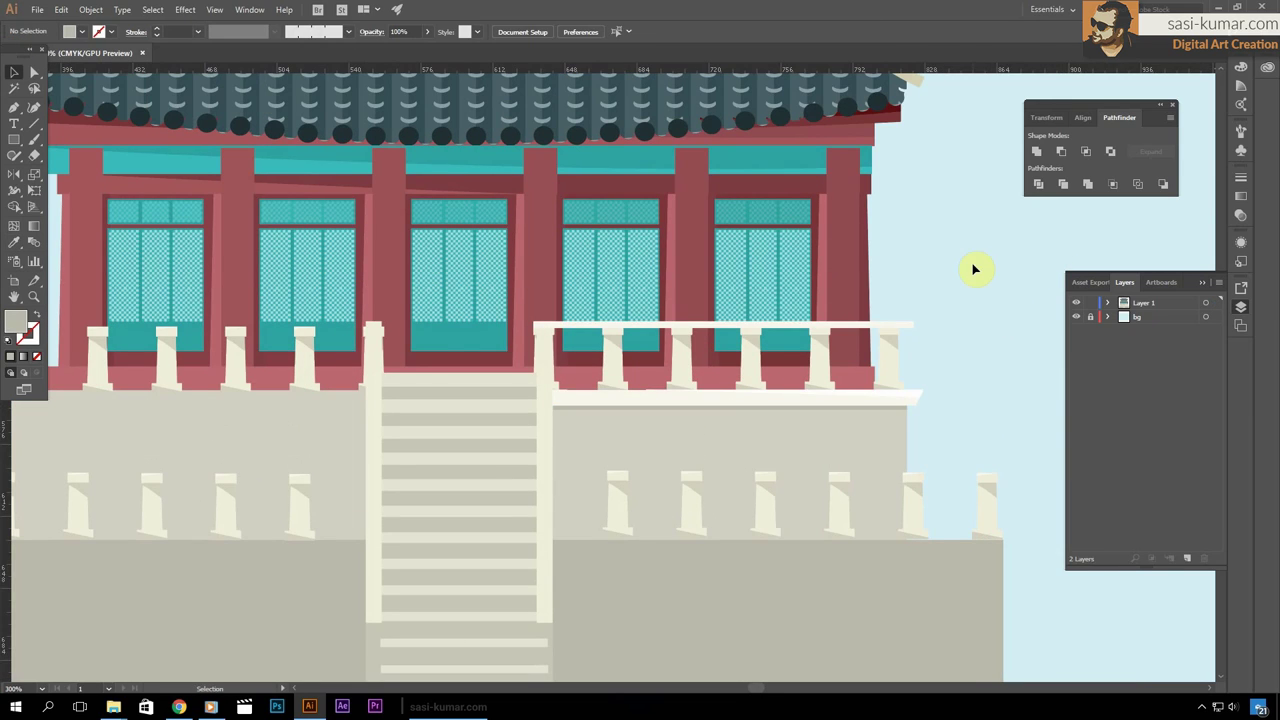
left_click_drag(956, 327, 1059, 312)
key("o")
left_click_drag(205, 374, 205, 372)
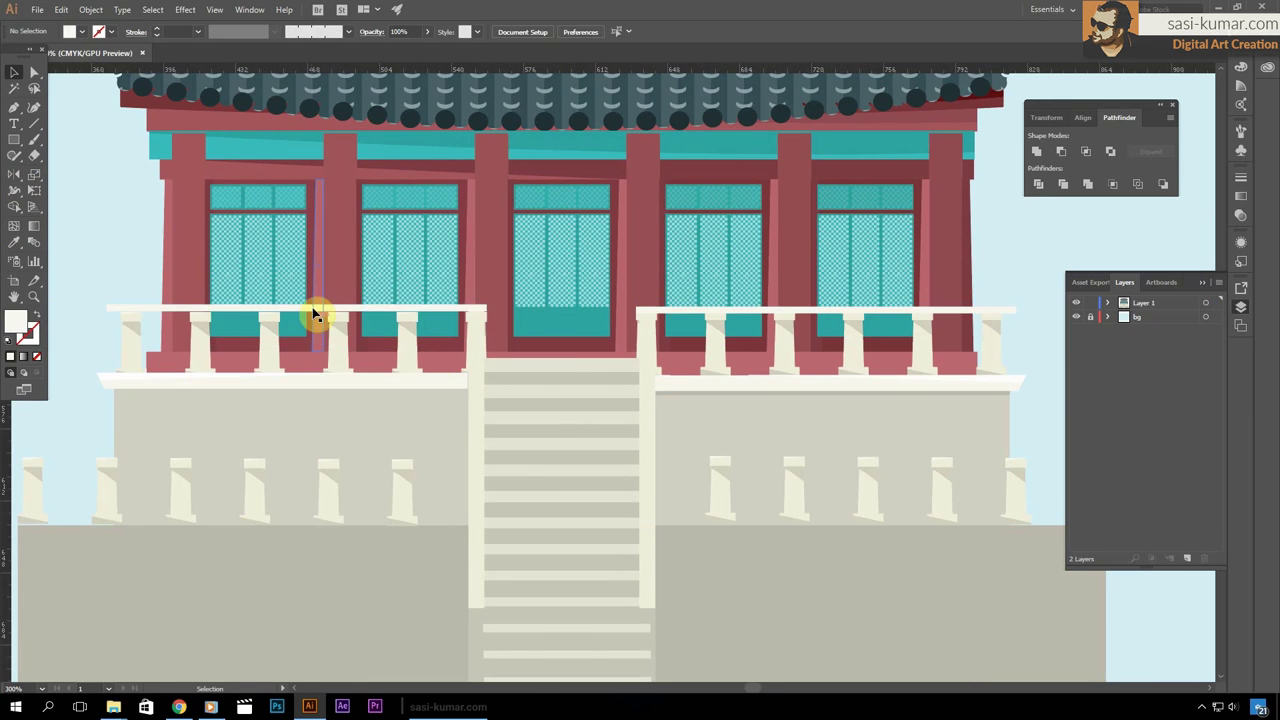
key("ctrl+plus")
key("ctrl+plus")
key("ctrl+plus")
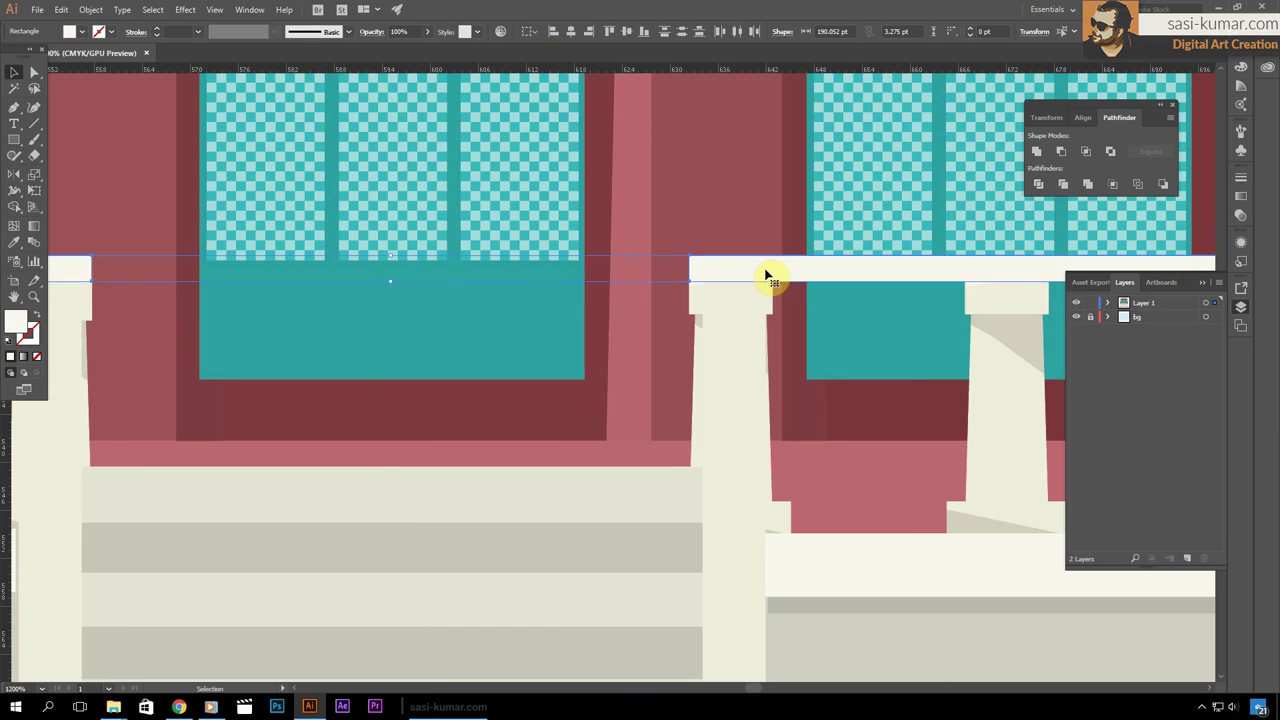
key("ctrl+0")
key("ctrl+plus")
key("ctrl+plus")
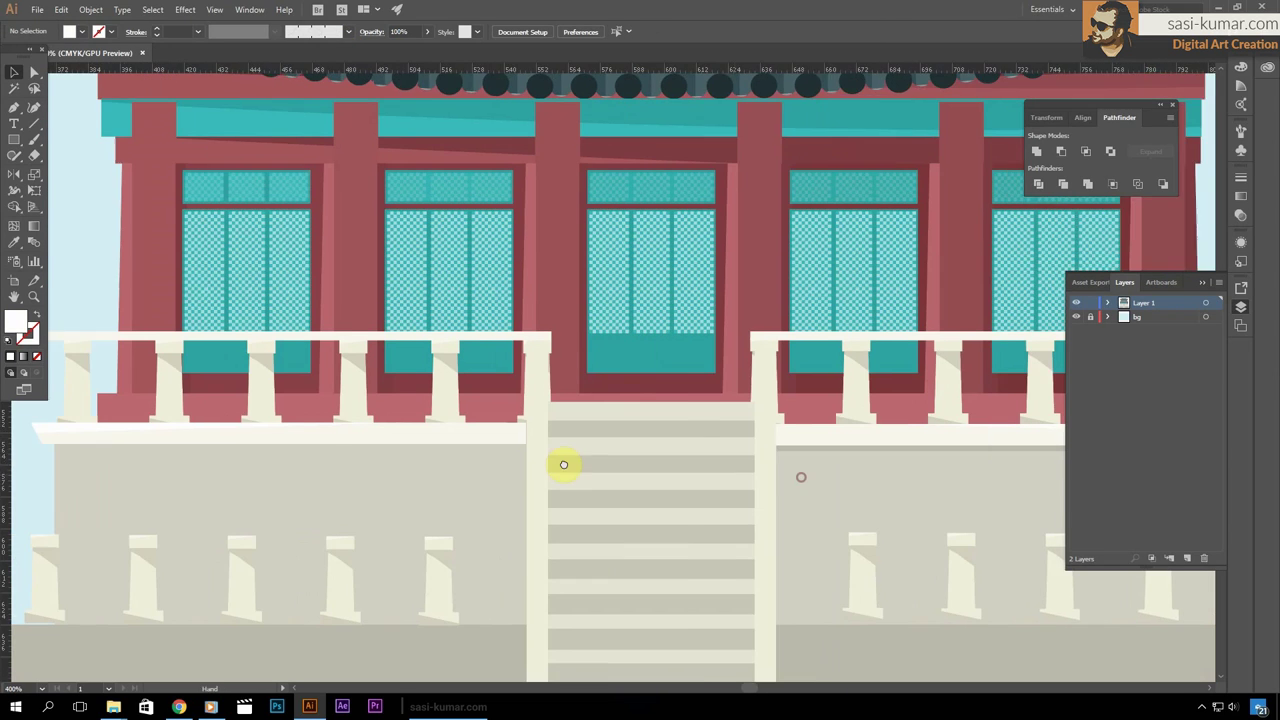
Adjust the end point of the left ledge path
left_click(14, 107)
left_click(703, 413)
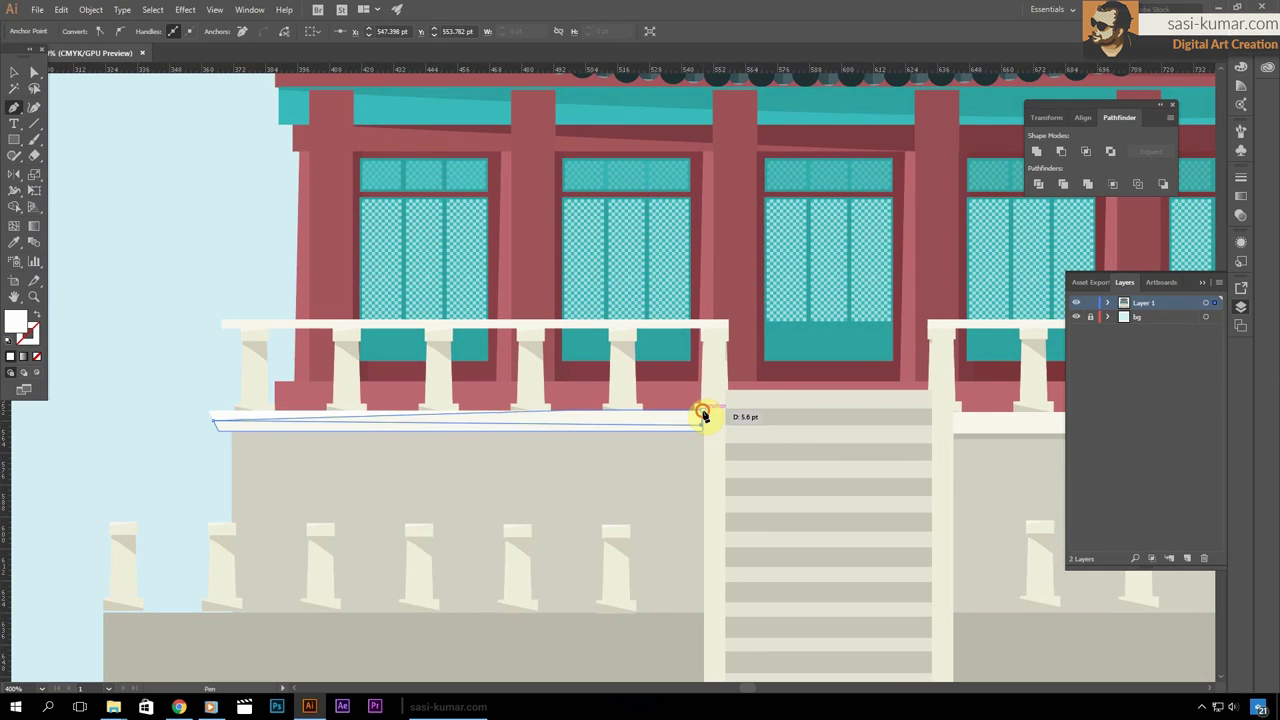
key("ctrl+shift+a")
key("ctrl+minus")
key("ctrl+minus")
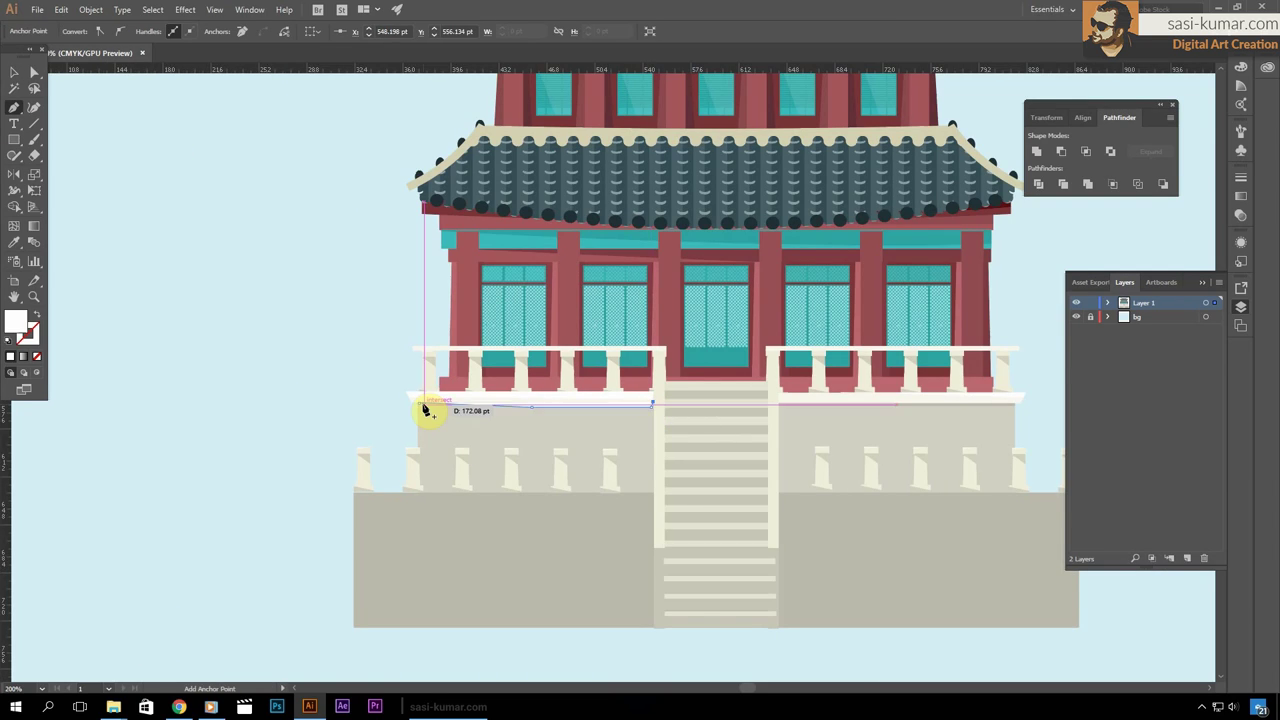
left_click(136, 136)
key("ctrl+plus")
key("ctrl+plus")
key("ctrl+plus")
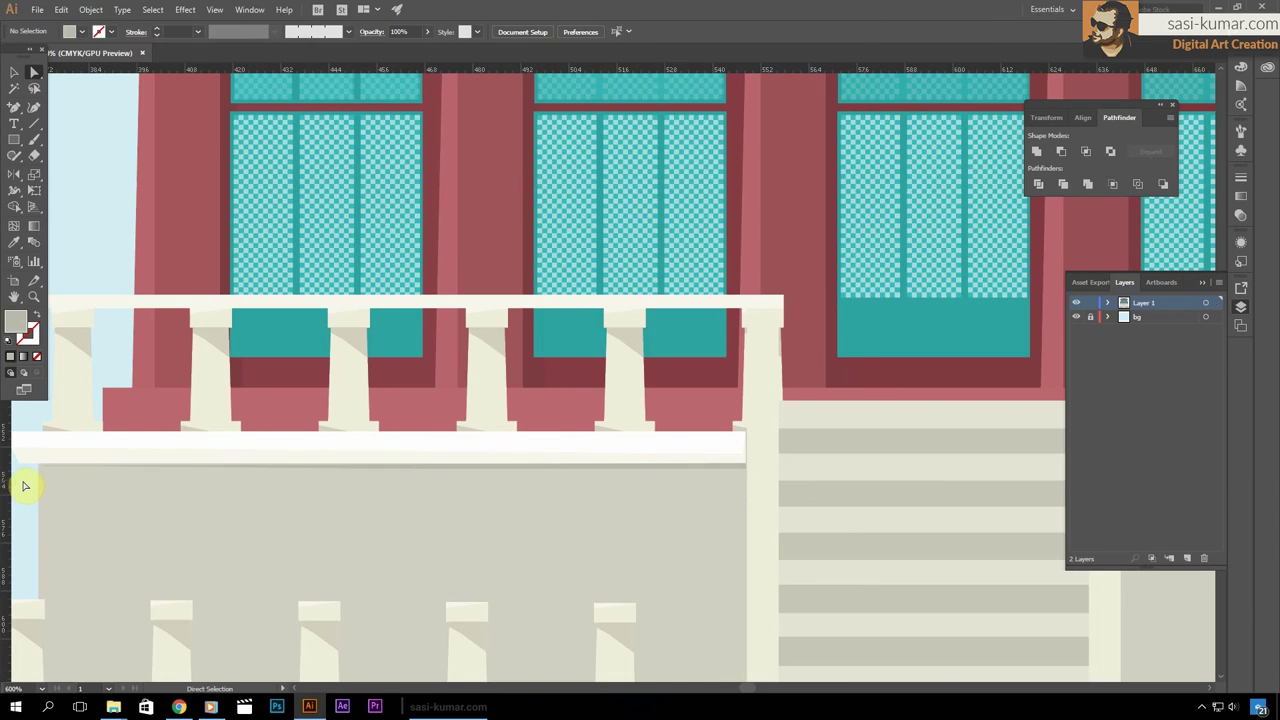
key("ctrl+minus")
key("ctrl+minus")
key("ctrl+minus")
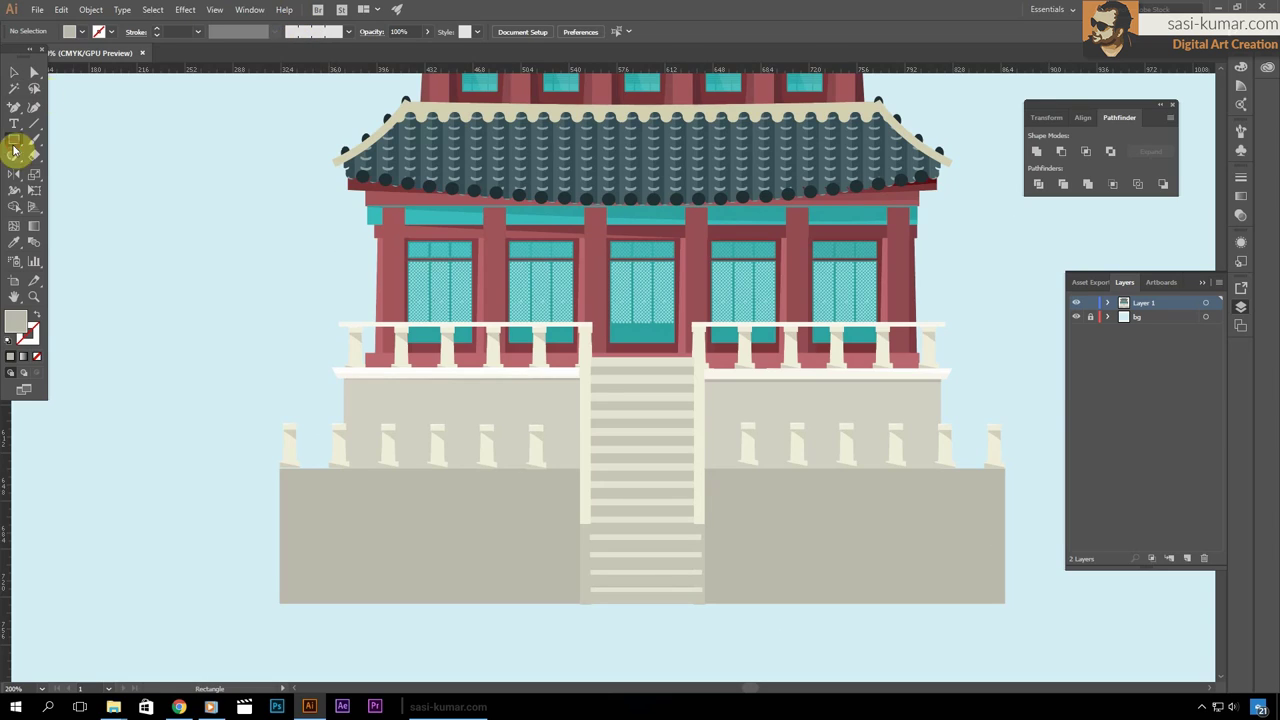
Draw a thin rail and set it on the lower baluster tops
left_click_drag(578, 412, 280, 420)
key("ctrl+plus")
key("ctrl+plus")
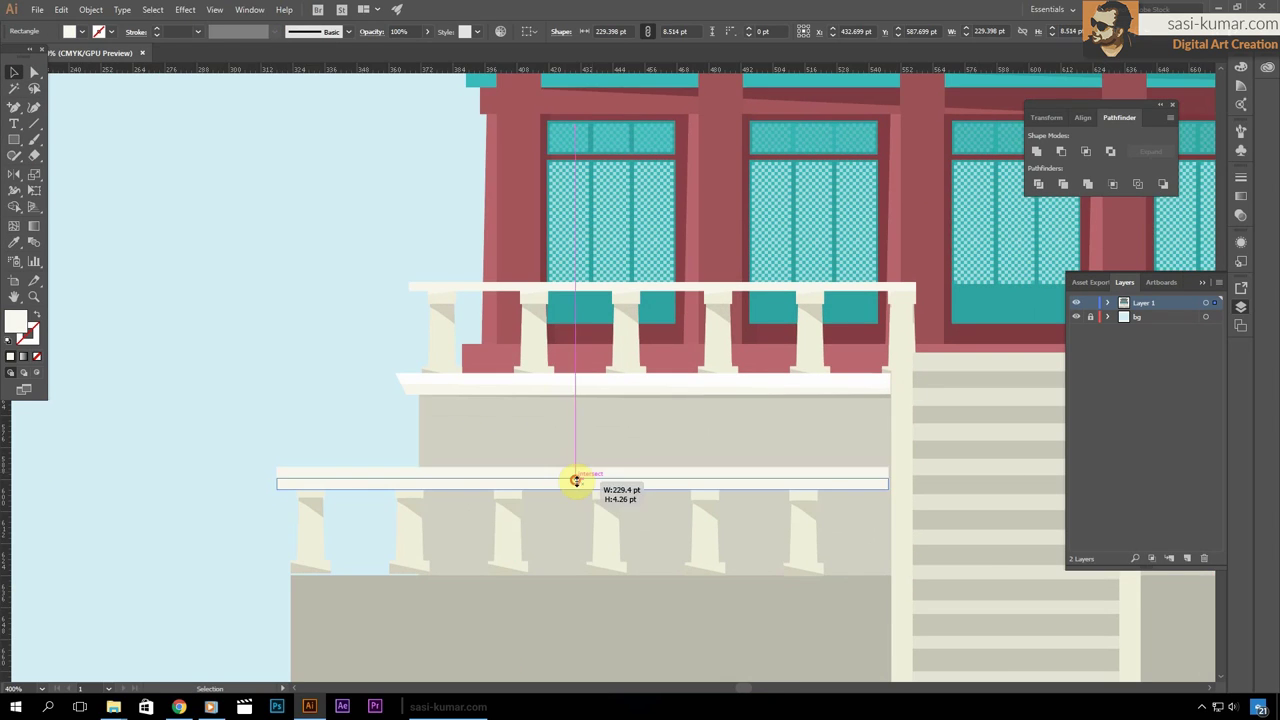
left_click_drag(472, 490, 472, 477)
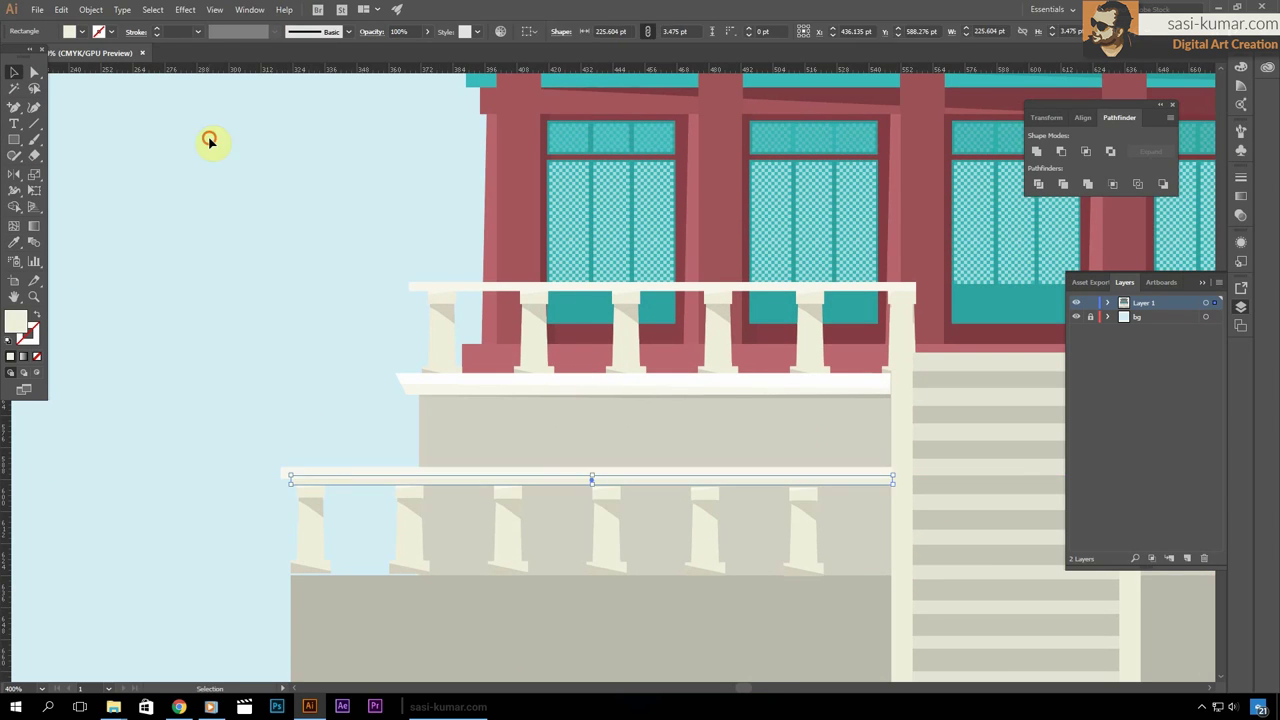
left_click(323, 443)
double_click(484, 474)
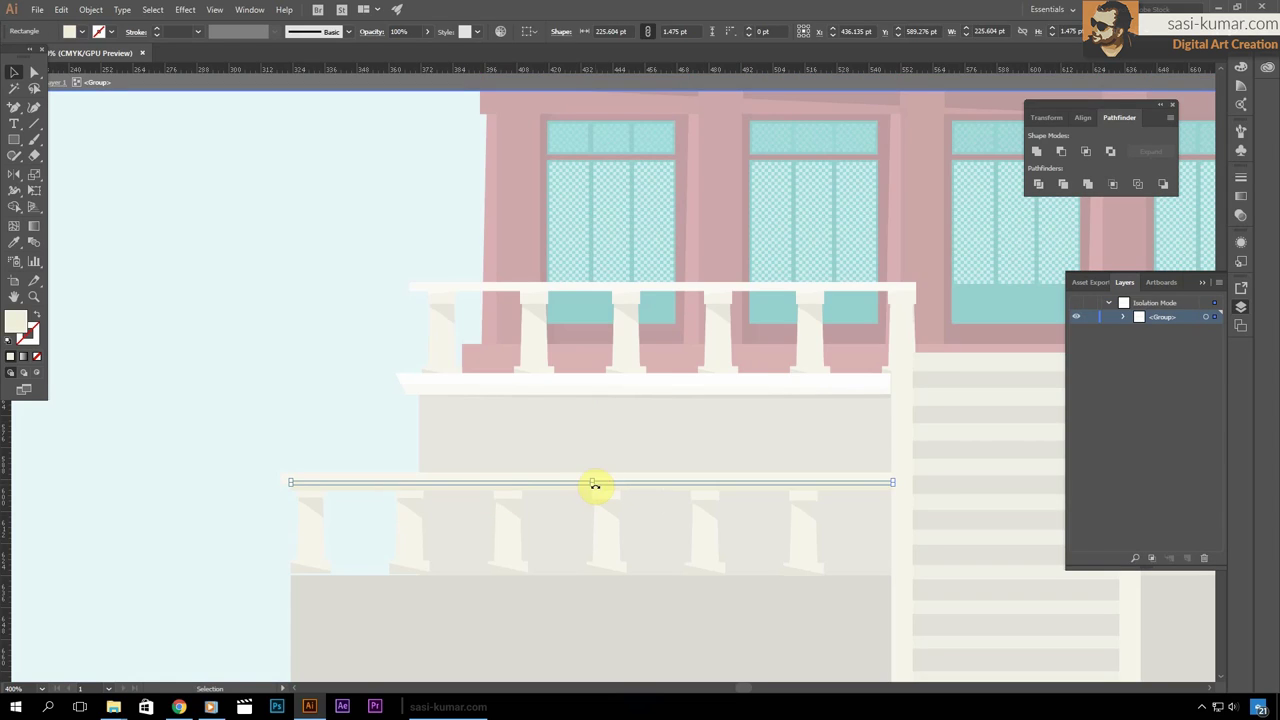
double_click(630, 490)
Nudge the ledge's end point slightly down with Direct Selection
scroll(629, 371, "up", 2)
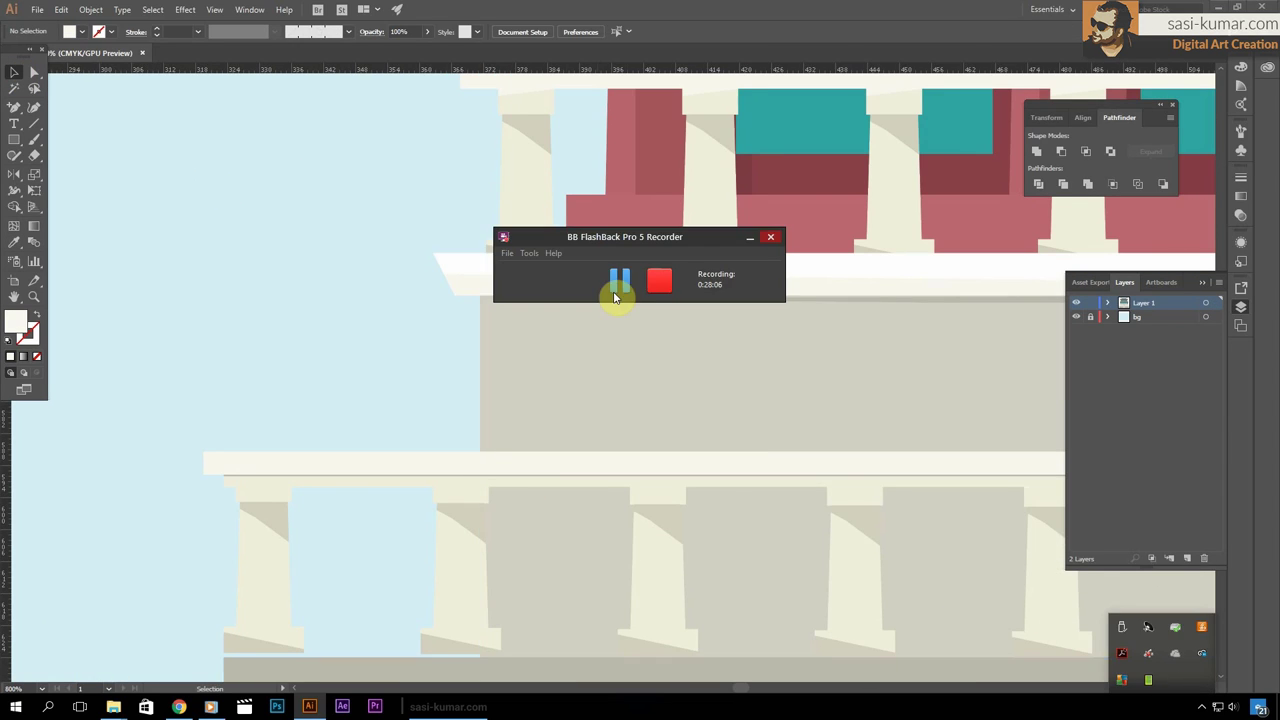
scroll(614, 286, "up", 3)
key("a")
left_click_drag(762, 340, 762, 358)
scroll(762, 358, "down", 5)
scroll(829, 434, "down", 3)
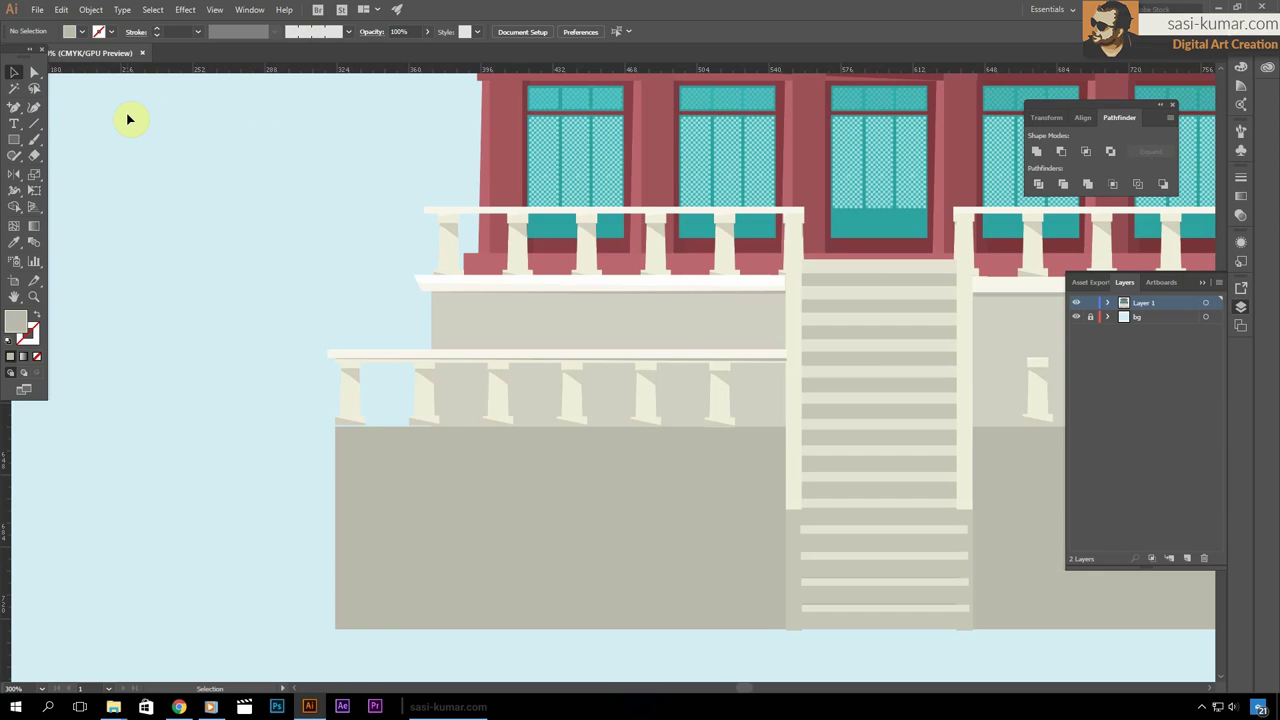
Place a copy of the lower rail group on the right balustrade
key("v")
left_click(171, 364)
left_click_drag(300, 363, 1000, 334)
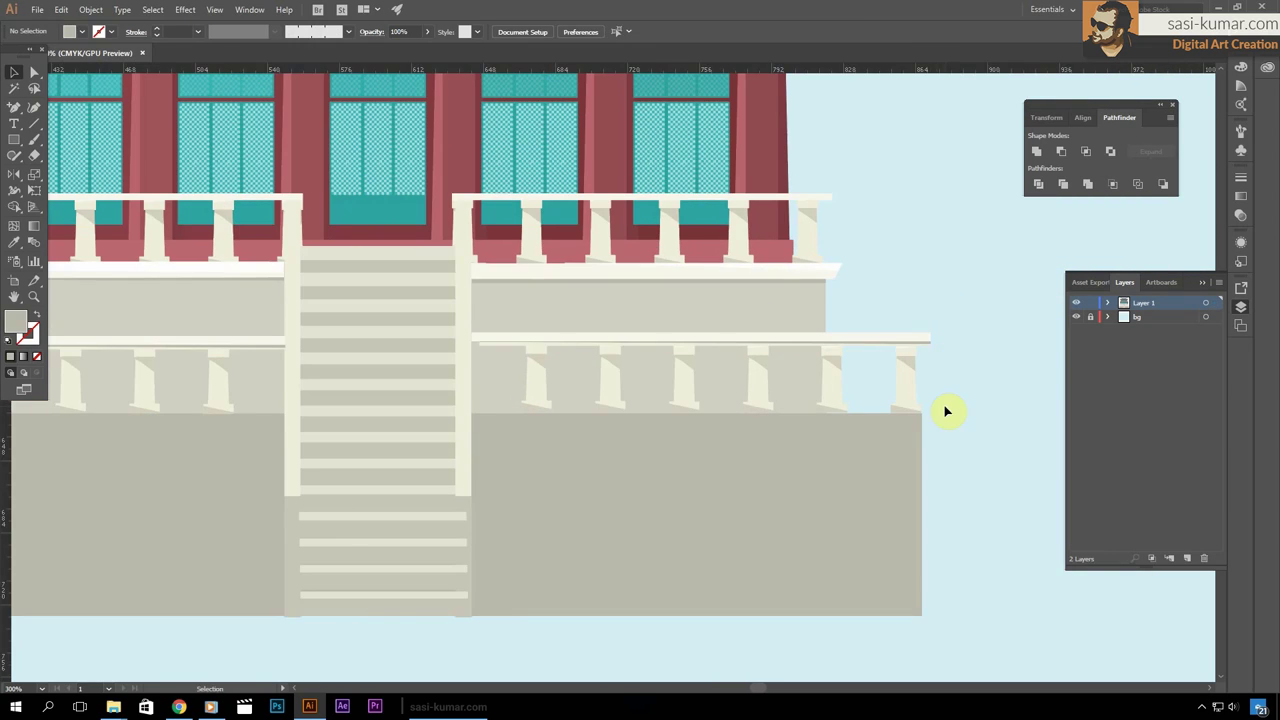
scroll(946, 409, "up", 3)
double_click(573, 300)
scroll(573, 300, "up", 3)
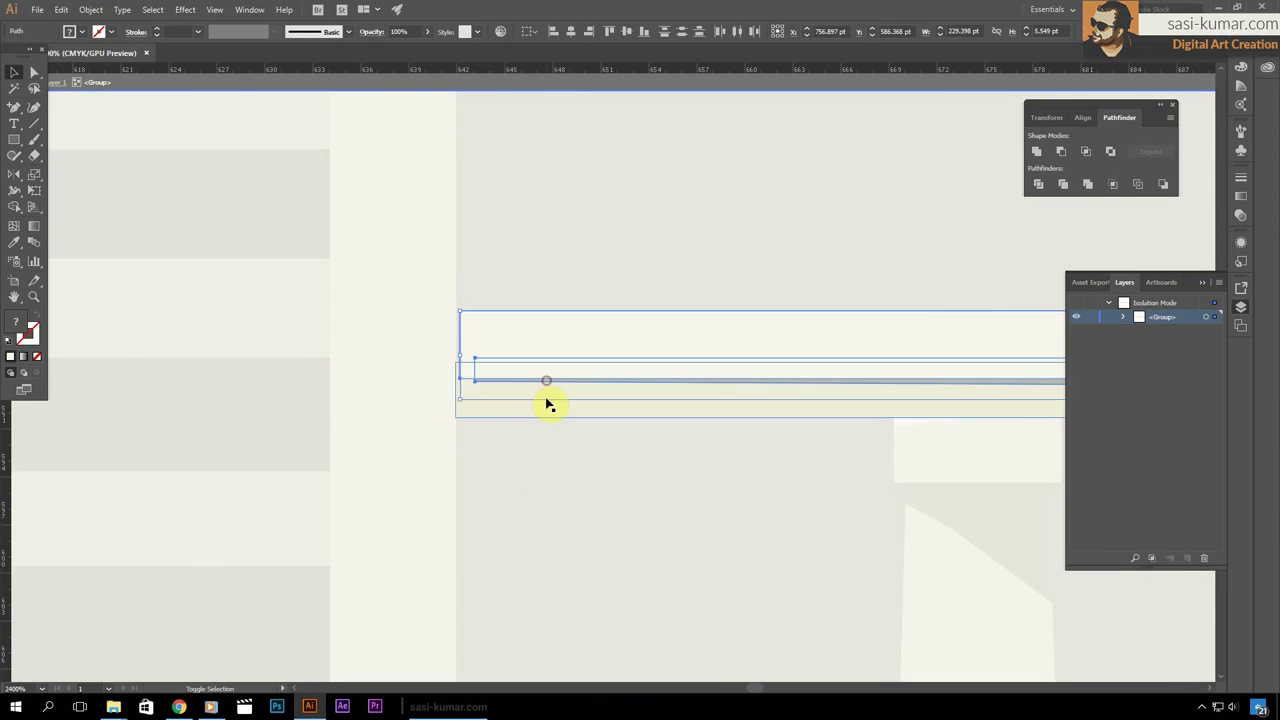
key("Escape")
scroll(906, 254, "down", 7)
scroll(892, 294, "down", 2)
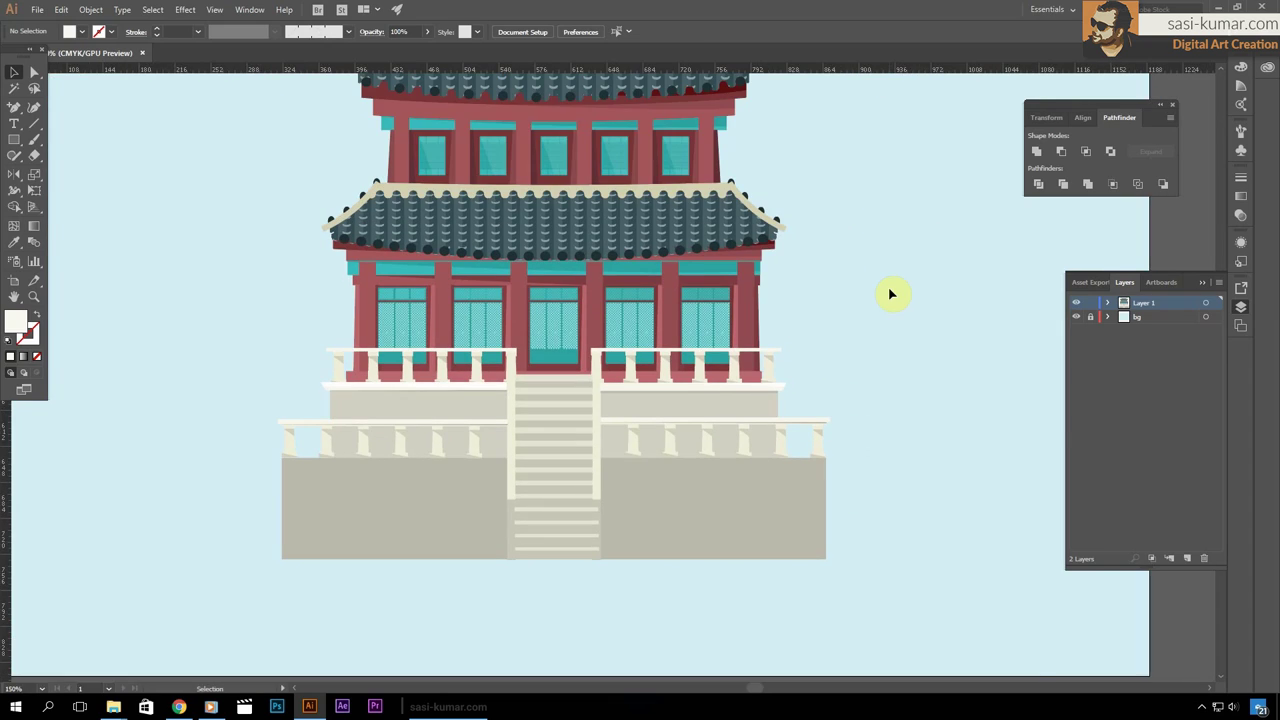
Fit the thin cap strip to the lower balustrade and extend the ledge to the stair edge
scroll(287, 475, "up", 2)
left_click_drag(429, 303, 277, 449)
scroll(277, 449, "up", 2)
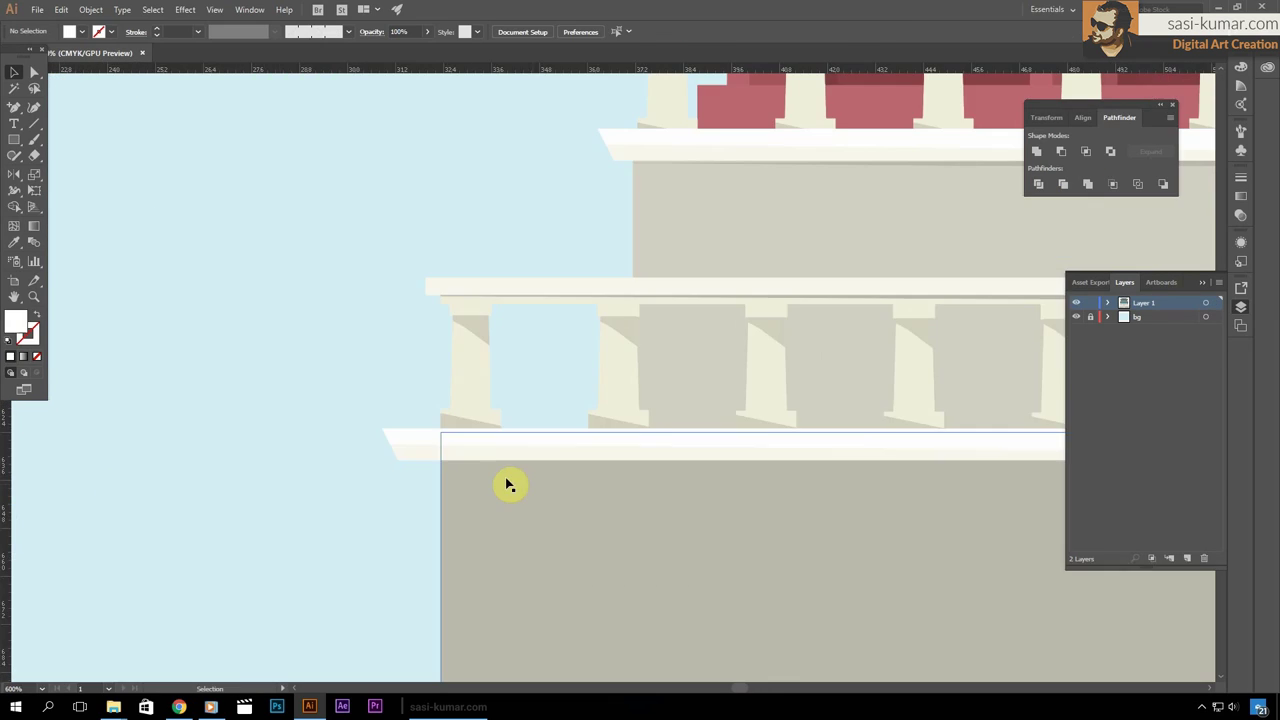
double_click(443, 455)
scroll(551, 449, "right", 5)
key("a")
left_click(546, 416)
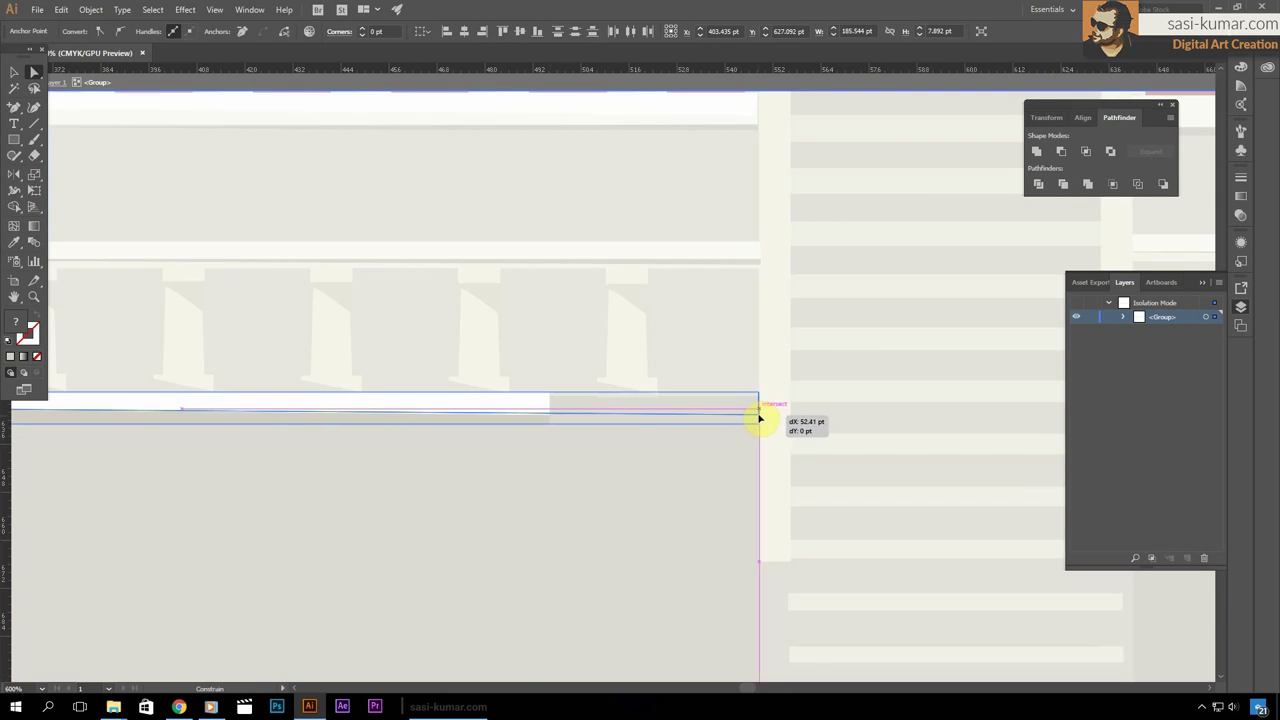
left_click_drag(760, 418, 760, 418)
key("Escape")
scroll(349, 471, "down", 4)
Pen-draw a shadow strip under the ledge, filled with darker grey
key("p")
scroll(197, 471, "up", 4)
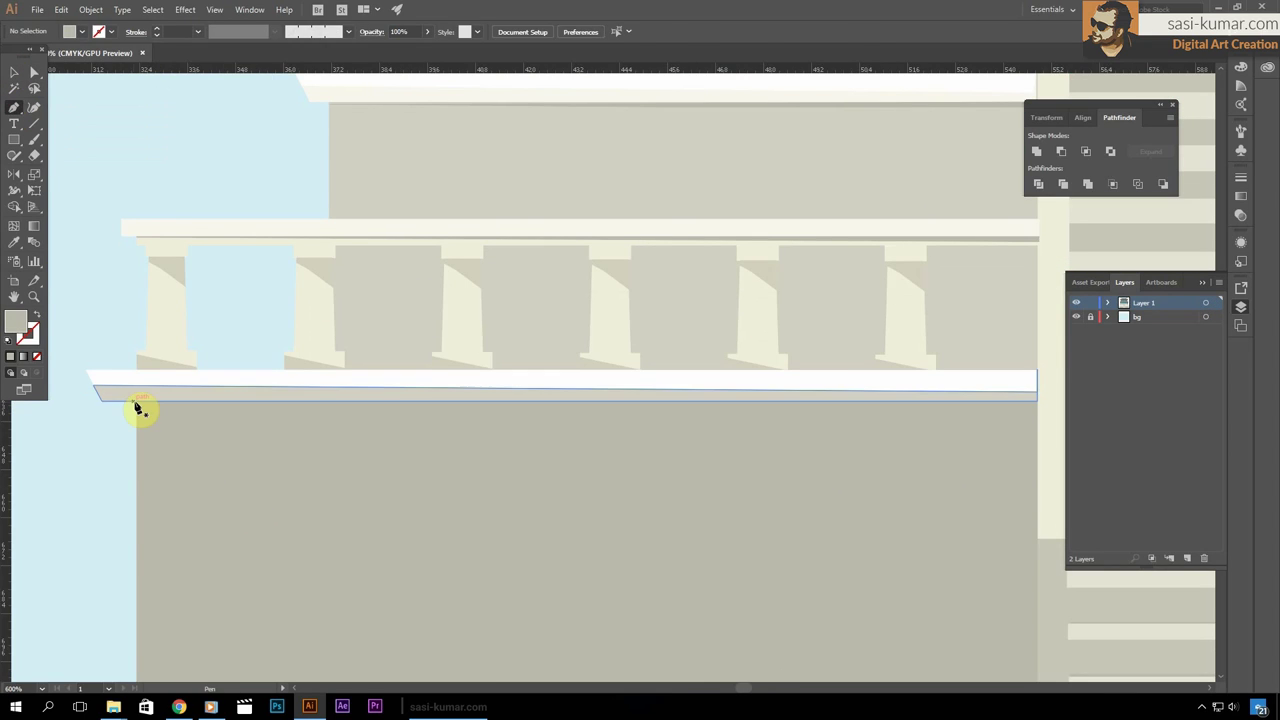
left_click(1037, 420)
left_click(1037, 401)
left_click(675, 260)
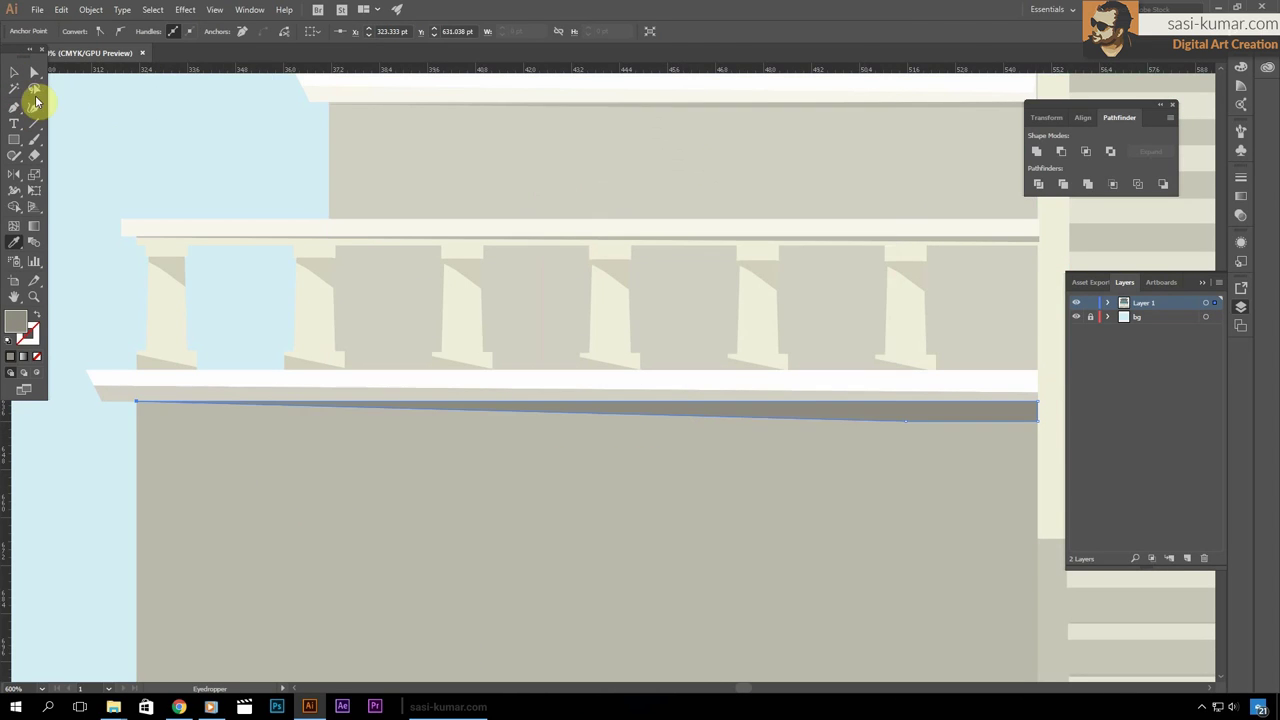
left_click(91, 94)
scroll(193, 343, "down", 5)
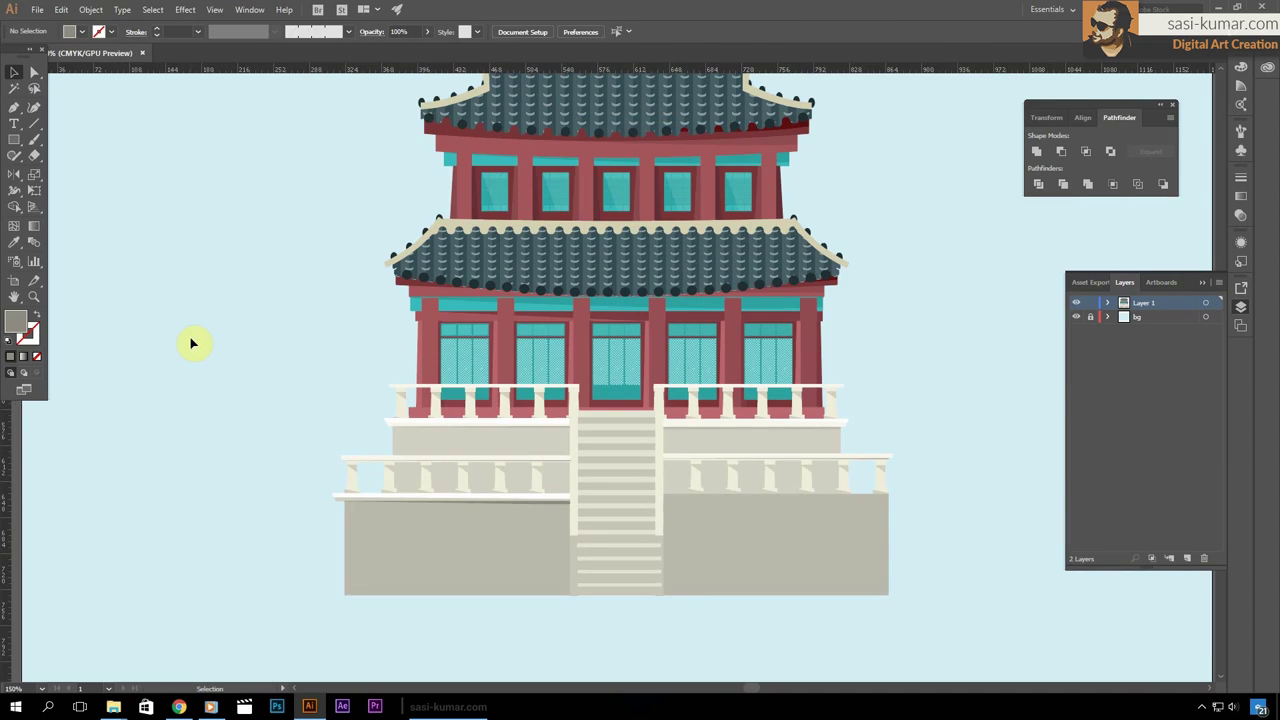
Mirror a copy of the rail to the right of the stairs and adjust its path
double_click(20, 177)
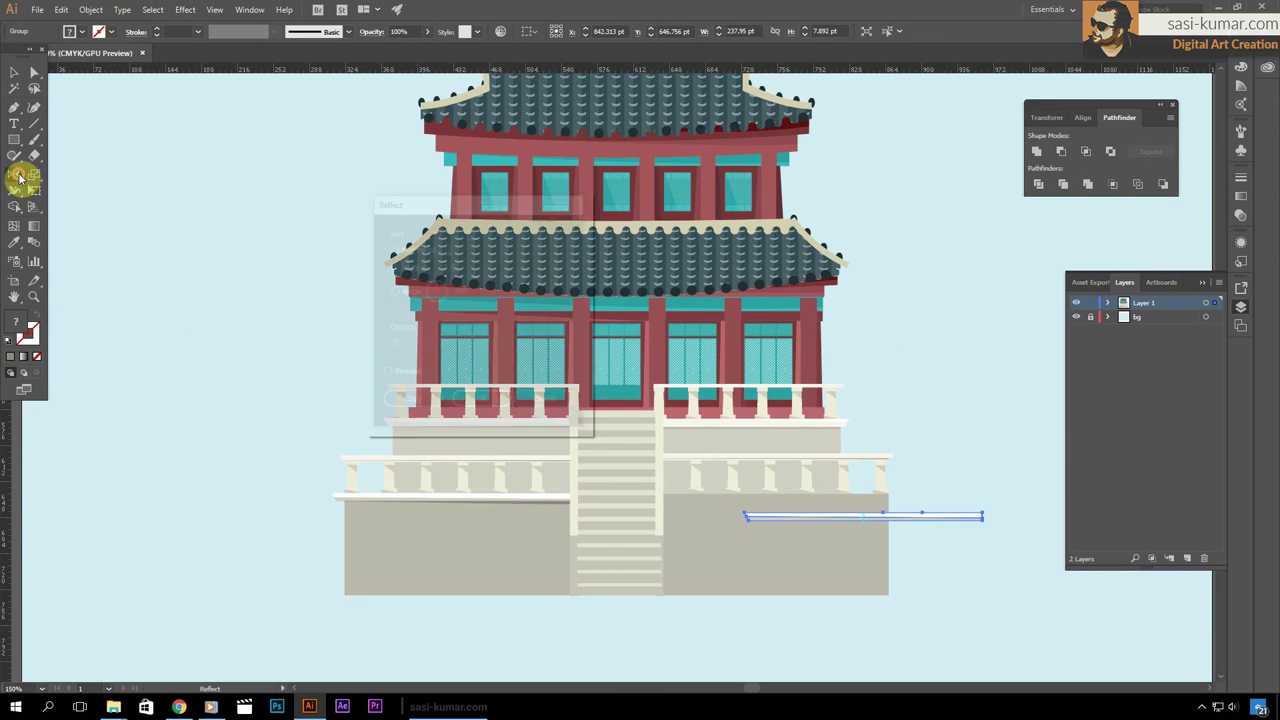
key("Return")
scroll(640, 464, "up", 3)
scroll(640, 464, "down", 3)
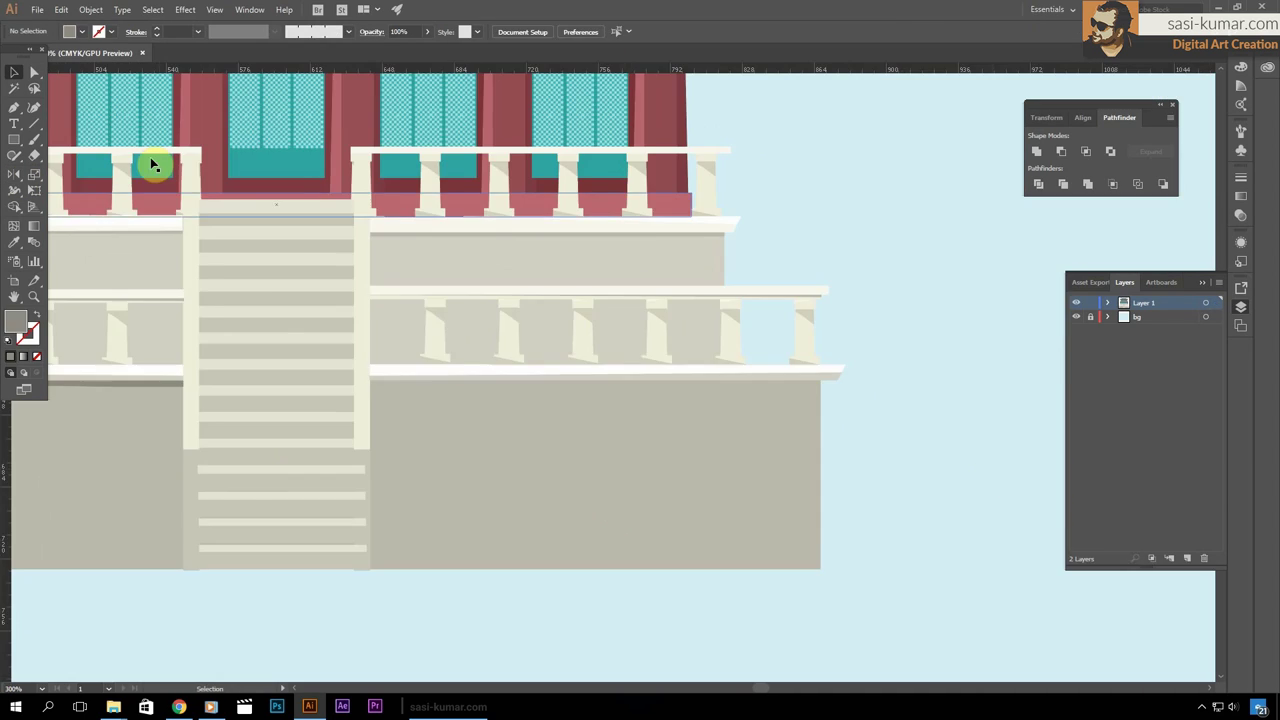
scroll(354, 434, "up", 5)
double_click(354, 434)
key("a")
left_click(377, 448)
scroll(377, 448, "down", 5)
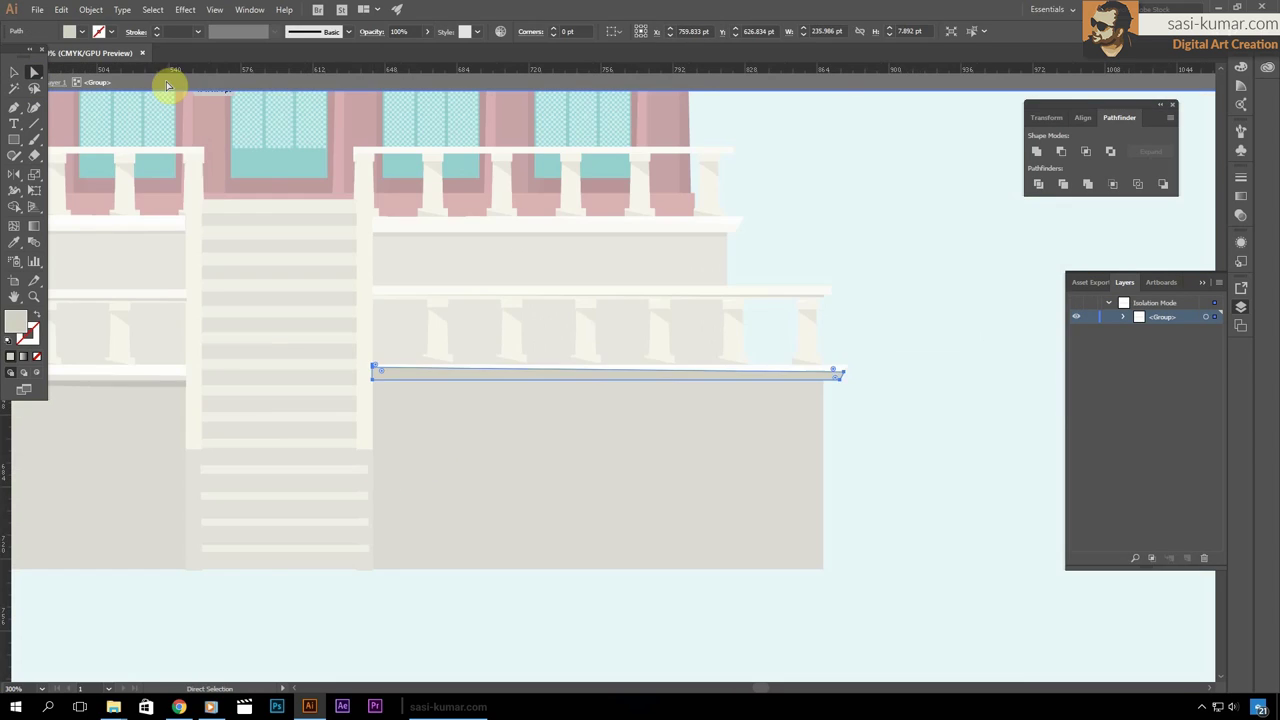
key("v")
key("Escape")
Draw the darker grey ledge shadow strip on the right side
left_click(749, 379)
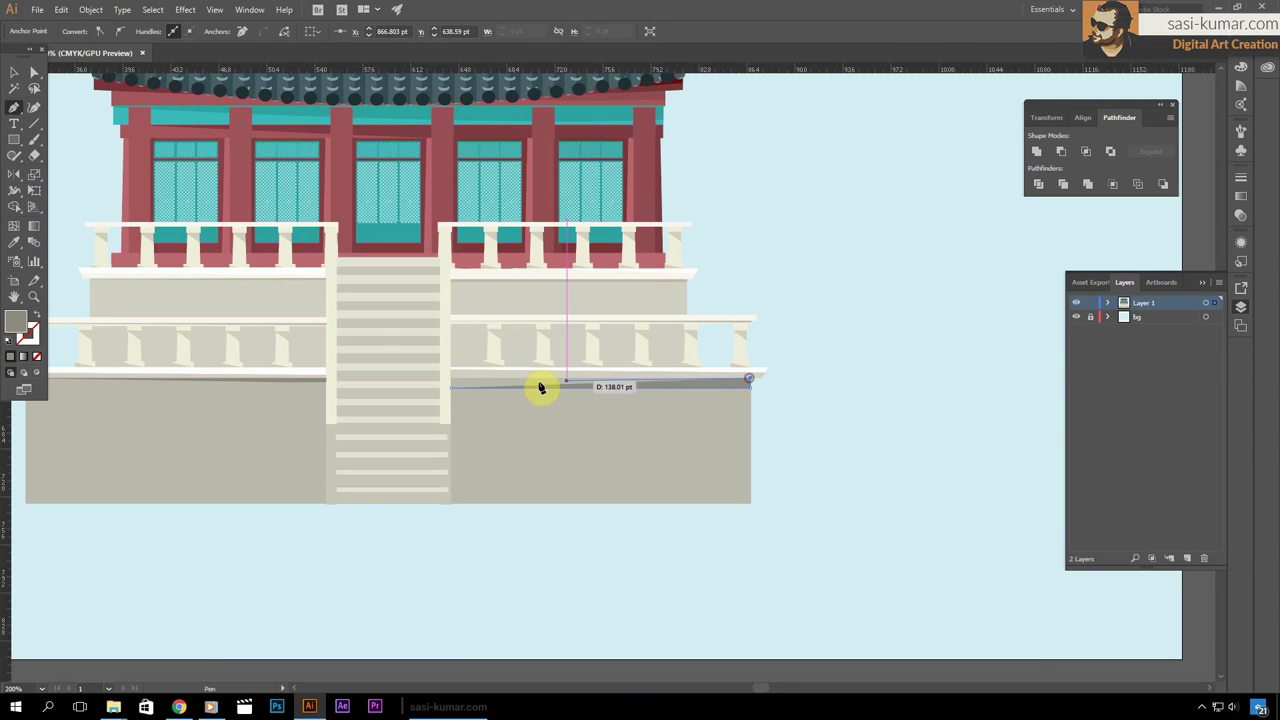
scroll(806, 422, "up", 3)
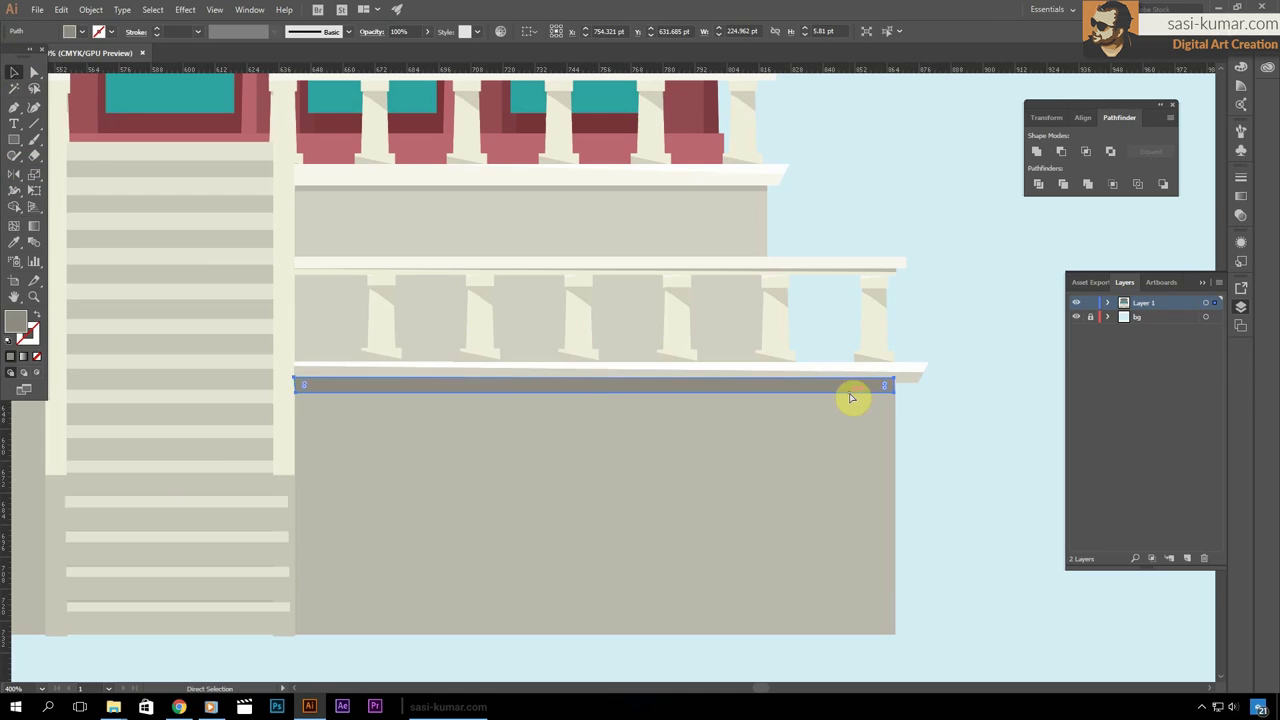
scroll(851, 397, "down", 5)
scroll(823, 437, "up", 2)
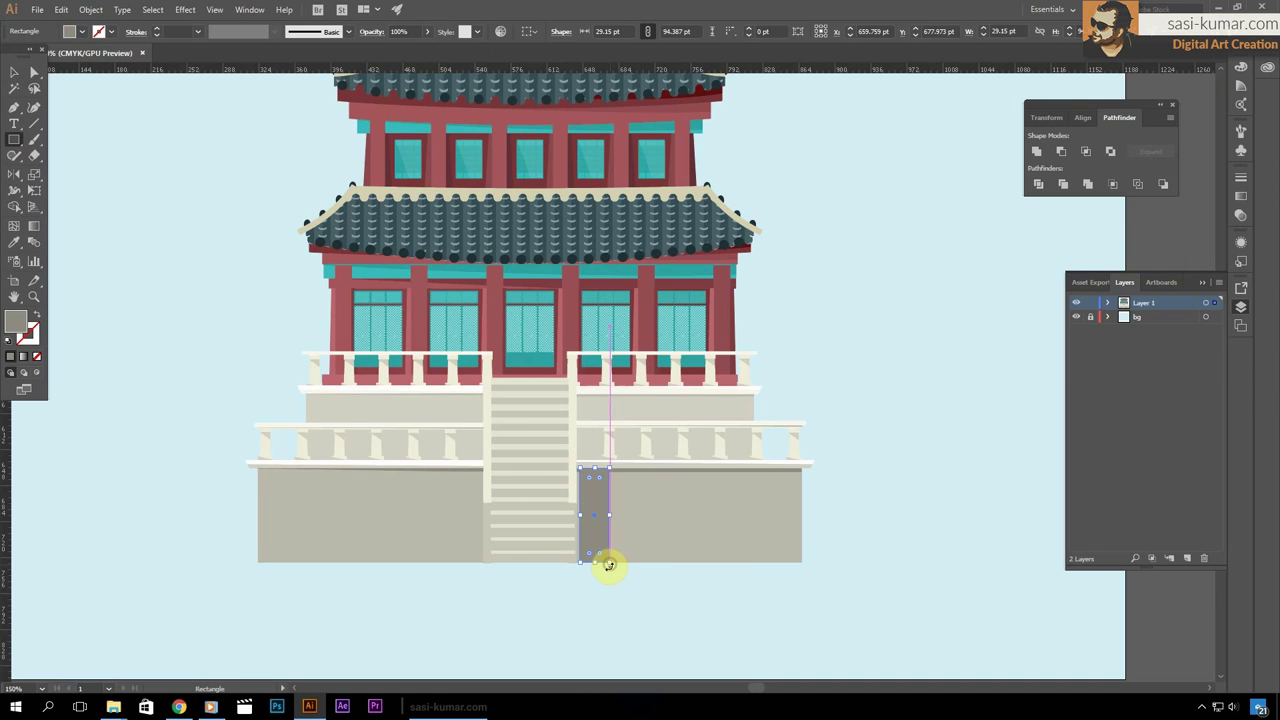
scroll(590, 470, "up", 4)
scroll(706, 586, "down", 3)
scroll(706, 586, "up", 2)
key("v")
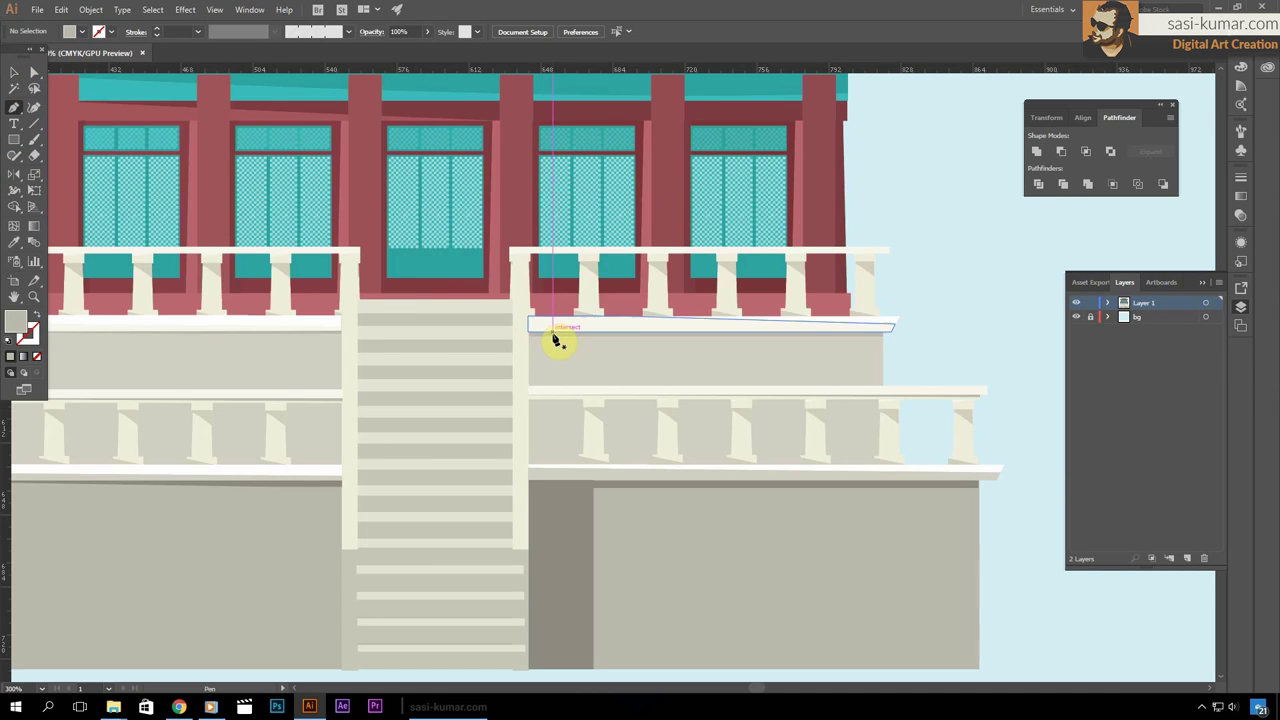
Pen-draw a shape along the stairs' left side and fill it black
left_click(553, 332)
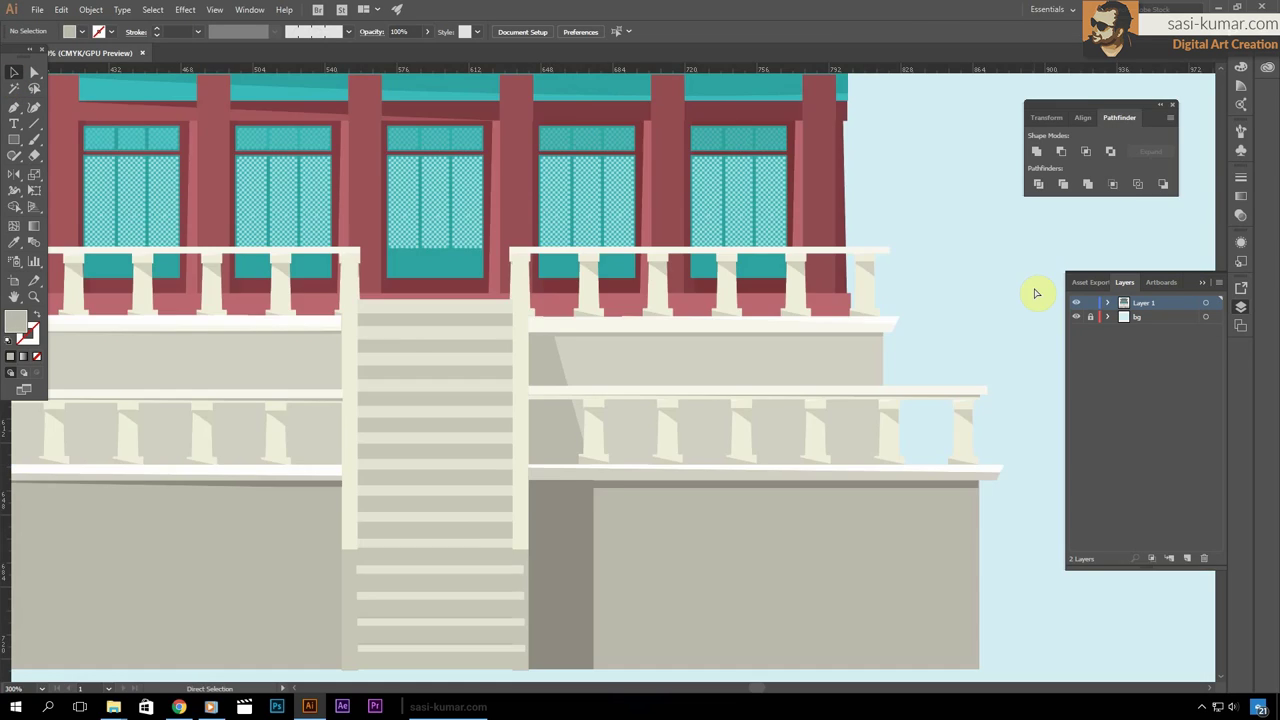
scroll(851, 357, "down", 2)
scroll(306, 286, "up", 2)
key("p")
left_click(456, 246)
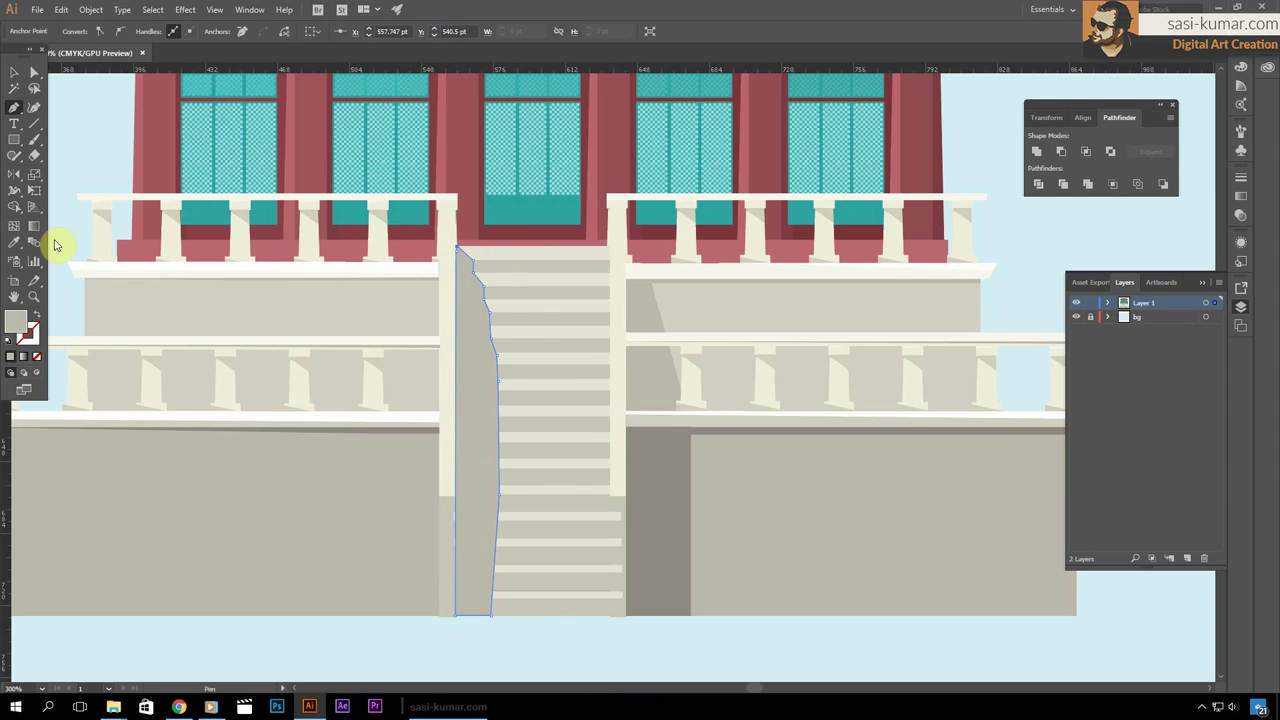
left_click(483, 113)
Set the black stair-side shape to 25% opacity as a faint shadow
left_click(310, 34)
scroll(577, 580, "down", 3)
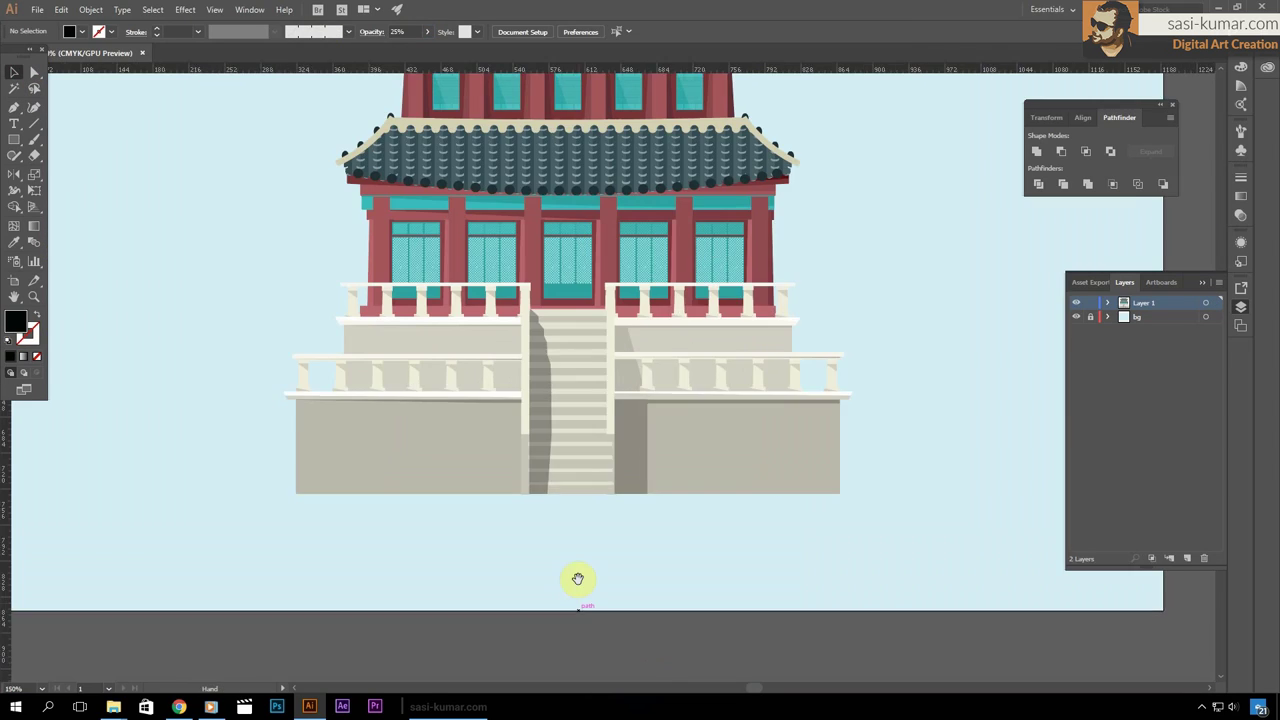
scroll(840, 341, "up", 1)
scroll(840, 341, "down", 2)
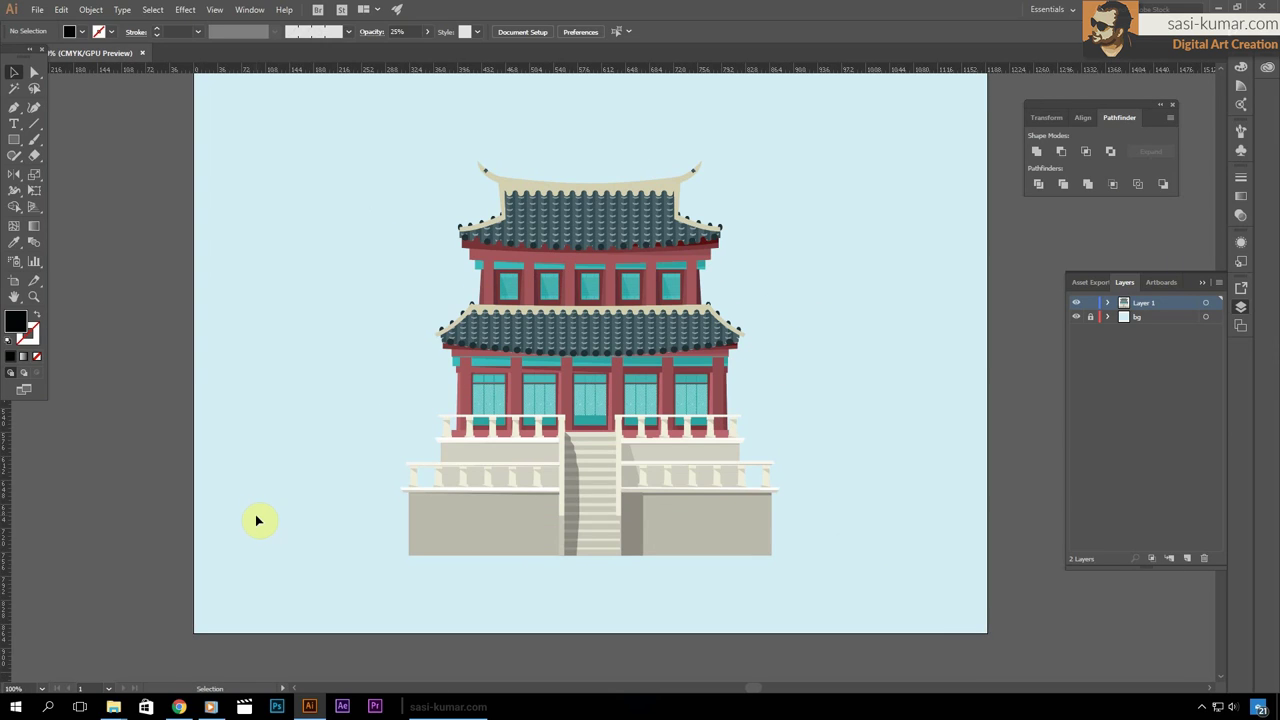
scroll(257, 520, "up", 2)
scroll(509, 269, "up", 2)
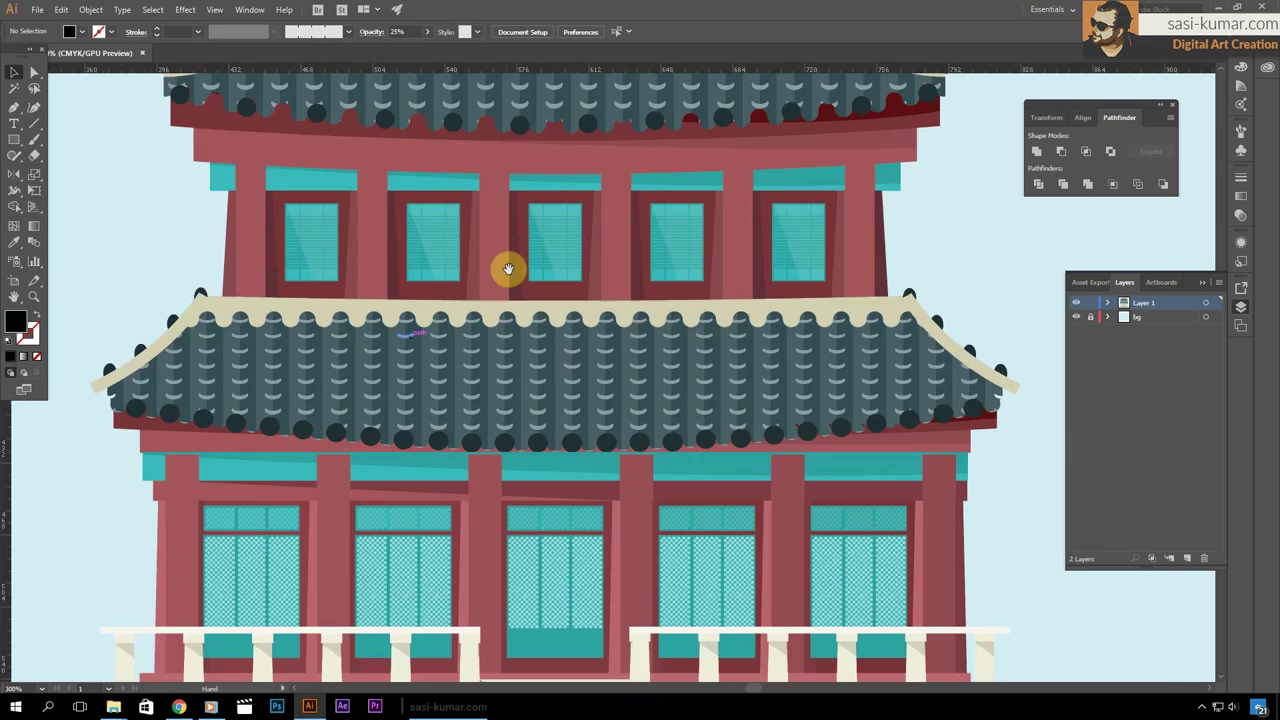
scroll(509, 269, "up", 2)
Inside the roof trim group, draw a curved cream ridge line across the roof
double_click(441, 348)
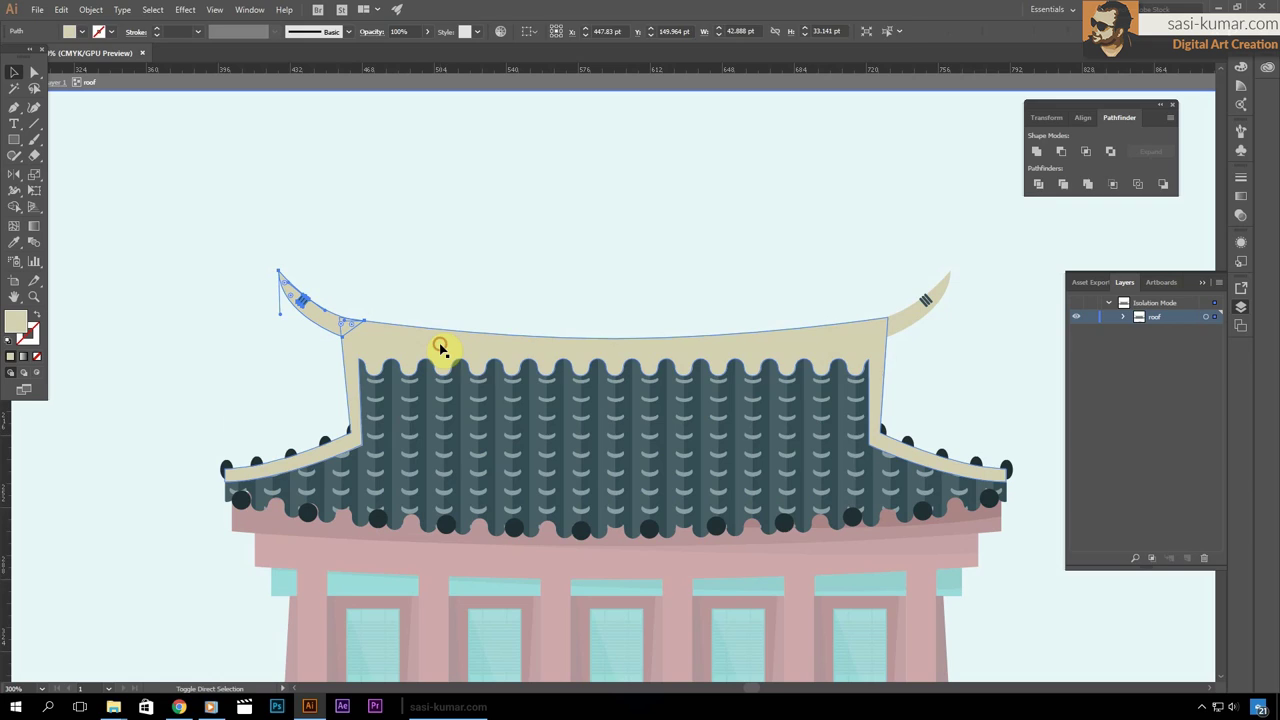
double_click(620, 352)
key("p")
left_click(966, 243)
left_click_drag(880, 327, 790, 362)
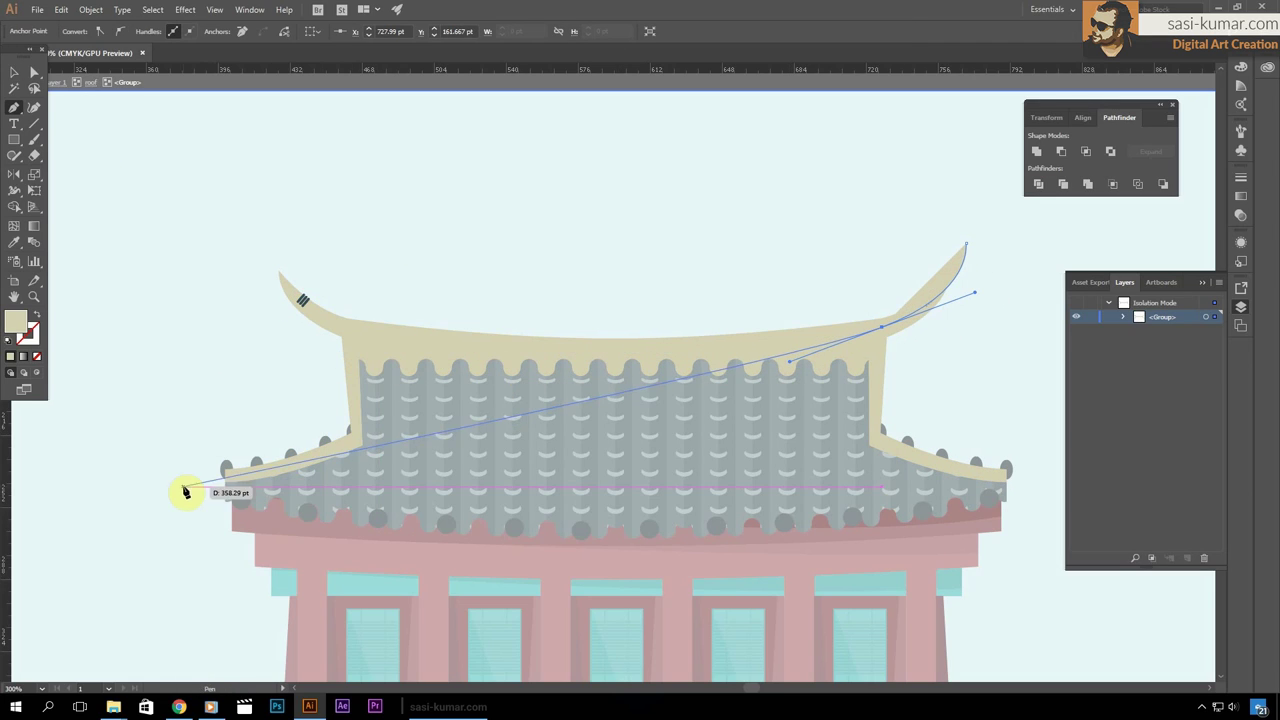
left_click_drag(184, 487, 58, 477)
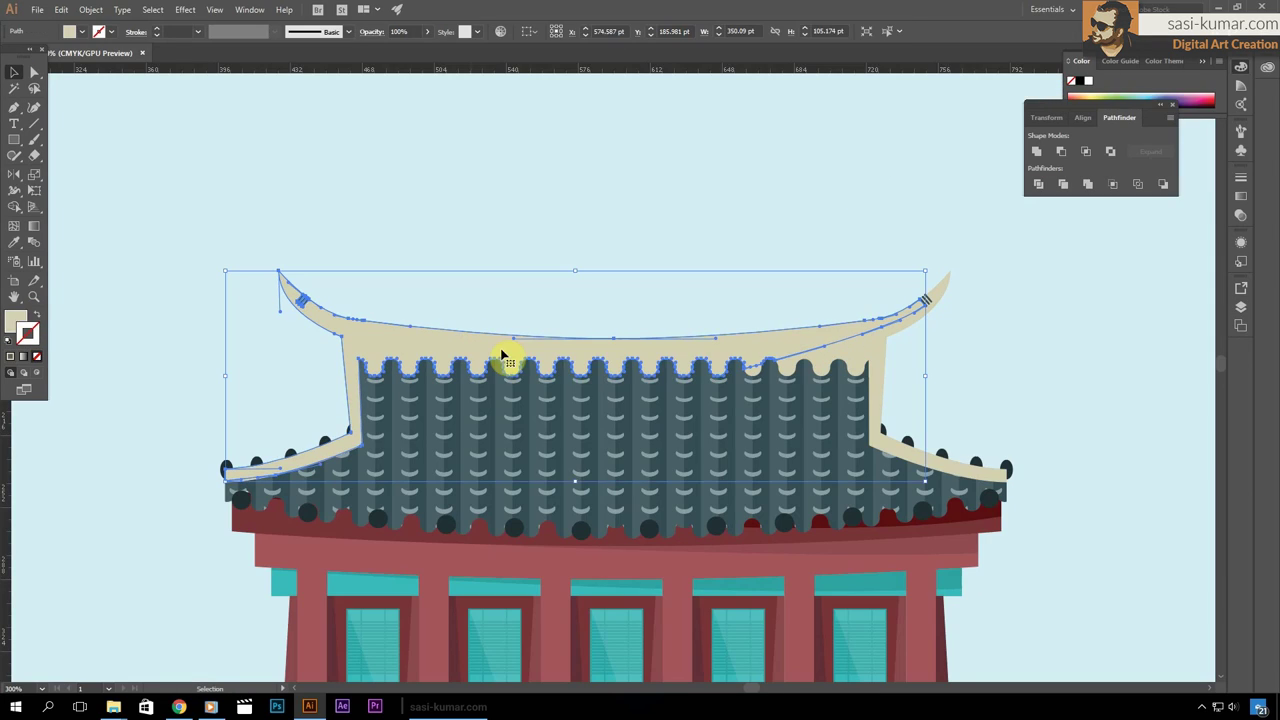
scroll(900, 241, "down", 3)
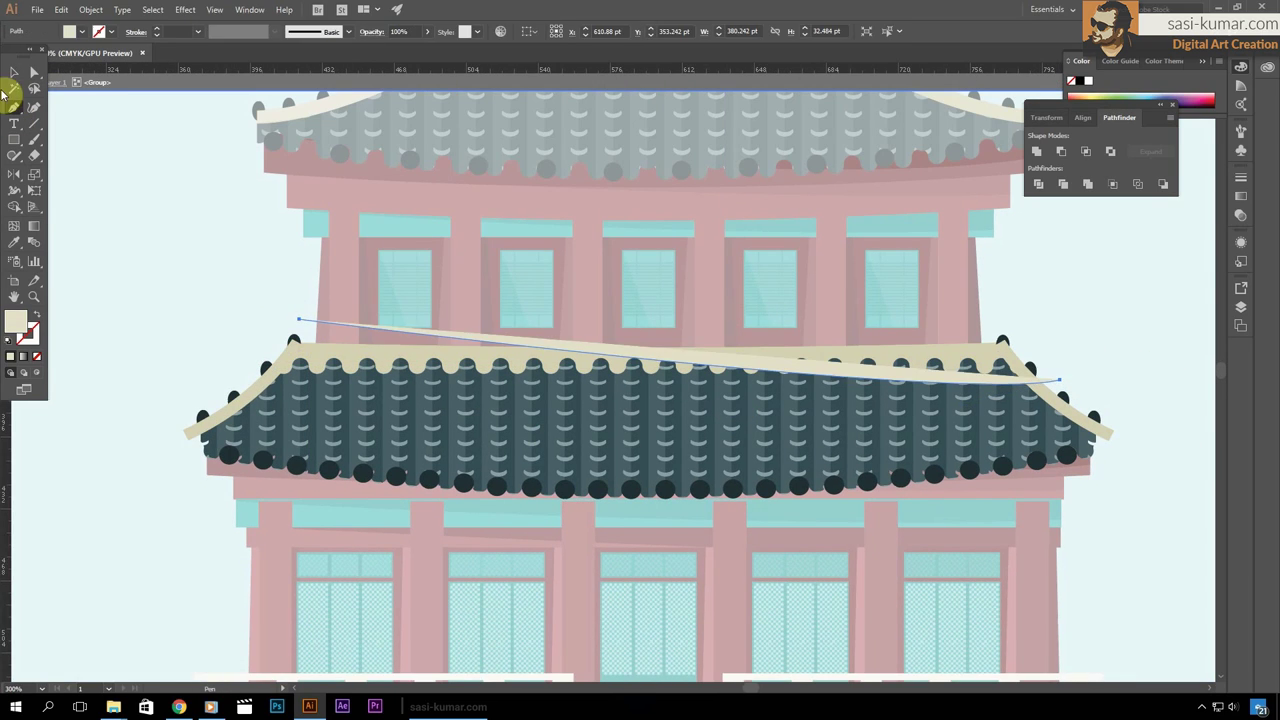
left_click_drag(1058, 379, 1061, 383)
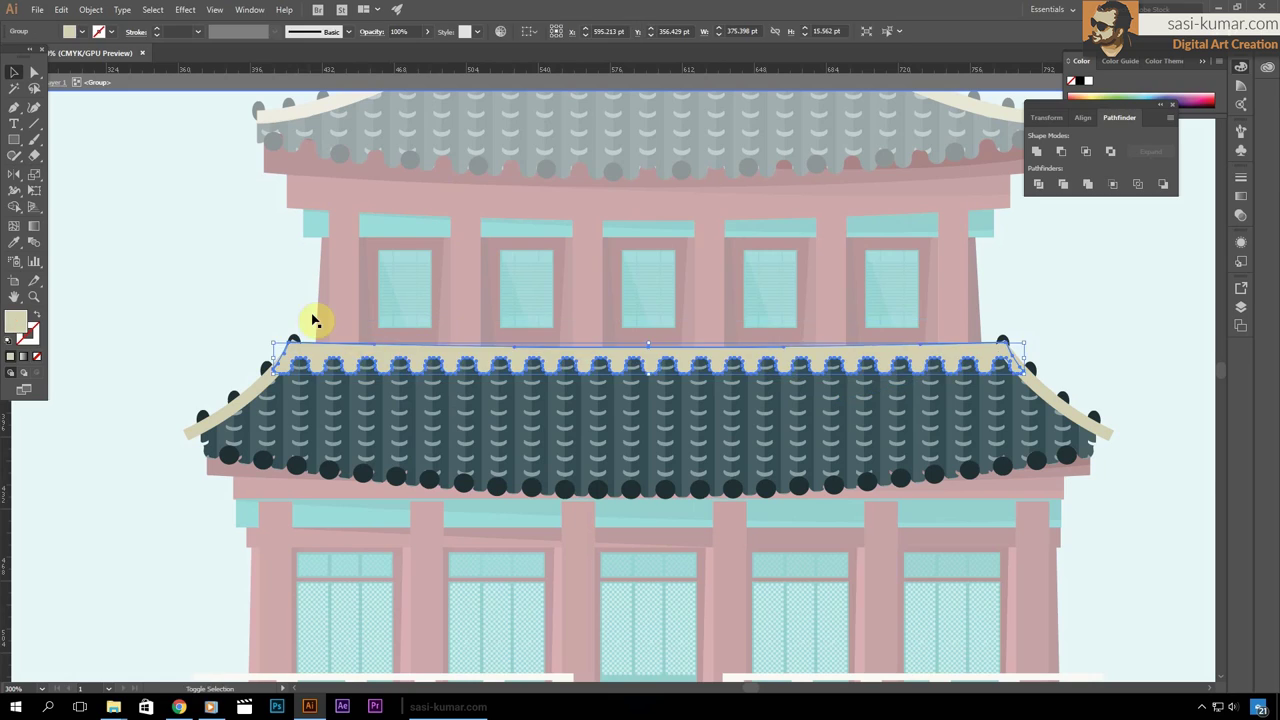
key("Escape")
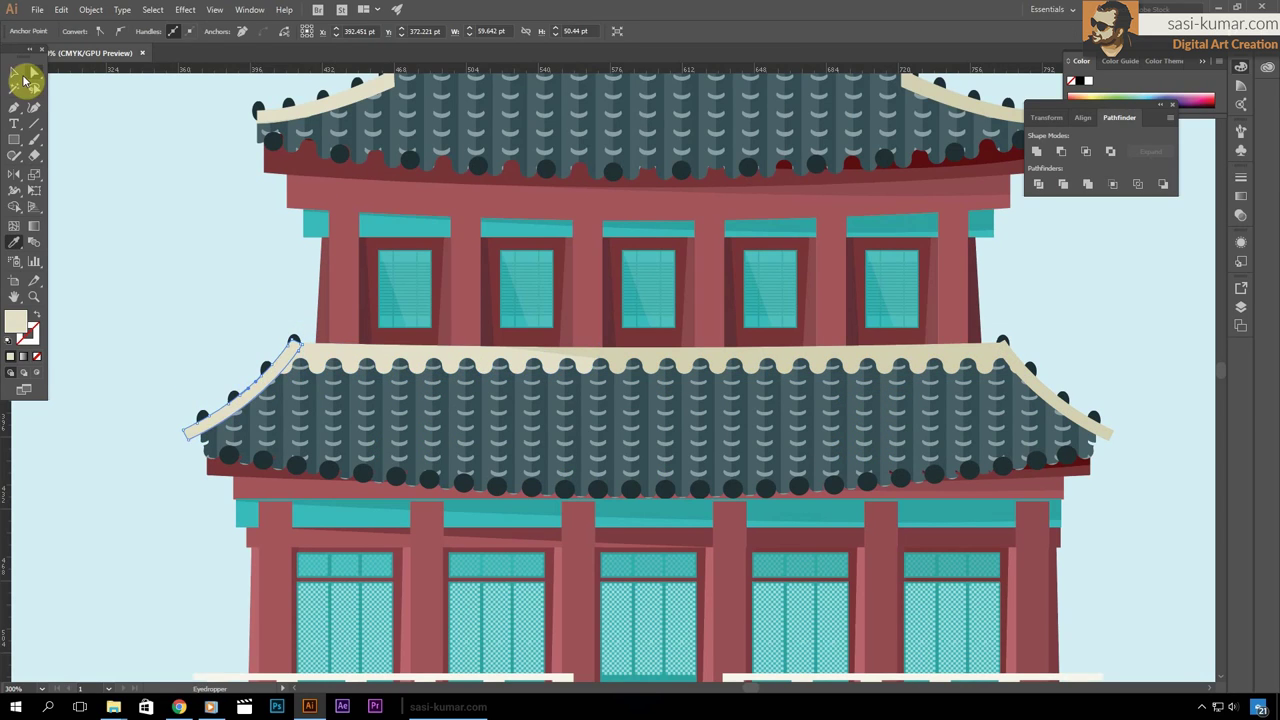
key("ctrl+0")
Recolour the window group and upper-floor window frames in the Color Picker
scroll(271, 351, "up", 3)
scroll(566, 394, "up", 2)
left_click(566, 394)
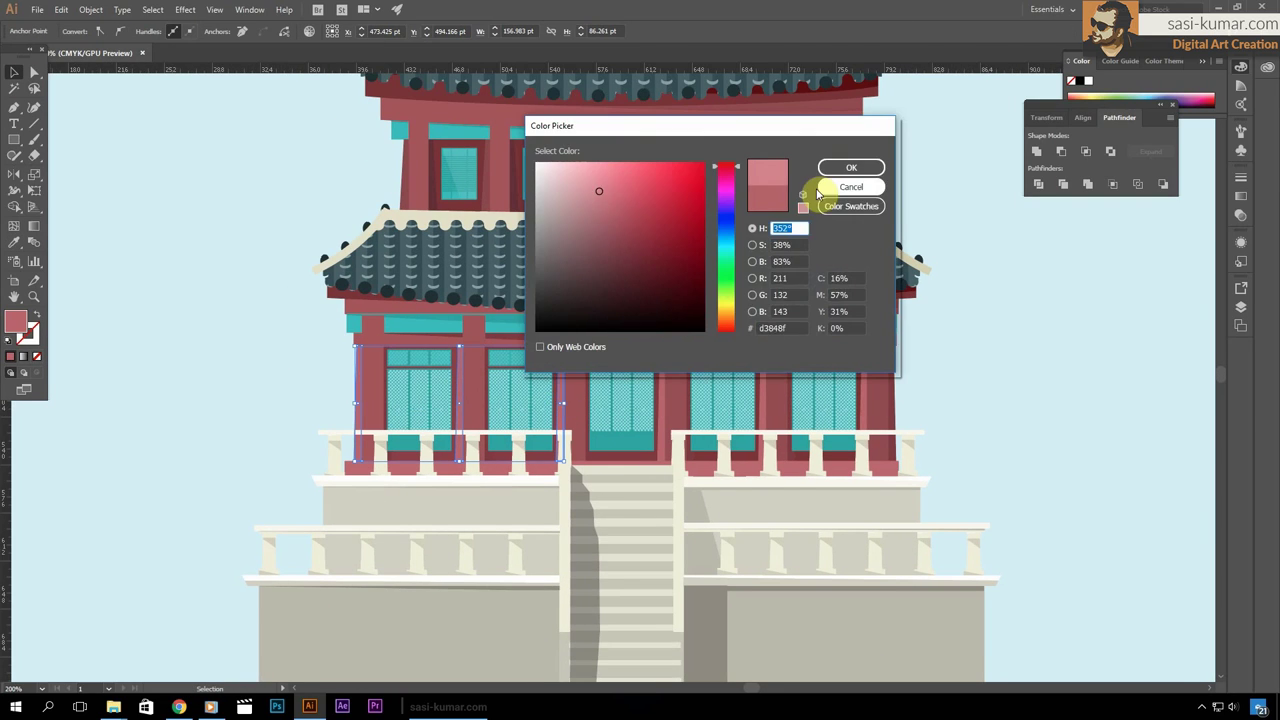
left_click(851, 167)
left_click(469, 290)
double_click(15, 320)
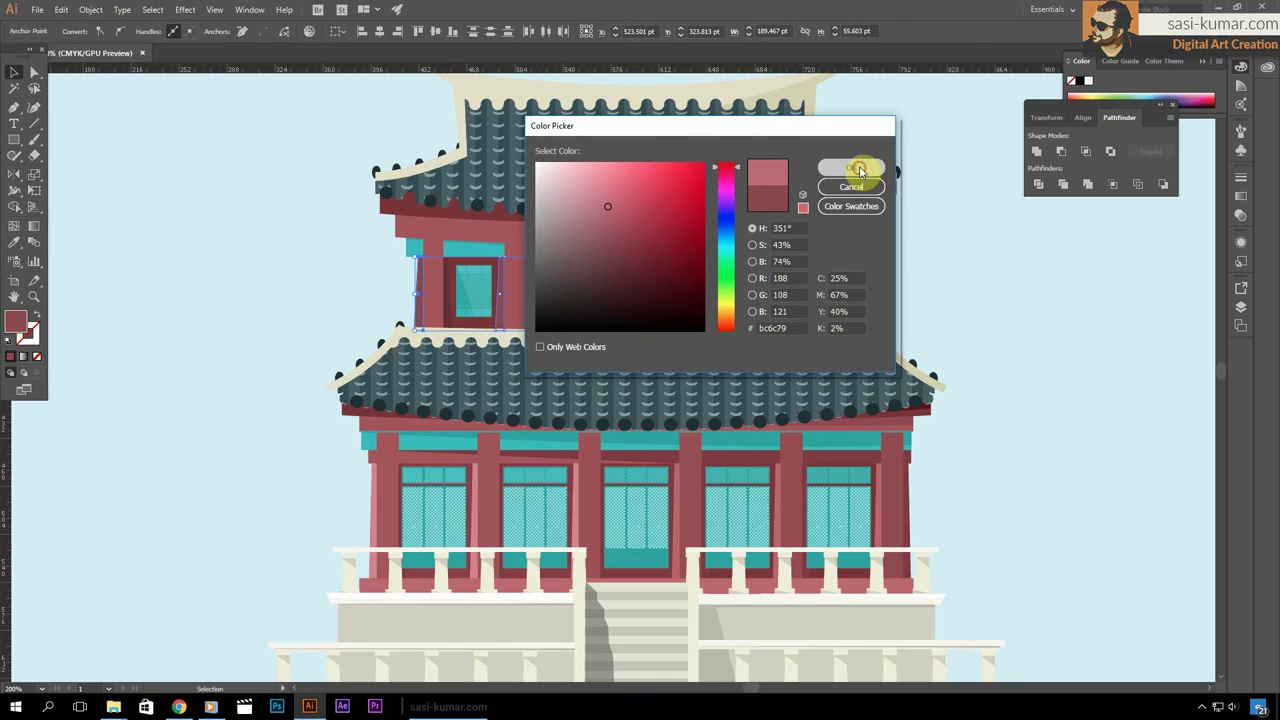
left_click(859, 170)
left_click(329, 363)
Change another window fill colour in the Color Picker
key("ctrl+minus")
scroll(329, 363, "down", 2)
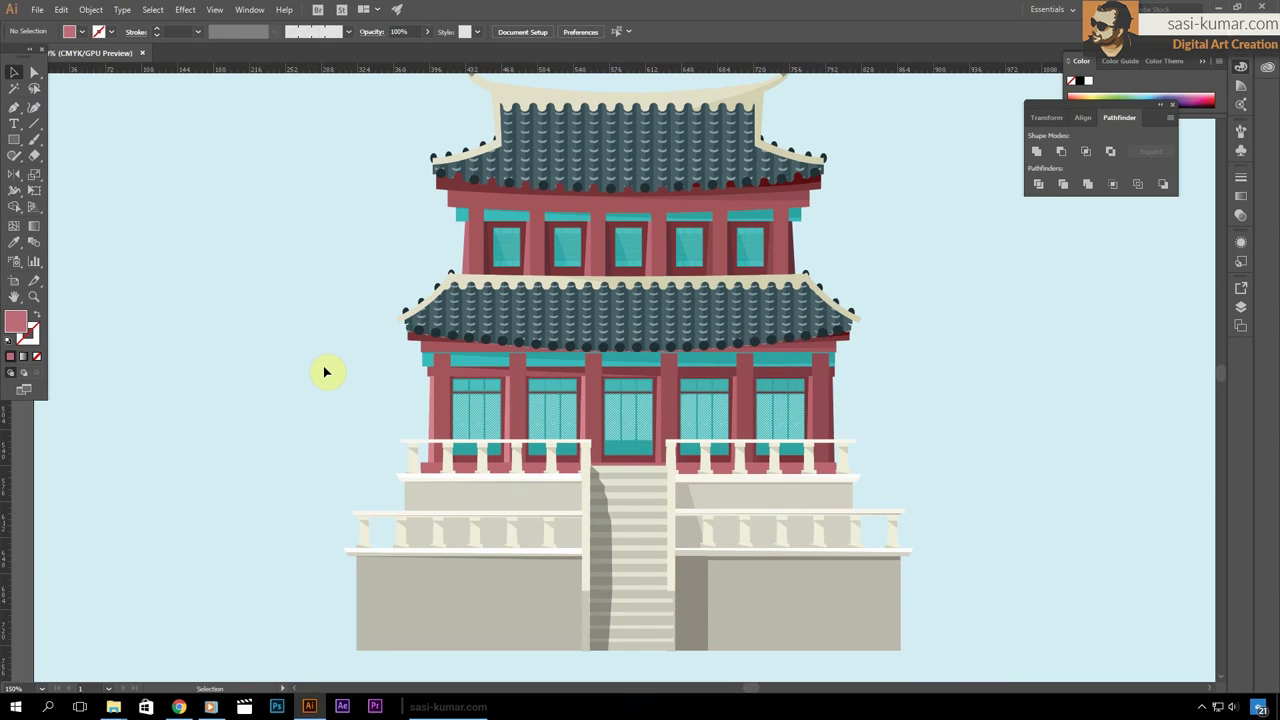
double_click(22, 328)
key("Return")
left_click(309, 317)
key("ctrl+minus")
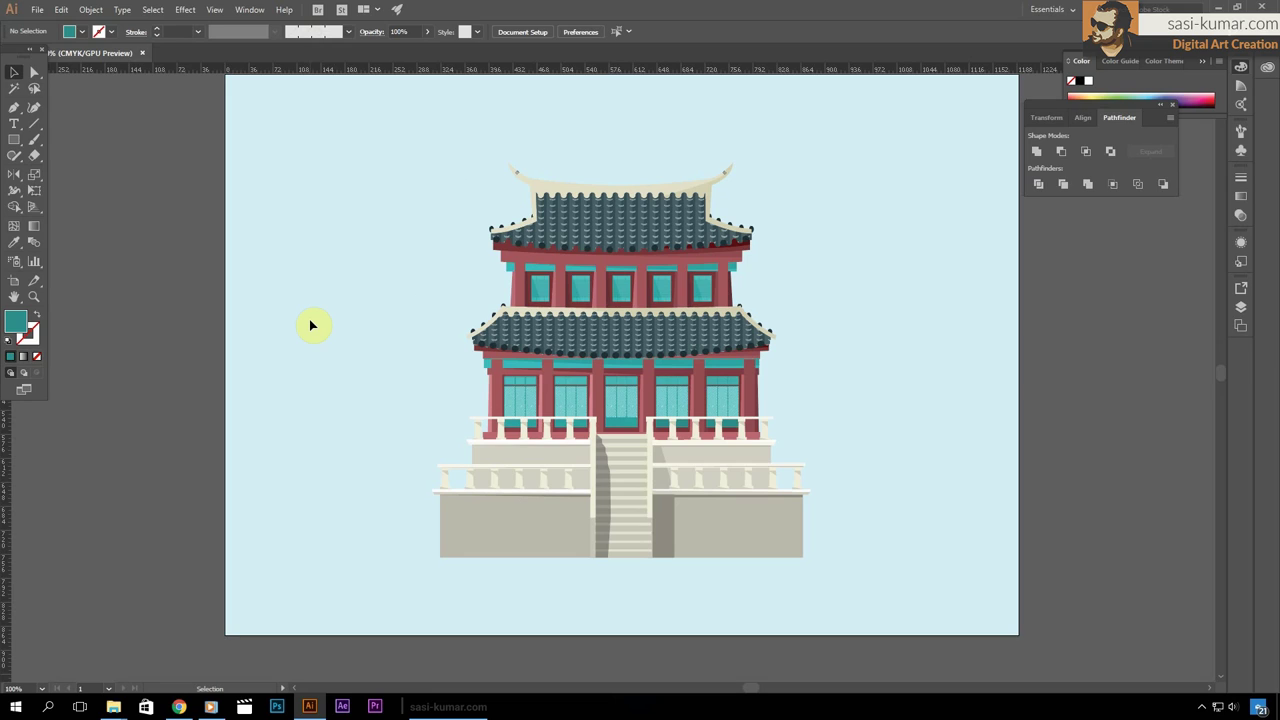
Isolate the ground-floor group and draw a path among its windows
key("ctrl+plus")
key("ctrl+plus")
key("a")
left_click(403, 422)
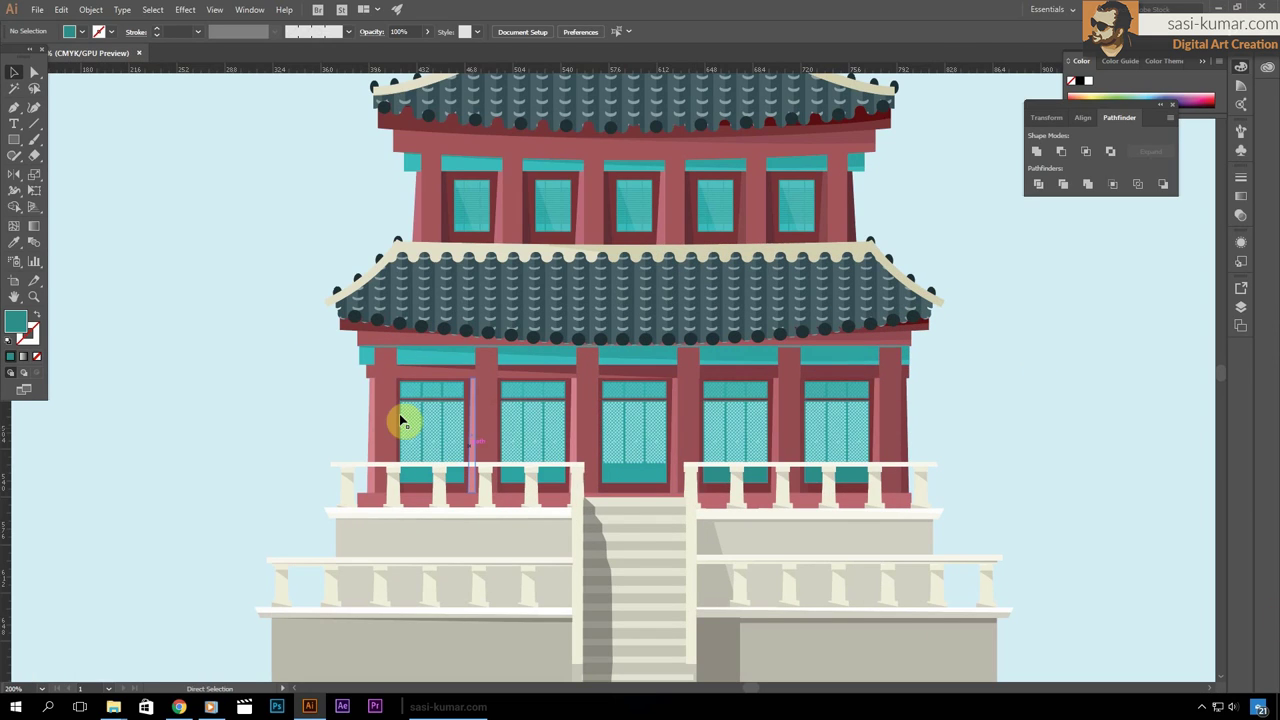
double_click(609, 443)
key("p")
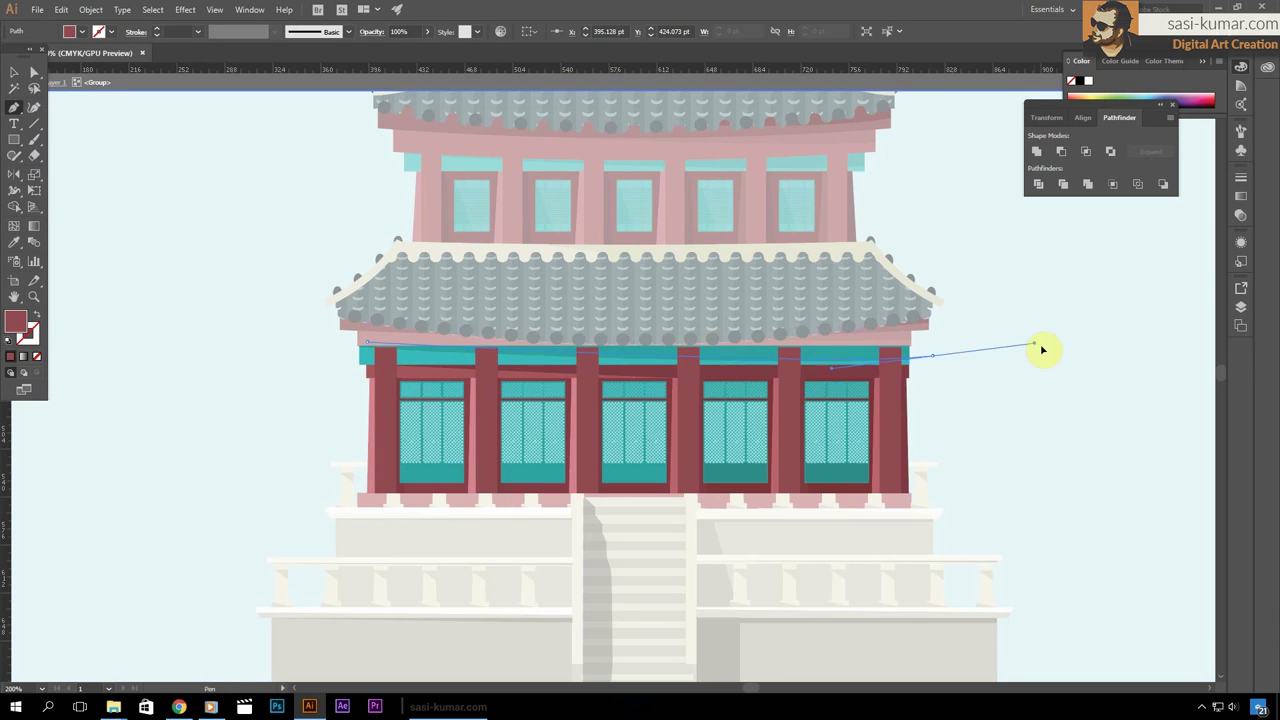
left_click(14, 72)
double_click(897, 363)
Select the thin strip atop the ground-floor pillar and a roof-tile path
key("ctrl+plus")
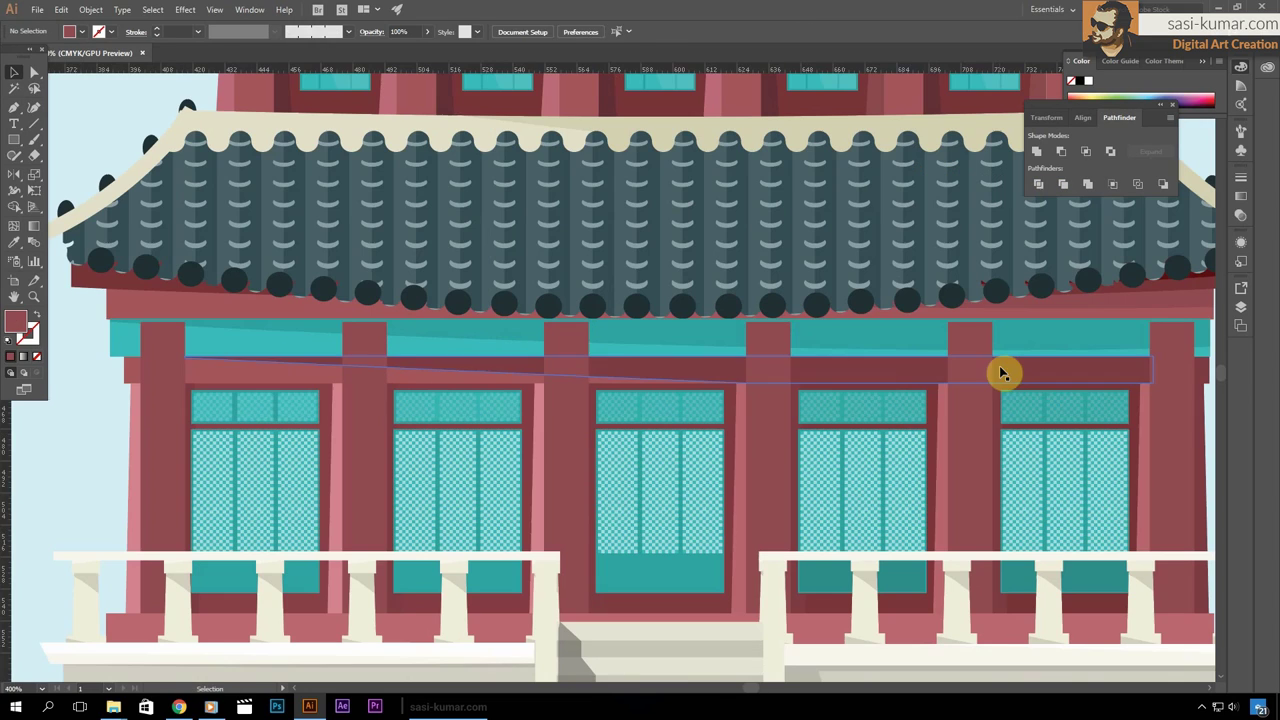
left_click(434, 340)
key("Escape")
key("ctrl+plus")
left_click(457, 380)
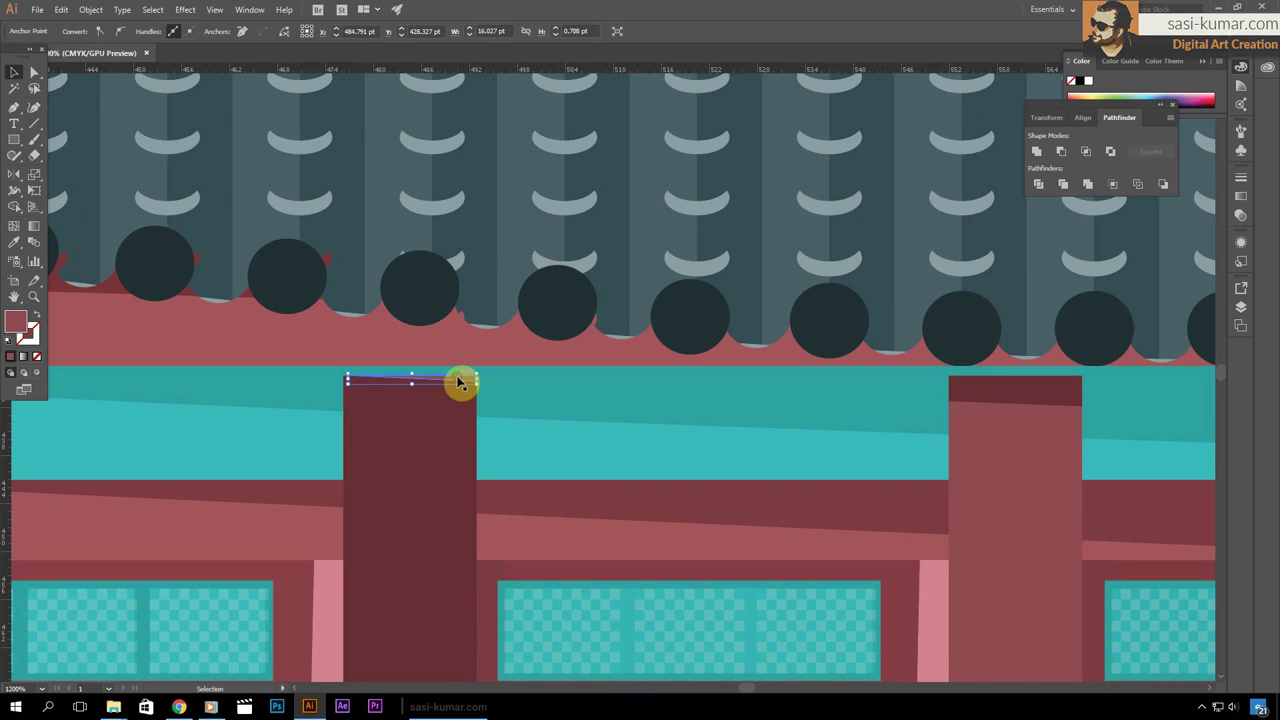
key("ctrl+0")
key("ctrl+plus")
key("a")
left_click(413, 367)
Draw white highlight lines beside the ground-floor pillars and swap stroke to fill
key("p")
key("ctrl+plus")
key("ctrl+plus")
key("ctrl+plus")
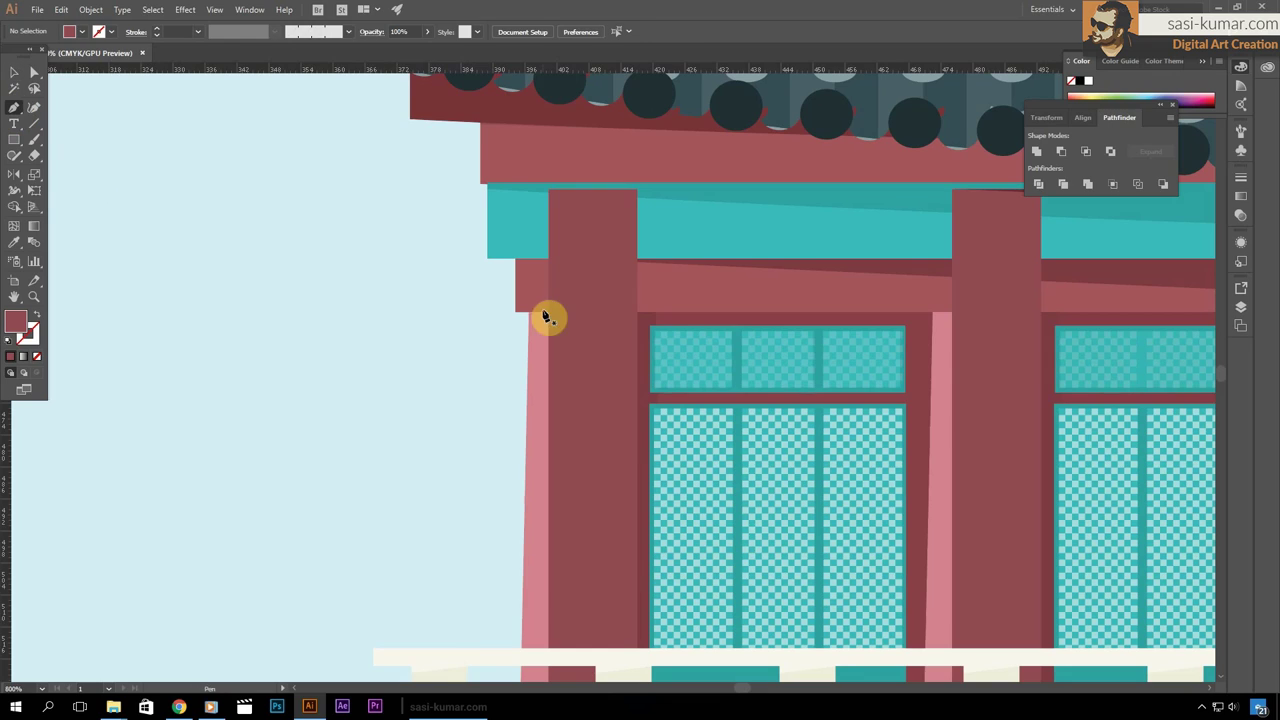
key("Return")
left_click(806, 257)
left_click(806, 471)
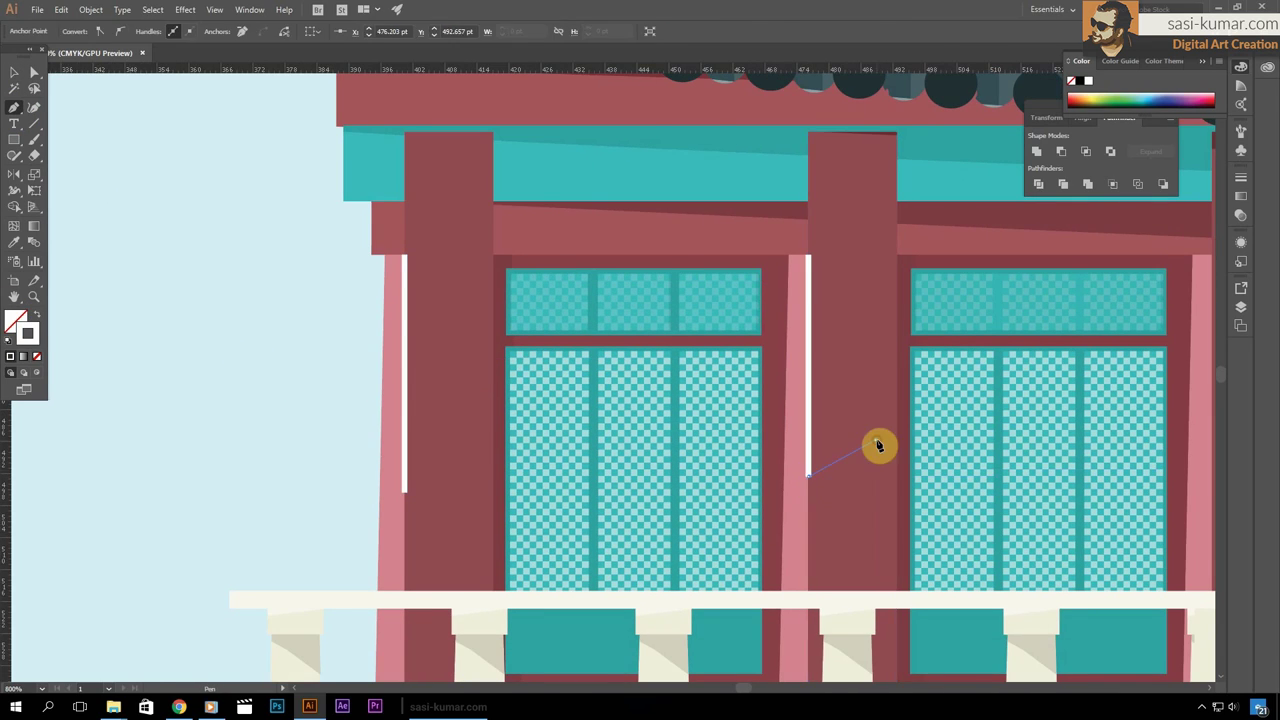
left_click_drag(880, 446, 639, 420)
left_click(970, 230)
left_click(970, 385)
key("ctrl+minus")
key("ctrl+minus")
key("v")
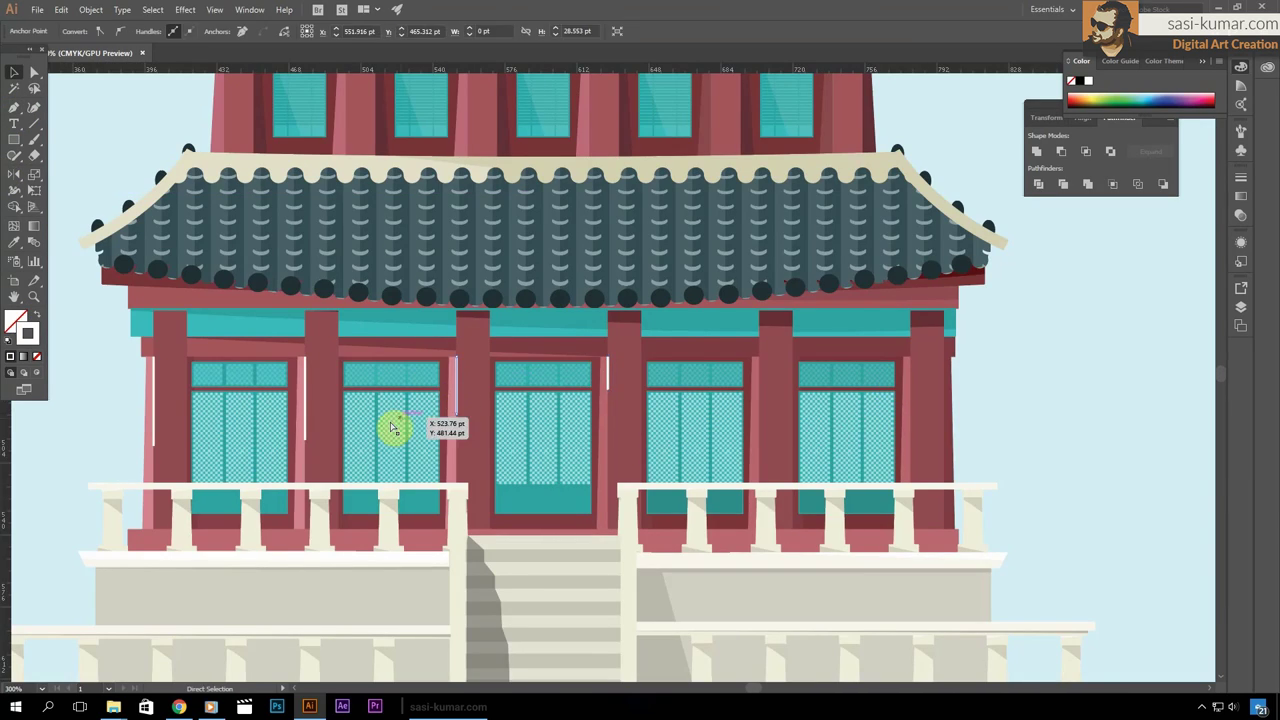
key("shift+x")
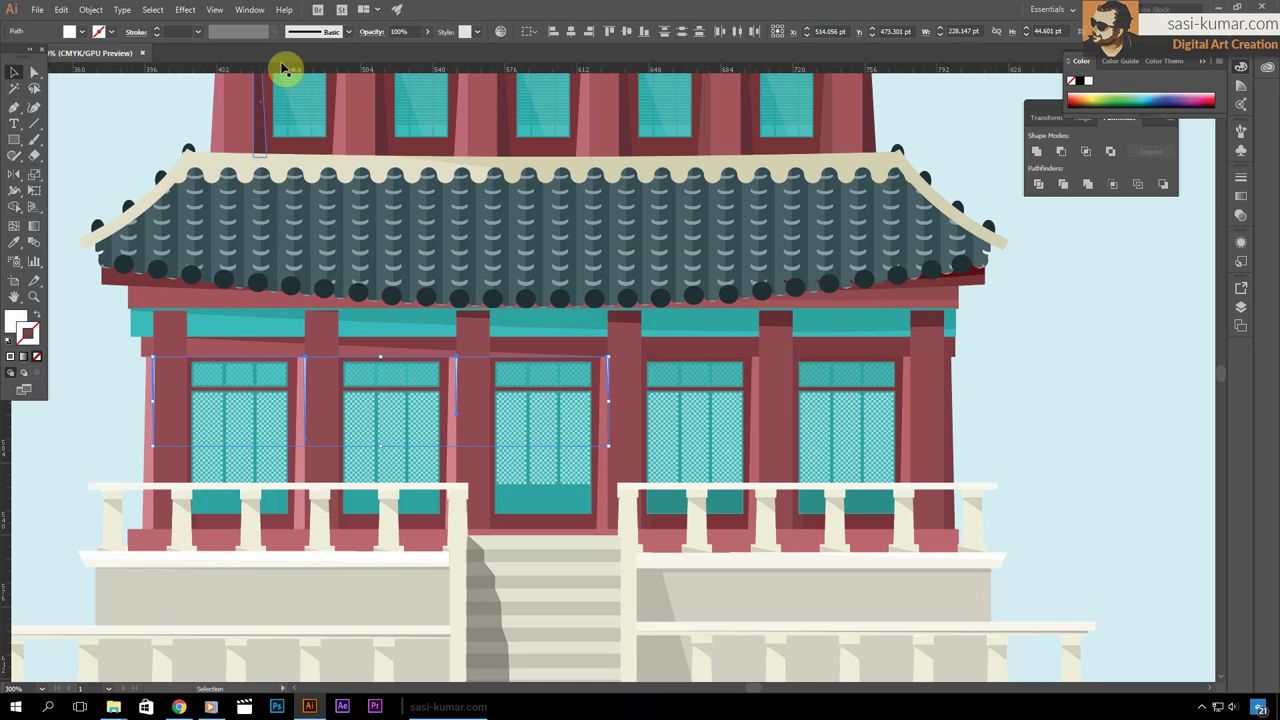
scroll(1110, 375, "up", 3)
scroll(854, 297, "down", 5)
scroll(854, 297, "up", 5)
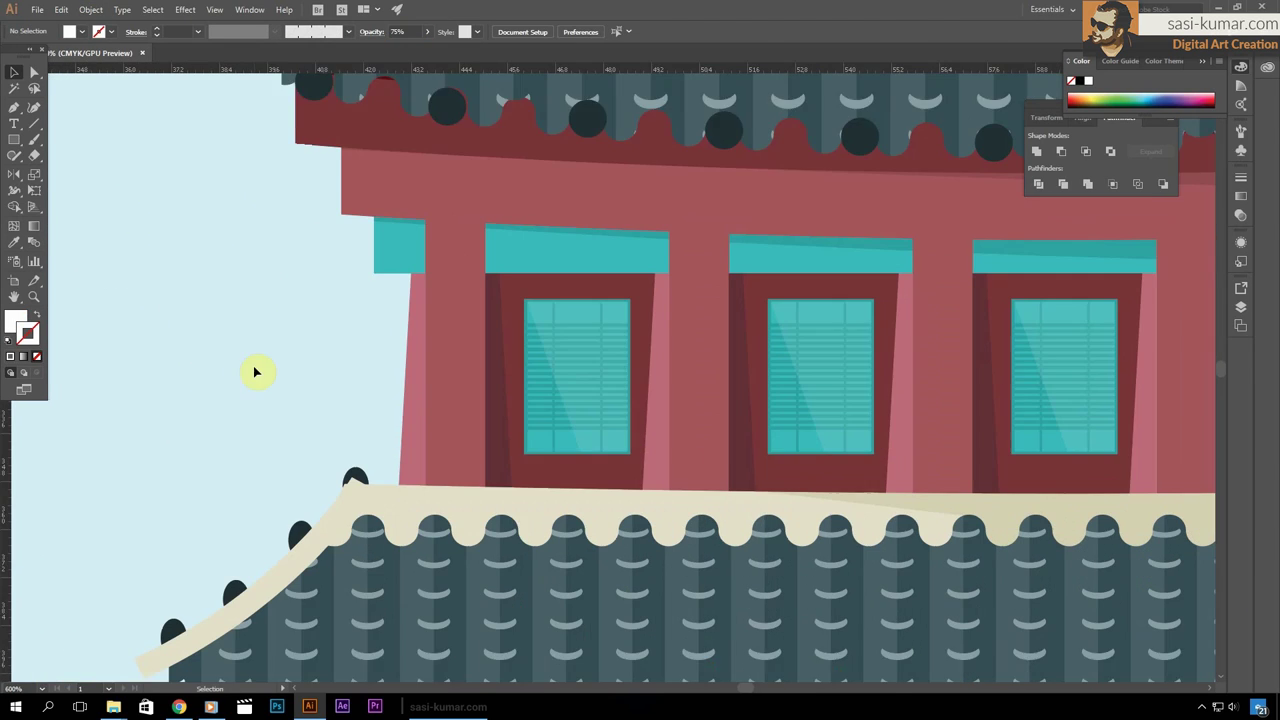
Add white highlight lines beside the upper-floor pillars and adjust their stroke settings
key("p")
left_click(428, 284)
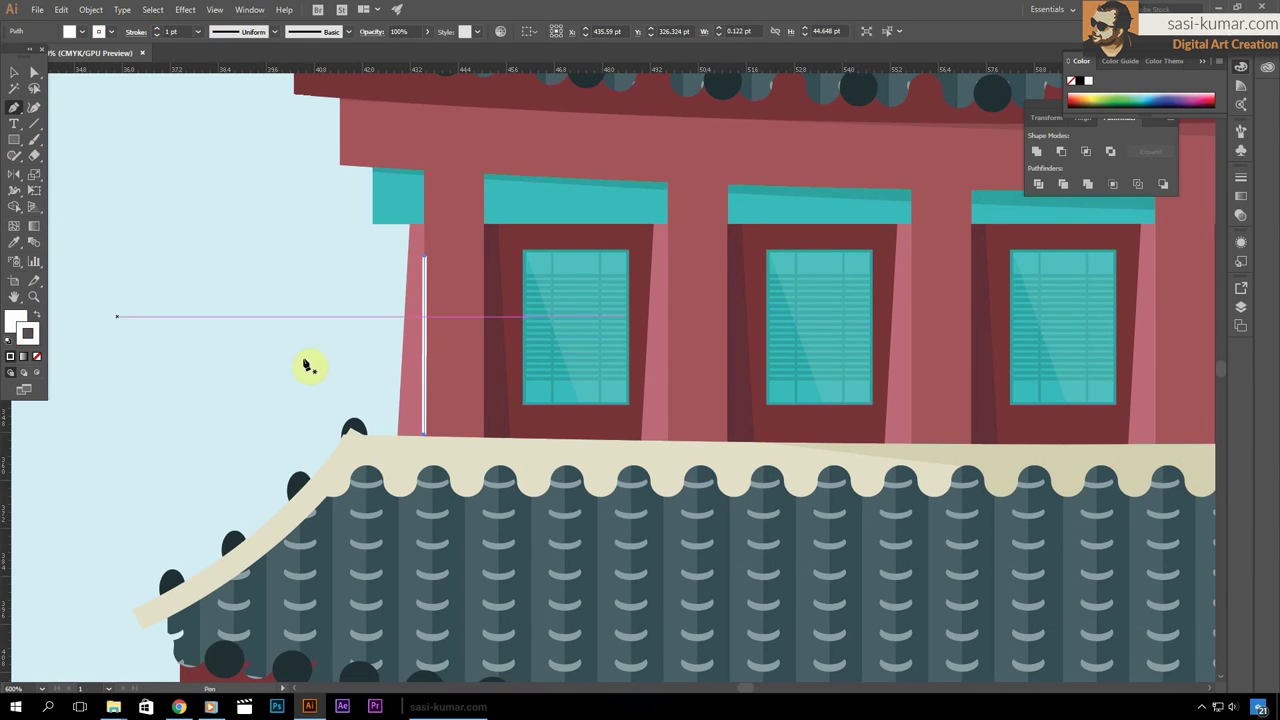
left_click(668, 440)
left_click(669, 330)
scroll(960, 395, "right", 3)
scroll(823, 414, "right", 3)
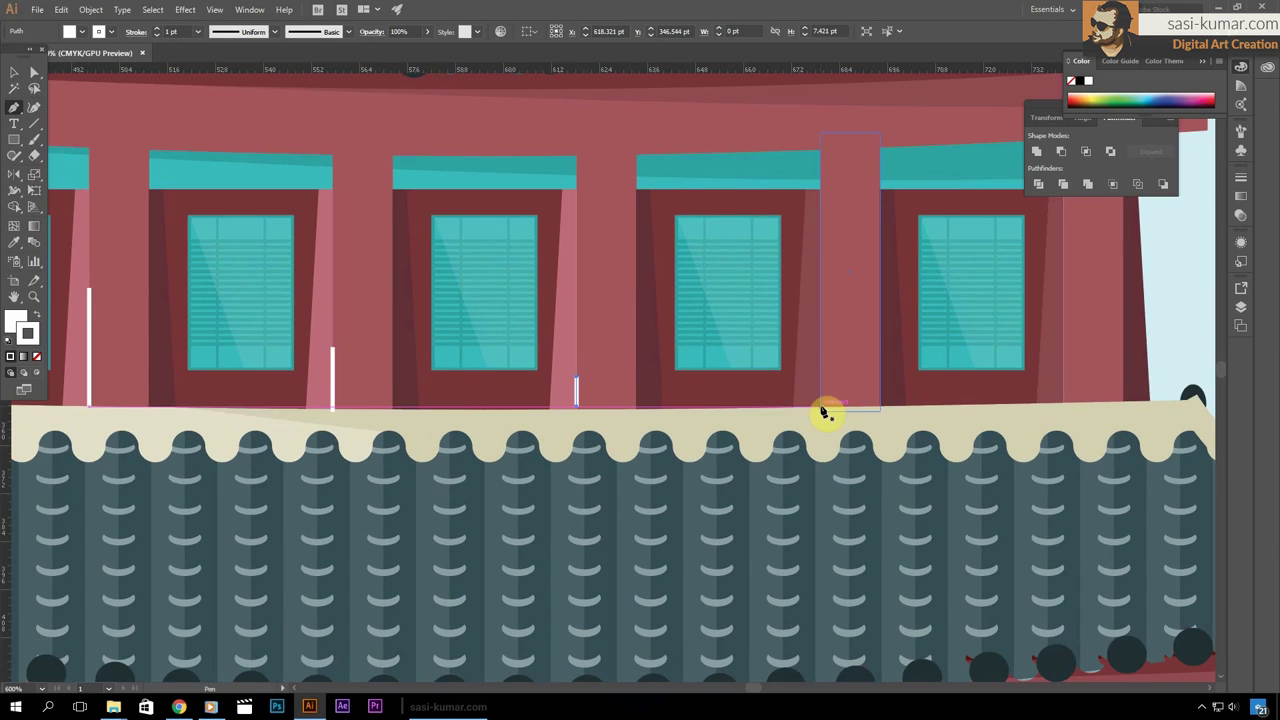
scroll(866, 403, "down", 3)
left_click(369, 368, "ctrl")
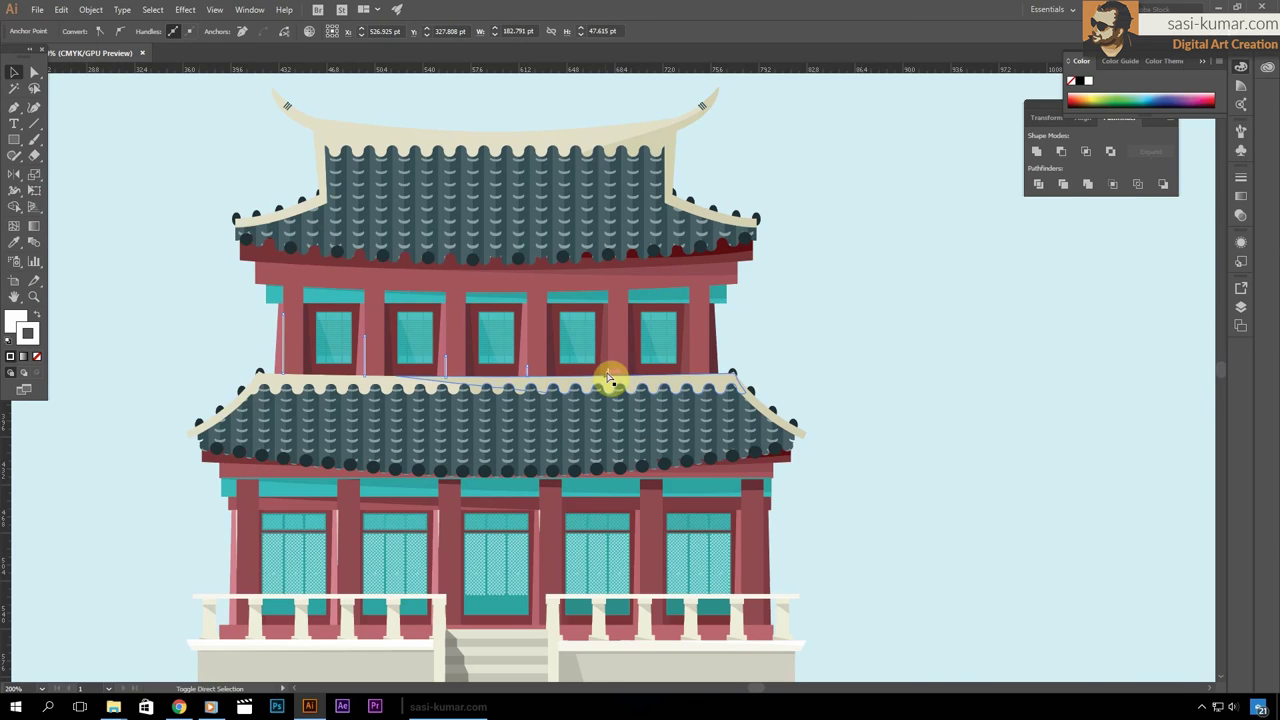
scroll(122, 304, "up", 1)
key("ctrl+F10")
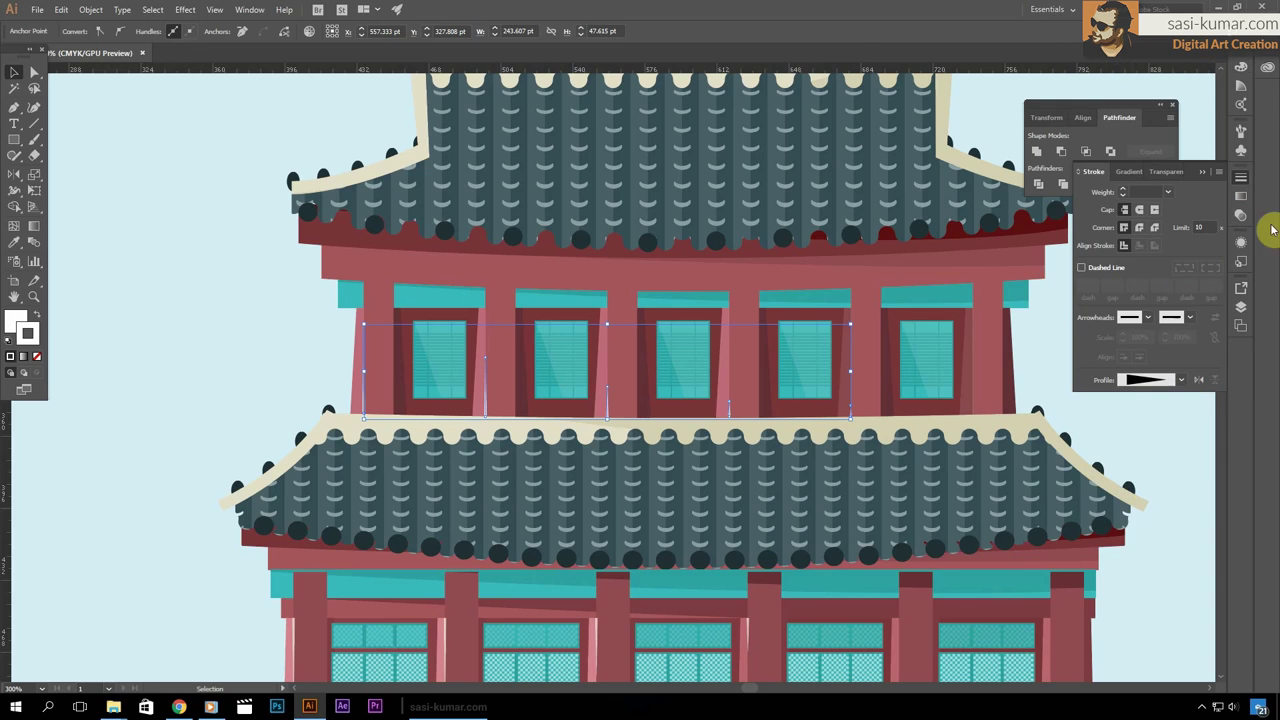
left_click(157, 420)
key("ctrl+0")
Copy the wall shadow down onto the lower terrace wall at 5% opacity
left_click(1200, 178)
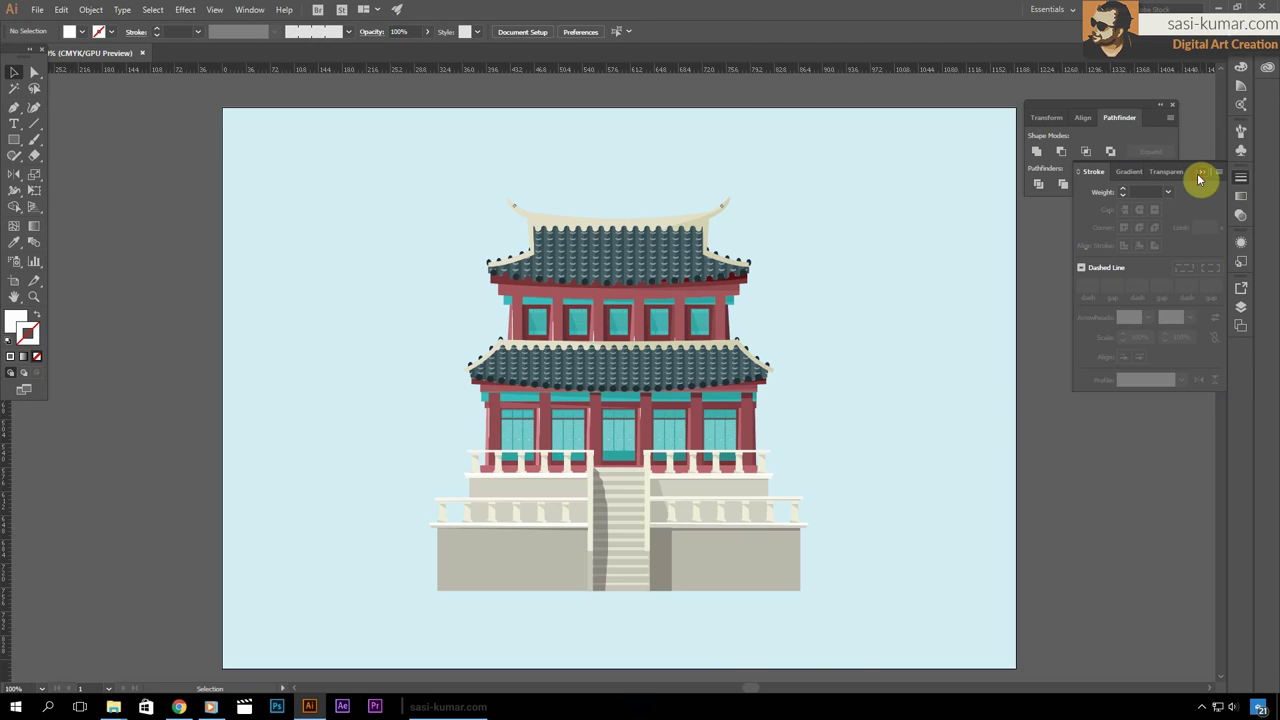
key("ctrl+equal")
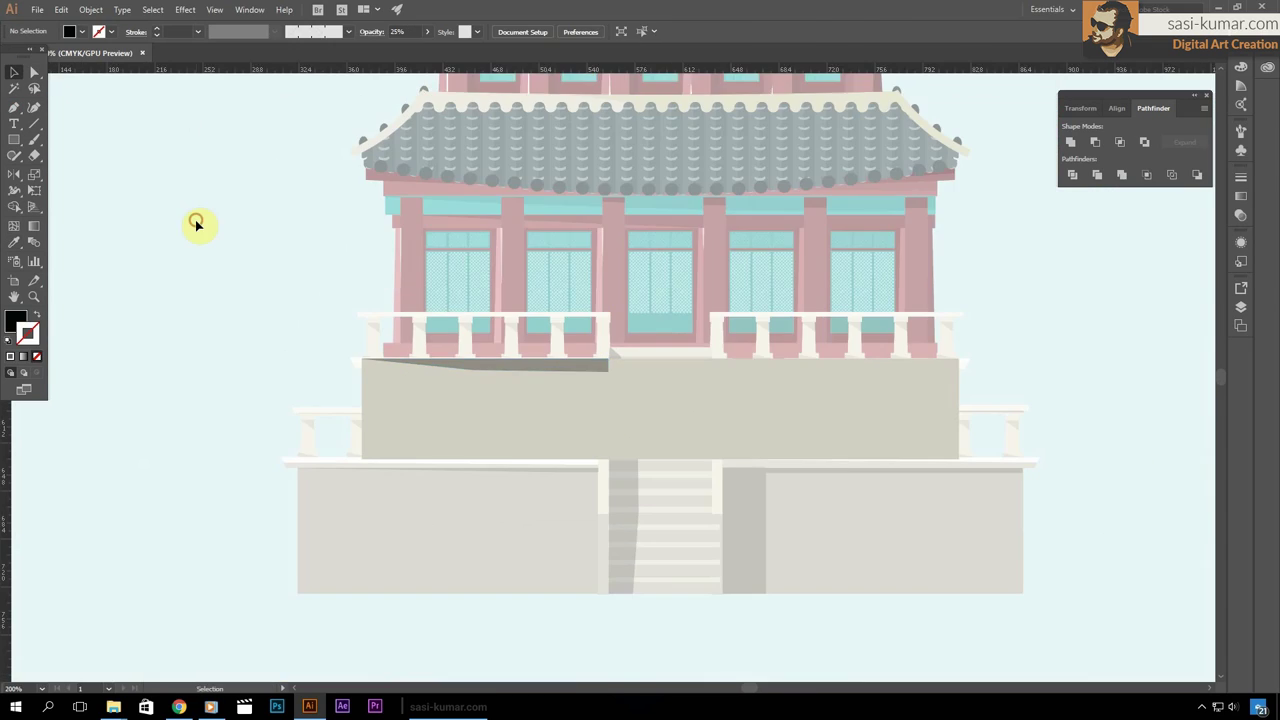
double_click(476, 452)
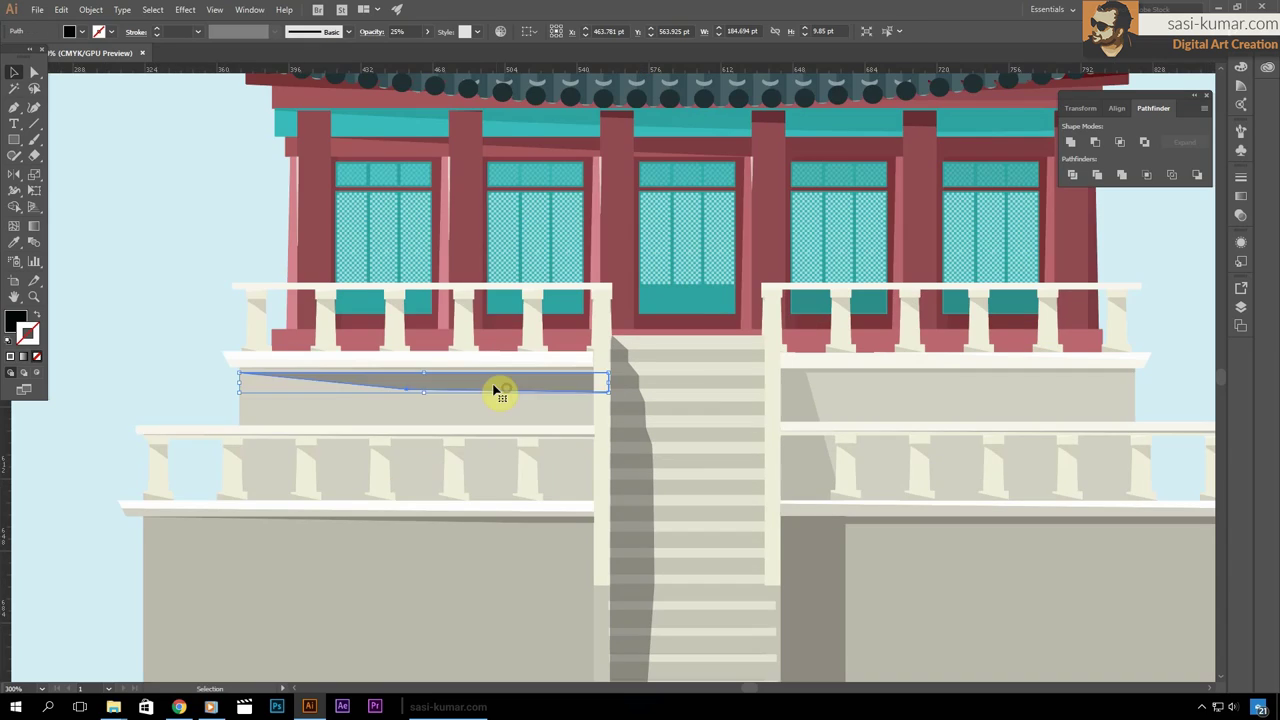
left_click_drag(497, 387, 483, 531)
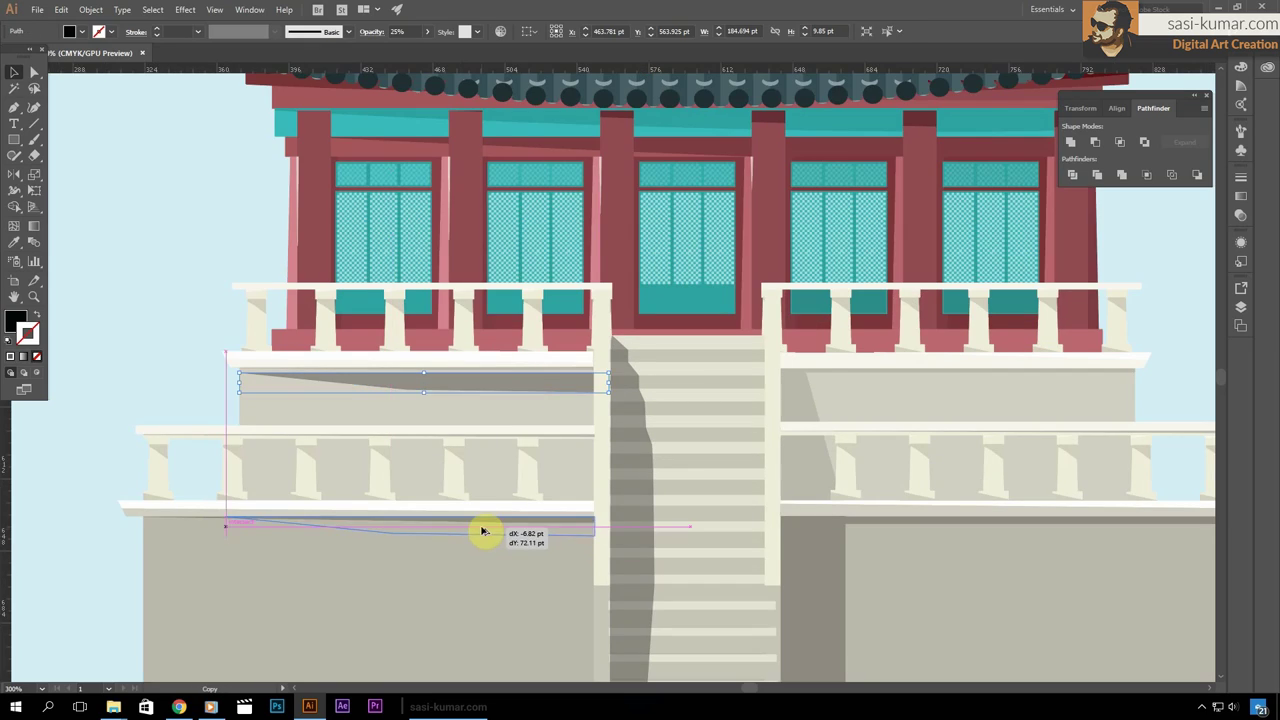
left_click(394, 31)
type("5")
key("Return")
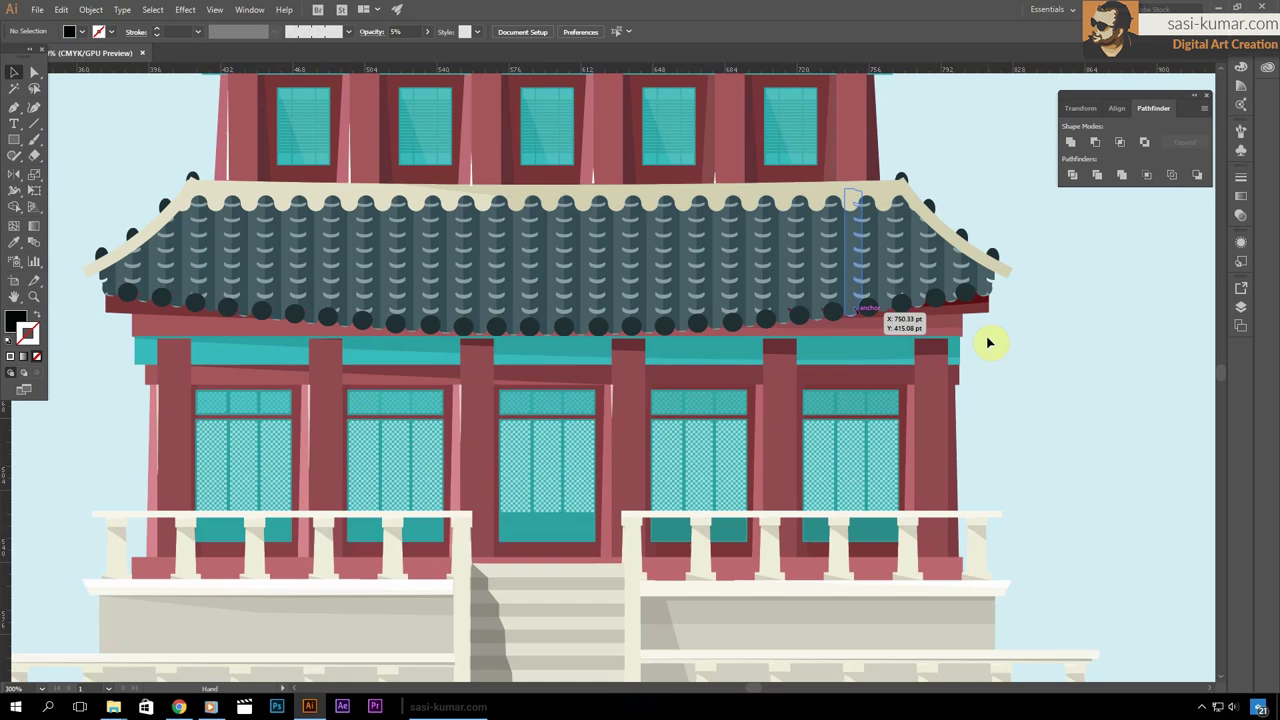
Draw shadow shapes under the eave by the right window and a triangular one by the pillar
key("p")
left_click(797, 340)
left_click(797, 412)
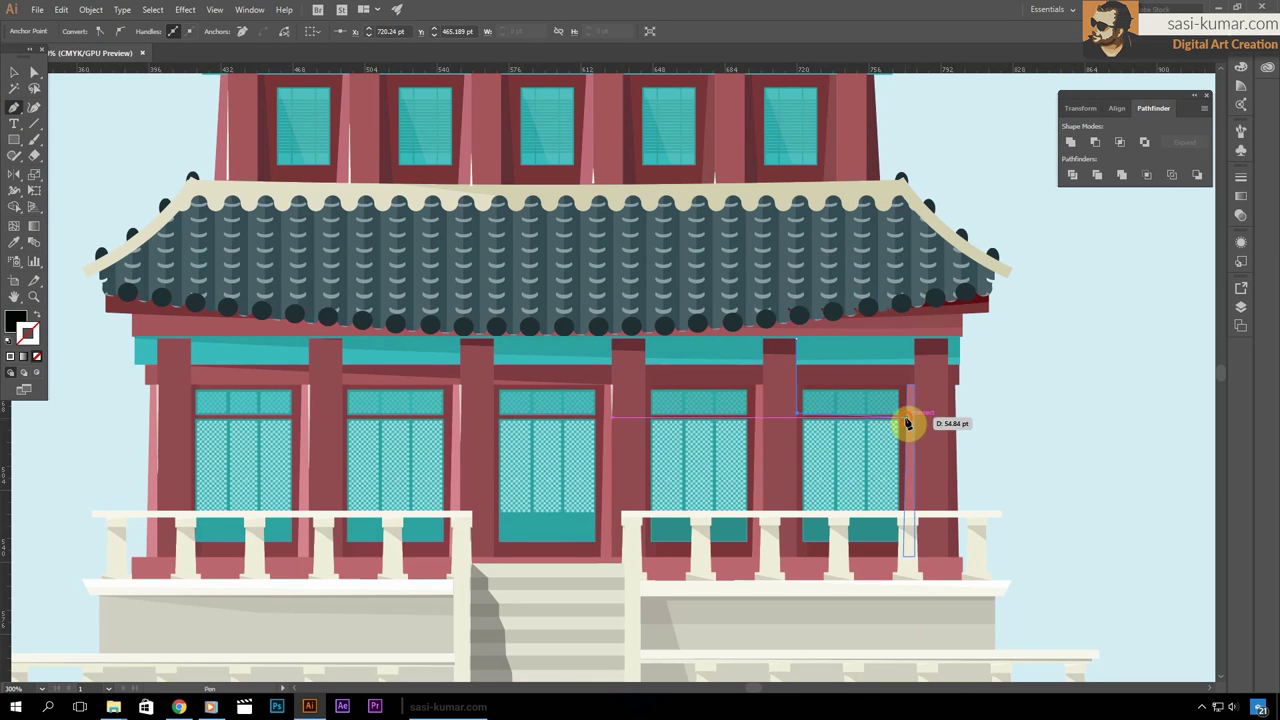
left_click(911, 421)
left_click(914, 340)
left_click(797, 340)
left_click(645, 343)
left_click(748, 411)
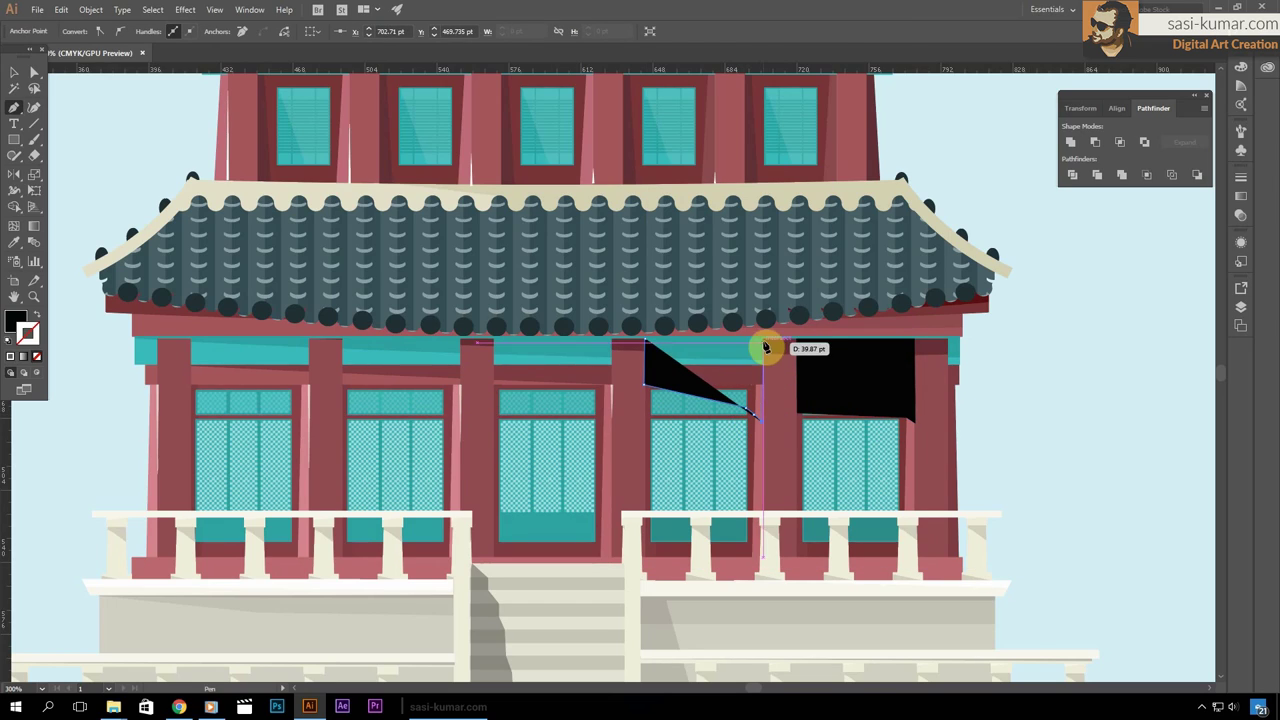
left_click(764, 345)
left_click(645, 341)
Draw further shadow shapes over the centre and left windows
left_click(609, 400)
left_click(612, 340)
left_click(494, 340)
left_click(343, 341)
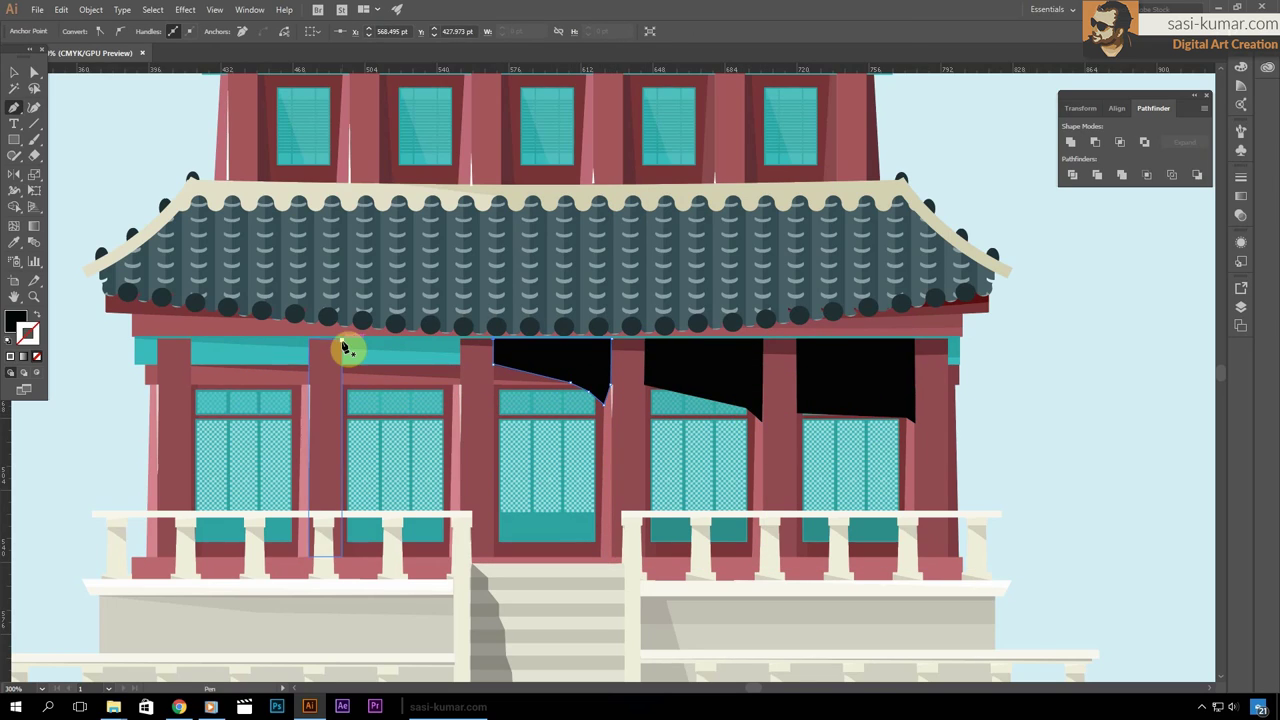
left_click(460, 341)
left_click(460, 378)
Colour the shadow shapes dark teal and make them 20% translucent
left_click(193, 378)
left_click(309, 349)
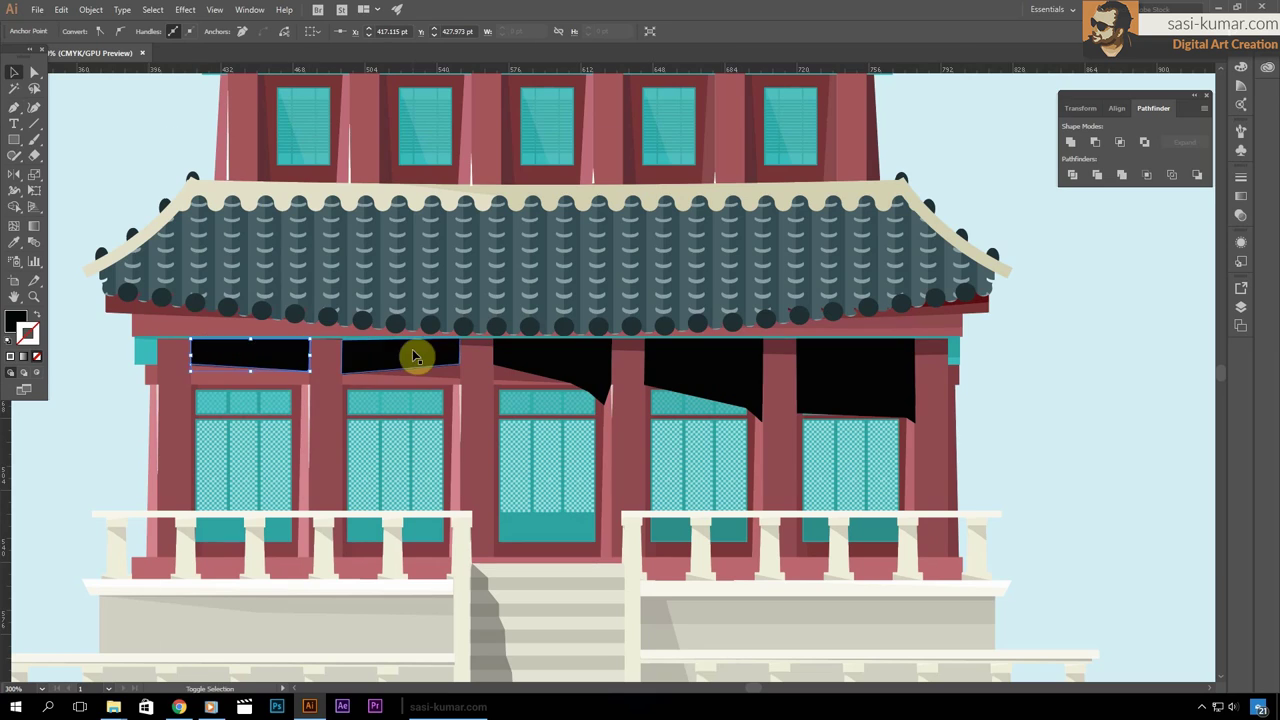
left_click(346, 34)
left_click(35, 75)
key("ctrl+minus")
key("ctrl+minus")
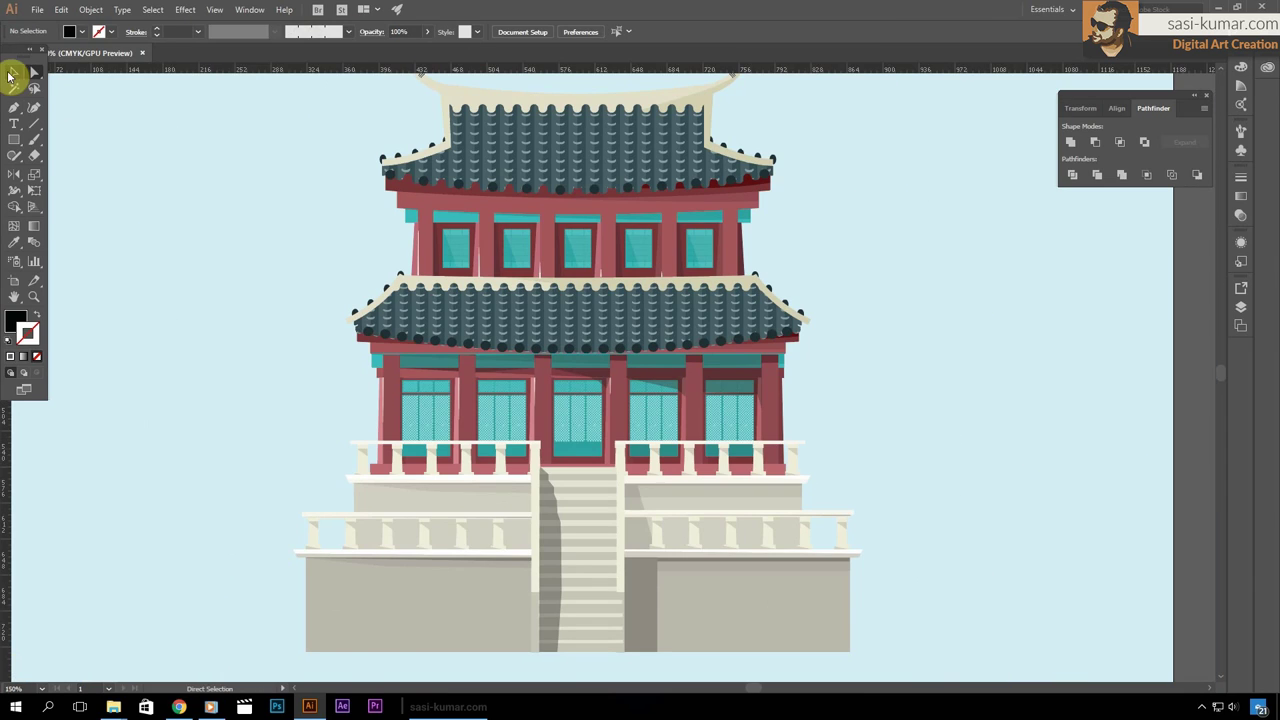
key("ctrl+plus")
key("ctrl+plus")
key("ctrl+plus")
Draw slanted glare shapes across the tops of the upper-floor windows with the Pen tool
key("p")
left_click(890, 357)
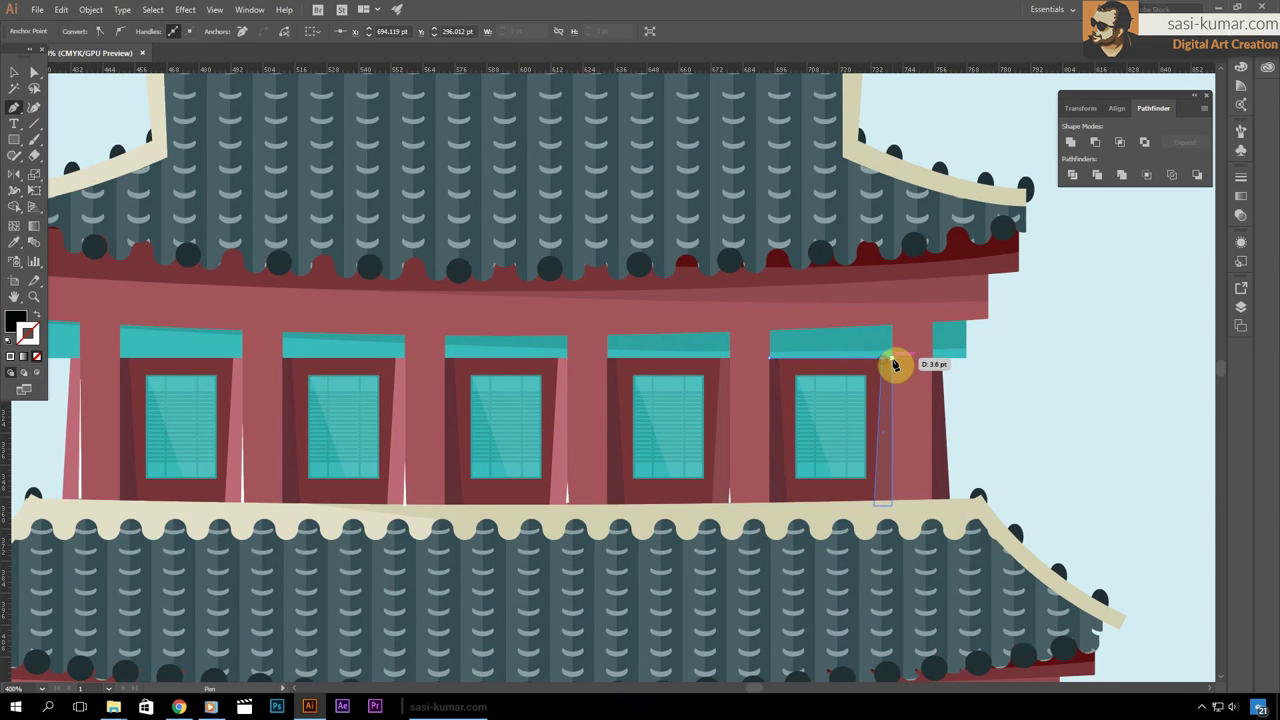
left_click(880, 408)
left_click(770, 407)
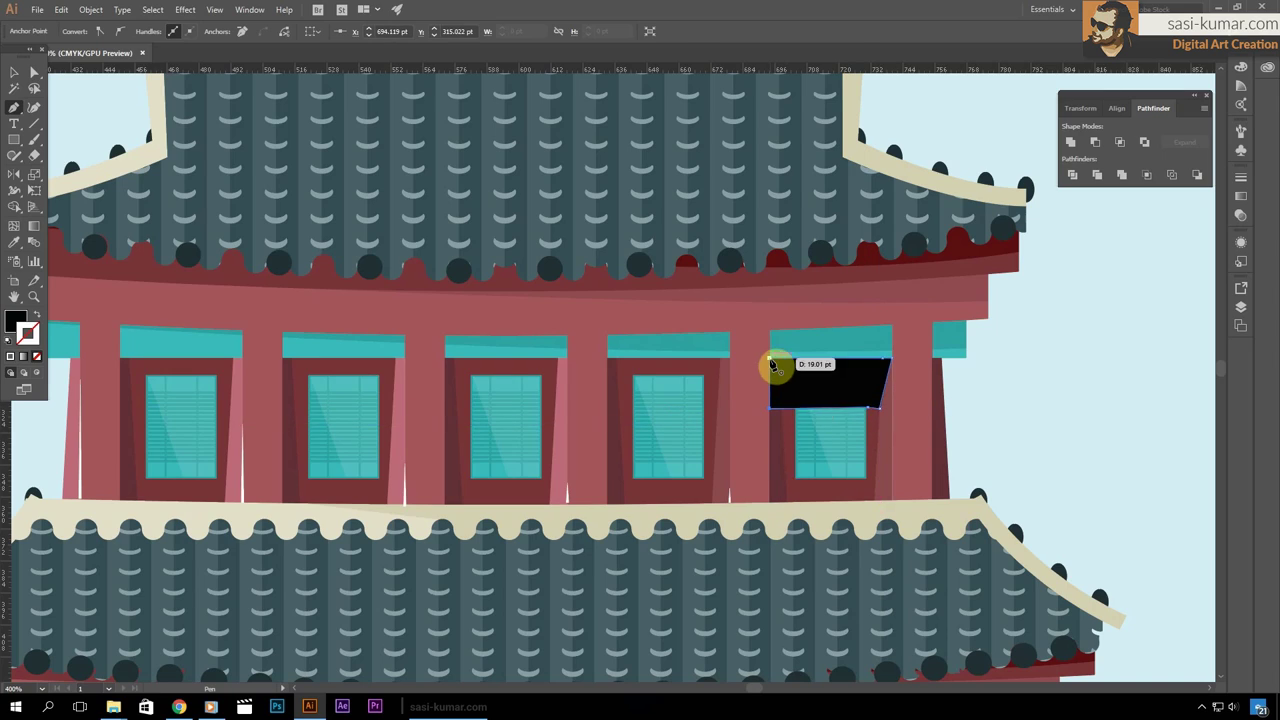
left_click(721, 404)
left_click(609, 400)
left_click(608, 357)
left_click(567, 357)
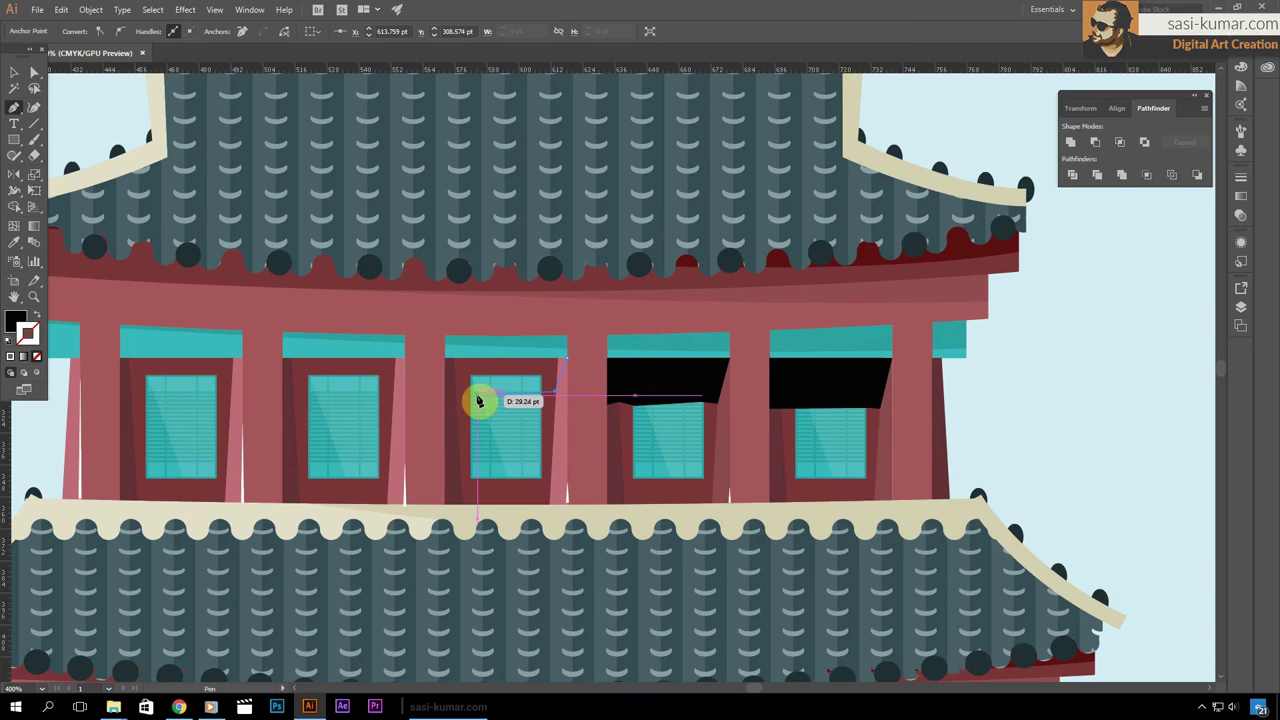
left_click(445, 360)
left_click(404, 357)
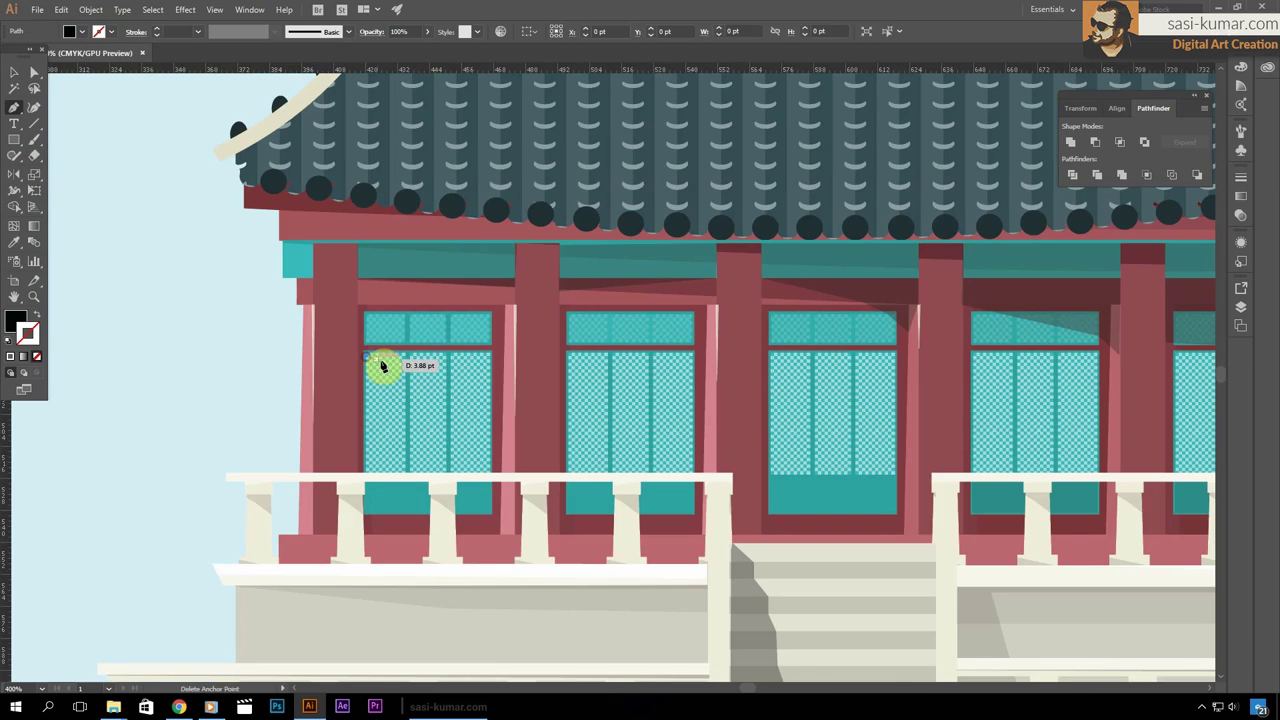
Draw glare shapes over the left, middle and right lower windows with the Pen tool
left_click(366, 353)
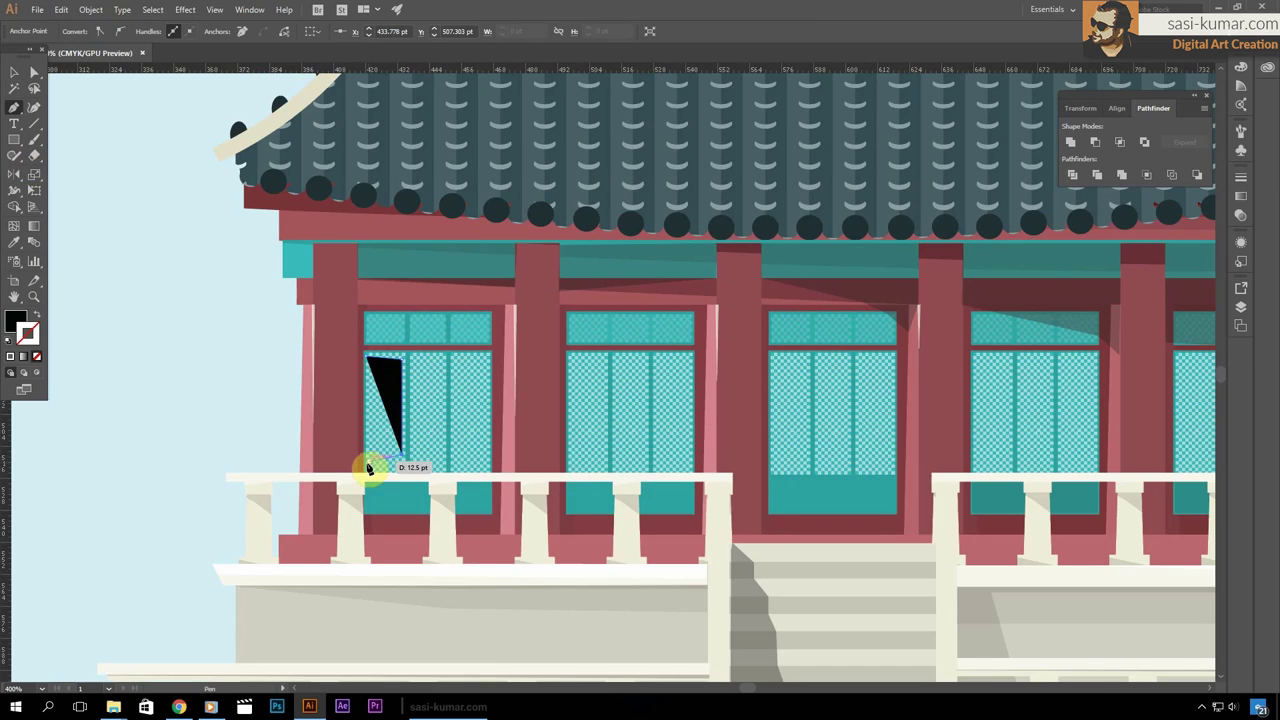
left_click(366, 463)
left_click(445, 447)
left_click(445, 360)
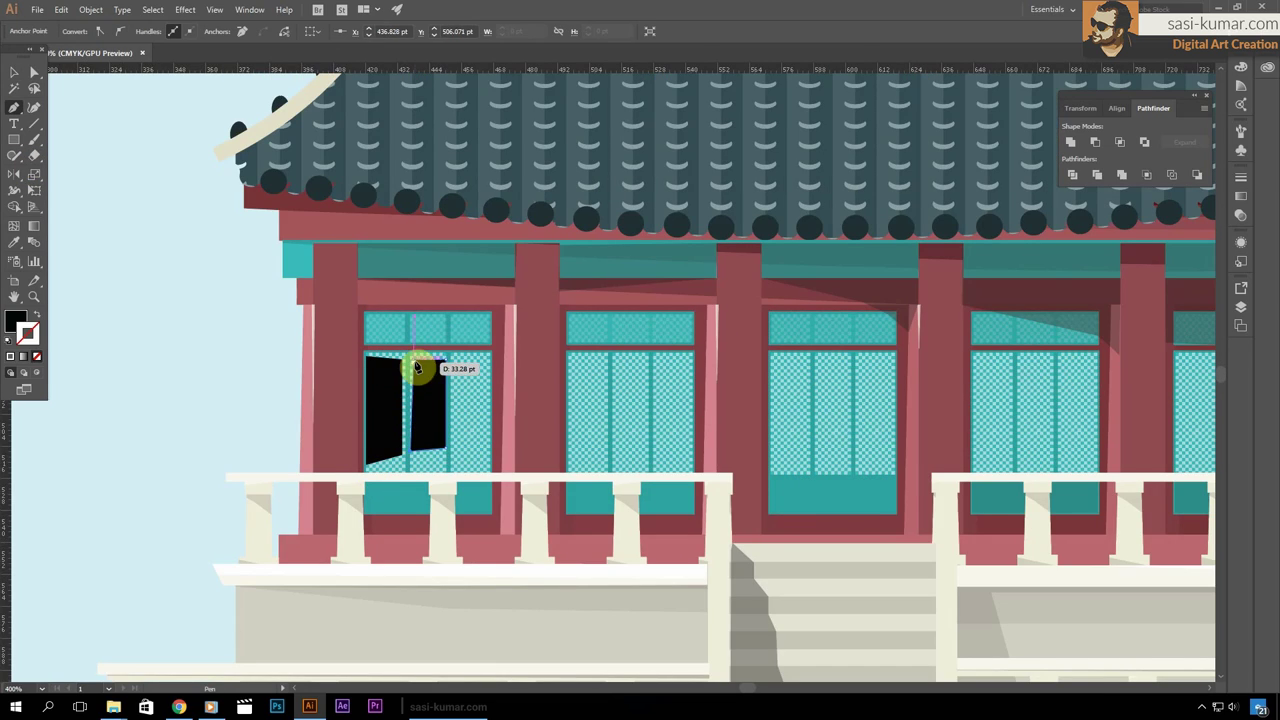
left_click(612, 358)
left_click(612, 443)
left_click(690, 433)
left_click(690, 358)
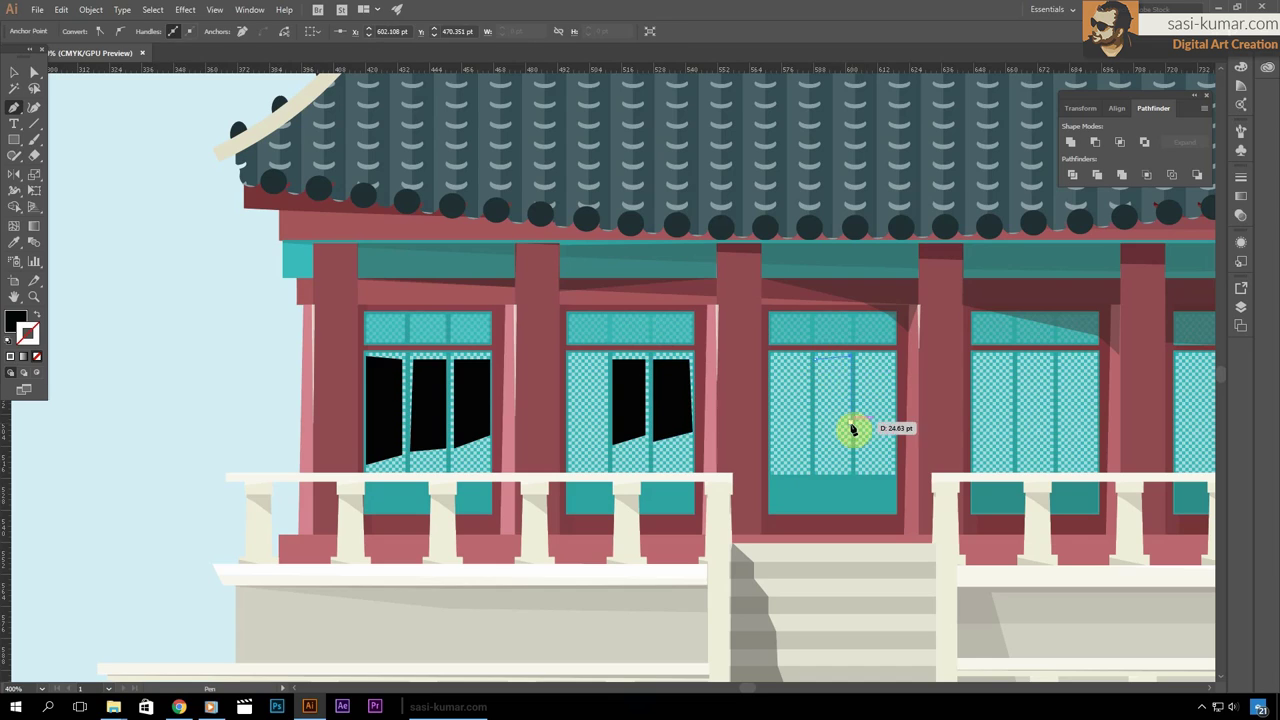
left_click(818, 452)
left_click(893, 408)
left_click(890, 358)
left_click(818, 355)
Fill the window glare shapes with white, then zoom out to the artboard
key("v")
double_click(15, 320)
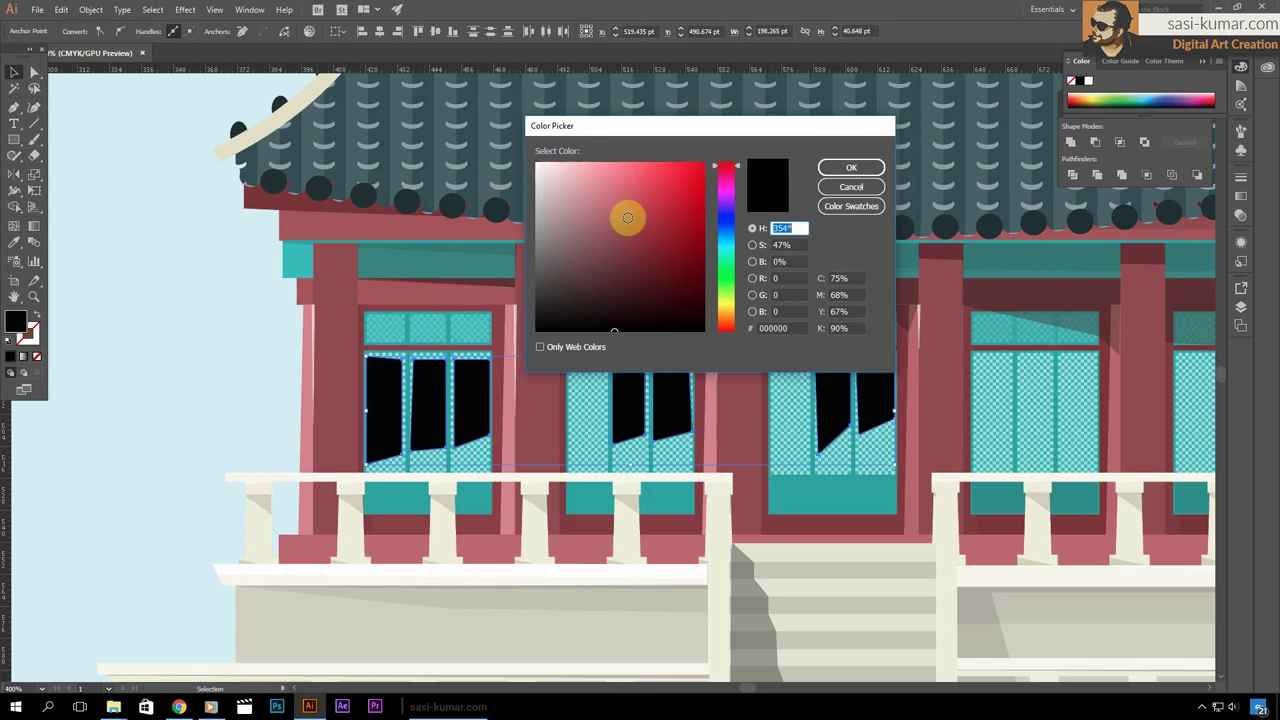
left_click_drag(627, 217, 535, 162)
left_click(851, 167)
scroll(323, 400, "down", 4)
scroll(280, 366, "up", 1)
double_click(660, 350)
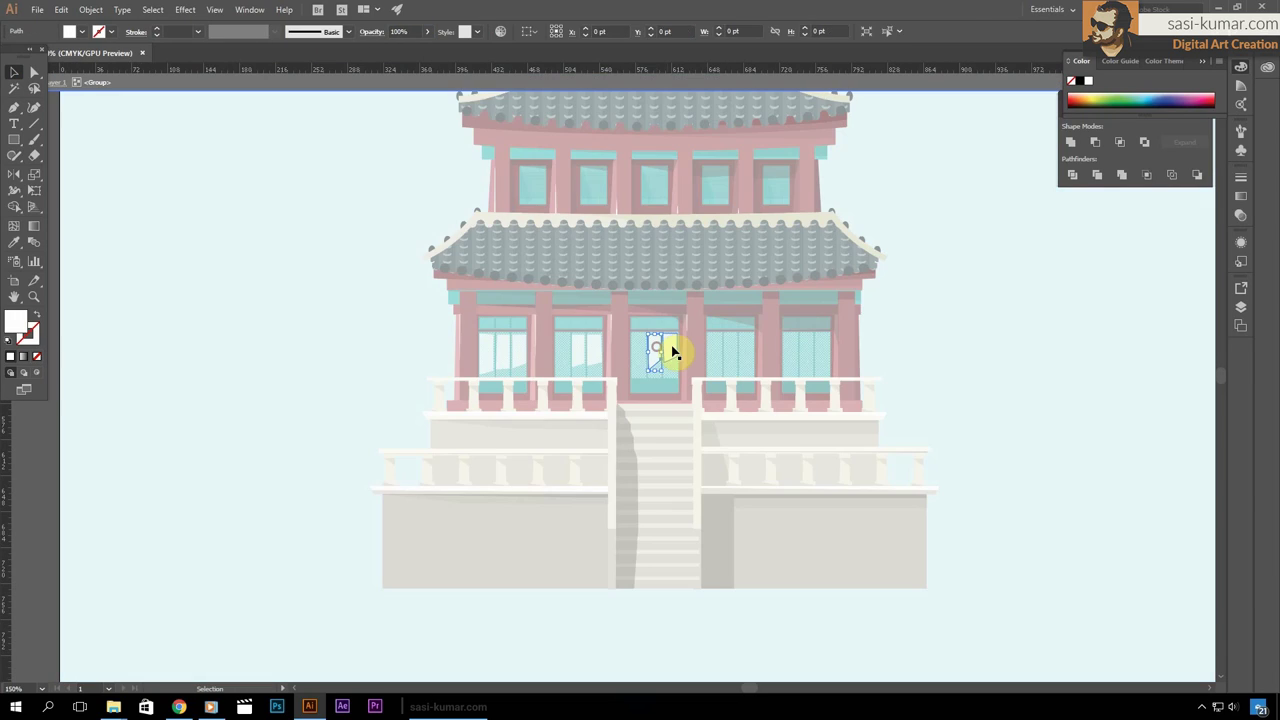
double_click(285, 333)
scroll(285, 335, "up", 2)
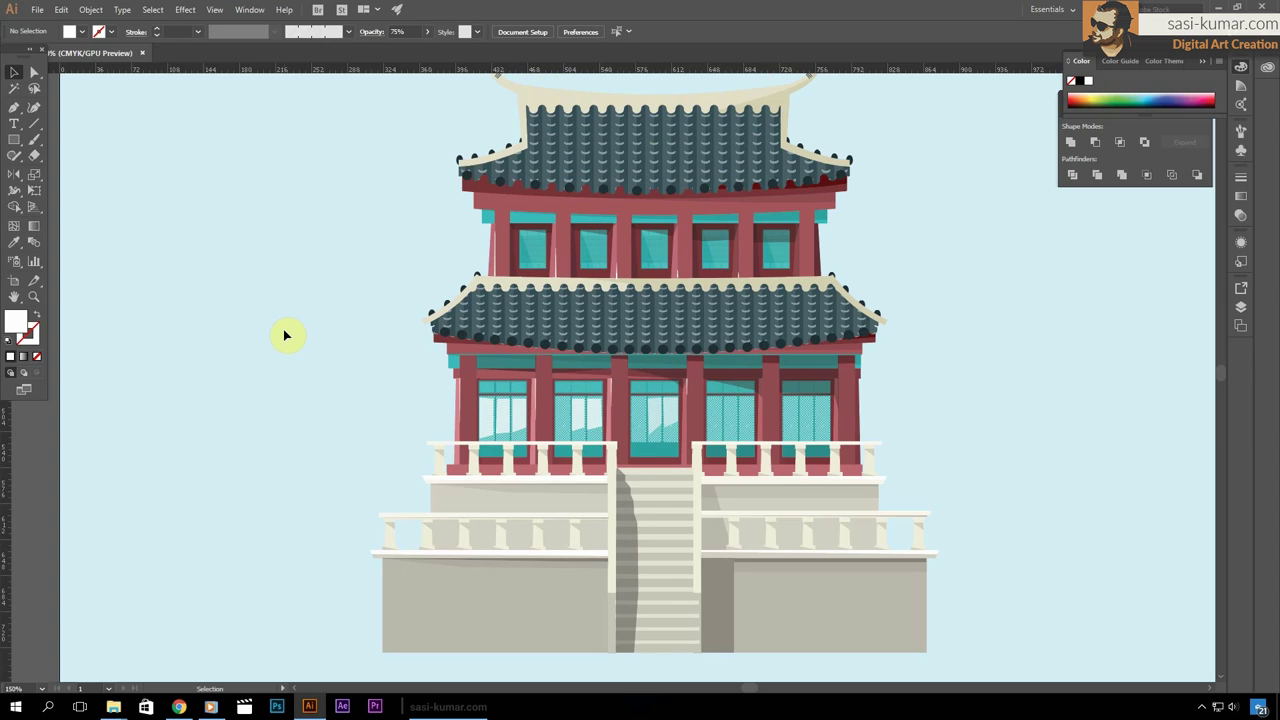
key("ctrl+minus")
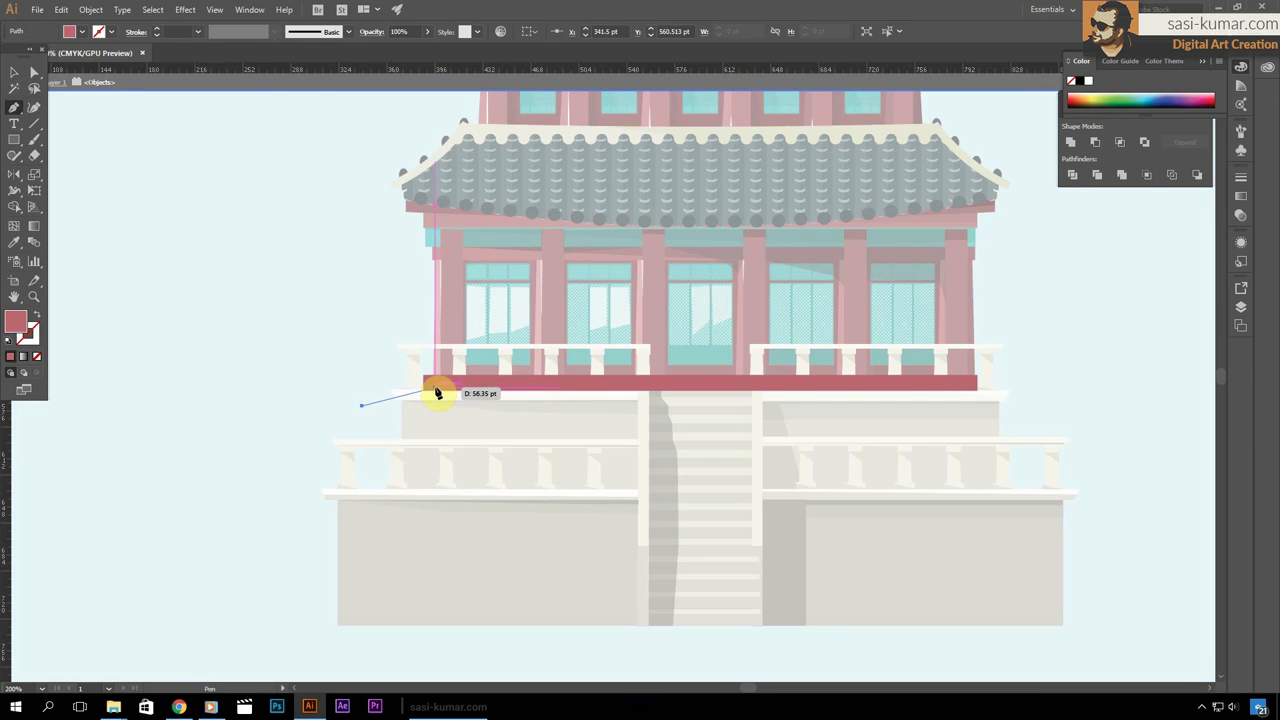
Draw a red strip beneath the left terrace railing
left_click(437, 393)
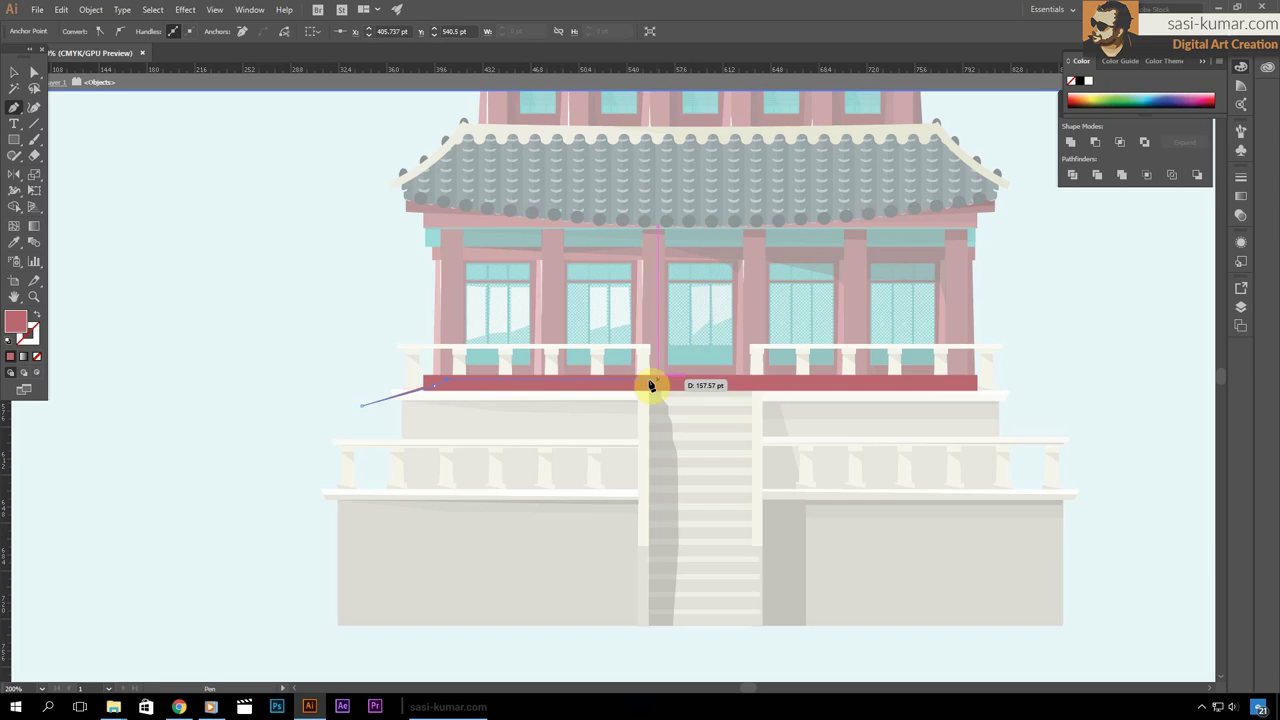
left_click(688, 373)
key("a")
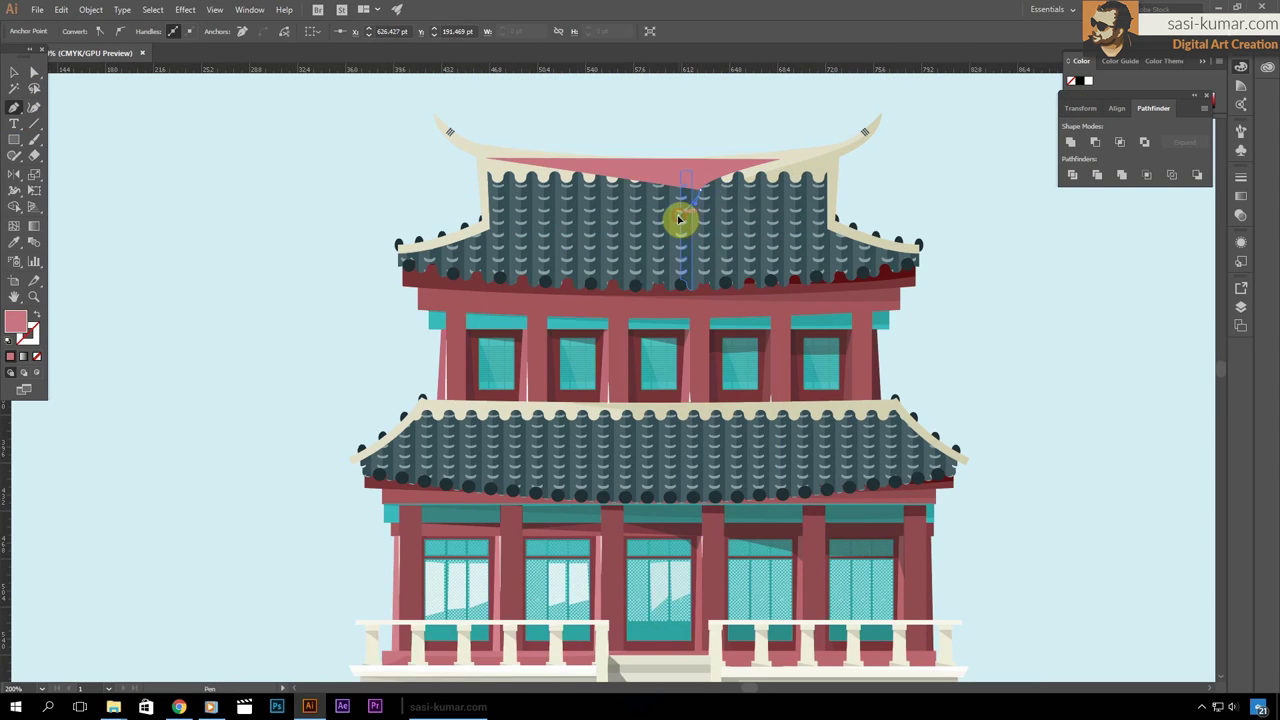
Add an upper-roof shading shape in the eyedropped tile colour at 35% opacity
left_click(653, 230)
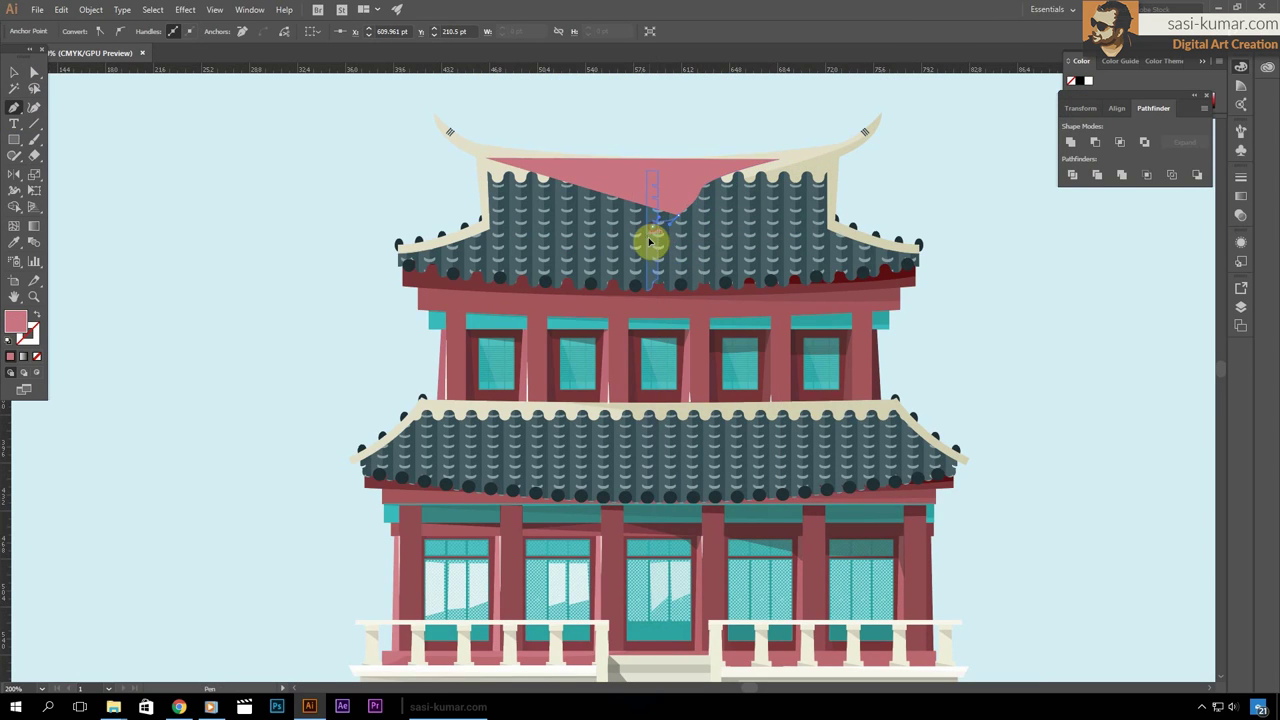
left_click(548, 268)
left_click(421, 258)
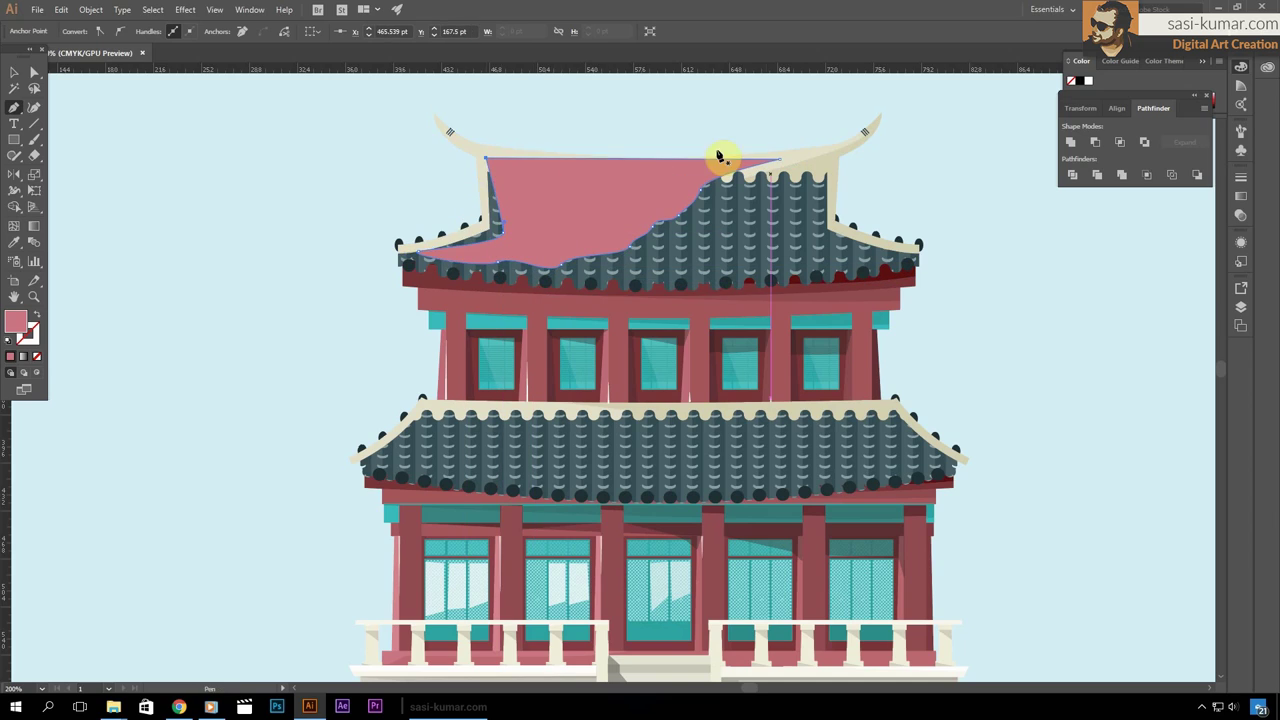
double_click(586, 206)
key("i")
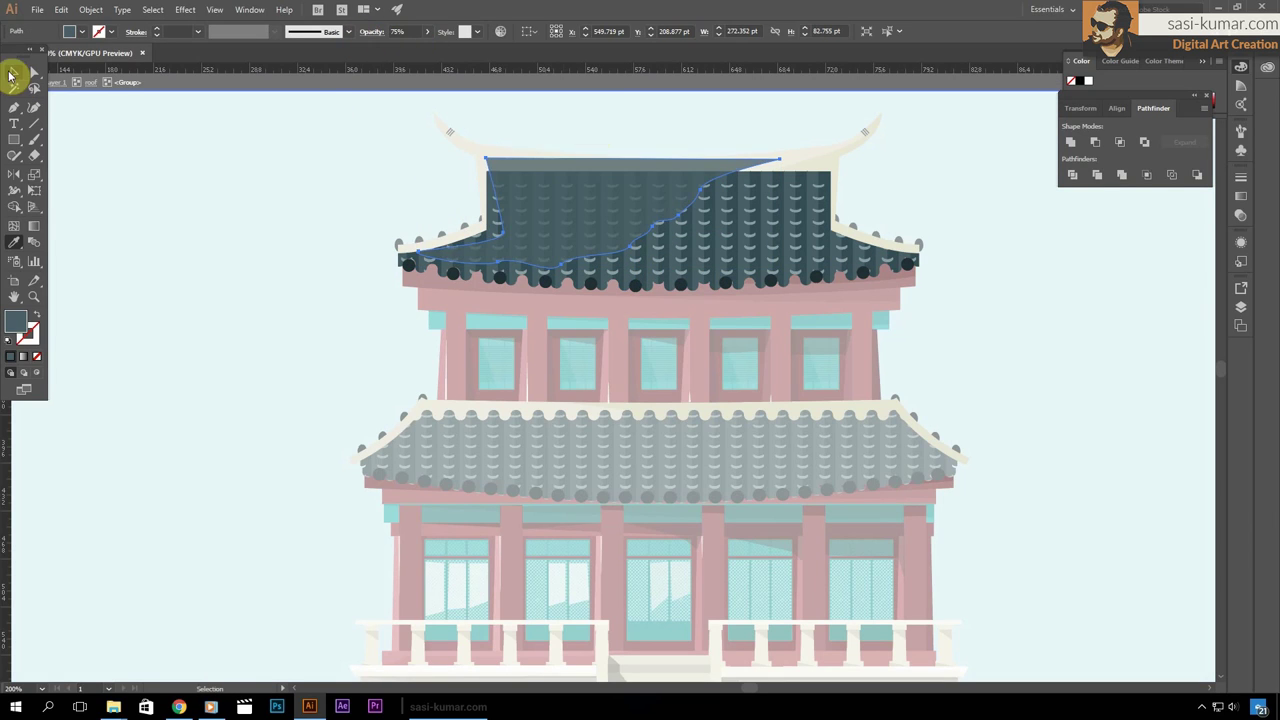
left_click(14, 71)
left_click(414, 28)
double_click(400, 171)
left_click(214, 289)
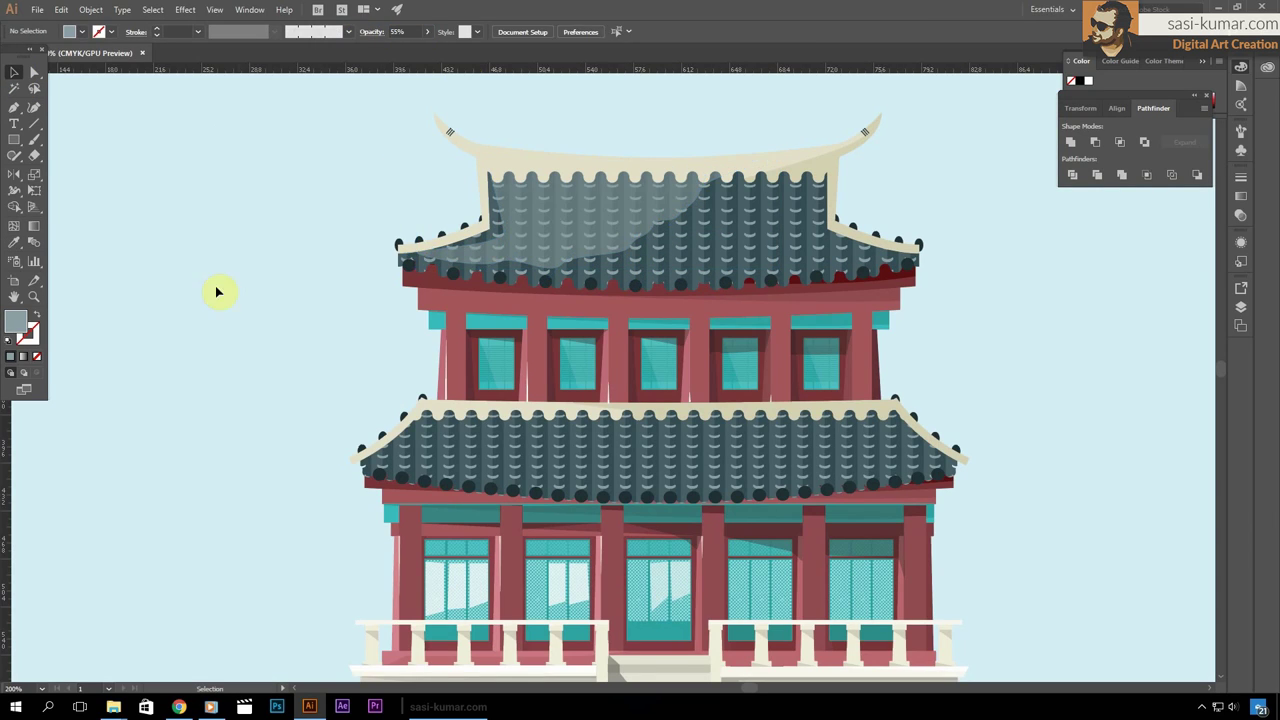
left_click(509, 240)
Add a translucent shading shape over the lower roof
left_click(16, 116)
left_click(362, 462)
left_click(486, 468)
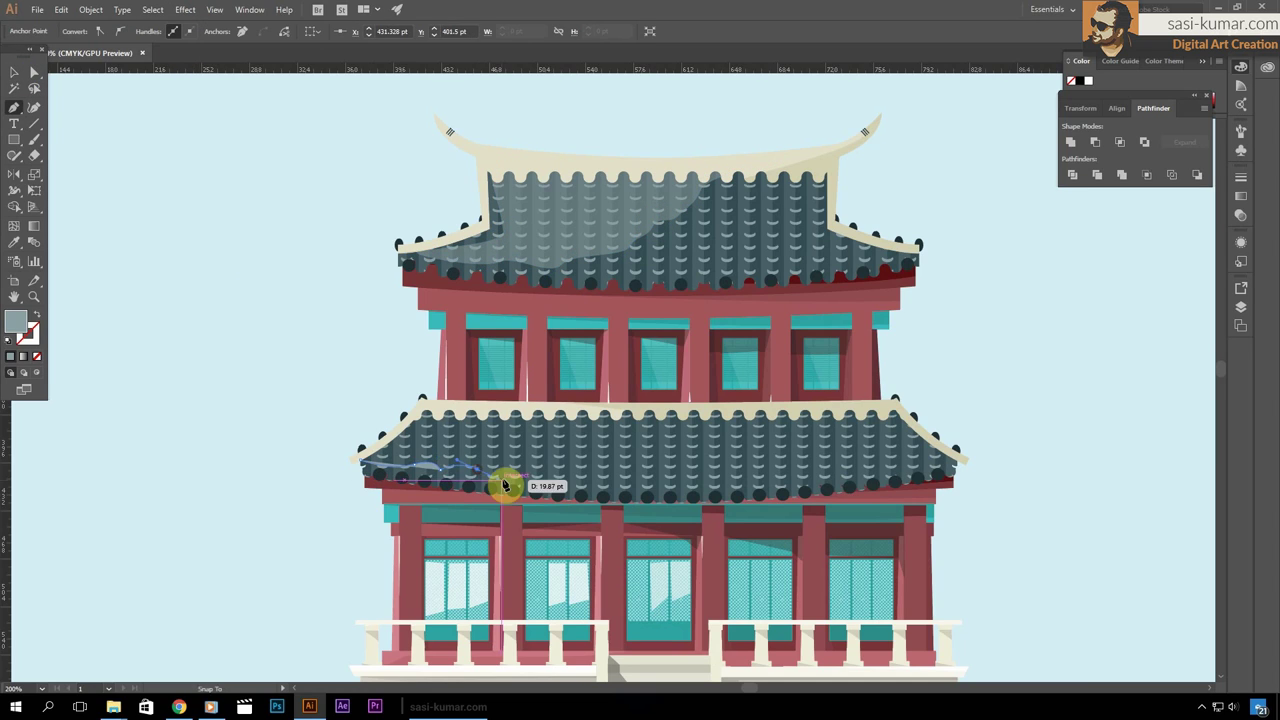
left_click(586, 457)
left_click(631, 413)
left_click(566, 403)
left_click(424, 408)
left_click(623, 520)
double_click(423, 437)
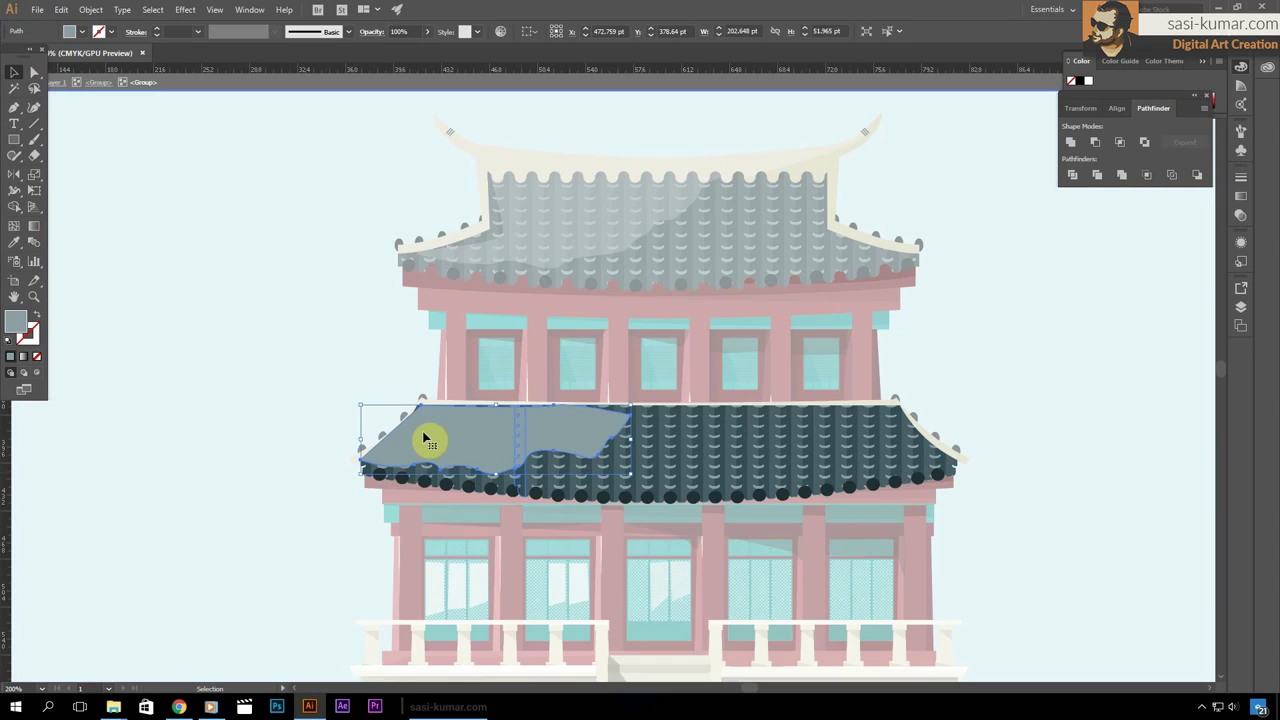
double_click(331, 143)
Apply a 5% Roughen effect to both roof shading shapes and fit the artboard in view
left_click(670, 218)
left_click(390, 29)
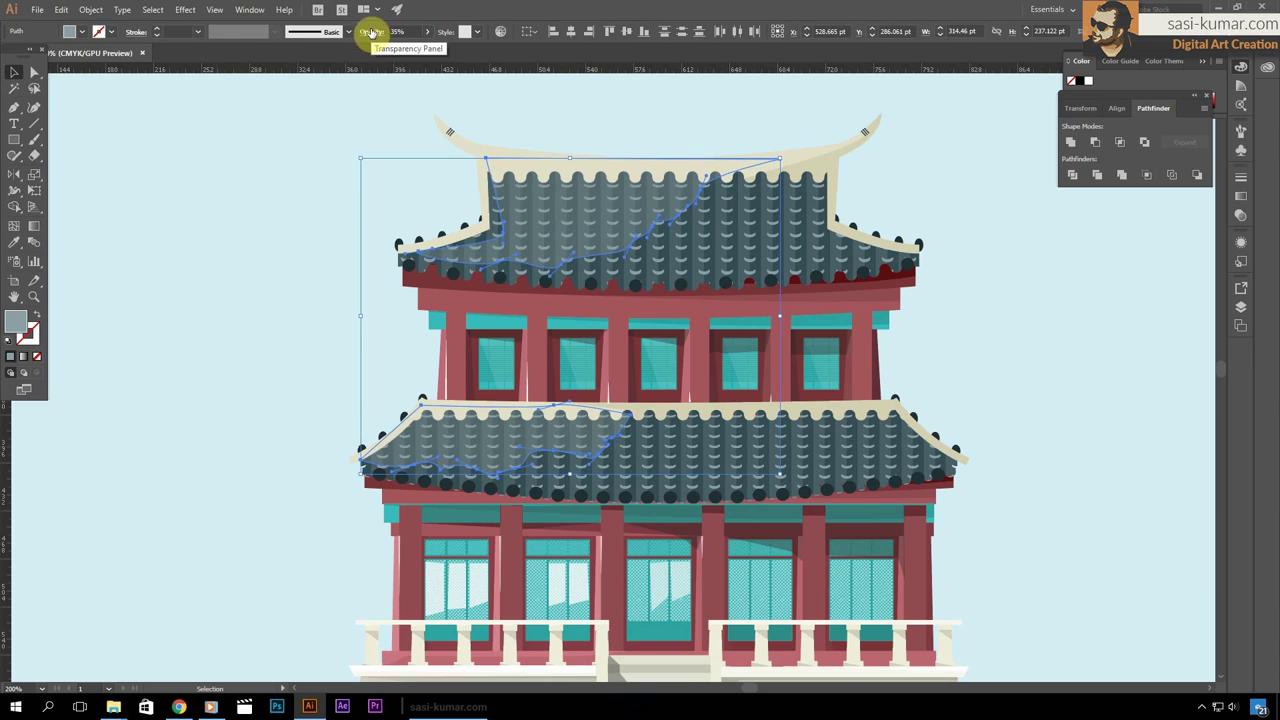
left_click(185, 9)
left_click(362, 149)
left_click(529, 419)
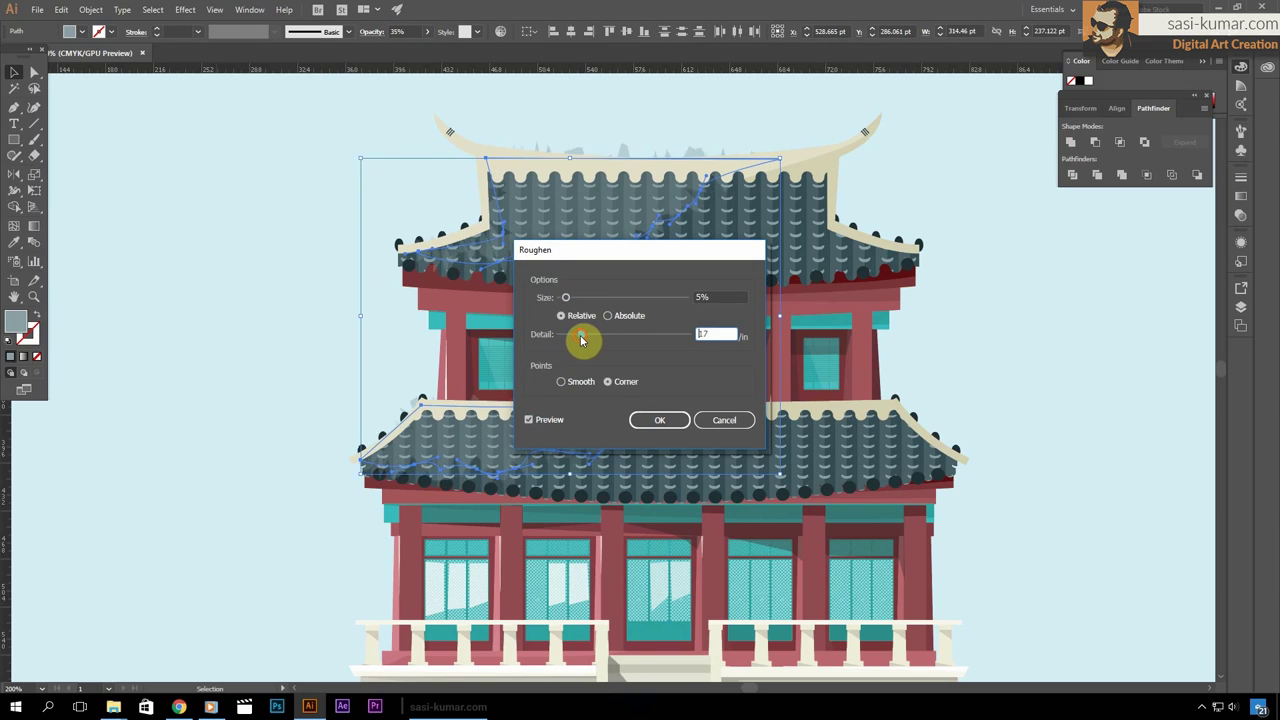
left_click_drag(572, 298, 550, 307)
key("Return")
left_click(314, 309)
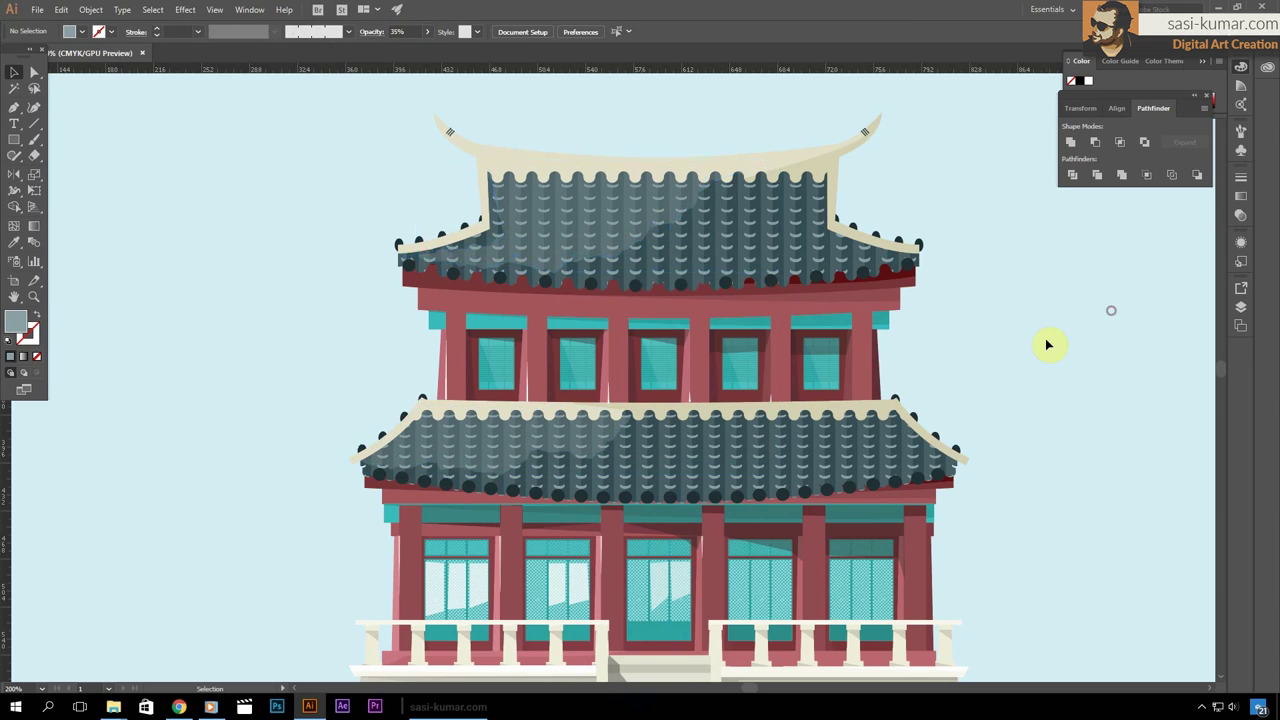
key("ctrl+0")
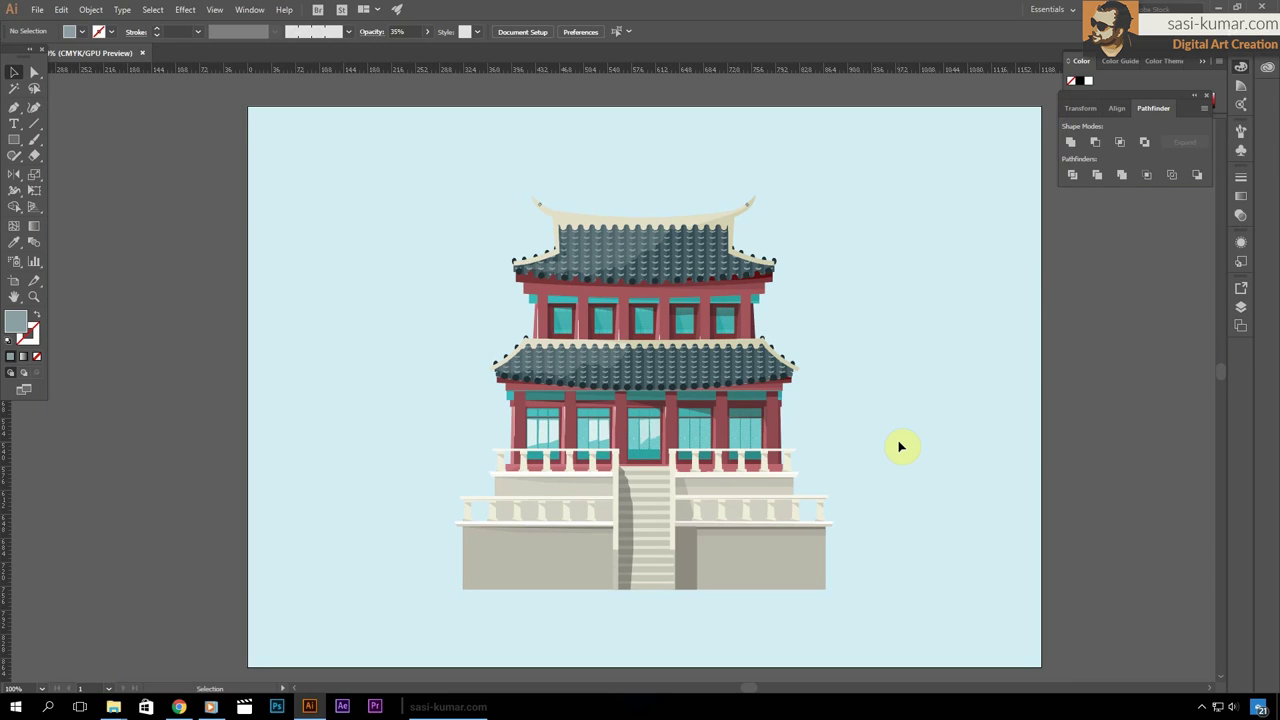
scroll(900, 447, "down", 1)
key("t")
left_click(618, 600)
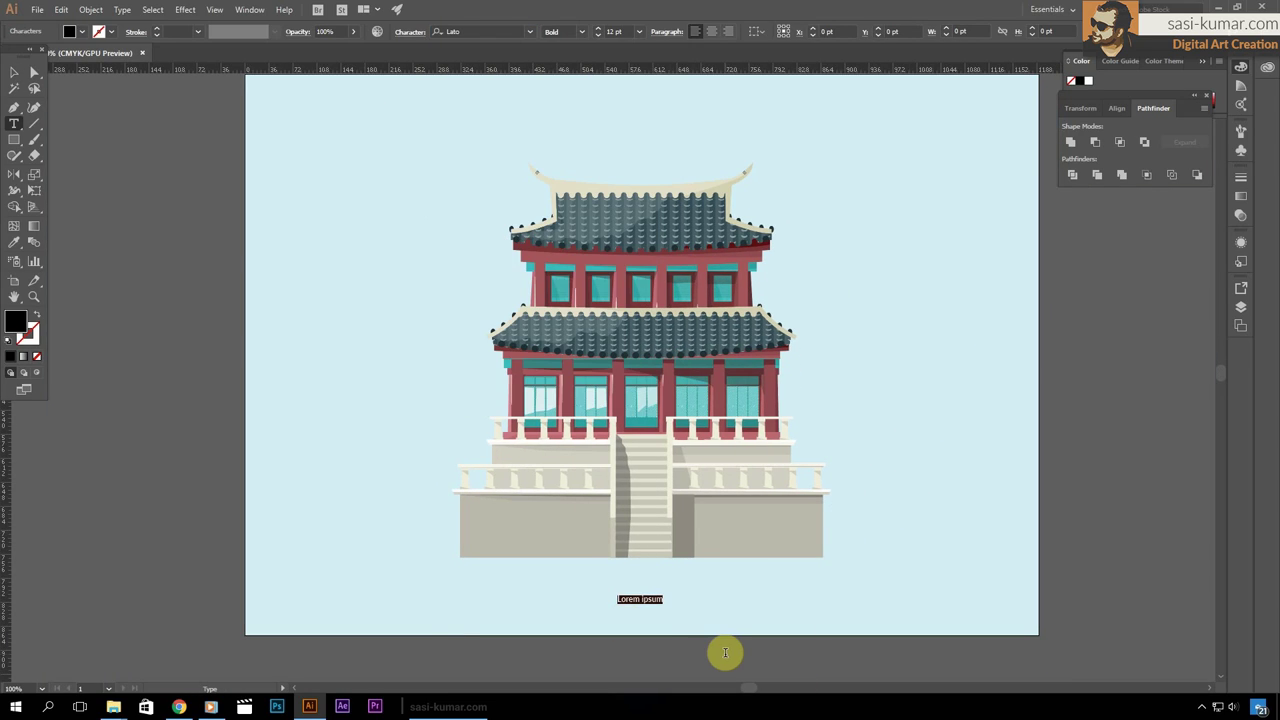
key("Escape")
left_click_drag(703, 606, 823, 631)
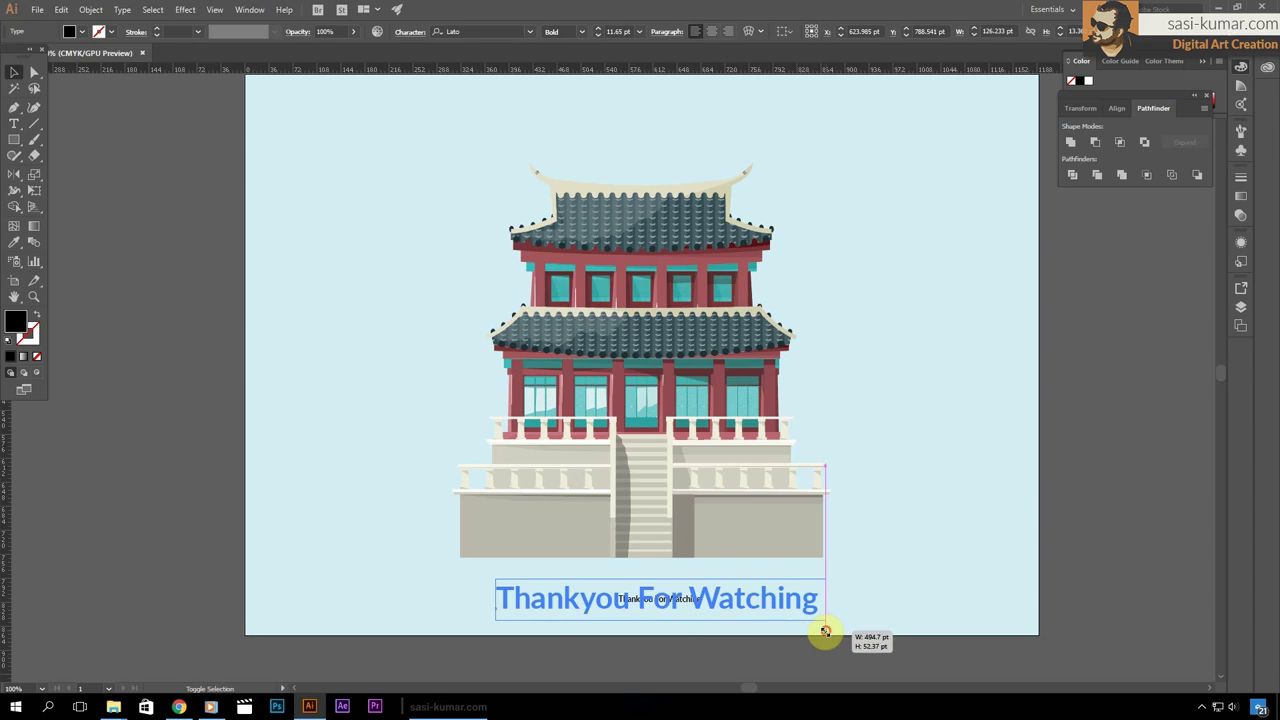
left_click_drag(651, 600, 667, 600)
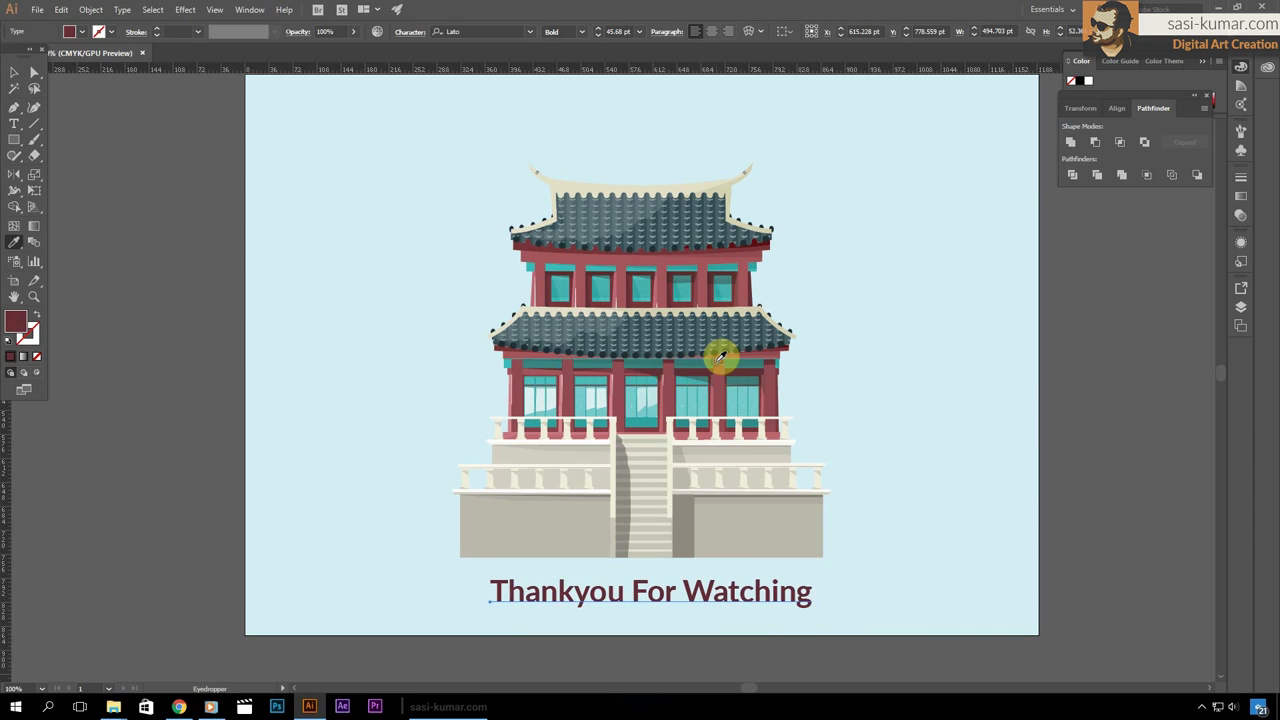
left_click(14, 78)
left_click(105, 158)
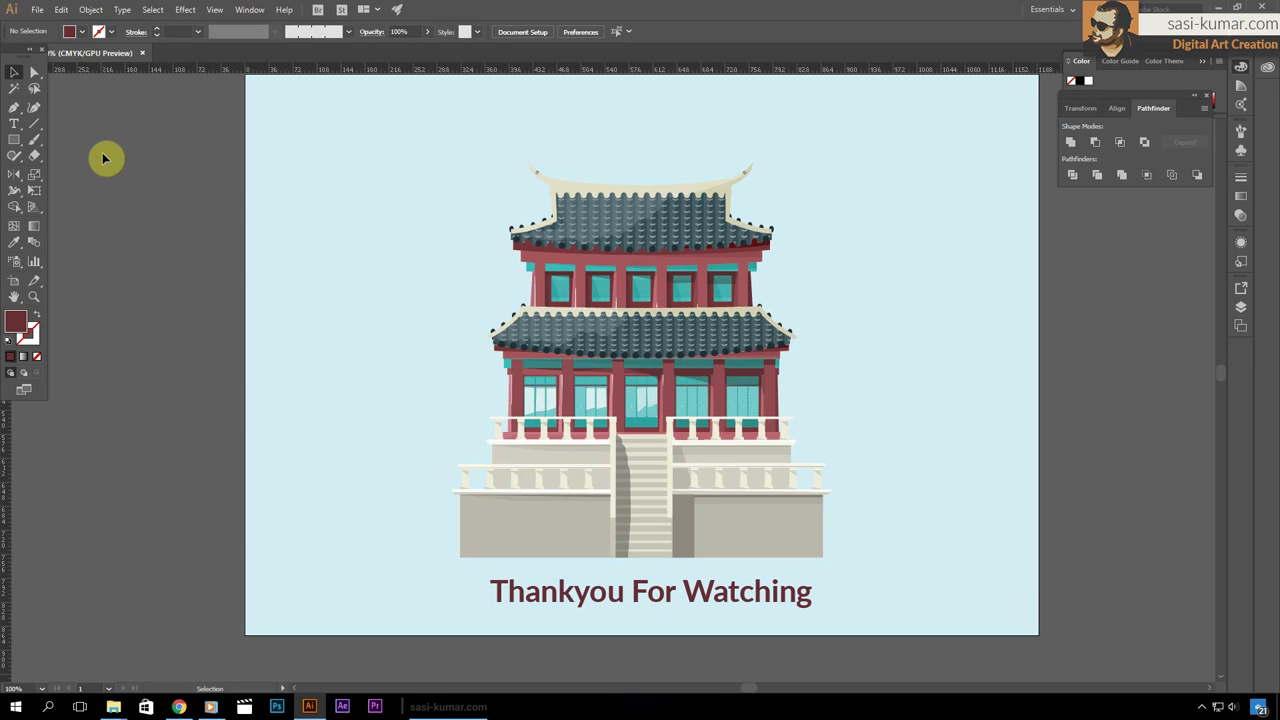
left_click(651, 588)
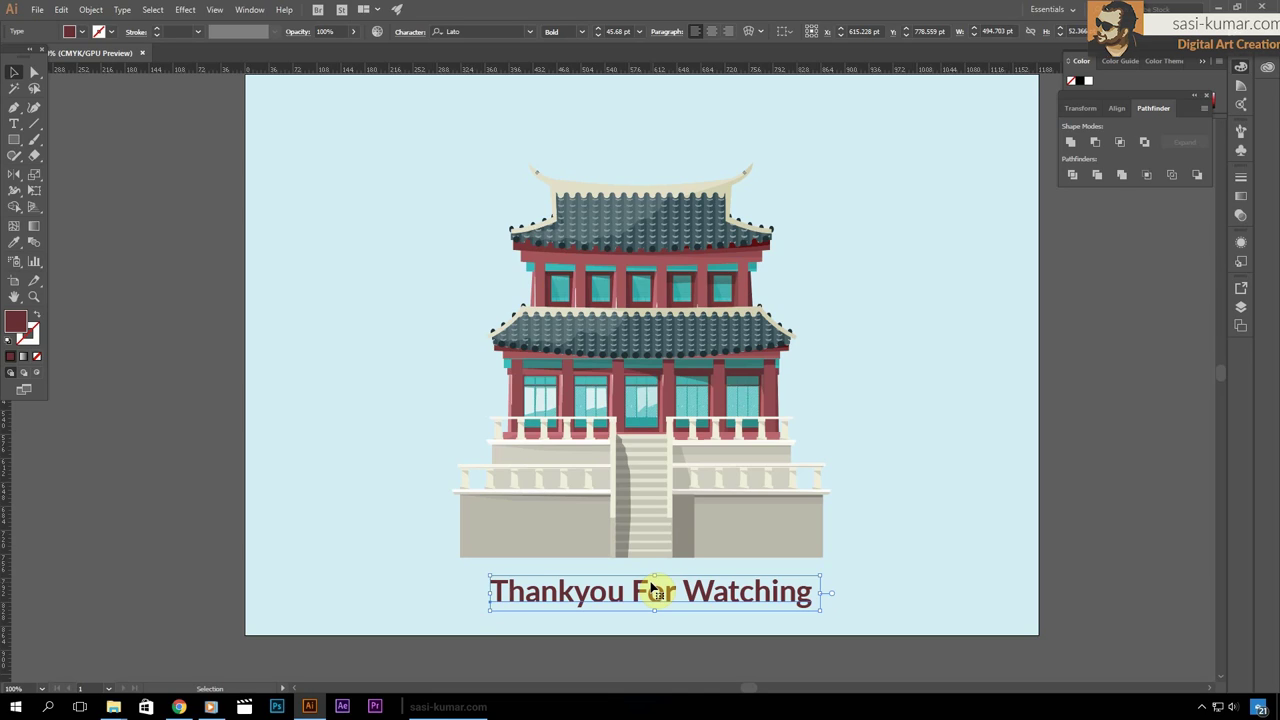
key("Delete")
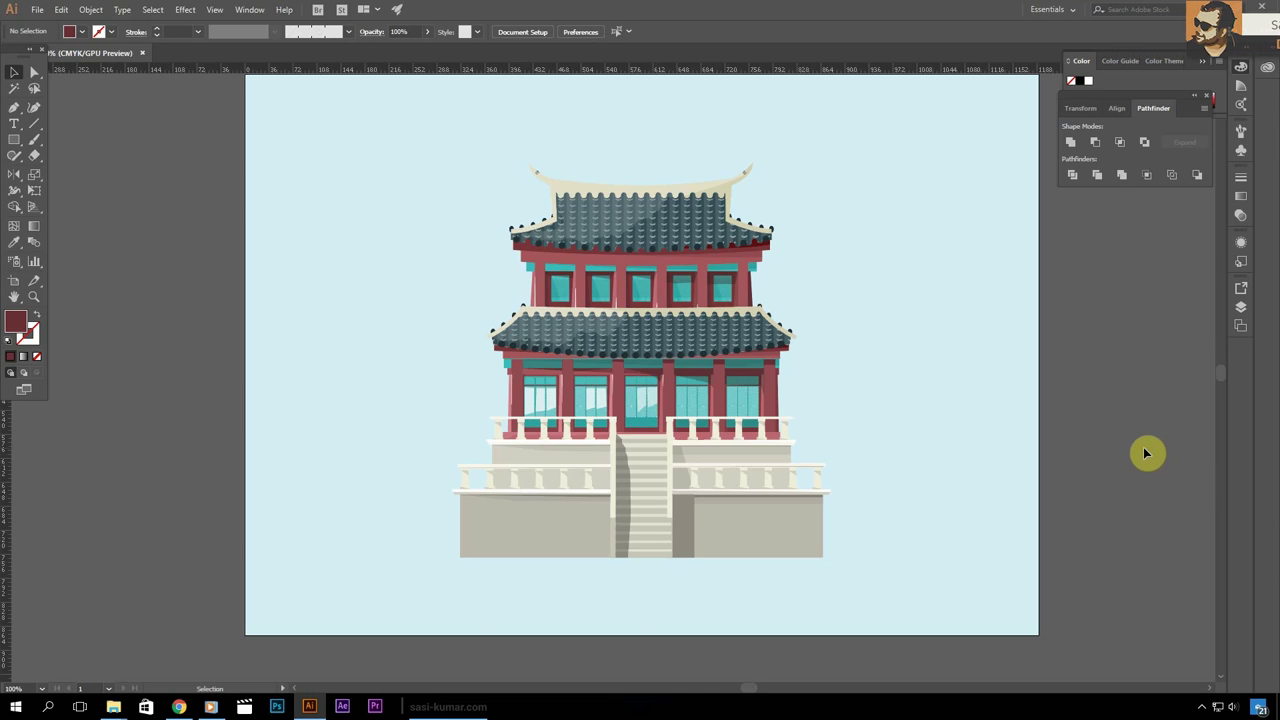